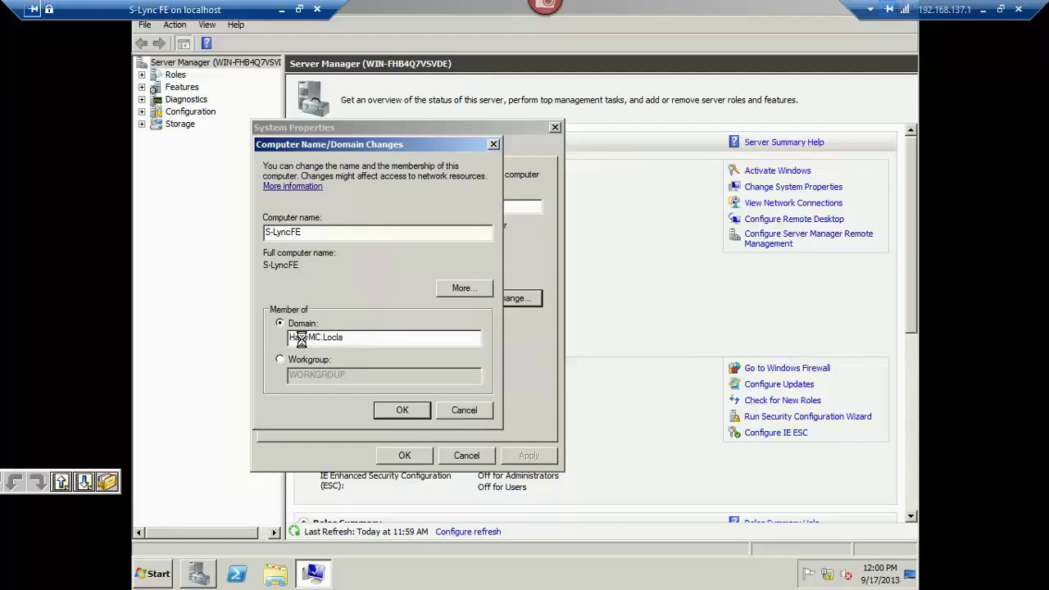
# Correct the domain name to HanyMC.Local and submit the domain administrator's credentials.
pyautogui.press('Return')
pyautogui.press('Tab')
pyautogui.press('Tab')
pyautogui.click(302, 339)
pyautogui.press('BackSpace')
pyautogui.press('BackSpace')
pyautogui.write('al')
pyautogui.press('Return')
pyautogui.write('a')
pyautogui.press('Tab')
pyautogui.write('a')
pyautogui.press('Return')
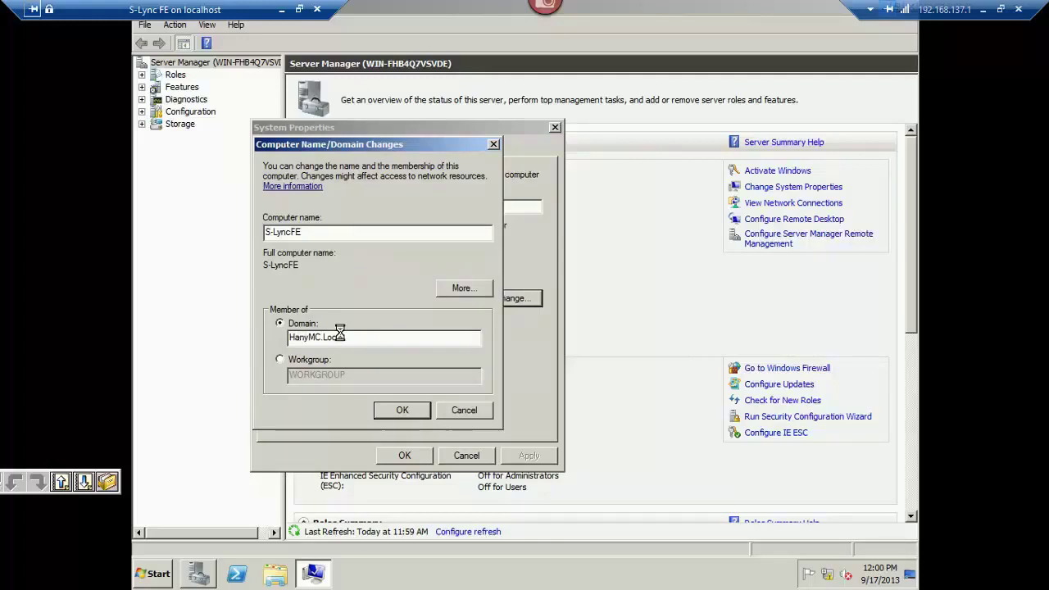
# Acknowledge the HanyMC.Local welcome and restart notices, then restart the server now.
pyautogui.press('Return')
pyautogui.click(407, 409)
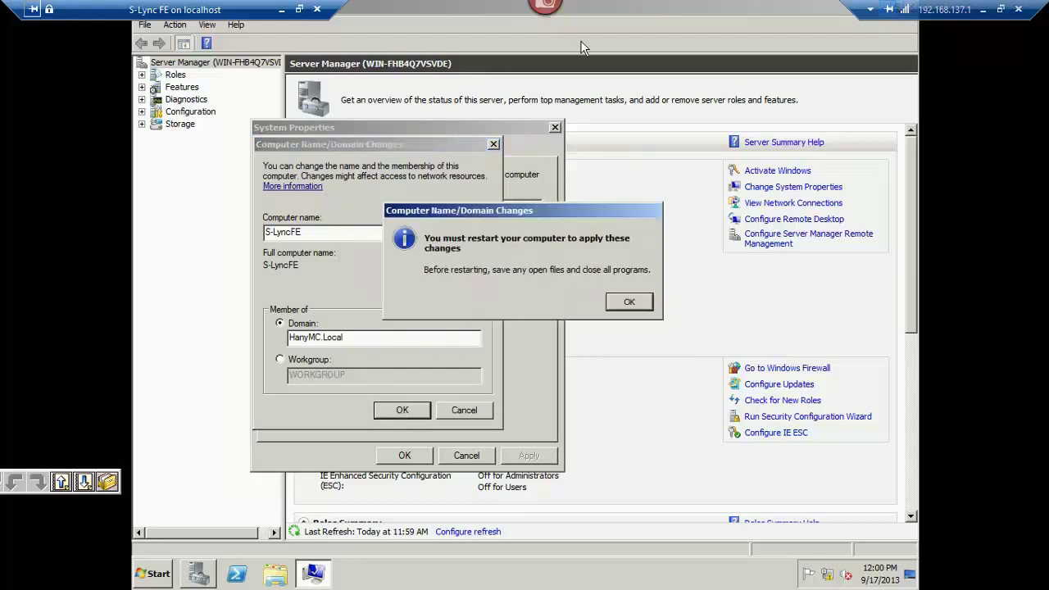
pyautogui.rightClick(598, 10)
pyautogui.click(573, 294)
pyautogui.click(621, 304)
pyautogui.click(390, 459)
pyautogui.press('Return')
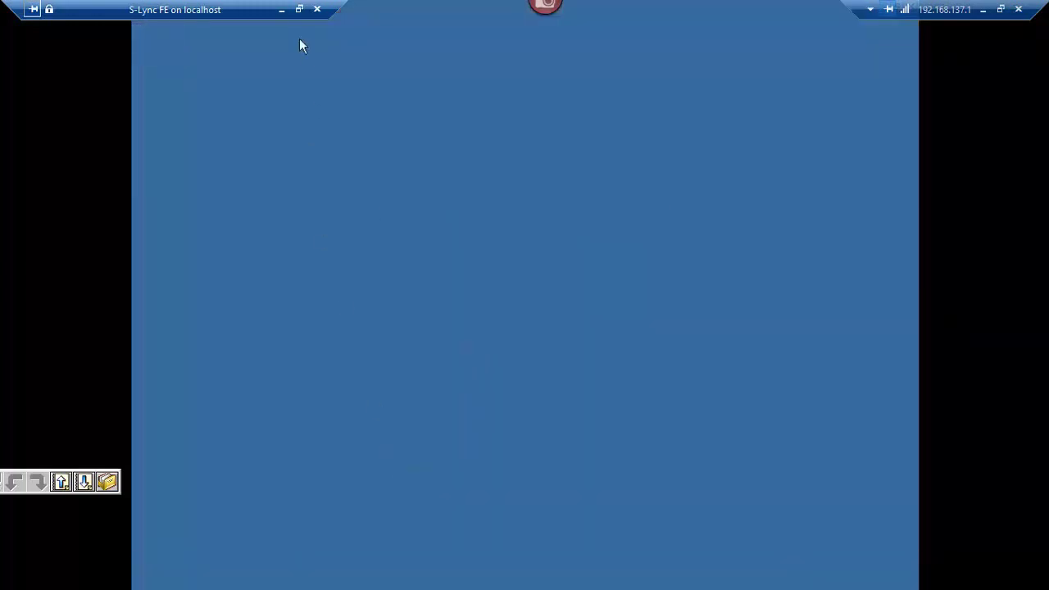
# Connect to the S-SQL Server 2008 R2 SP2 VM and show Installation Center's Installation page maximized.
pyautogui.click(281, 9)
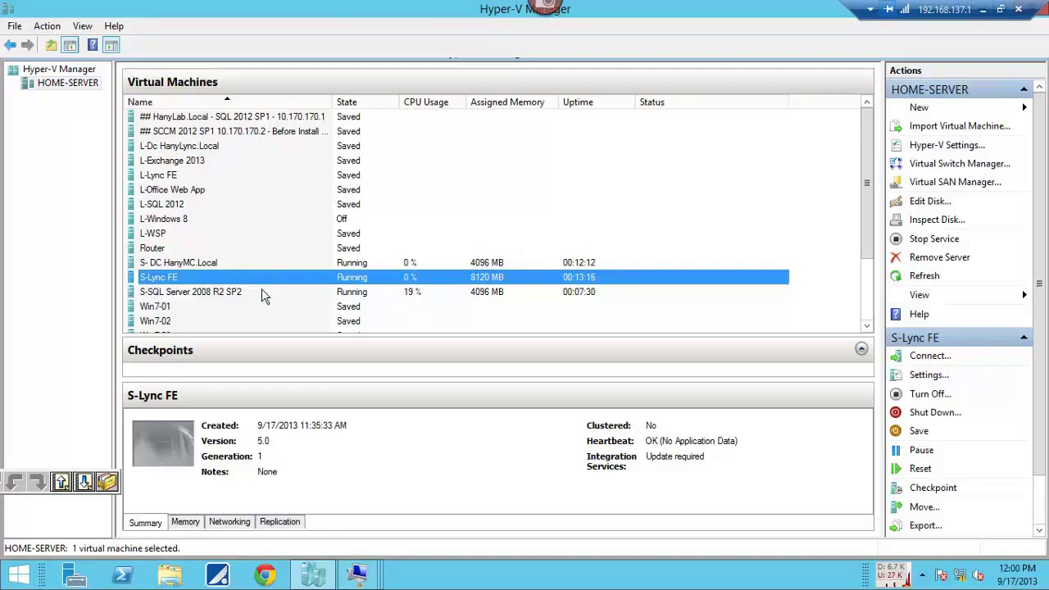
pyautogui.doubleClick(261, 290)
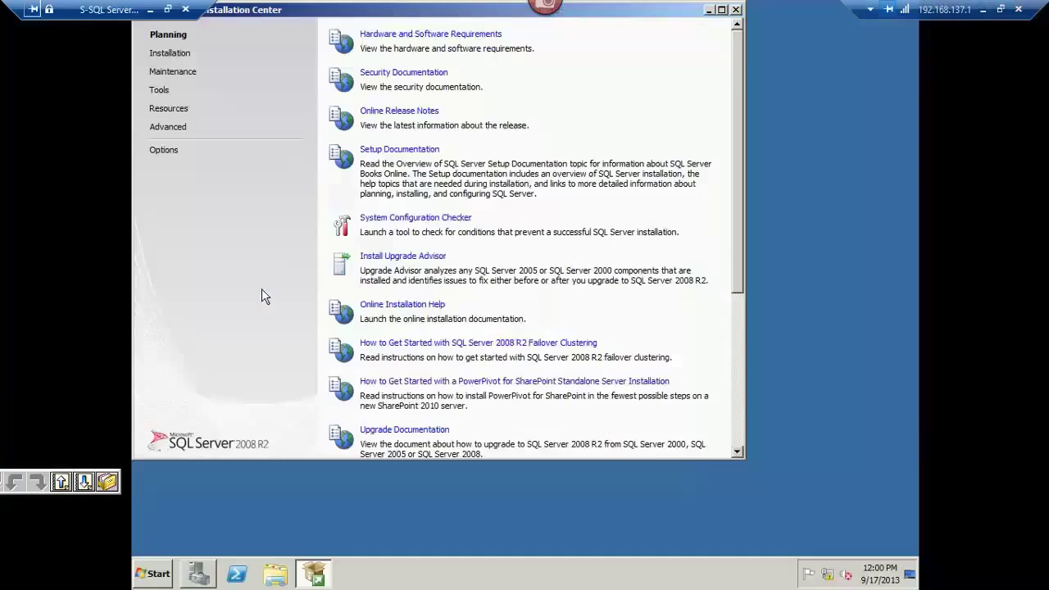
pyautogui.doubleClick(396, 10)
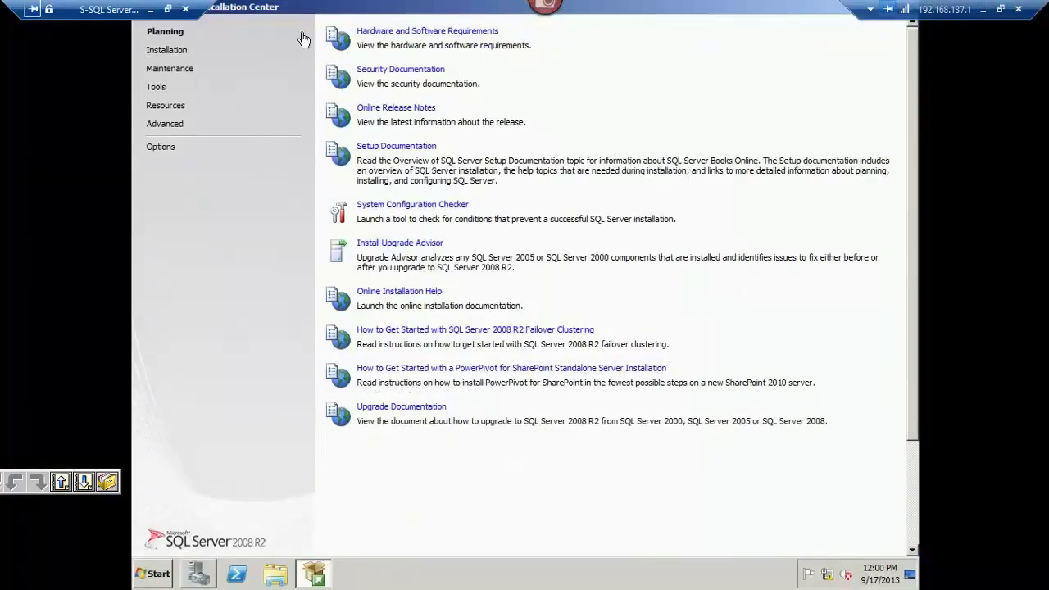
pyautogui.click(167, 50)
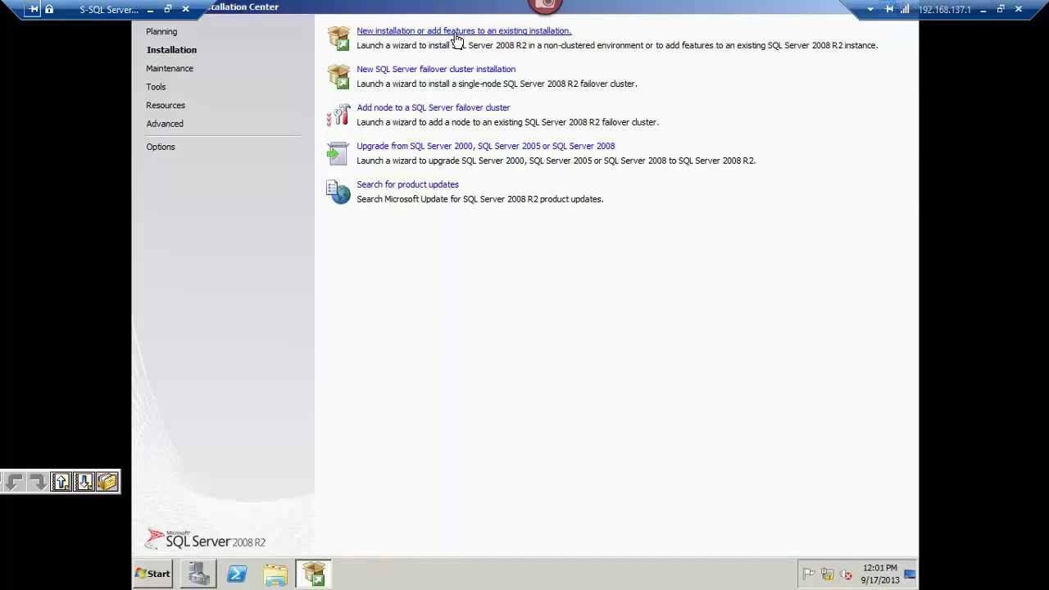
# Launch 'New installation or add features to an existing installation' and close Installation Center.
pyautogui.click(455, 35)
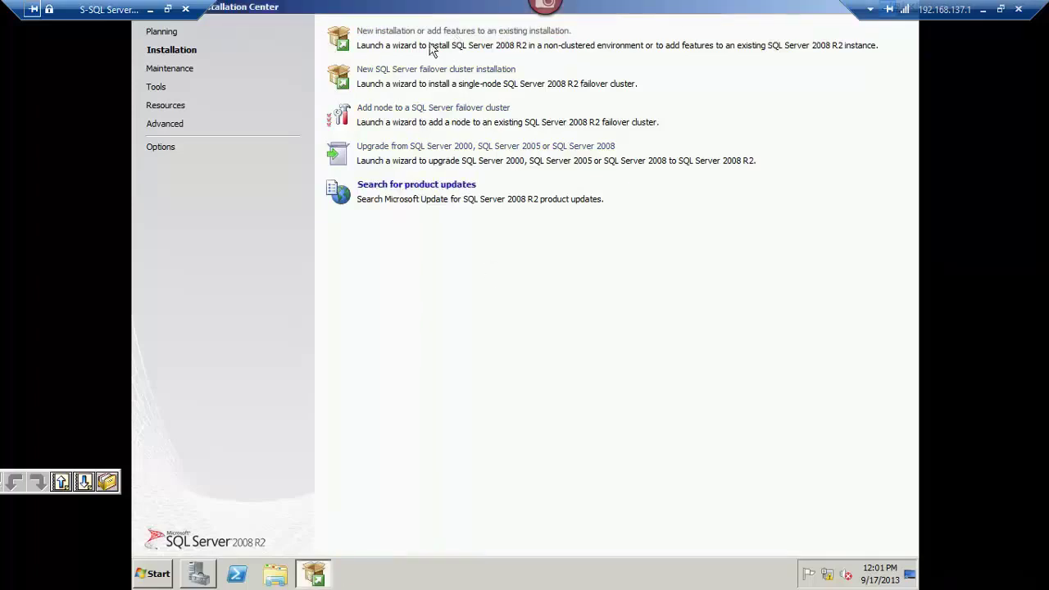
pyautogui.rightClick(432, 7)
pyautogui.click(472, 87)
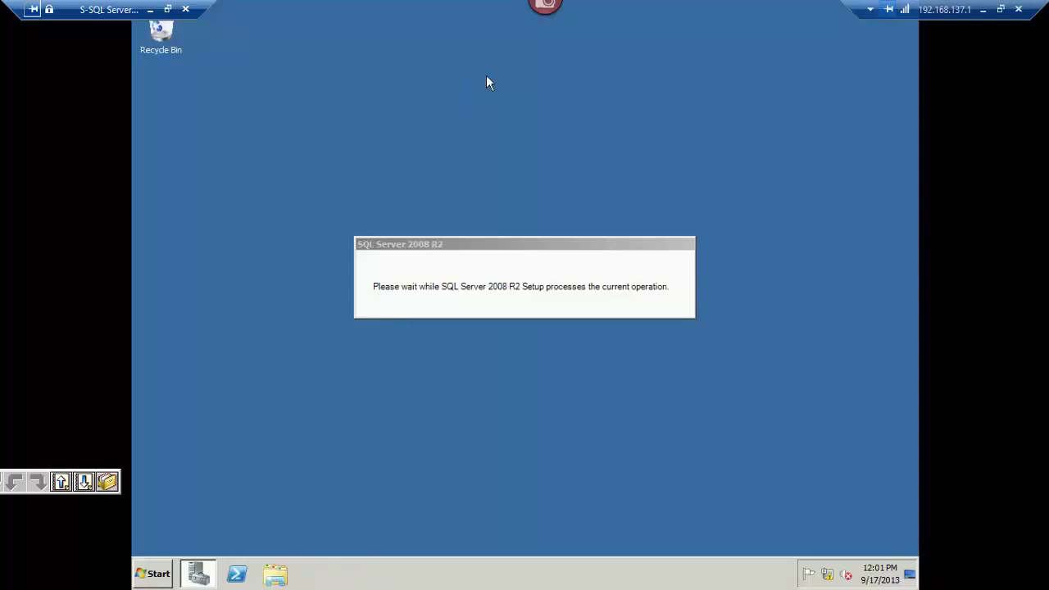
pyautogui.moveTo(545, 241); pyautogui.dragTo(531, 117)
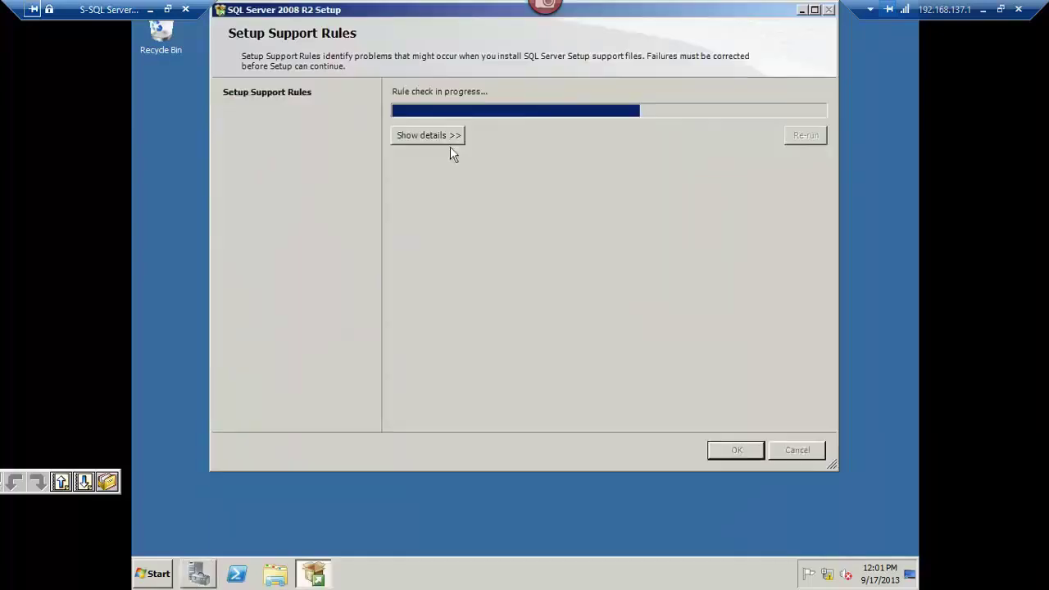
# Show the seven setup support rule details and accept them once all pass.
pyautogui.click(435, 138)
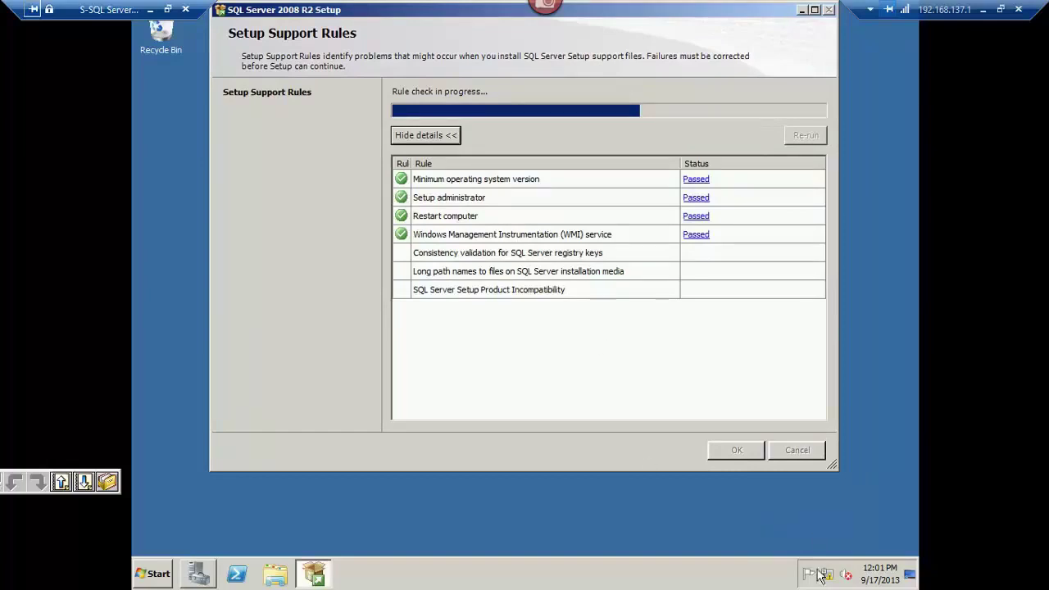
pyautogui.moveTo(832, 580)
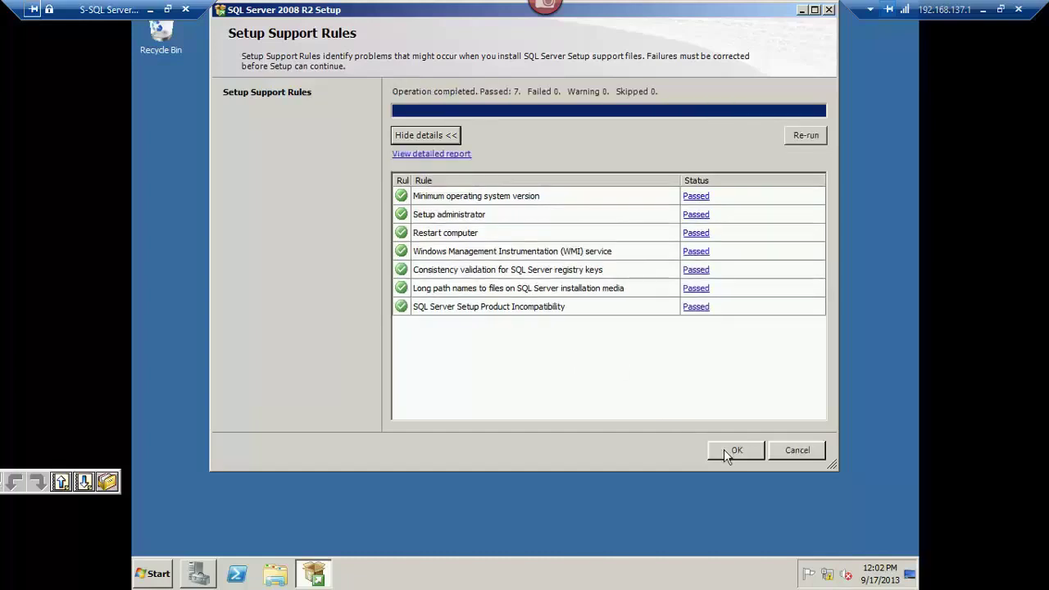
pyautogui.click(724, 448)
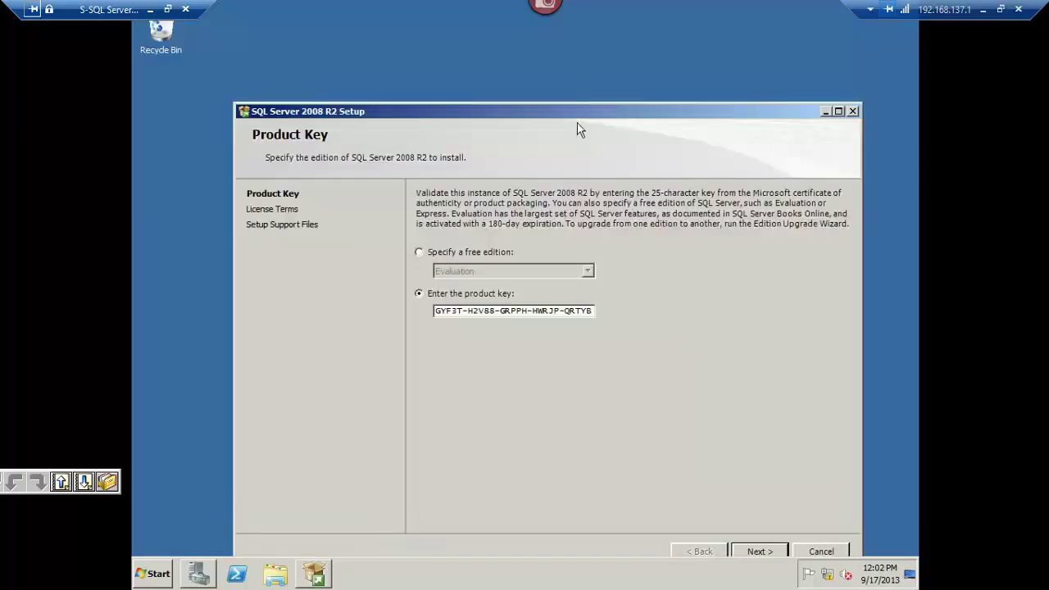
# Choose to enter a product key instead of the free Evaluation edition.
pyautogui.moveTo(571, 111); pyautogui.dragTo(554, 38)
pyautogui.click(467, 187)
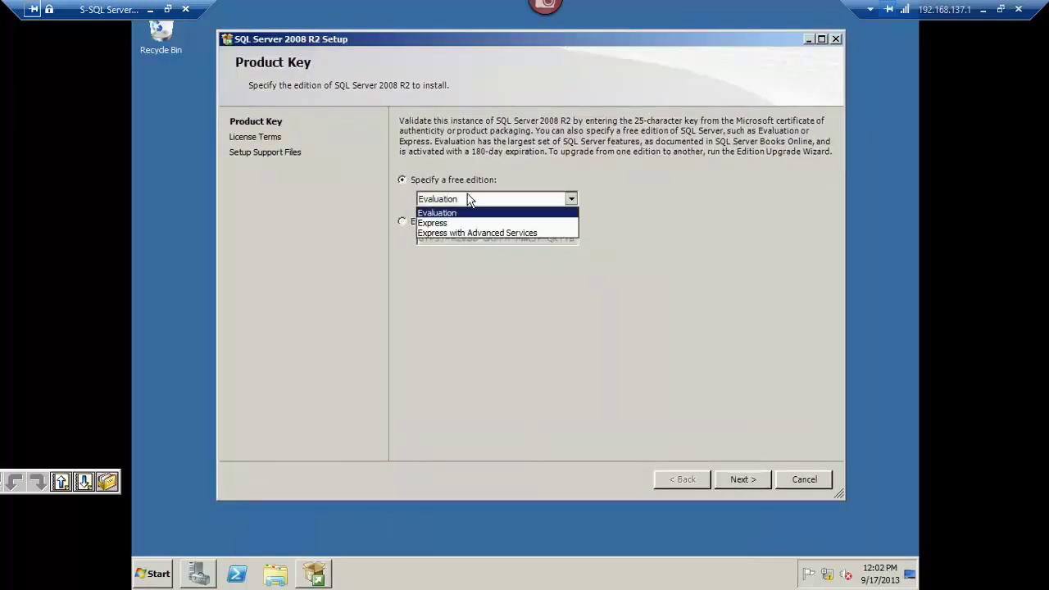
pyautogui.click(439, 203)
pyautogui.click(369, 222)
pyautogui.click(421, 202)
pyautogui.click(416, 211)
pyautogui.click(421, 225)
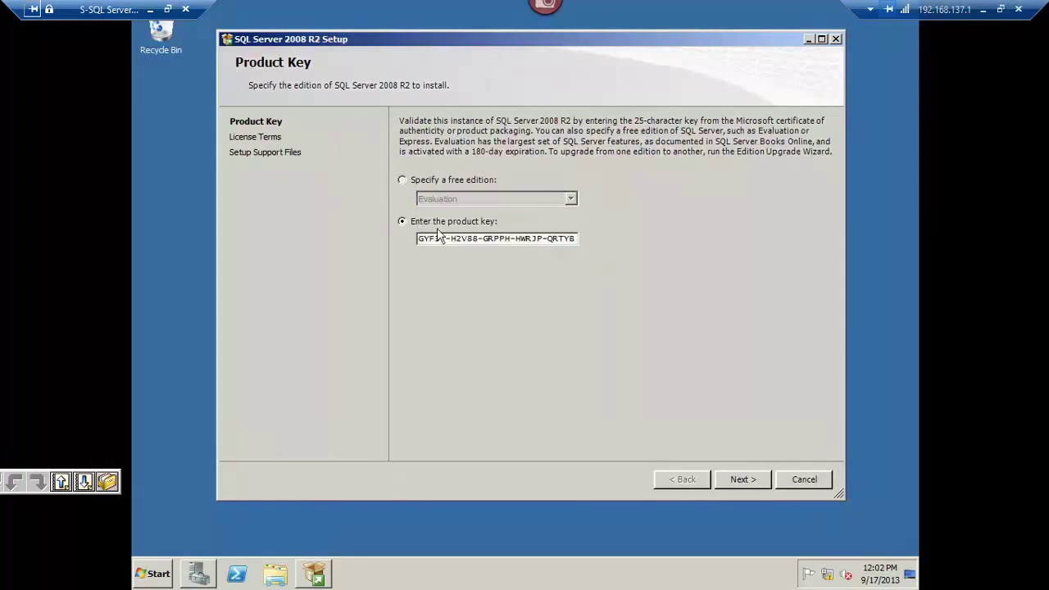
pyautogui.click(732, 488)
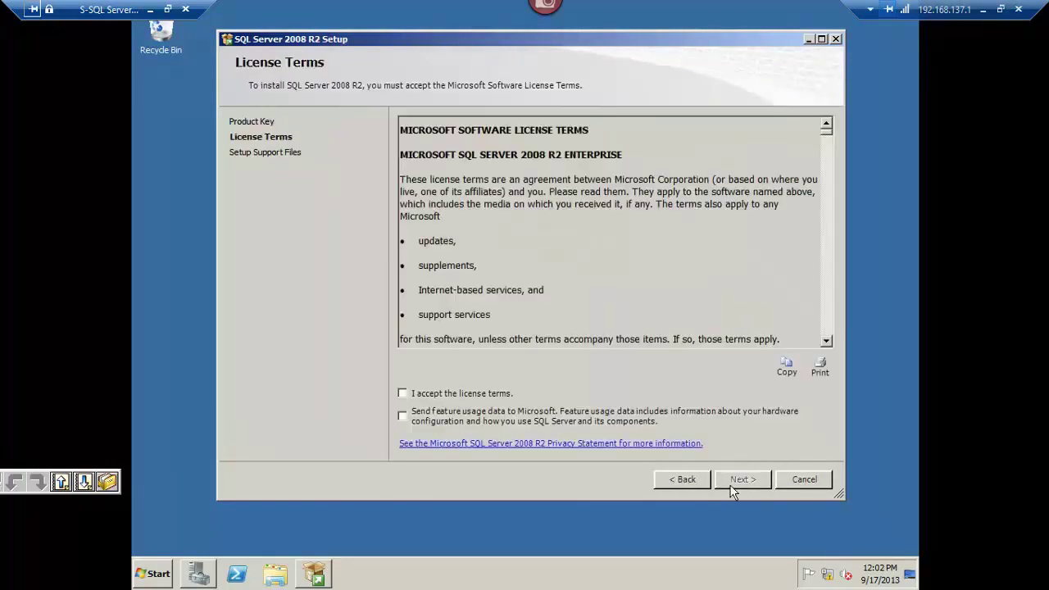
# Accept the license terms and start installing the setup support files.
pyautogui.click(474, 392)
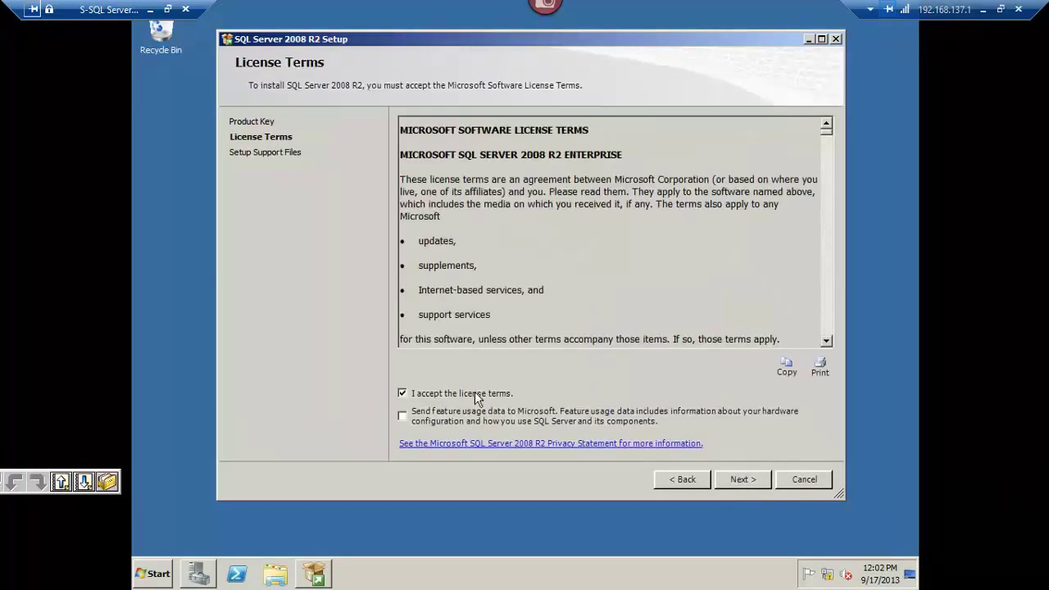
pyautogui.click(736, 481)
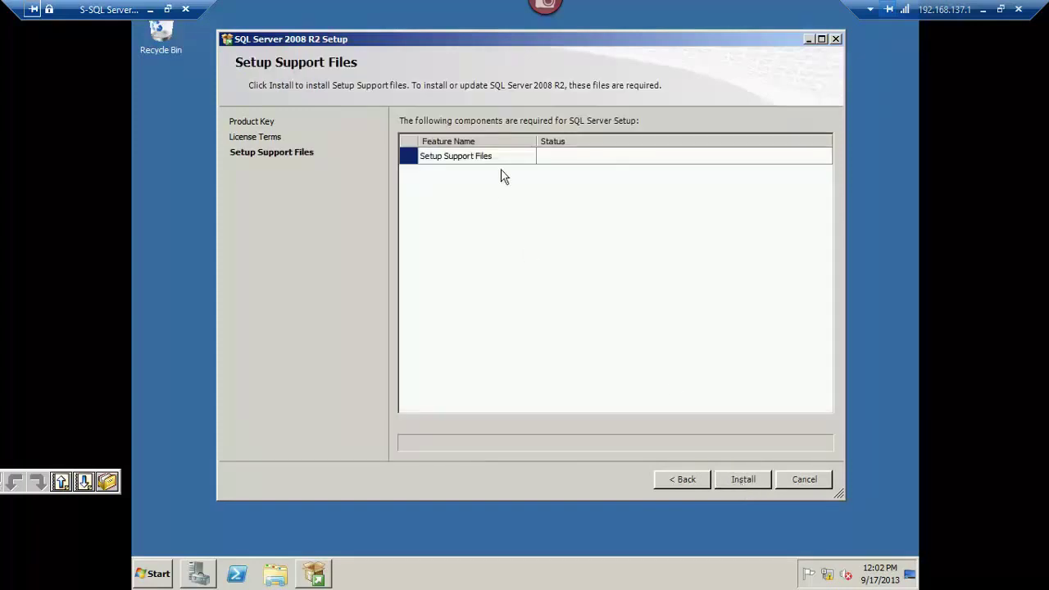
pyautogui.click(743, 481)
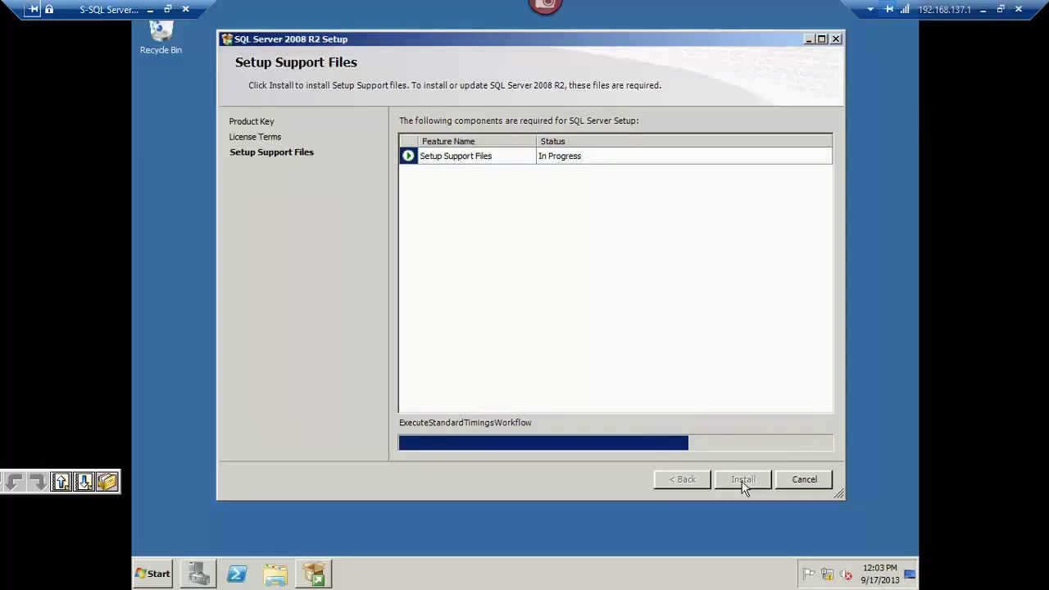
# Minimize the remote session while the setup support files install.
pyautogui.click(983, 10)
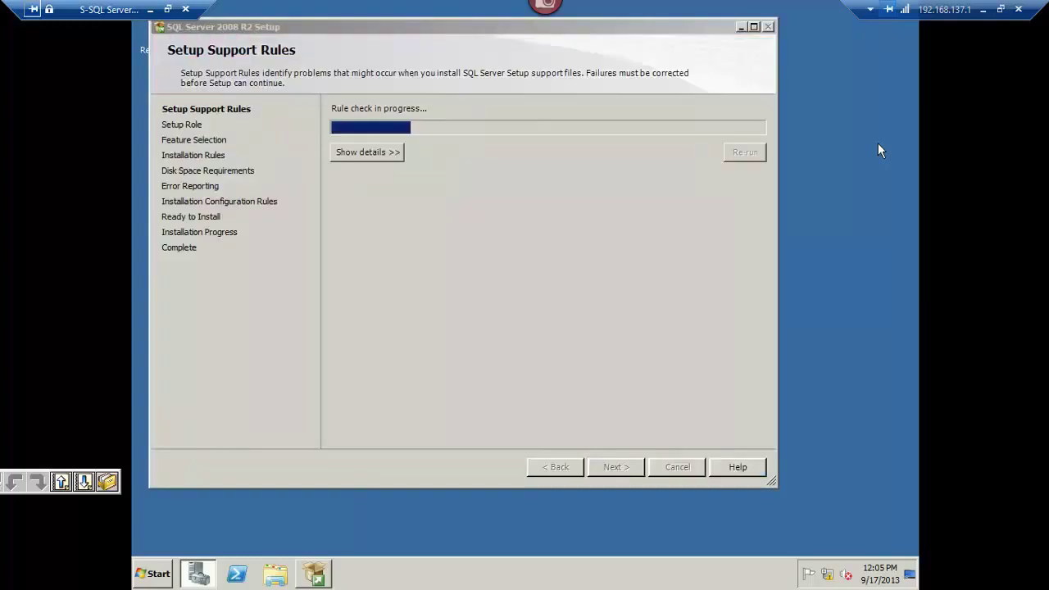
# Review the rule results: 9 passed, with warnings for .NET Application Security and Windows Firewall.
pyautogui.click(373, 151)
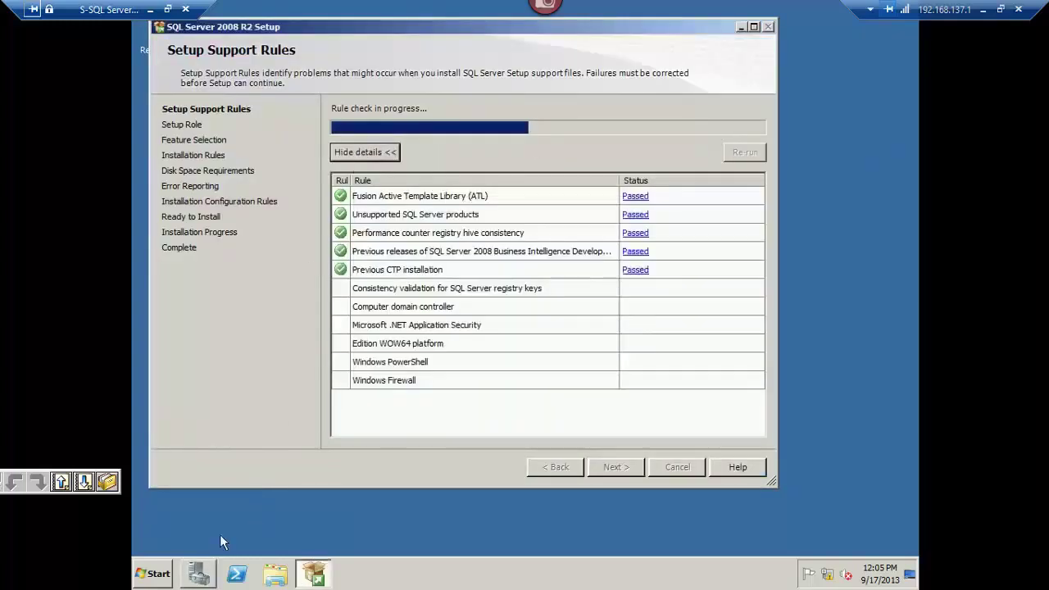
pyautogui.click(168, 573)
pyautogui.click(176, 514)
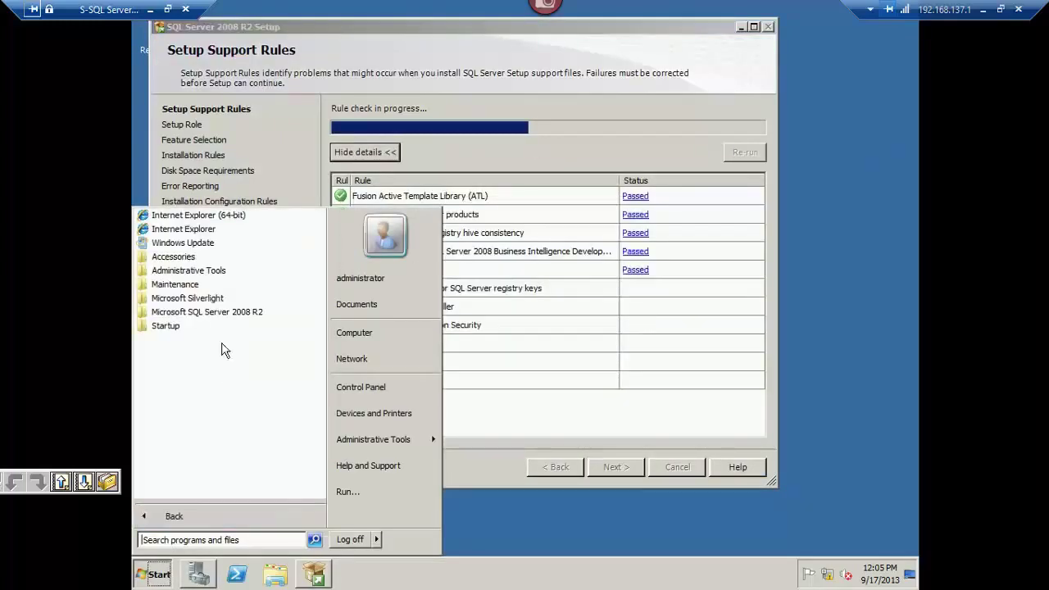
pyautogui.click(240, 312)
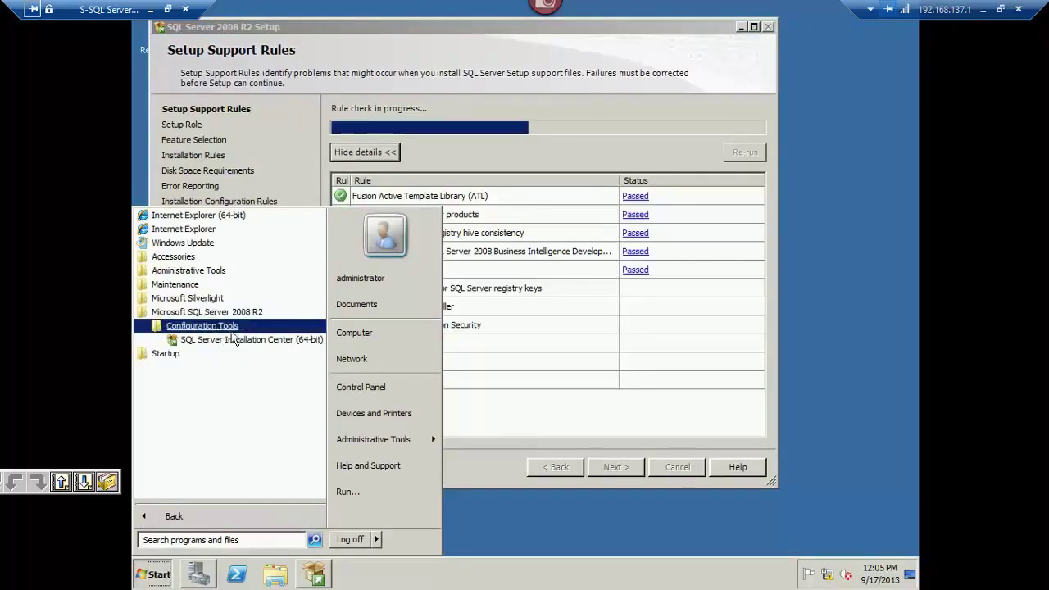
pyautogui.click(237, 339)
pyautogui.moveTo(457, 33); pyautogui.dragTo(491, 31)
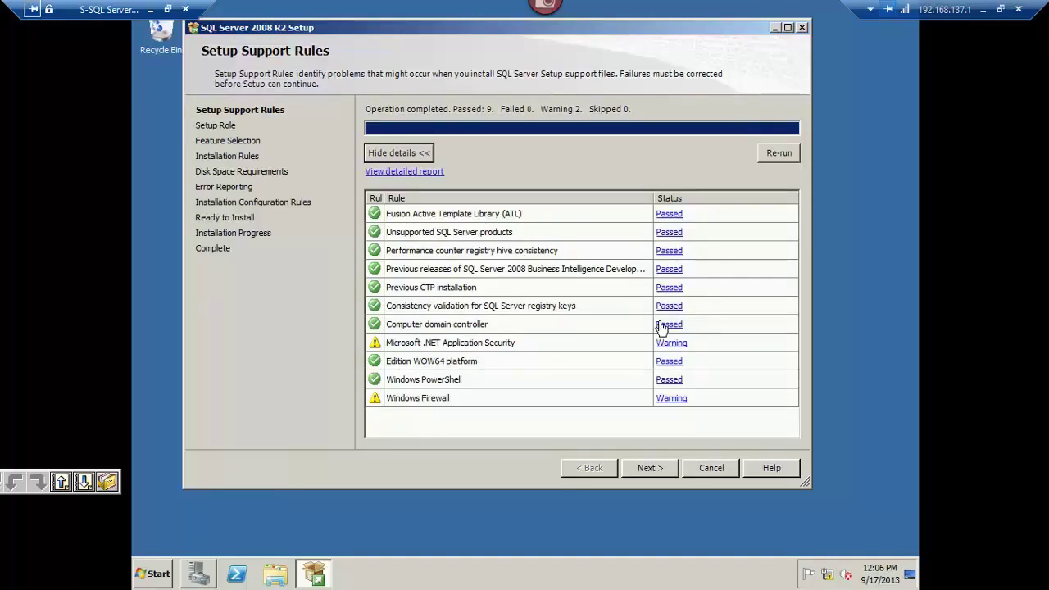
pyautogui.moveTo(653, 198); pyautogui.dragTo(568, 205)
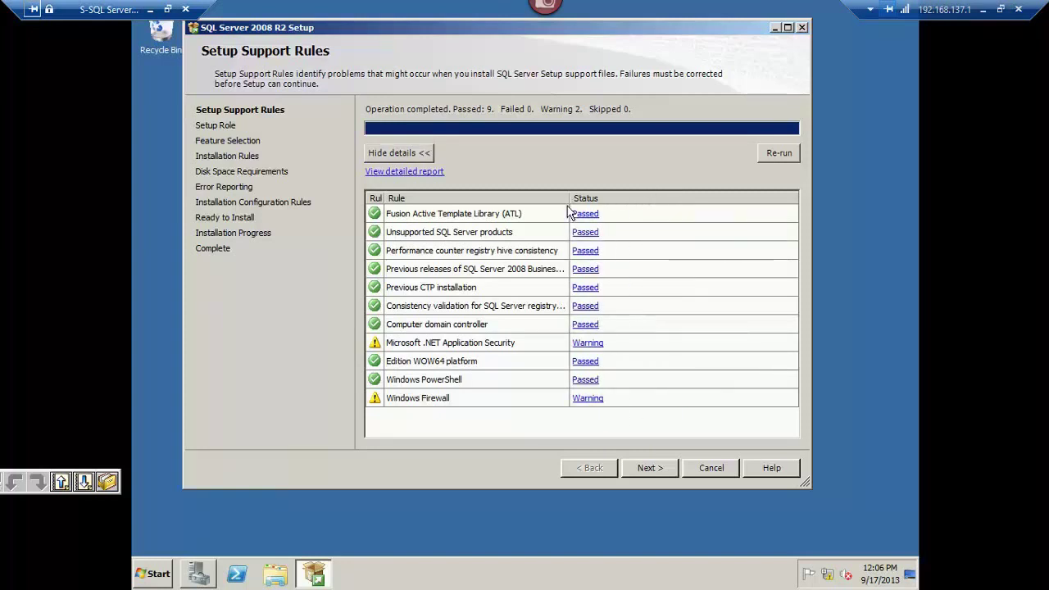
# Turn off Windows Firewall for domain and home or work networks.
pyautogui.press('super')
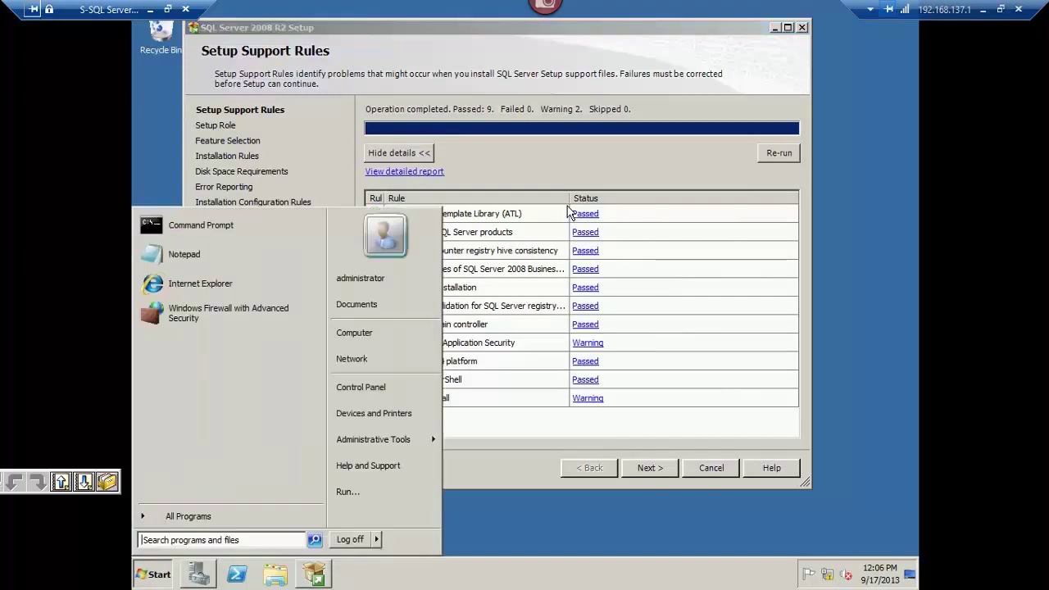
pyautogui.write('fire')
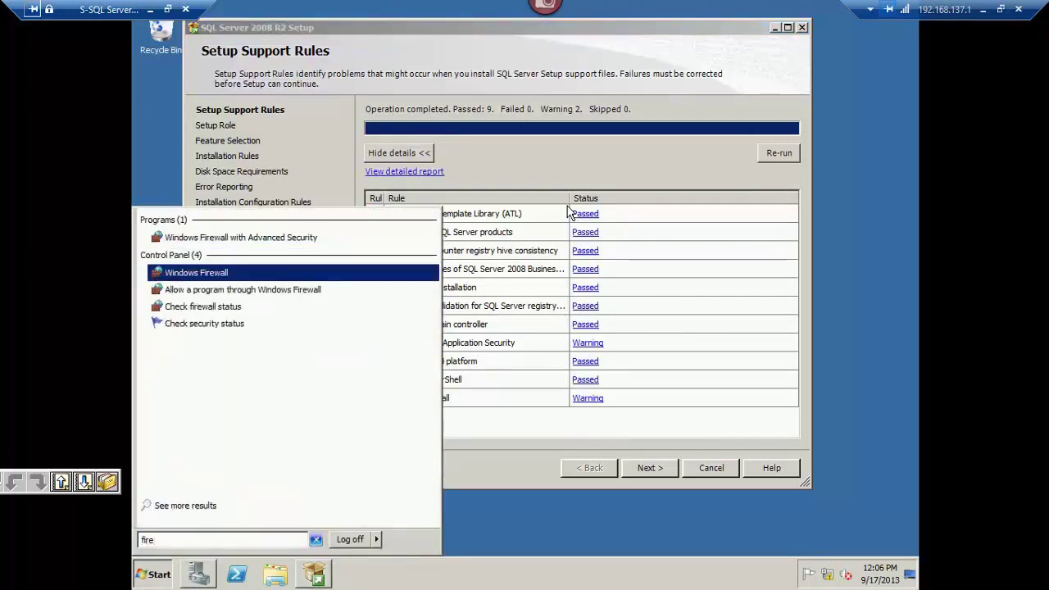
pyautogui.press('Return')
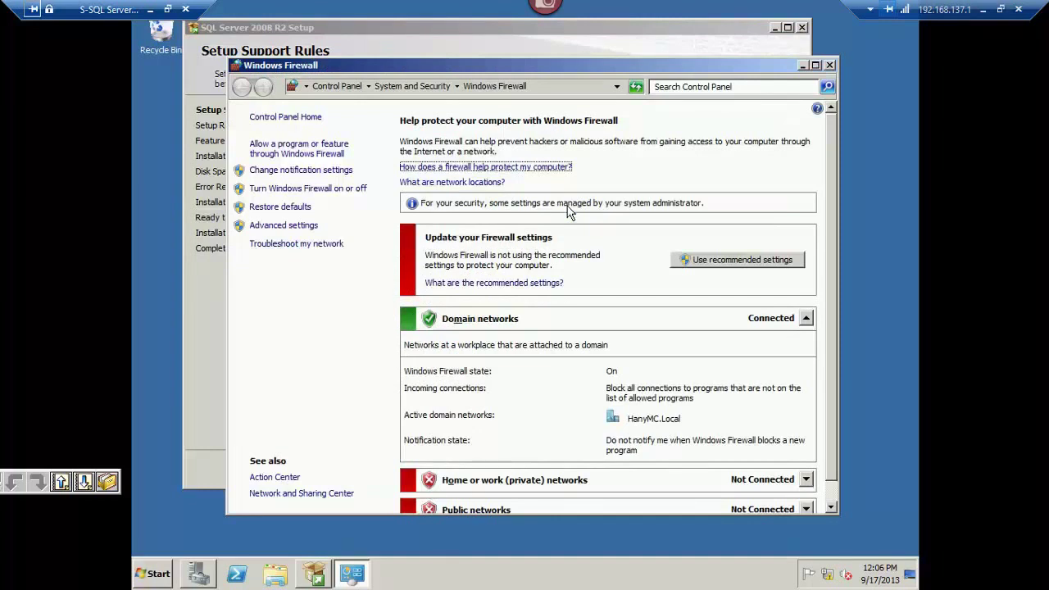
pyautogui.moveTo(597, 64); pyautogui.dragTo(694, 55)
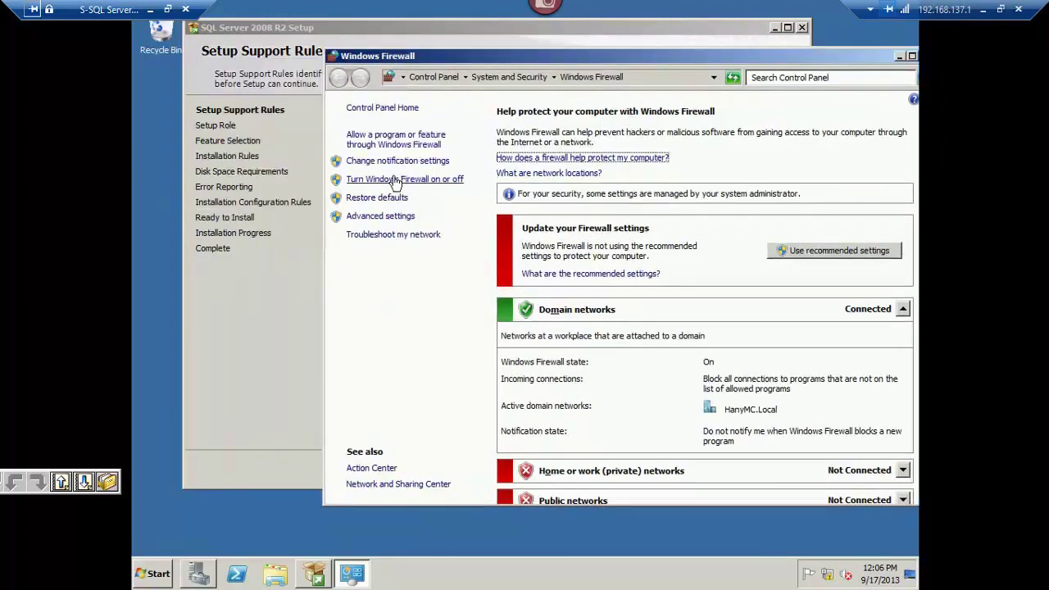
pyautogui.click(393, 179)
pyautogui.click(478, 267)
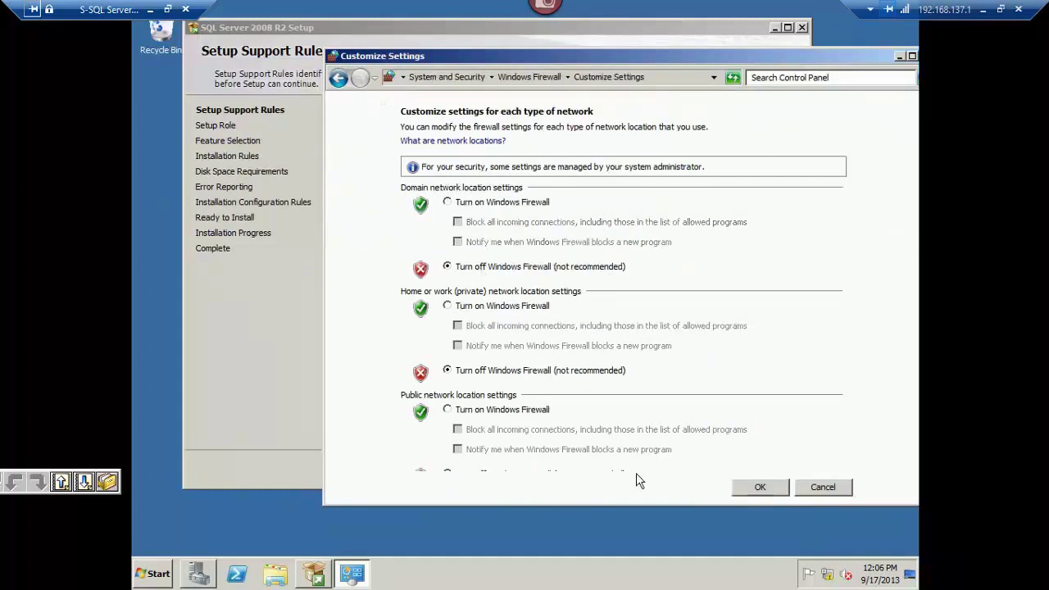
pyautogui.click(758, 487)
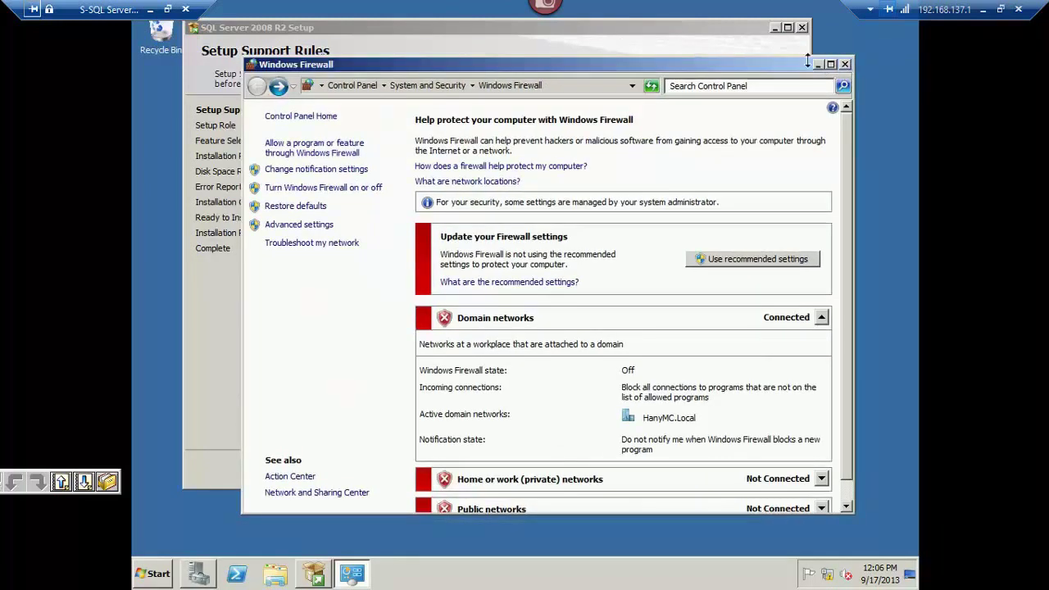
# Close the firewall settings and re-run the setup support rule check.
pyautogui.click(844, 65)
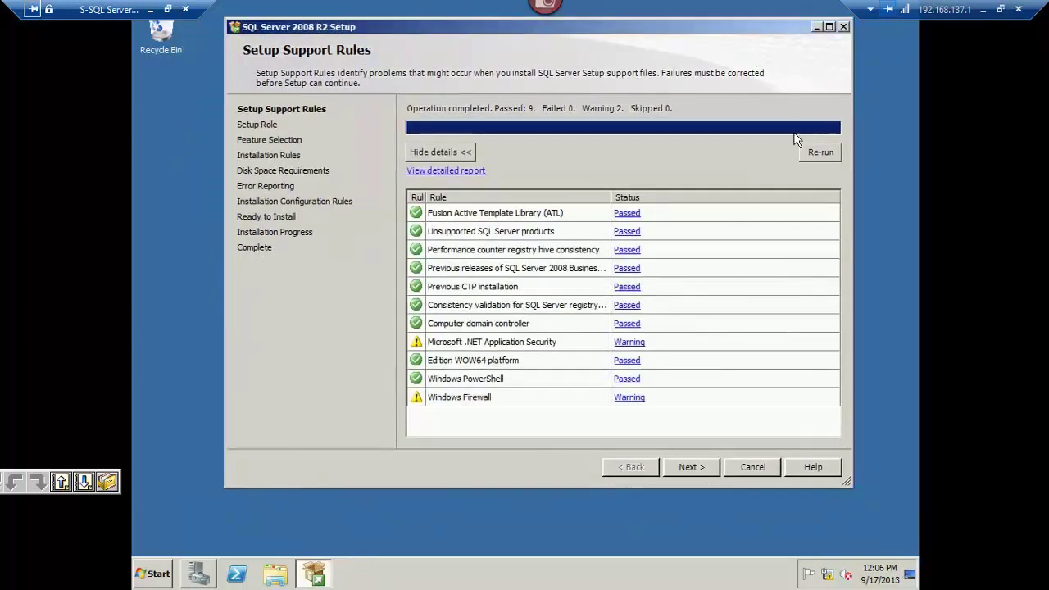
pyautogui.click(820, 152)
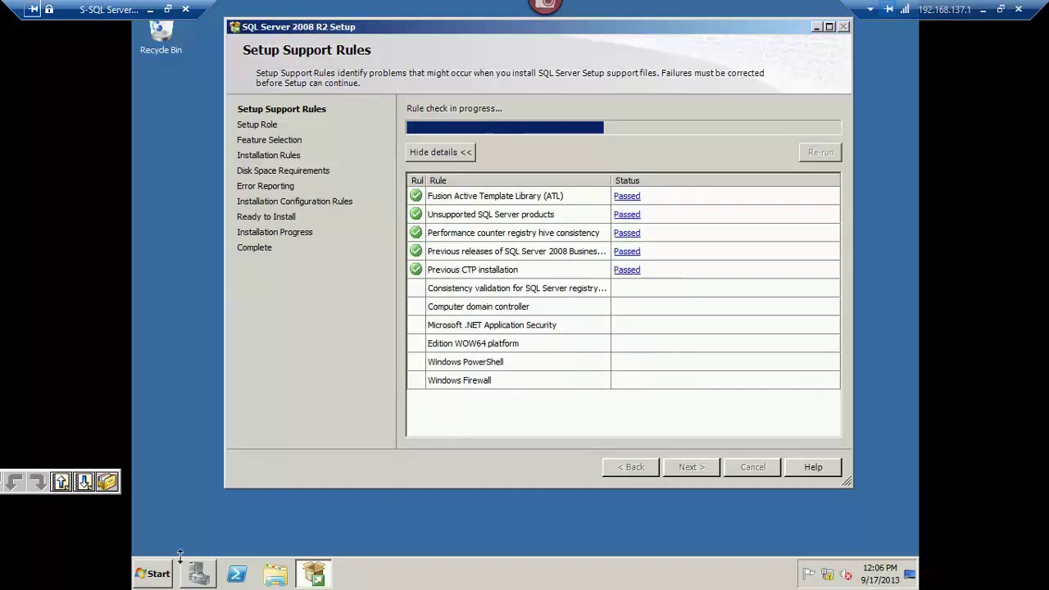
pyautogui.click(159, 575)
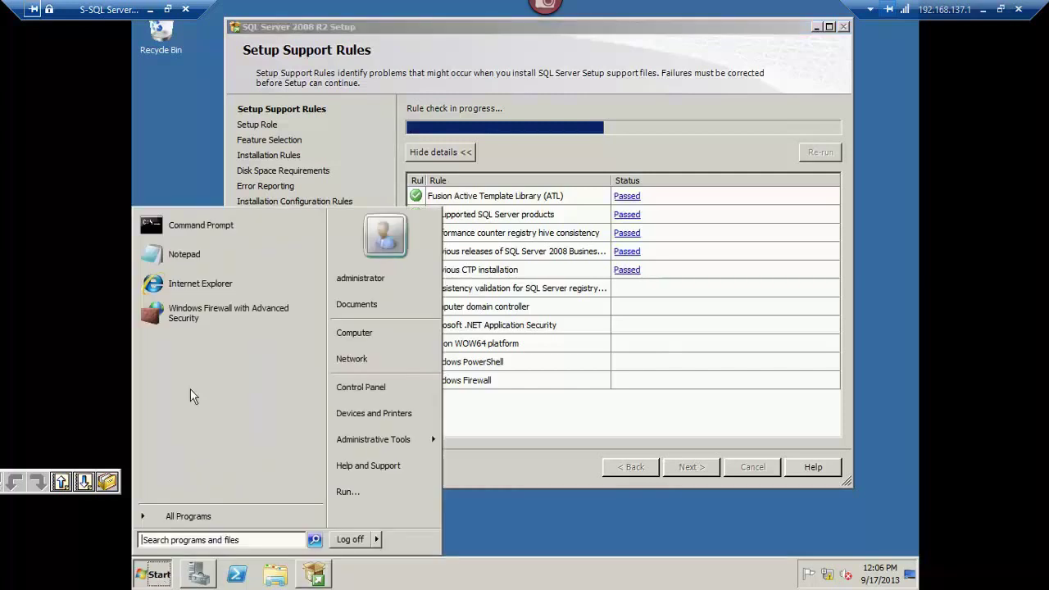
# Open Windows Firewall with Advanced Security and start a new inbound rule.
pyautogui.click(215, 315)
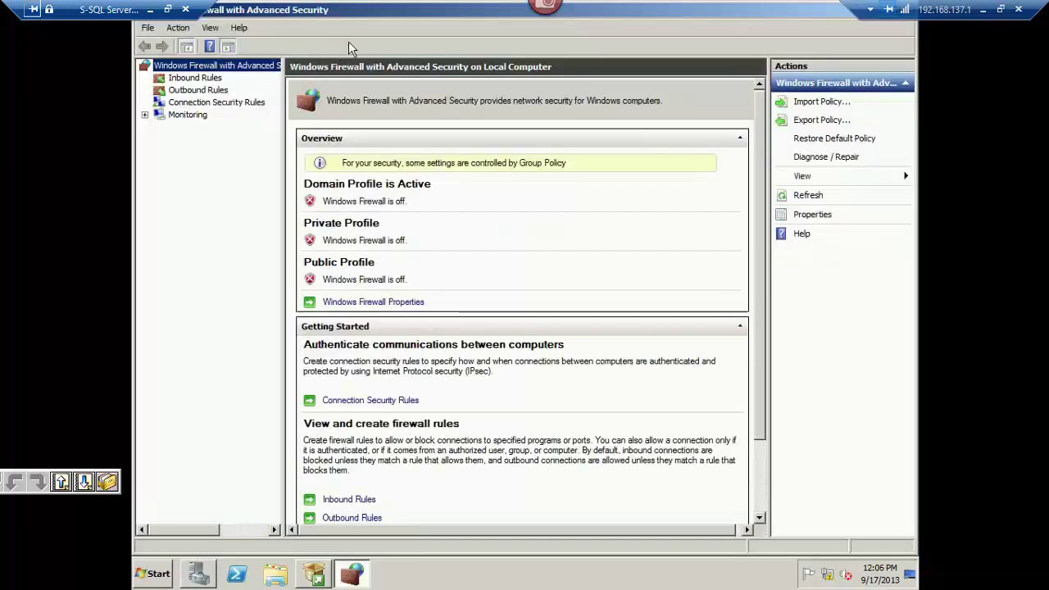
pyautogui.click(208, 79)
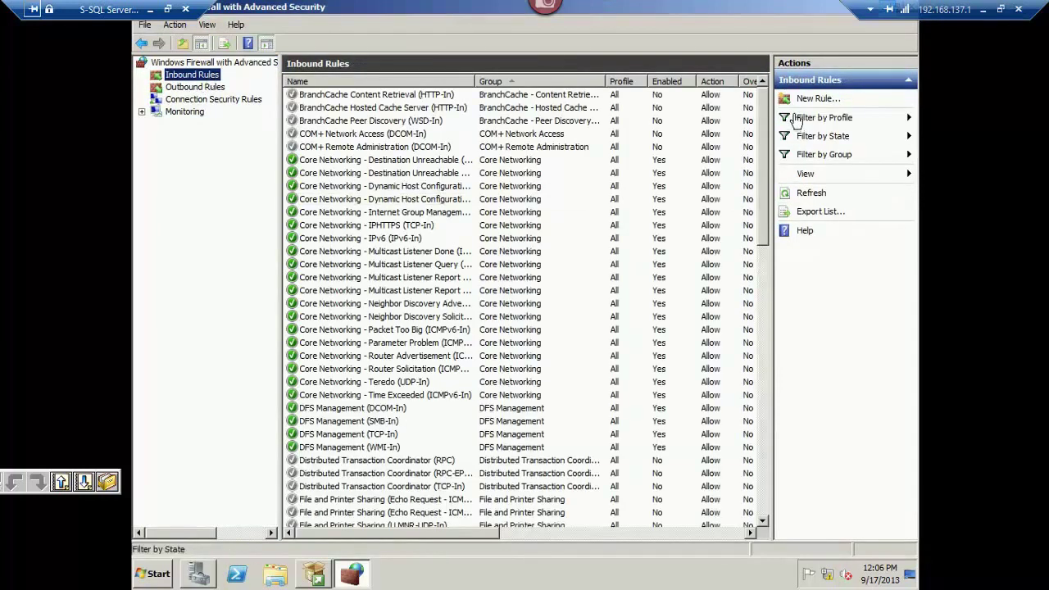
pyautogui.click(813, 98)
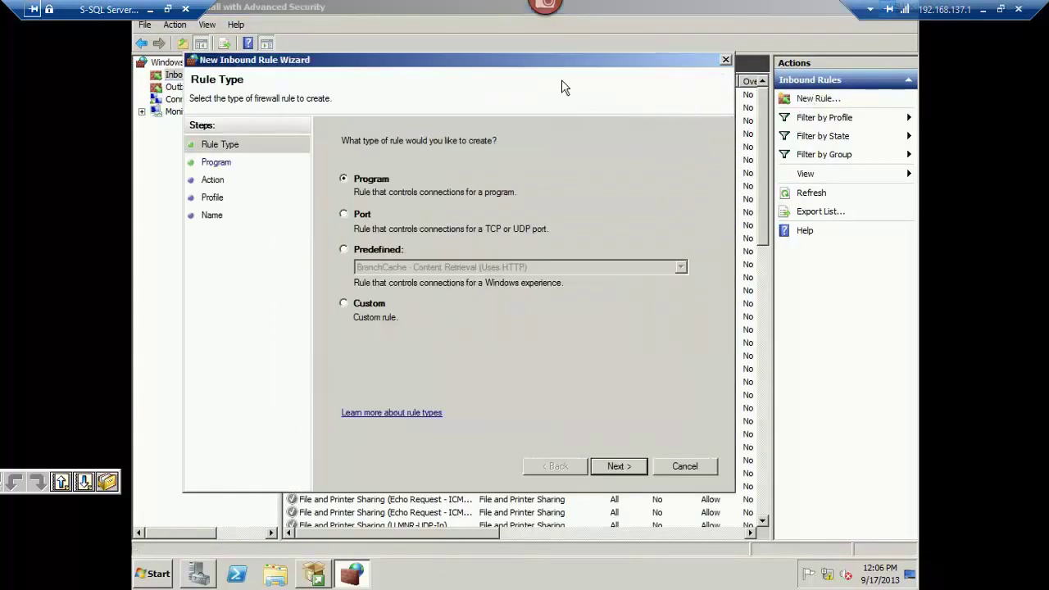
pyautogui.moveTo(561, 63); pyautogui.dragTo(602, 31)
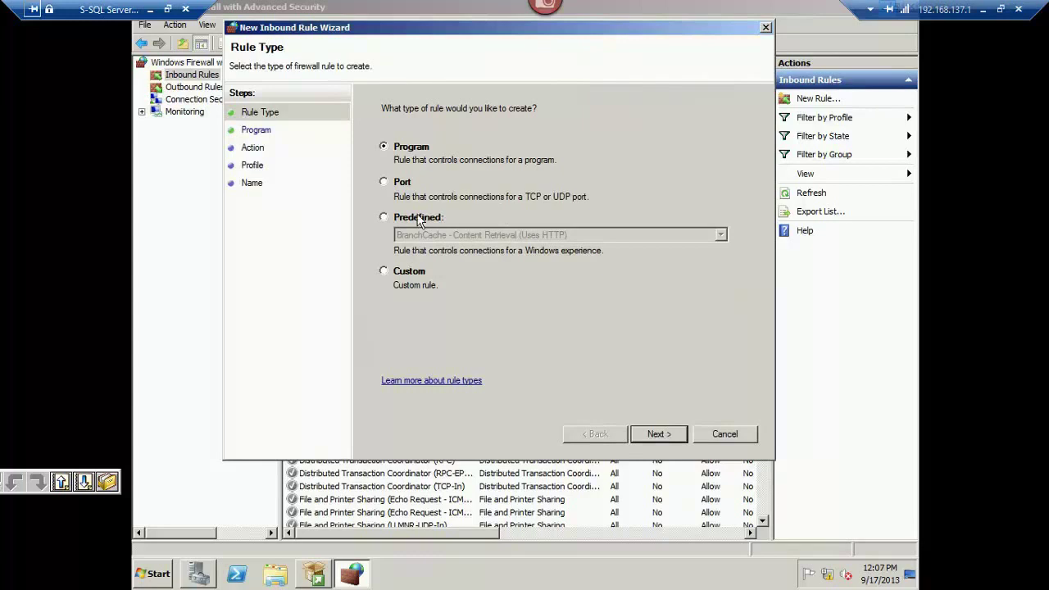
# Pick the Custom rule type for the new inbound rule.
pyautogui.click(421, 275)
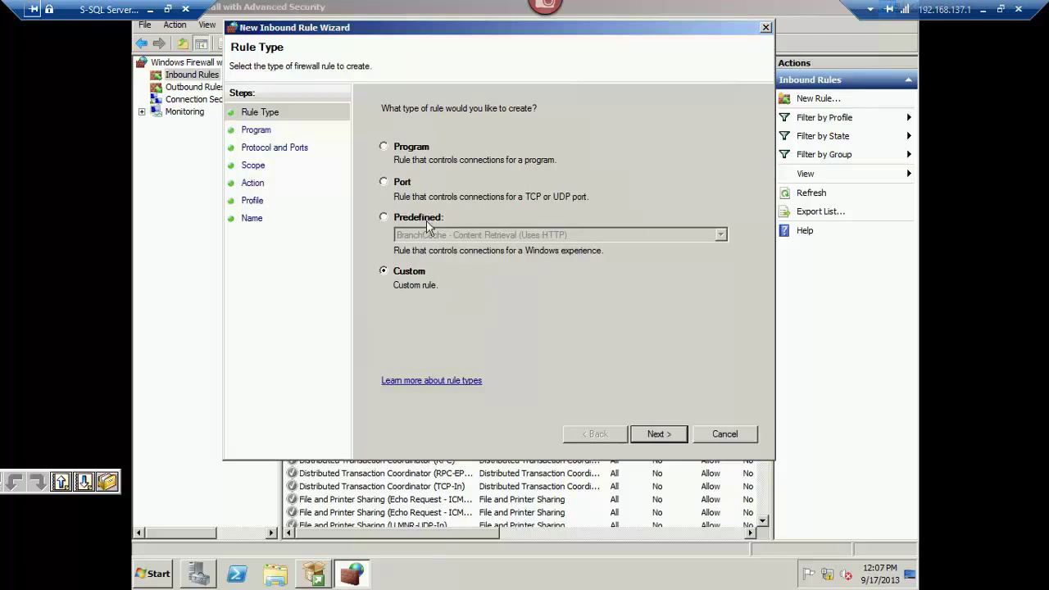
pyautogui.click(403, 217)
pyautogui.click(443, 238)
pyautogui.press('s')
pyautogui.press('s')
pyautogui.press('s')
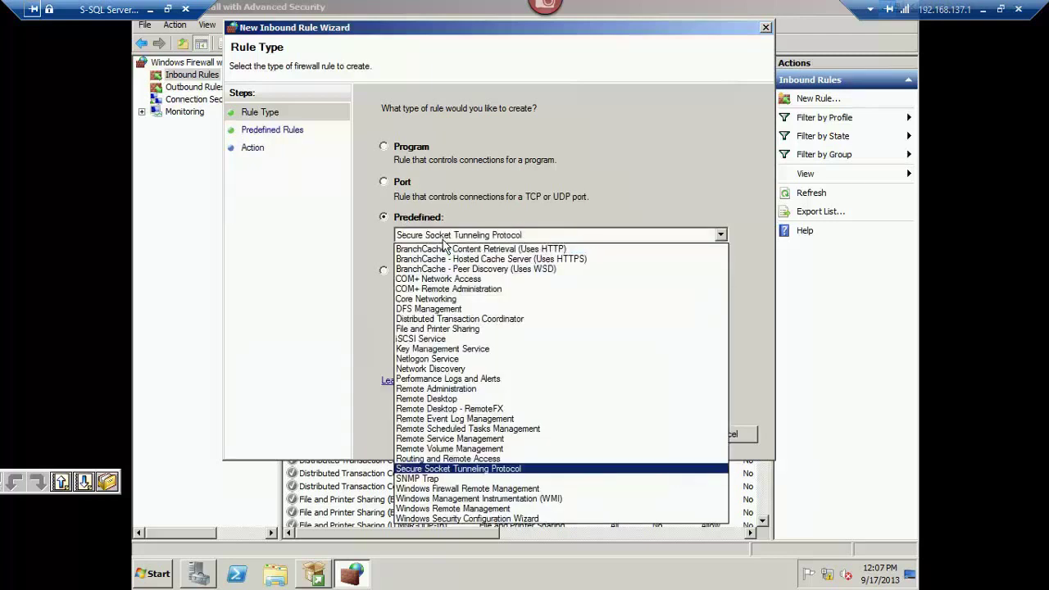
pyautogui.press('s')
pyautogui.press('s')
pyautogui.press('s')
pyautogui.press('s')
pyautogui.press('Return')
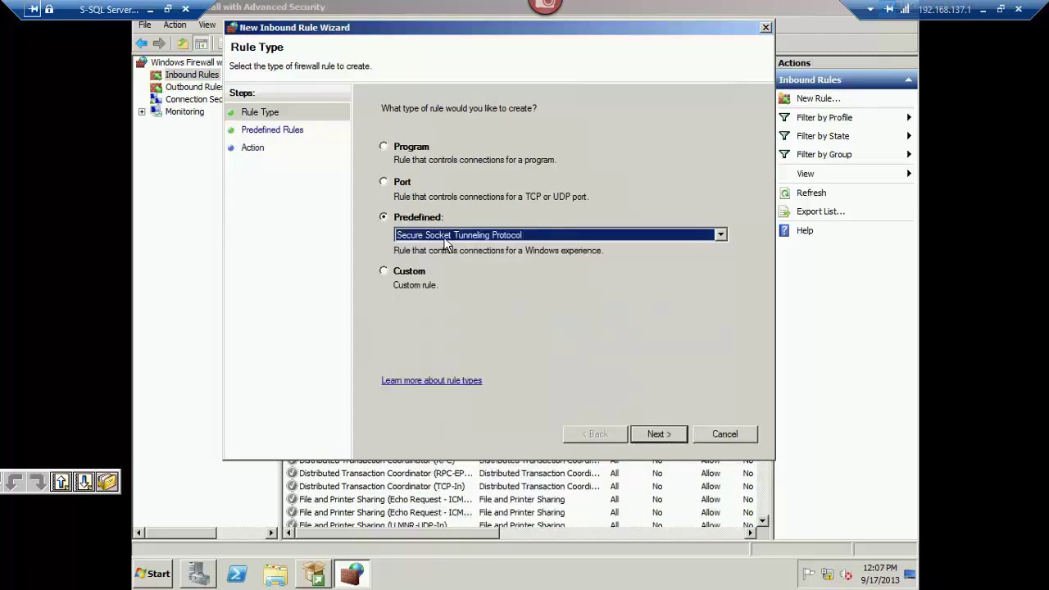
pyautogui.click(401, 277)
pyautogui.click(665, 435)
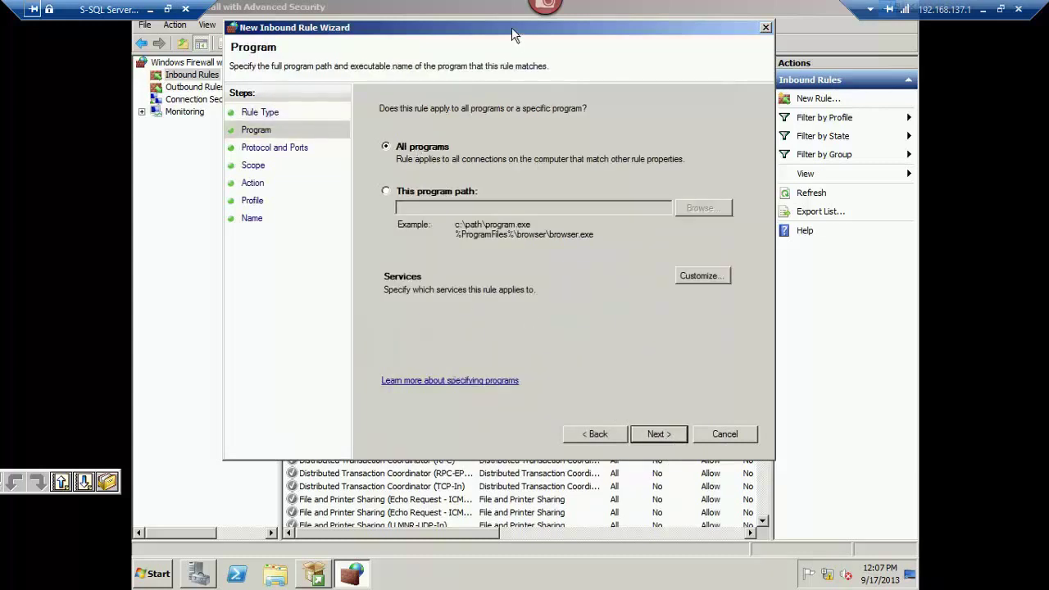
pyautogui.moveTo(511, 27); pyautogui.dragTo(504, 19)
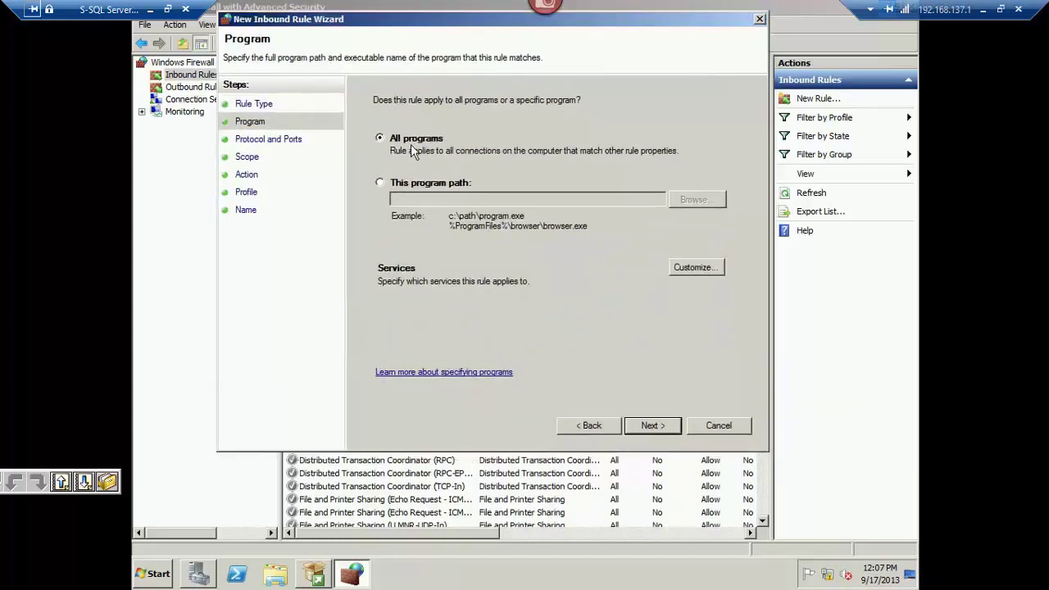
pyautogui.click(656, 425)
# Set the rule's protocol to TCP with specific local port 1433.
pyautogui.click(502, 143)
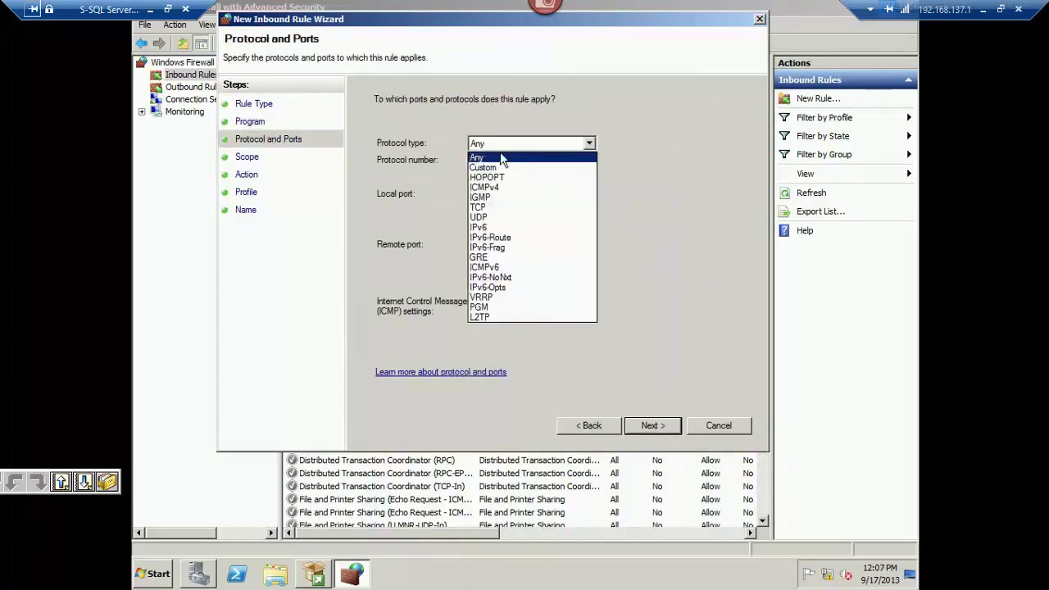
pyautogui.click(483, 207)
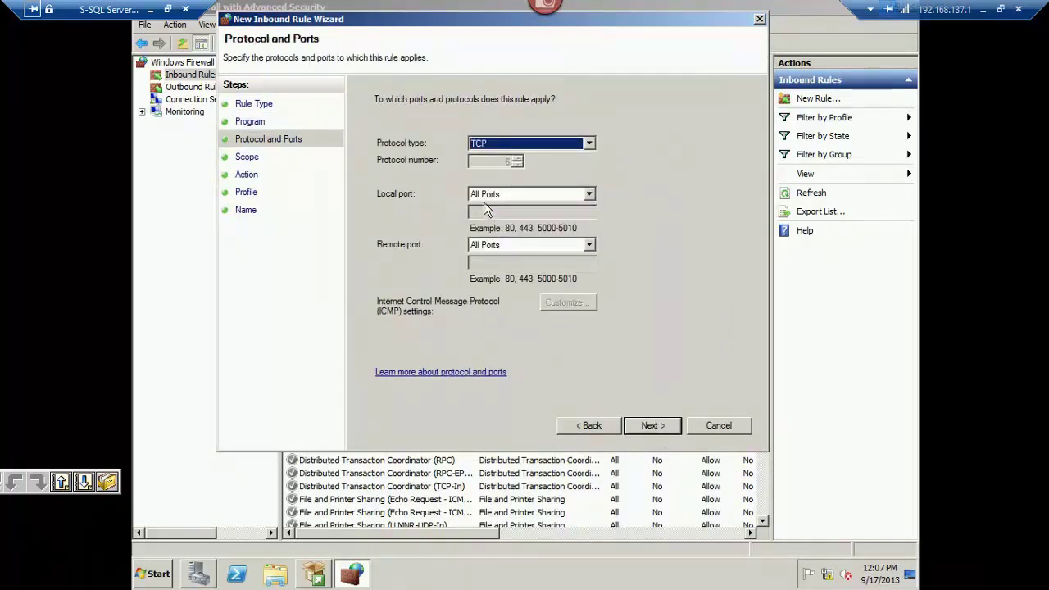
pyautogui.click(489, 196)
pyautogui.click(531, 195)
pyautogui.click(533, 195)
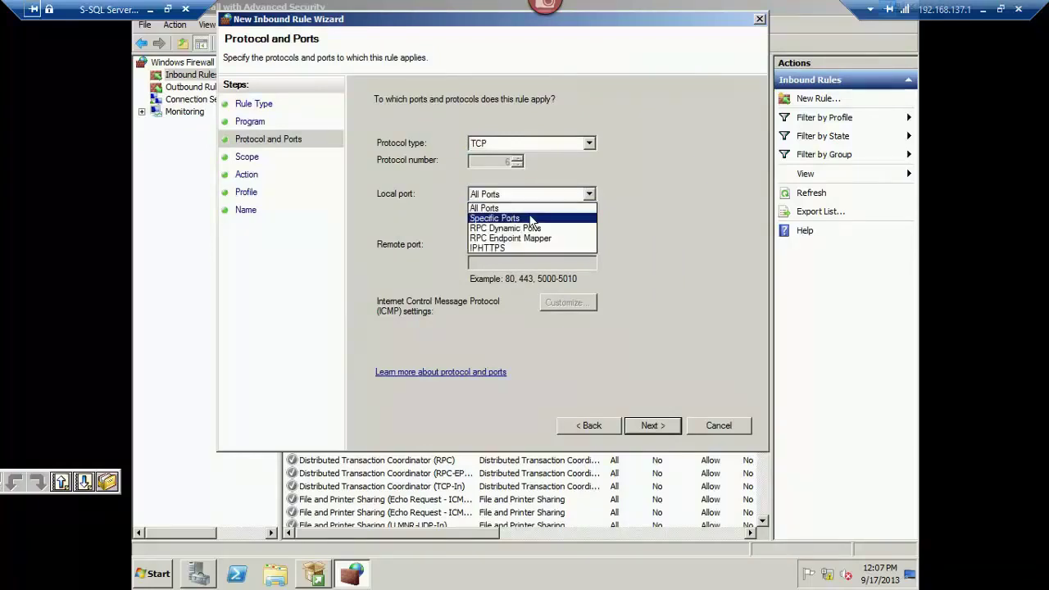
pyautogui.click(531, 219)
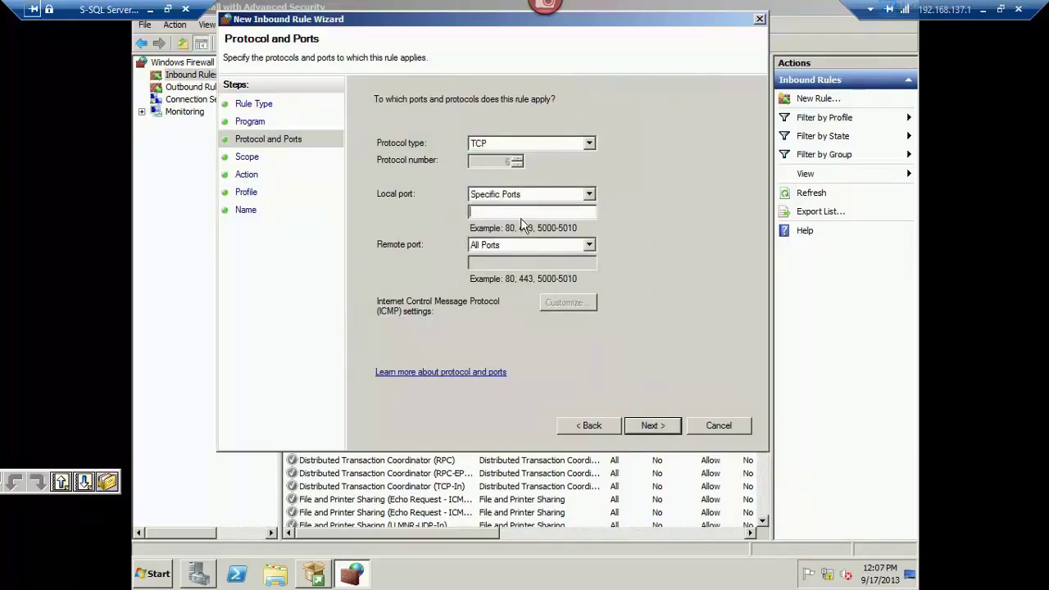
pyautogui.write('1433')
pyautogui.moveTo(497, 210); pyautogui.dragTo(463, 213)
pyautogui.click(510, 213)
# Keep the default scope and Allow action, and name the rule 'SQL Allow'.
pyautogui.click(652, 426)
pyautogui.click(652, 425)
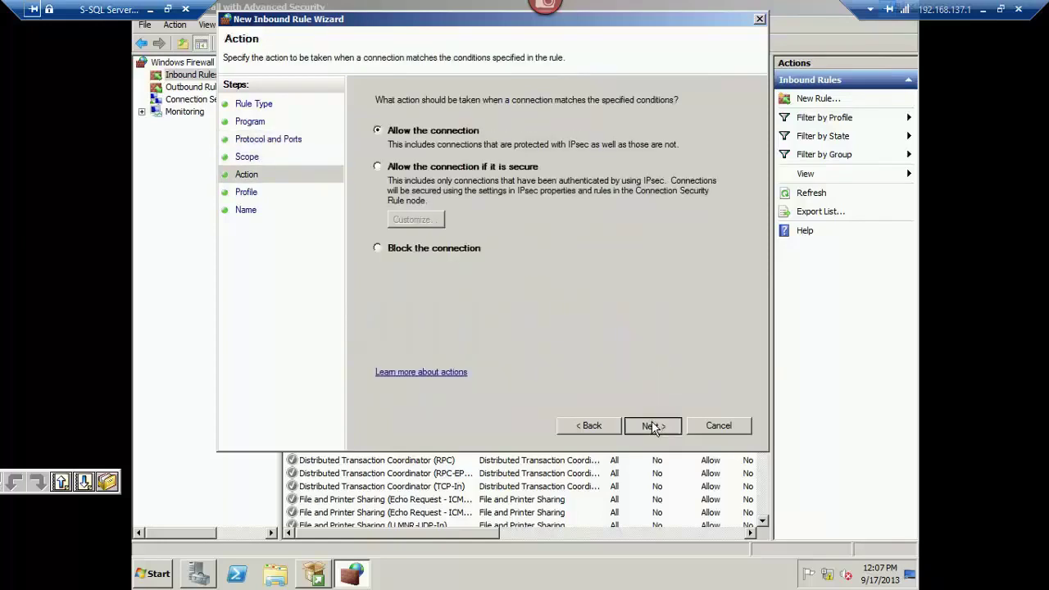
pyautogui.click(652, 425)
pyautogui.click(665, 426)
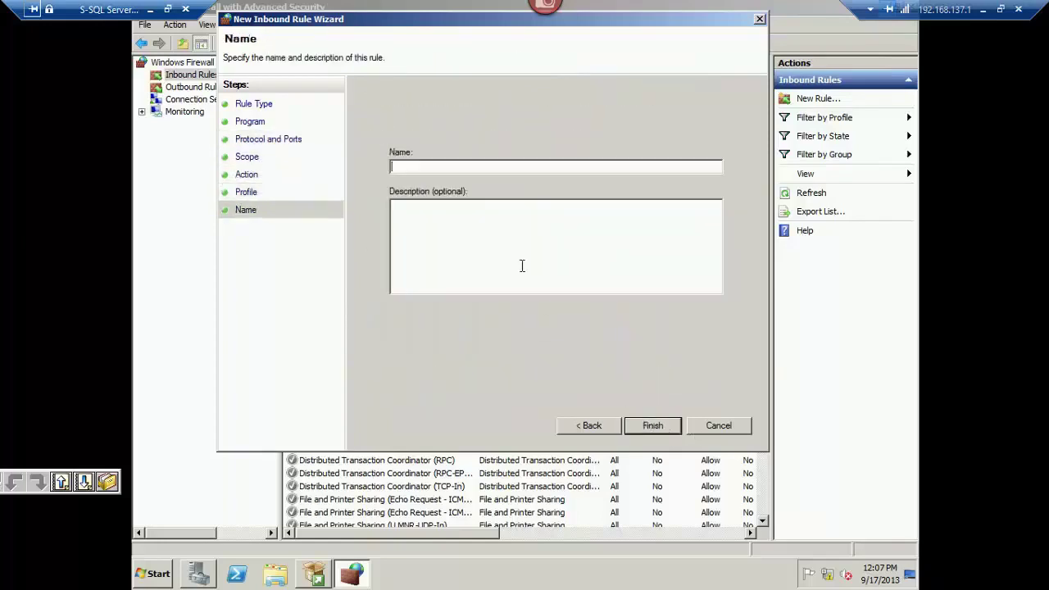
pyautogui.write('Allow')
pyautogui.hotkey('ctrl', 'a')
pyautogui.write('SQL Allow')
pyautogui.press('Return')
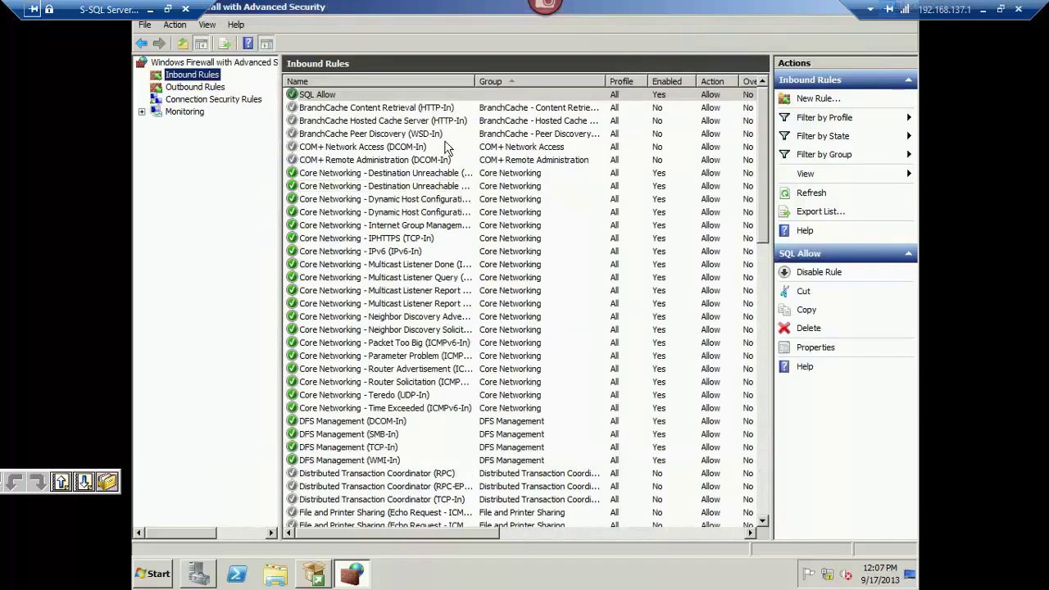
# Turn Windows Firewall back on with recommended settings for all networks.
pyautogui.press('super')
pyautogui.write('fire')
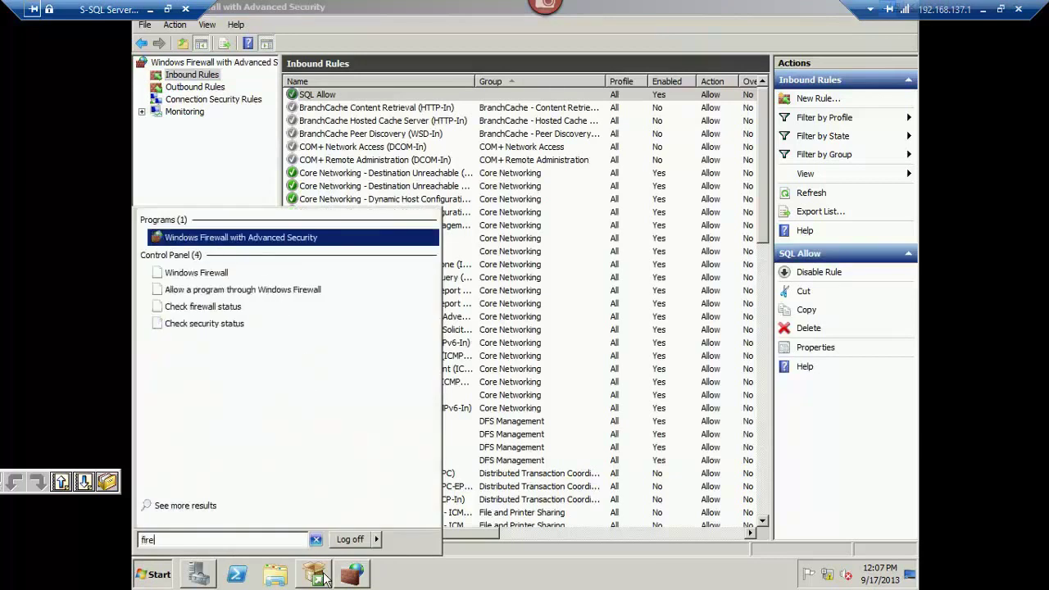
pyautogui.press('Down')
pyautogui.press('Return')
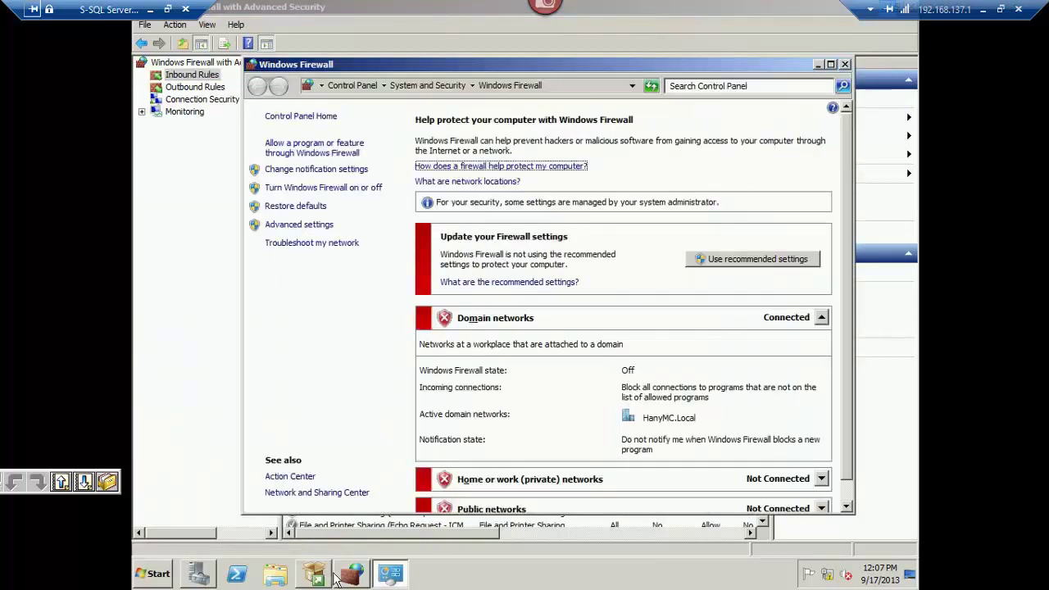
pyautogui.click(741, 258)
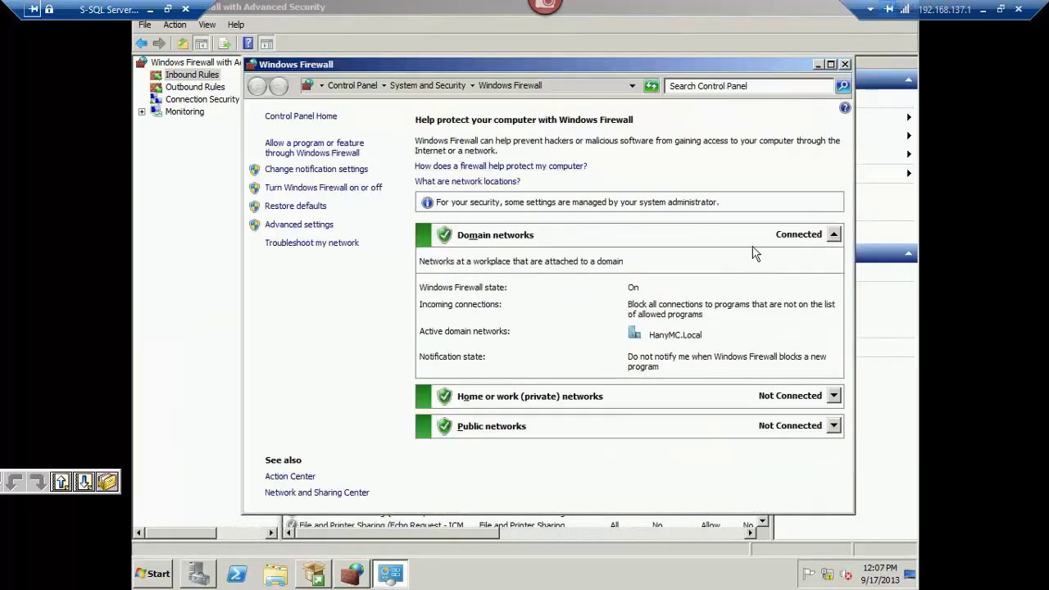
pyautogui.click(783, 239)
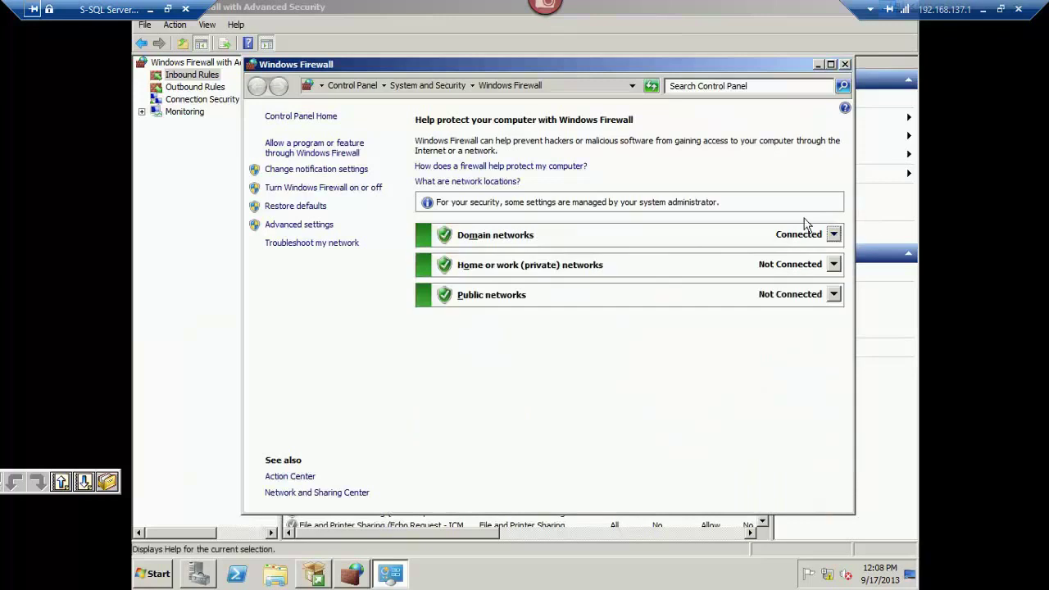
# Close Windows Firewall and minimize the Advanced Security console.
pyautogui.click(845, 67)
pyautogui.rightClick(718, 5)
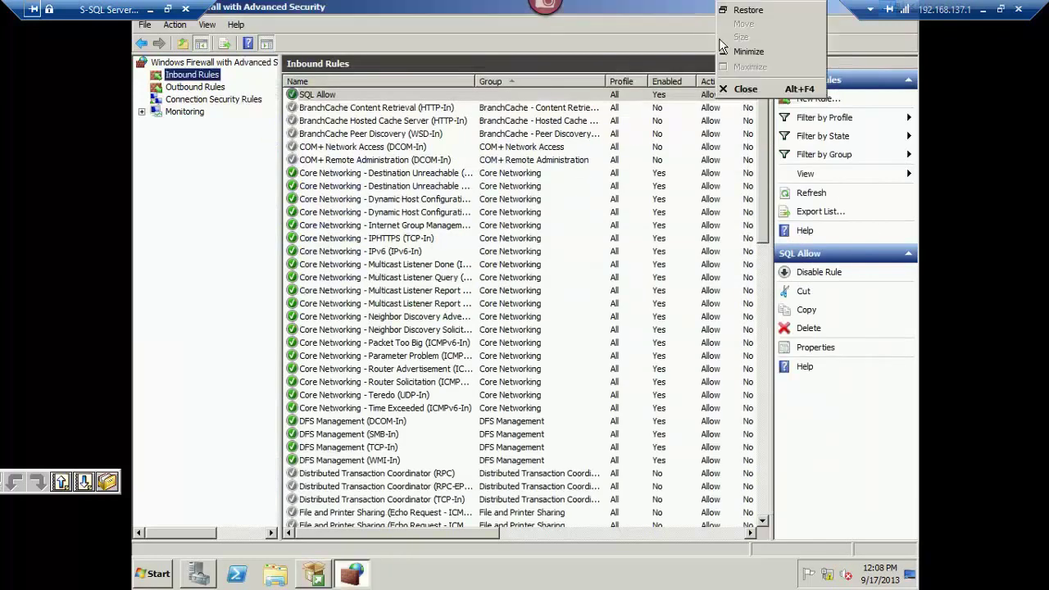
pyautogui.click(771, 53)
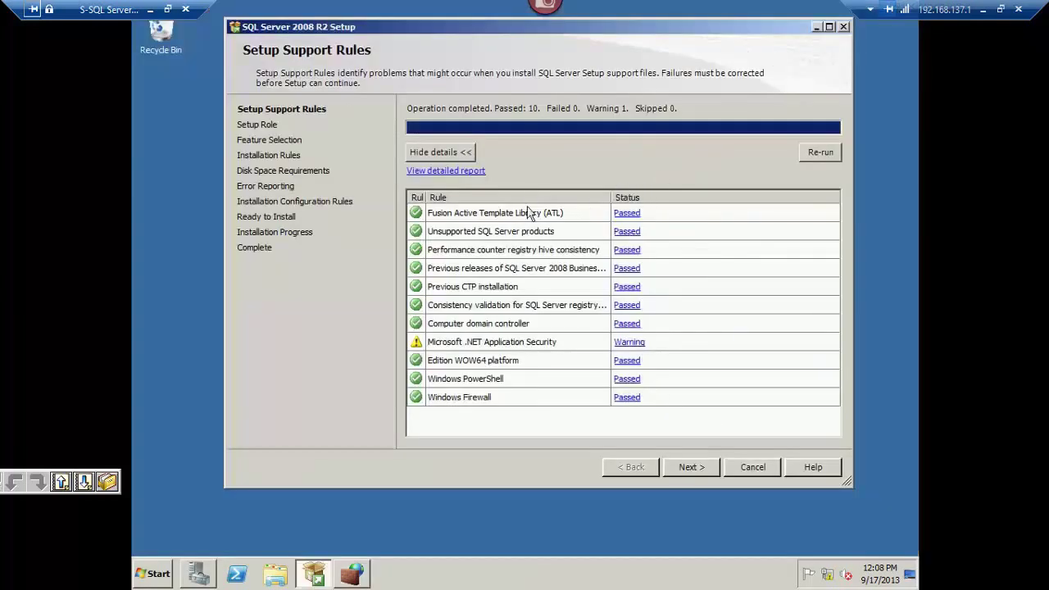
# Pass Setup Support Rules and keep SQL Server Feature Installation as the setup role.
pyautogui.click(697, 464)
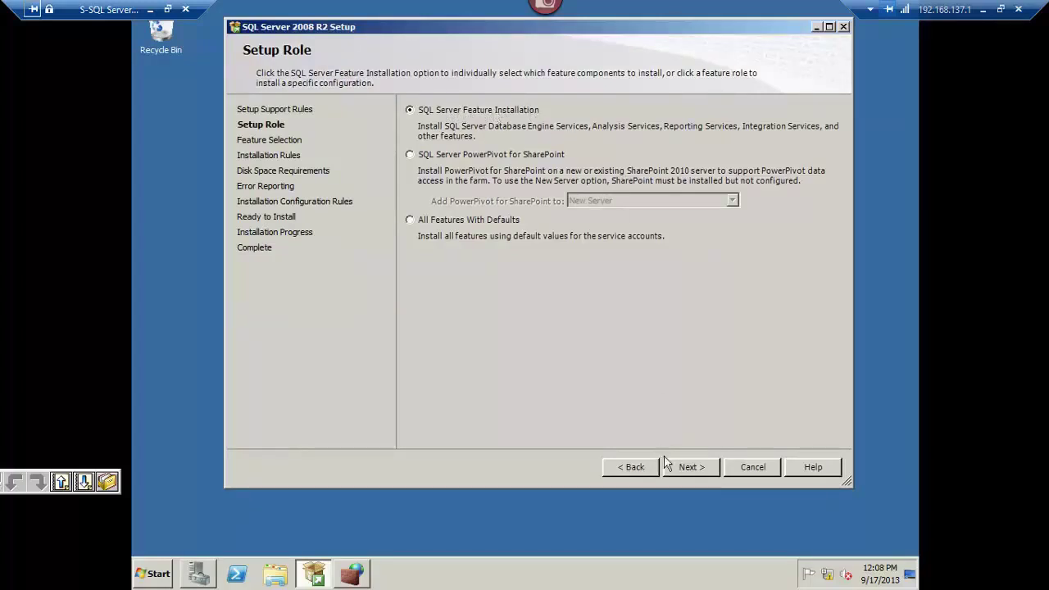
pyautogui.click(688, 465)
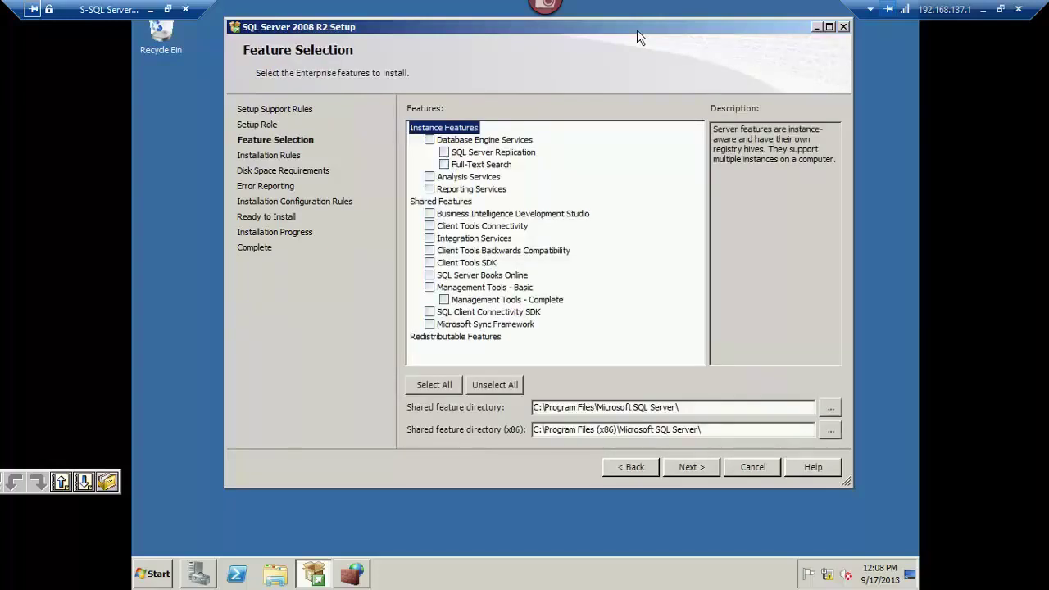
# Select Database Engine Services, Client Tools Connectivity, Backwards Compatibility and Management Tools - Basic, leaving Reporting Services out.
pyautogui.click(436, 141)
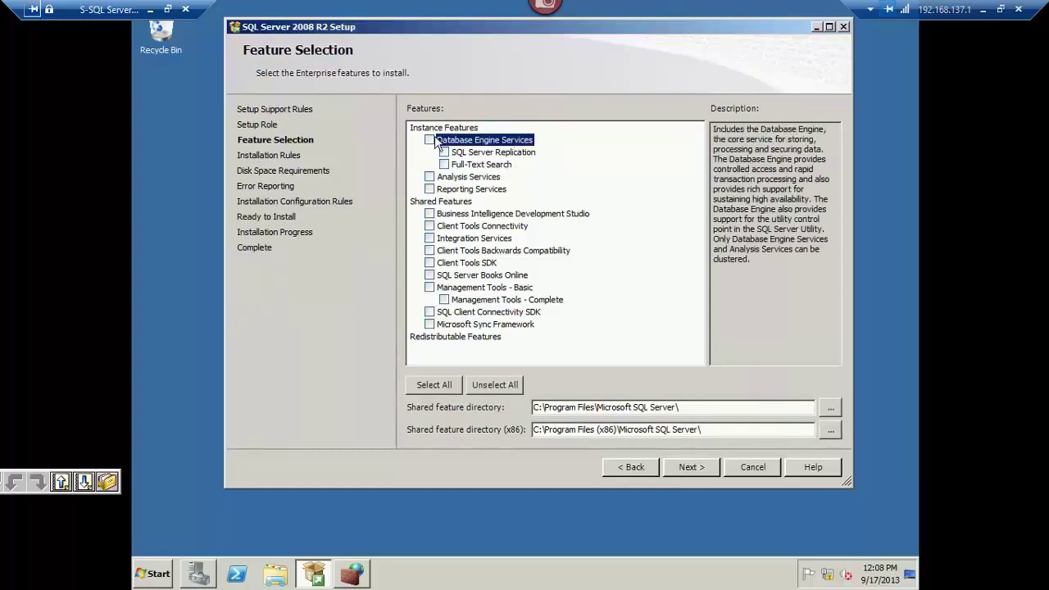
pyautogui.click(429, 141)
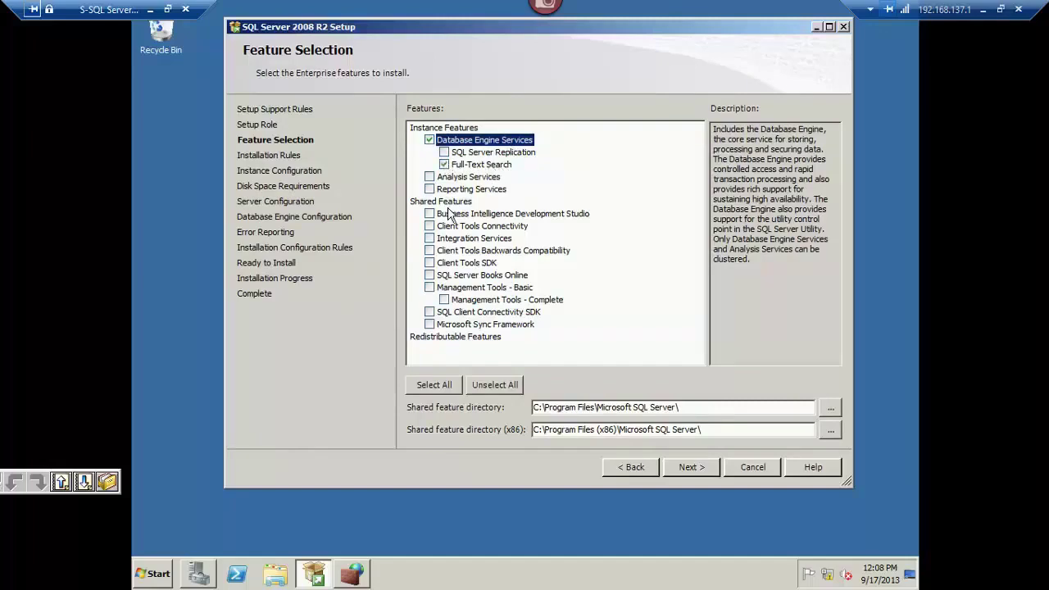
pyautogui.click(449, 191)
pyautogui.click(429, 189)
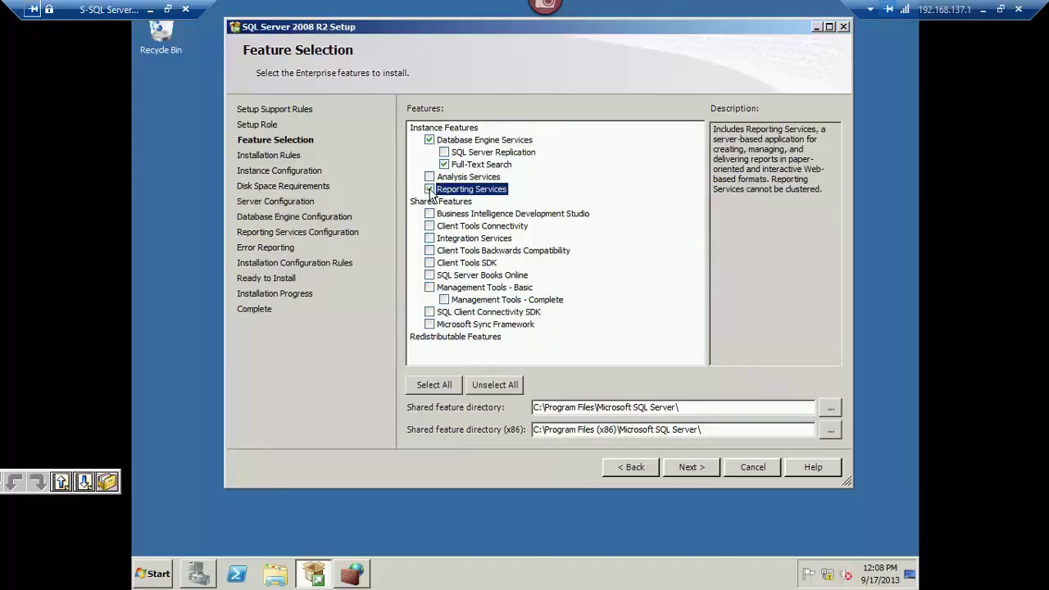
pyautogui.click(430, 189)
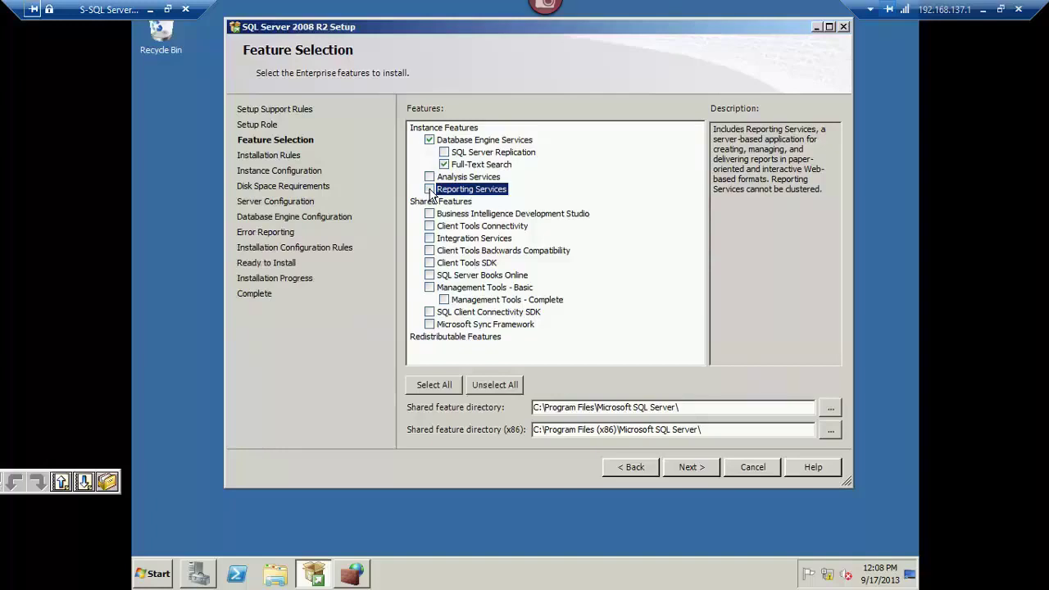
pyautogui.click(429, 226)
pyautogui.click(482, 290)
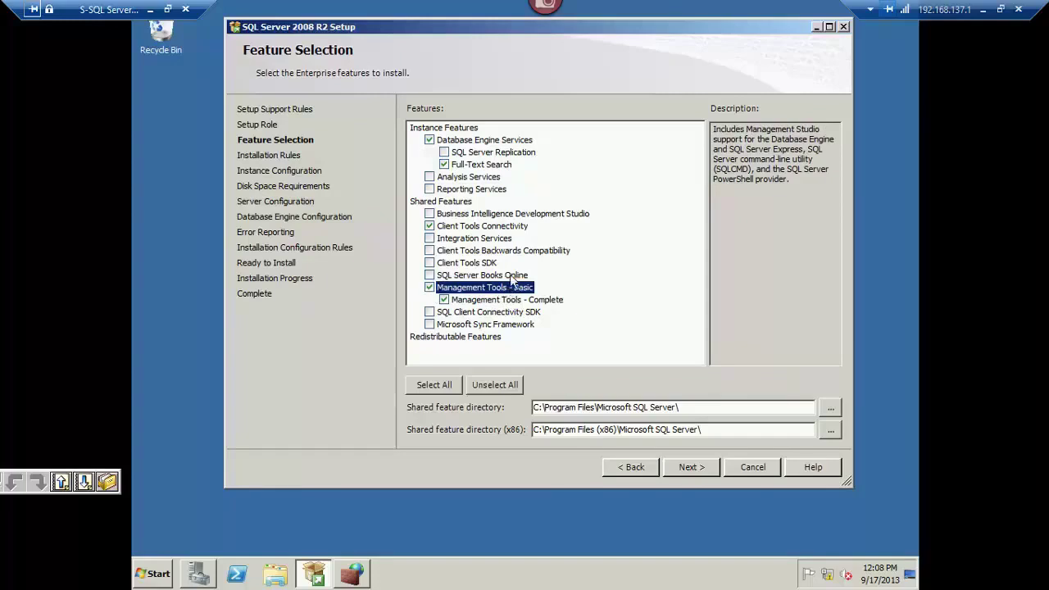
pyautogui.click(505, 252)
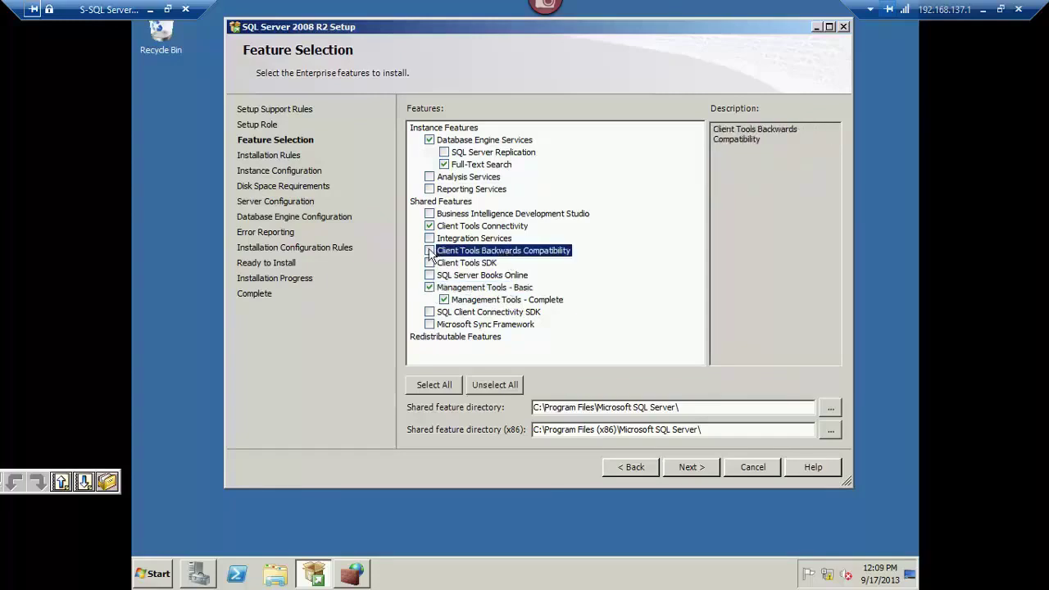
pyautogui.click(428, 251)
# Clear the Installation Rules check and continue to Instance Configuration.
pyautogui.click(684, 472)
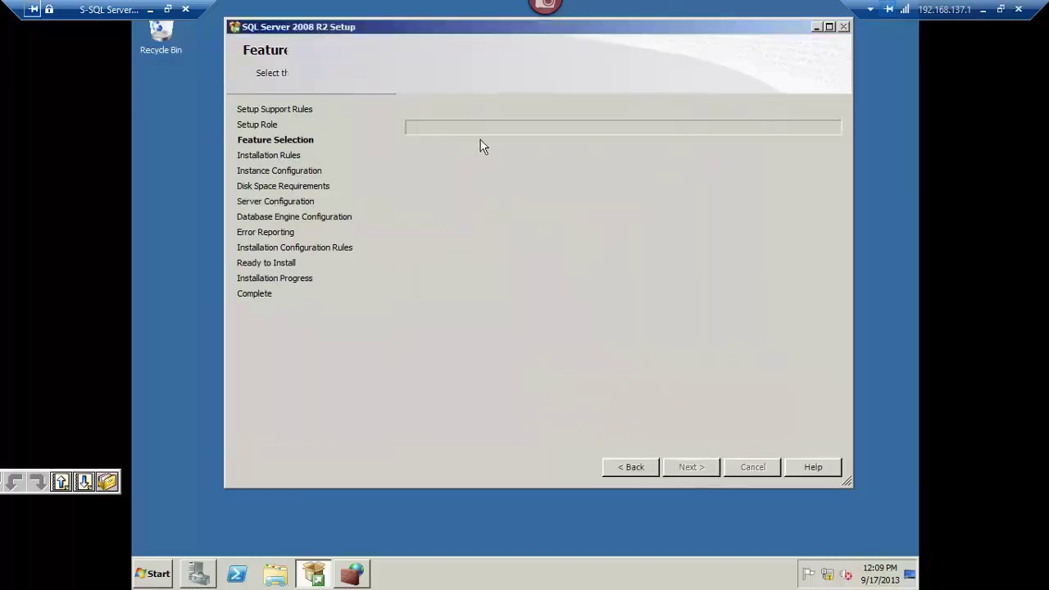
pyautogui.click(474, 152)
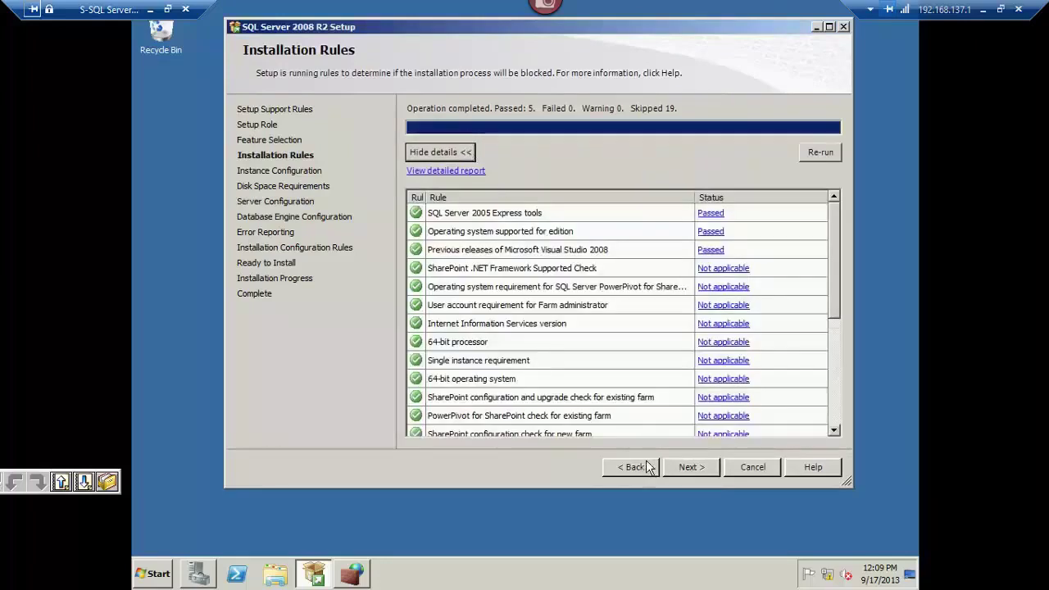
pyautogui.click(629, 466)
pyautogui.click(465, 140)
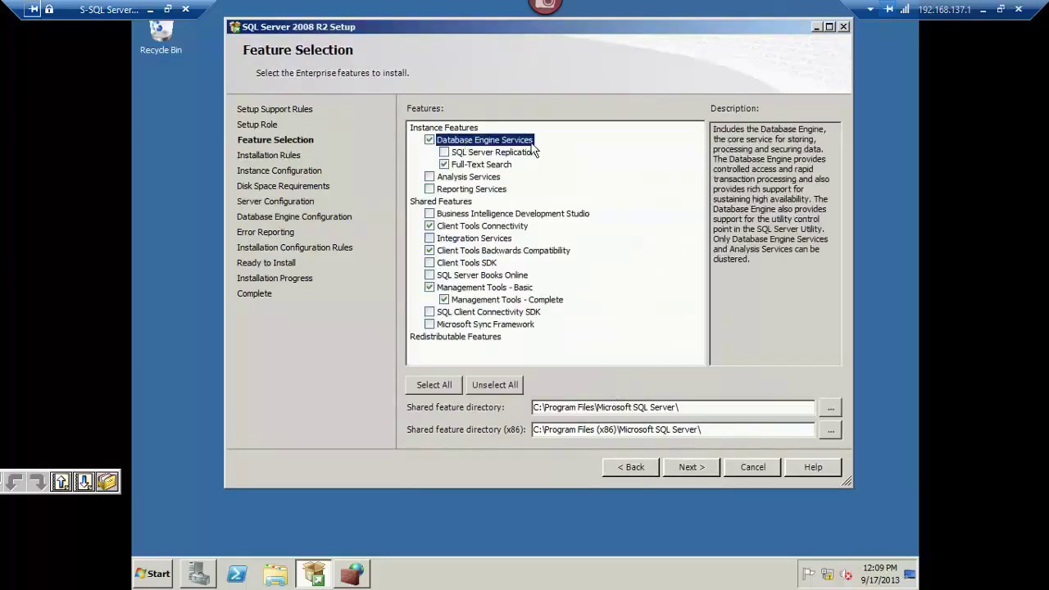
pyautogui.click(681, 467)
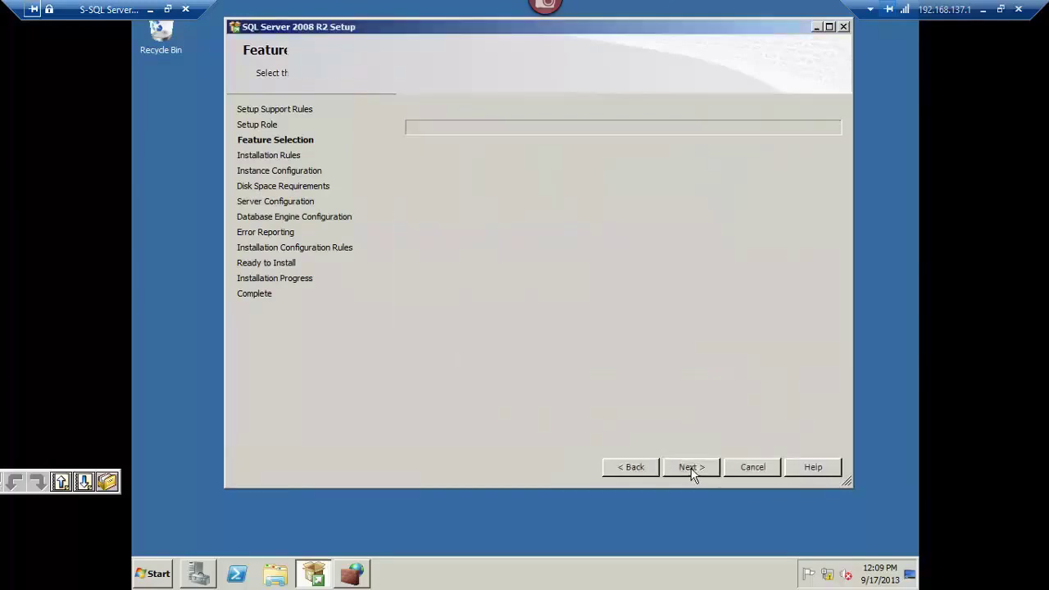
pyautogui.click(835, 399)
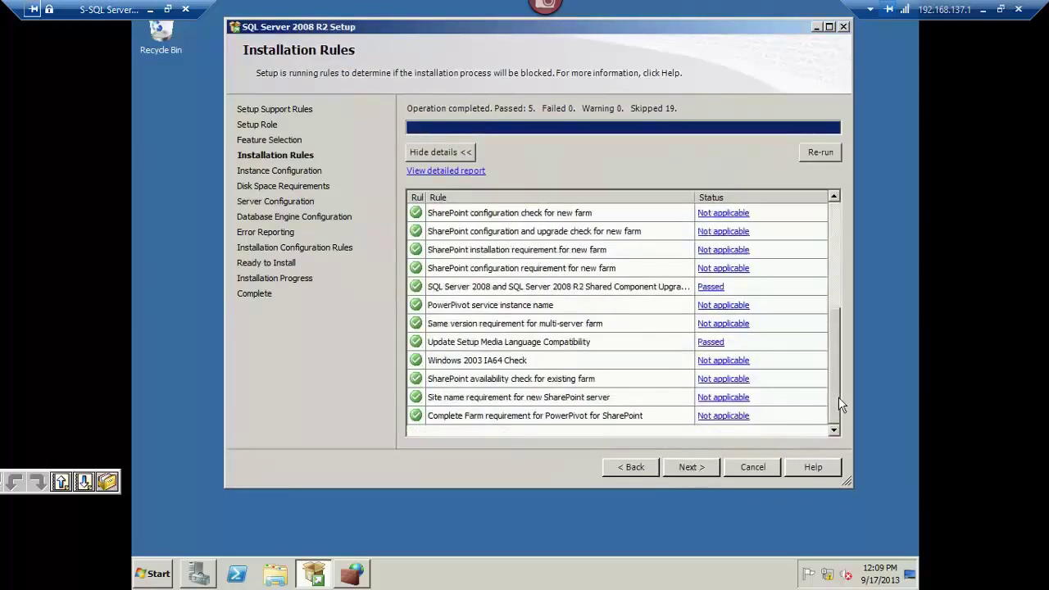
pyautogui.click(692, 468)
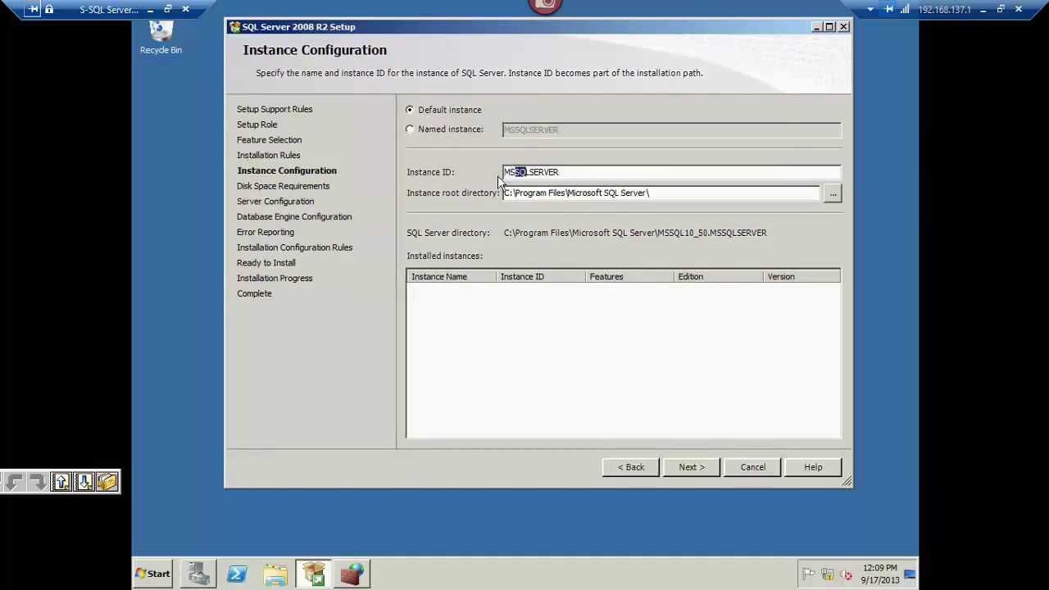
# Make it a named instance called LyncBE, then minimize the Remote Desktop session.
pyautogui.hotkey('shift', 'Right')
pyautogui.hotkey('shift', 'Right')
pyautogui.hotkey('shift', 'Right')
pyautogui.hotkey('shift', 'Right')
pyautogui.hotkey('shift', 'Right')
pyautogui.hotkey('shift', 'Right')
pyautogui.click(474, 131)
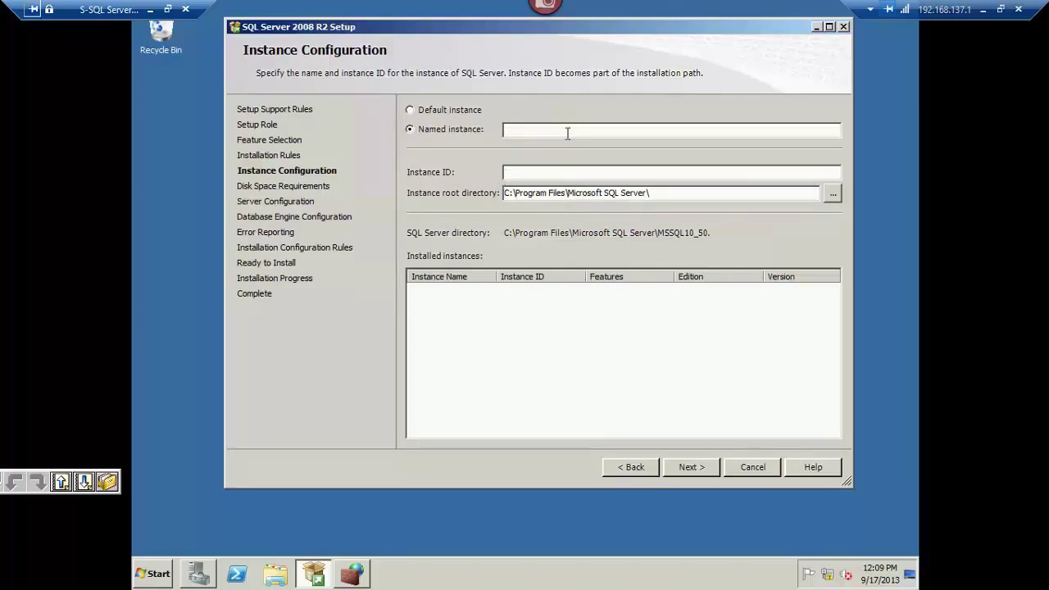
pyautogui.write('Lync')
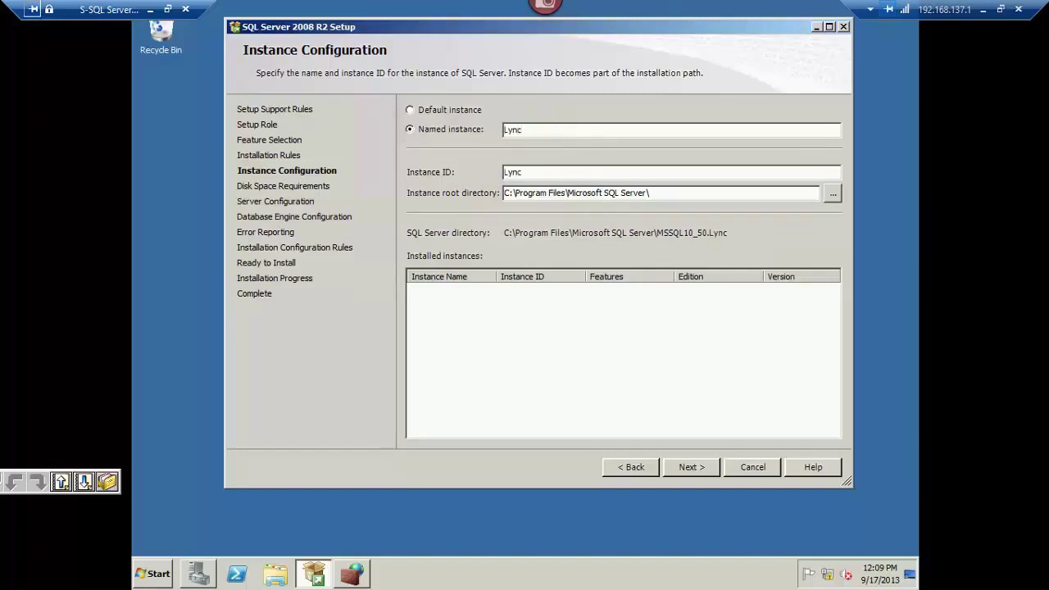
pyautogui.write('RE')
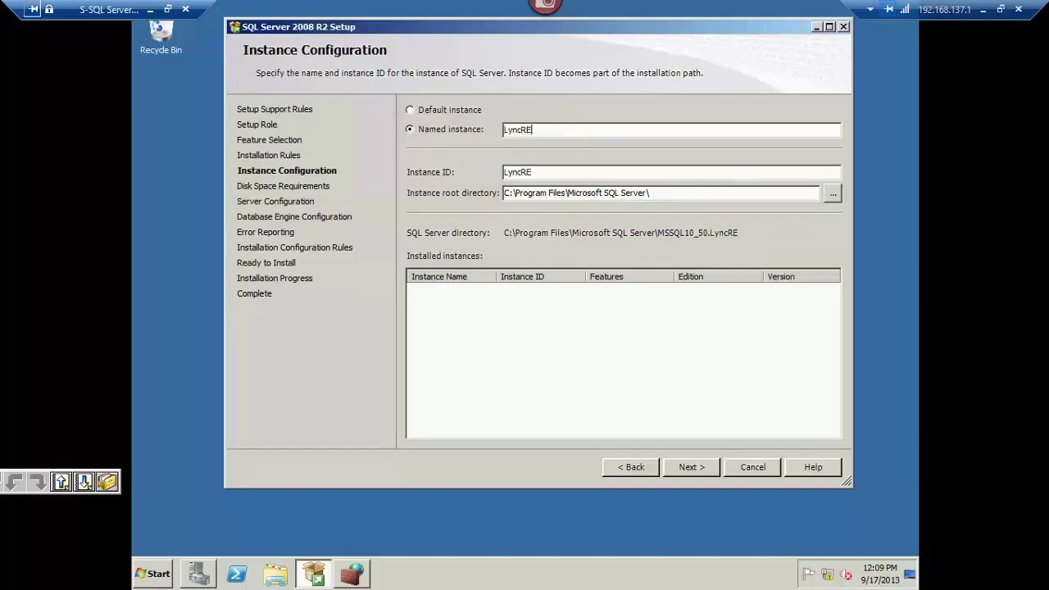
pyautogui.press('BackSpace')
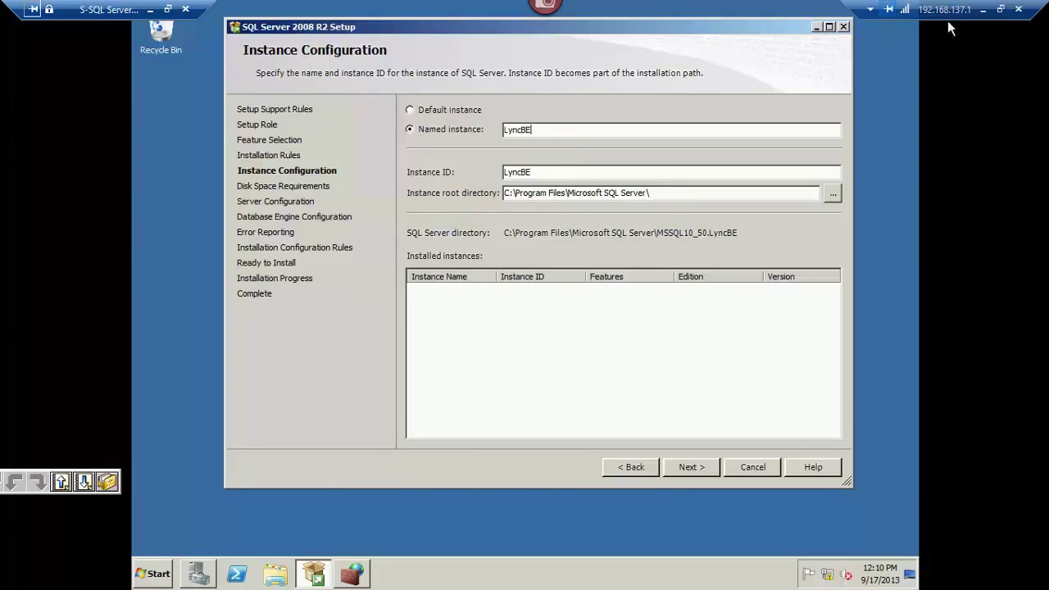
pyautogui.click(982, 9)
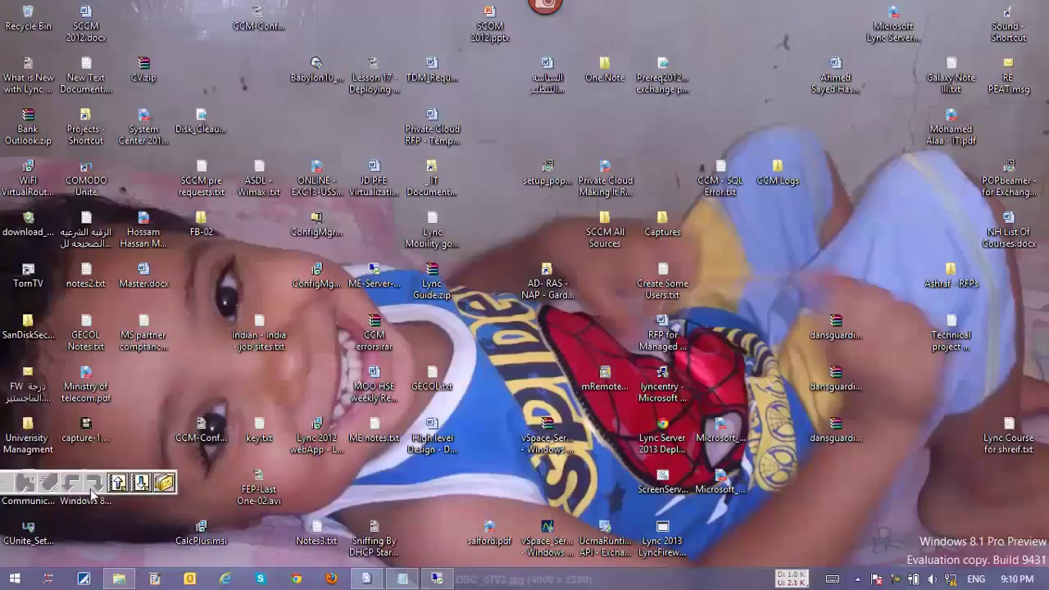
# Switch the annotation tool to Whiteboard Mode for a blank canvas.
pyautogui.click(57, 502)
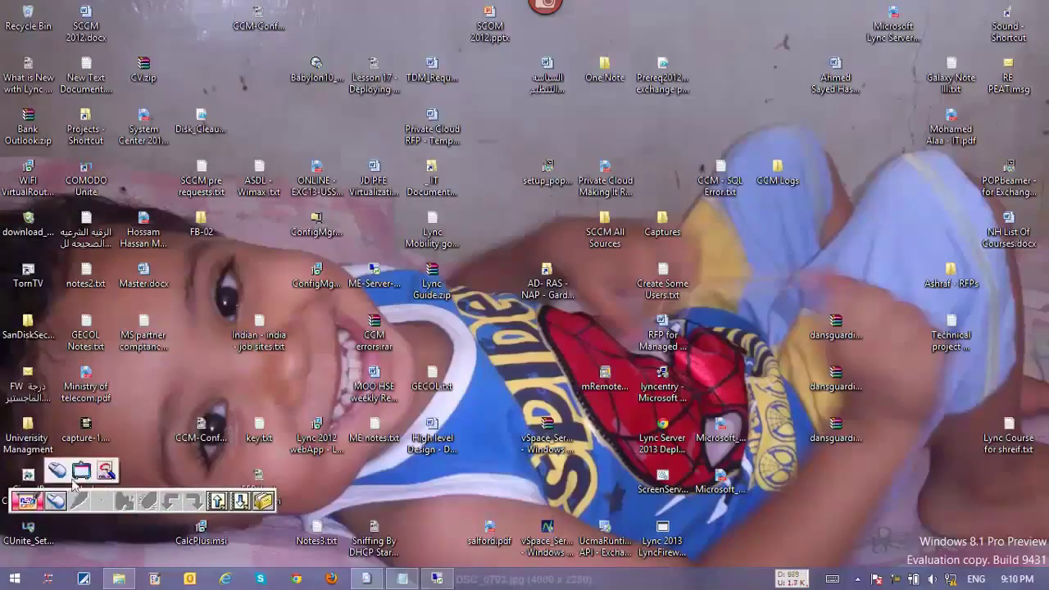
pyautogui.click(81, 470)
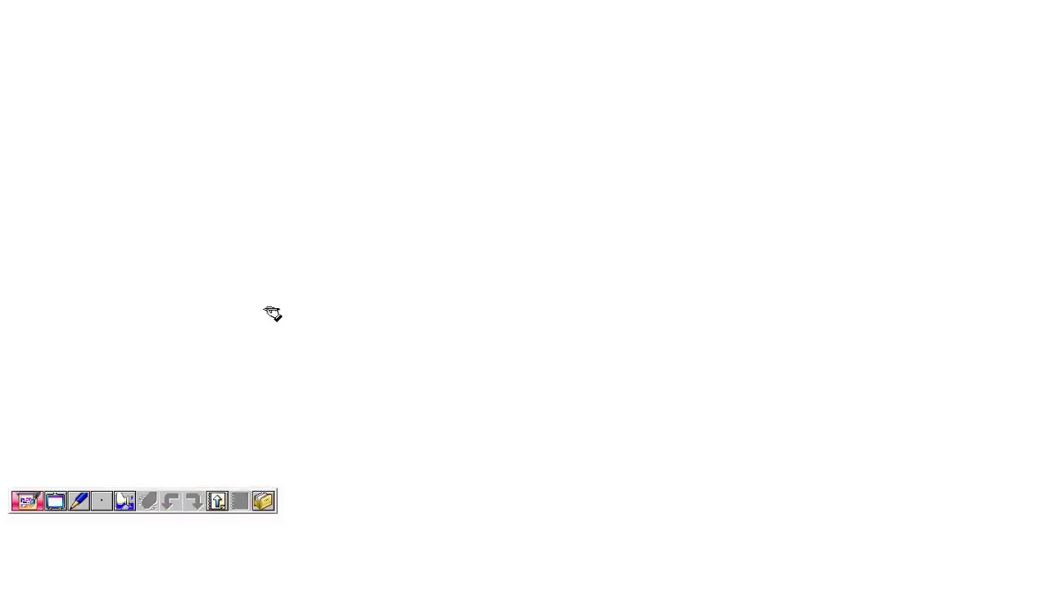
# Draw two server boxes labelled S-LyncFE and S-SQL.
pyautogui.moveTo(219, 109)
pyautogui.mouseDown()
pyautogui.moveTo(208, 84)
pyautogui.moveTo(253, 77)
pyautogui.moveTo(260, 162)
pyautogui.moveTo(230, 149)
pyautogui.mouseUp()
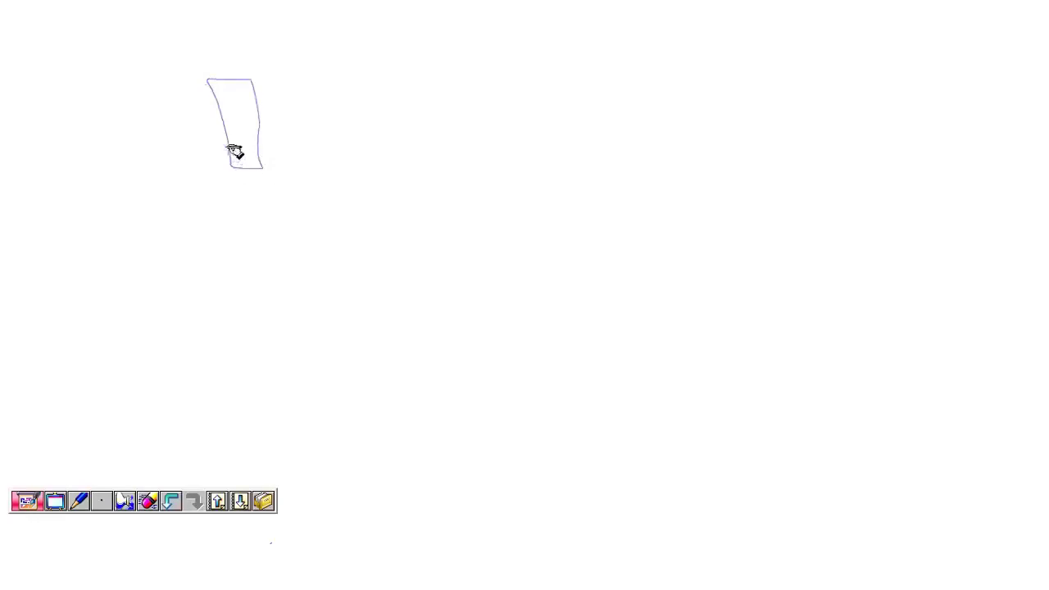
pyautogui.moveTo(547, 75)
pyautogui.mouseDown()
pyautogui.moveTo(550, 56)
pyautogui.moveTo(592, 66)
pyautogui.moveTo(604, 129)
pyautogui.moveTo(571, 140)
pyautogui.mouseUp()
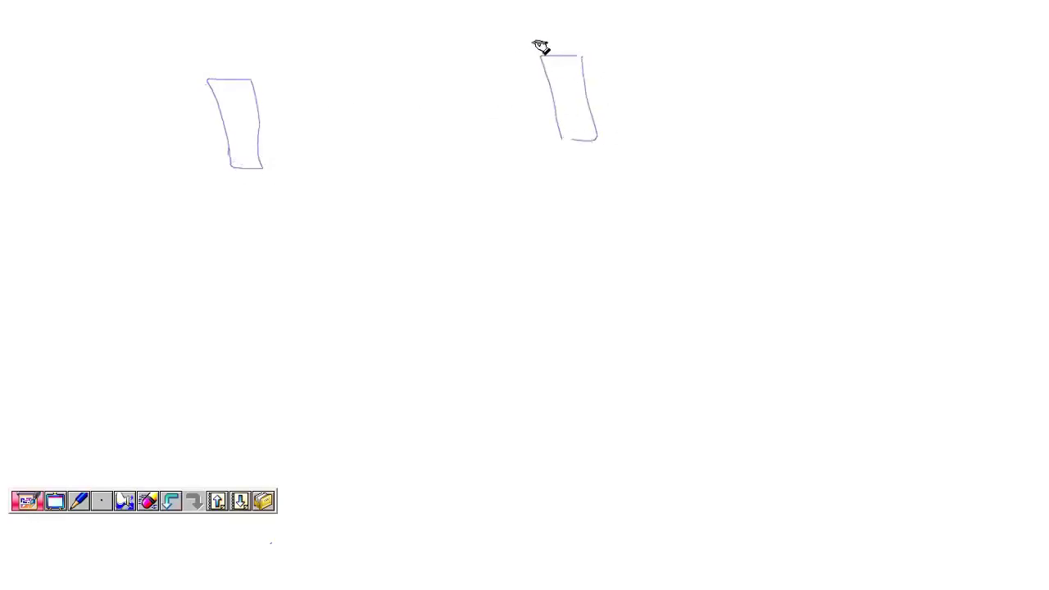
pyautogui.moveTo(529, 36); pyautogui.dragTo(518, 47)
pyautogui.moveTo(531, 42); pyautogui.dragTo(565, 41)
pyautogui.moveTo(570, 30)
pyautogui.mouseDown()
pyautogui.moveTo(569, 47)
pyautogui.moveTo(598, 41)
pyautogui.mouseUp()
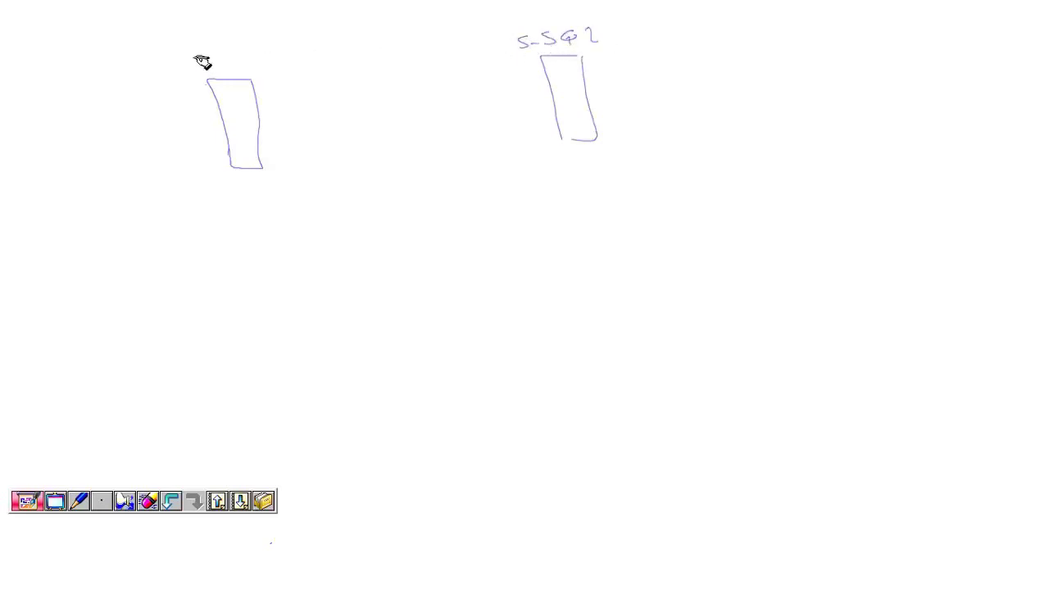
pyautogui.moveTo(203, 54)
pyautogui.mouseDown()
pyautogui.moveTo(192, 61)
pyautogui.moveTo(286, 64)
pyautogui.moveTo(321, 40)
pyautogui.mouseUp()
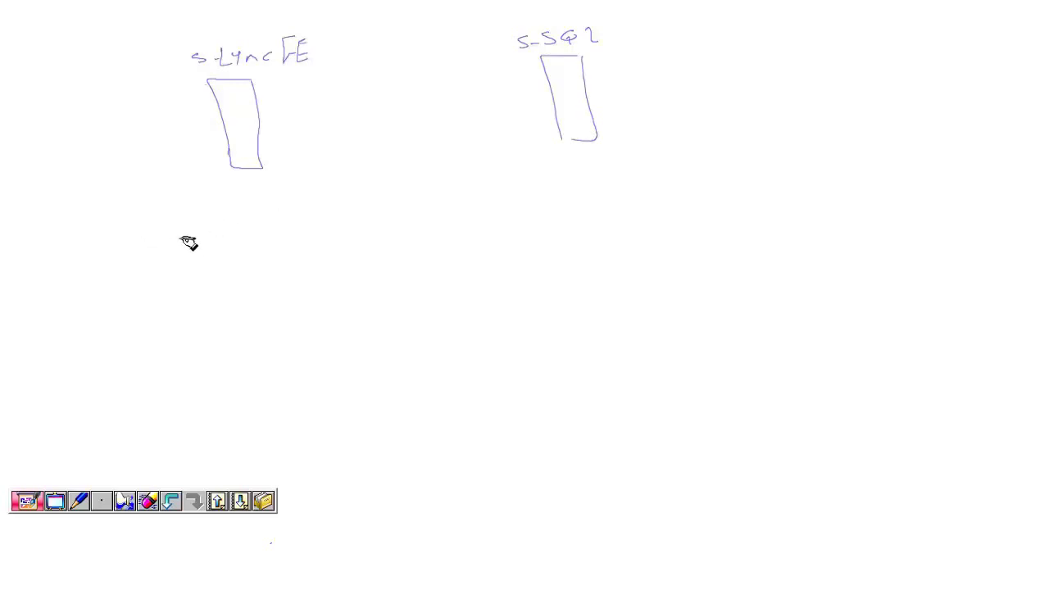
# Write topology pointing to SQL Name\Instance Name, with LyncBE and \MSSQLServer as examples.
pyautogui.moveTo(116, 236)
pyautogui.mouseDown()
pyautogui.moveTo(129, 222)
pyautogui.moveTo(182, 222)
pyautogui.moveTo(194, 234)
pyautogui.moveTo(315, 216)
pyautogui.mouseUp()
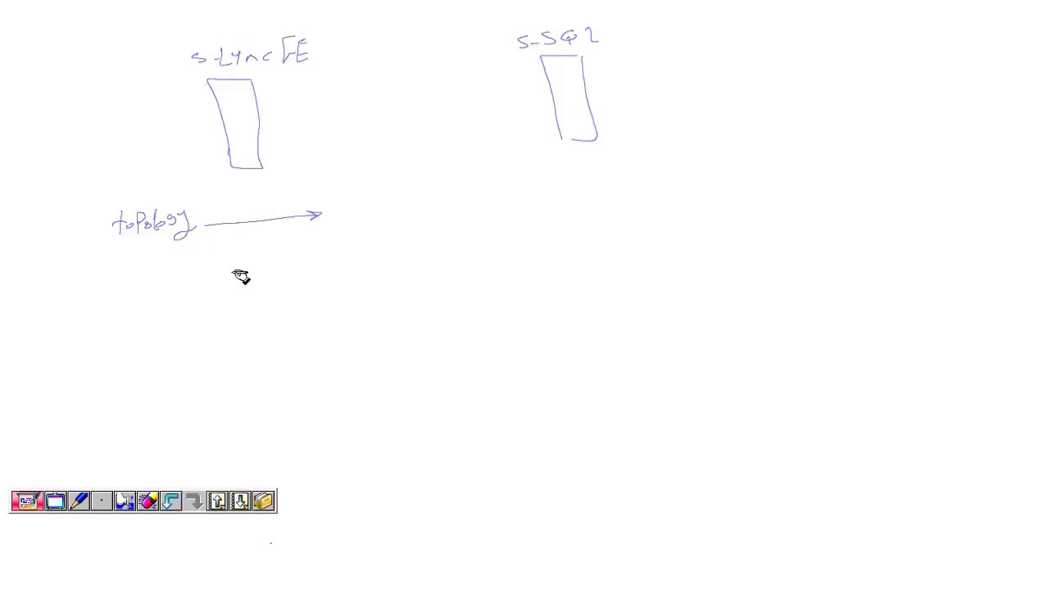
pyautogui.moveTo(226, 264)
pyautogui.mouseDown()
pyautogui.moveTo(217, 276)
pyautogui.moveTo(283, 281)
pyautogui.moveTo(323, 267)
pyautogui.mouseUp()
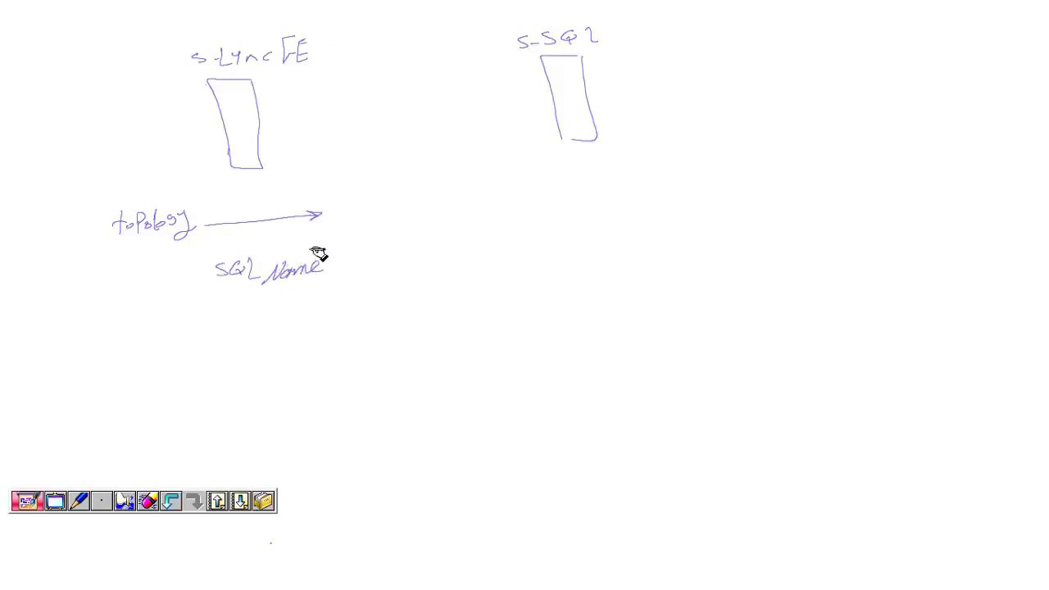
pyautogui.moveTo(313, 246)
pyautogui.mouseDown()
pyautogui.moveTo(358, 279)
pyautogui.moveTo(445, 251)
pyautogui.moveTo(496, 251)
pyautogui.moveTo(461, 257)
pyautogui.moveTo(481, 259)
pyautogui.moveTo(529, 246)
pyautogui.mouseUp()
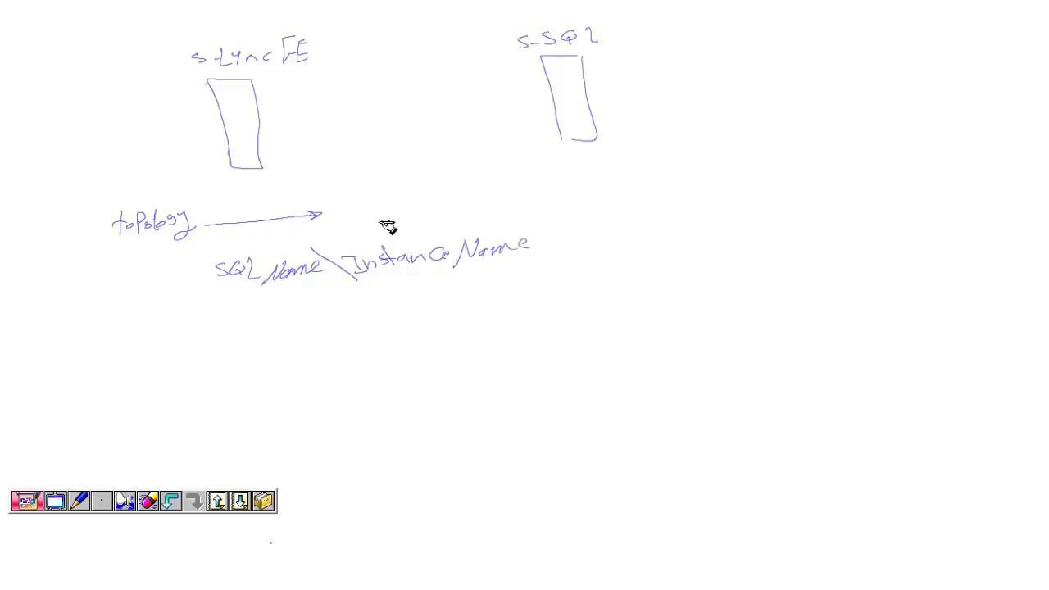
pyautogui.moveTo(355, 212)
pyautogui.mouseDown()
pyautogui.moveTo(385, 232)
pyautogui.moveTo(437, 213)
pyautogui.moveTo(461, 210)
pyautogui.moveTo(470, 222)
pyautogui.moveTo(461, 206)
pyautogui.mouseUp()
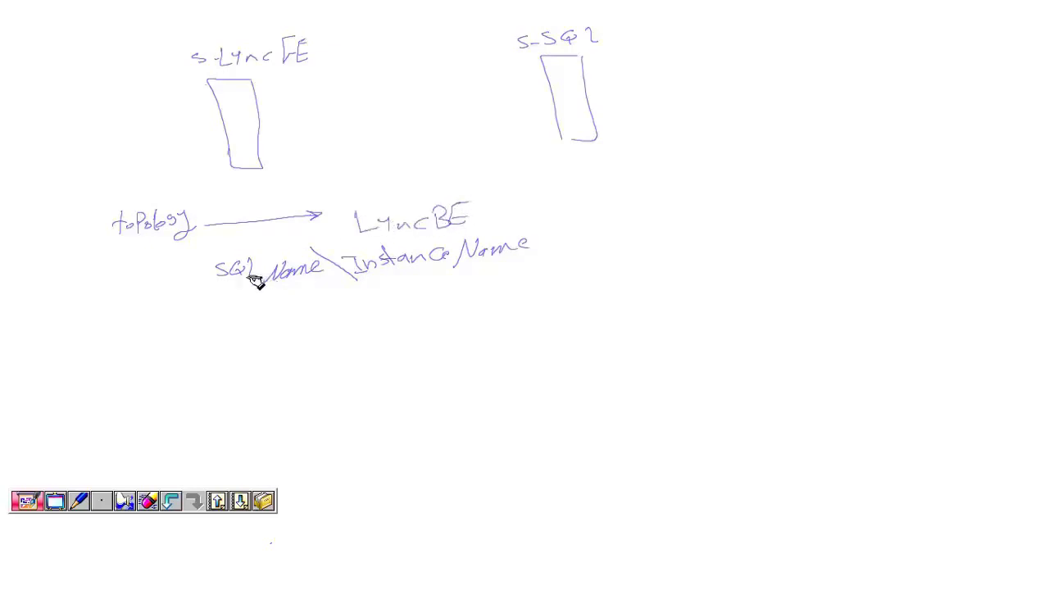
pyautogui.moveTo(225, 303); pyautogui.dragTo(311, 296)
pyautogui.moveTo(517, 202); pyautogui.dragTo(552, 248)
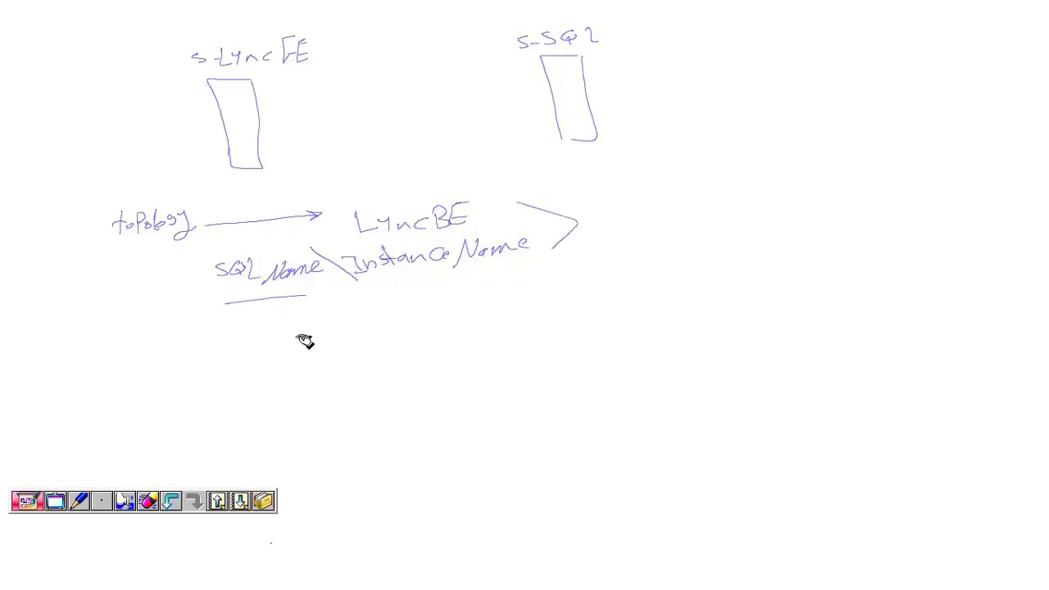
pyautogui.moveTo(360, 315)
pyautogui.mouseDown()
pyautogui.moveTo(392, 350)
pyautogui.moveTo(480, 332)
pyautogui.moveTo(561, 335)
pyautogui.moveTo(609, 309)
pyautogui.mouseUp()
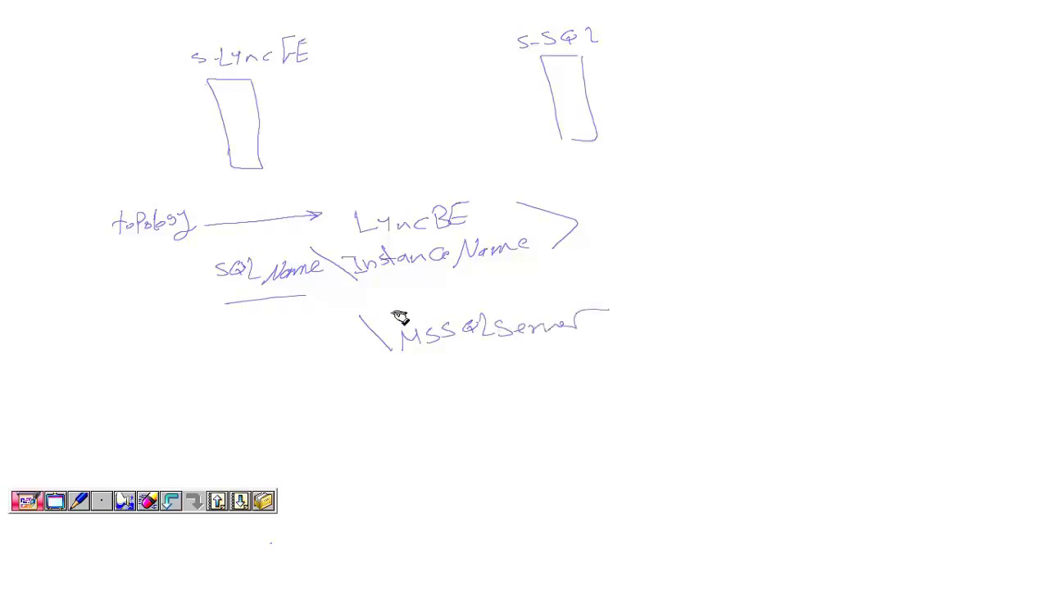
pyautogui.moveTo(244, 372); pyautogui.dragTo(316, 359)
pyautogui.moveTo(680, 339)
pyautogui.mouseDown()
pyautogui.moveTo(569, 347)
pyautogui.moveTo(583, 355)
pyautogui.mouseUp()
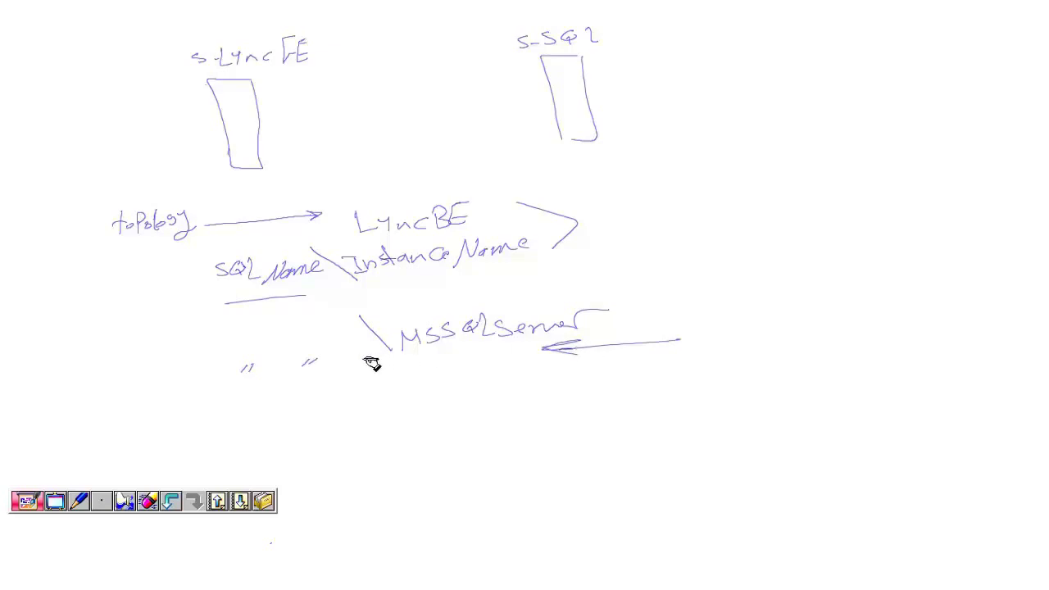
pyautogui.moveTo(601, 331); pyautogui.dragTo(593, 328)
pyautogui.moveTo(332, 291); pyautogui.dragTo(621, 283)
# Add Reporting service with LyncR as its instance name to the diagram.
pyautogui.moveTo(609, 244)
pyautogui.mouseDown()
pyautogui.moveTo(647, 182)
pyautogui.moveTo(661, 241)
pyautogui.mouseUp()
pyautogui.moveTo(666, 207)
pyautogui.mouseDown()
pyautogui.moveTo(682, 236)
pyautogui.moveTo(779, 218)
pyautogui.moveTo(807, 236)
pyautogui.moveTo(912, 216)
pyautogui.moveTo(896, 234)
pyautogui.mouseUp()
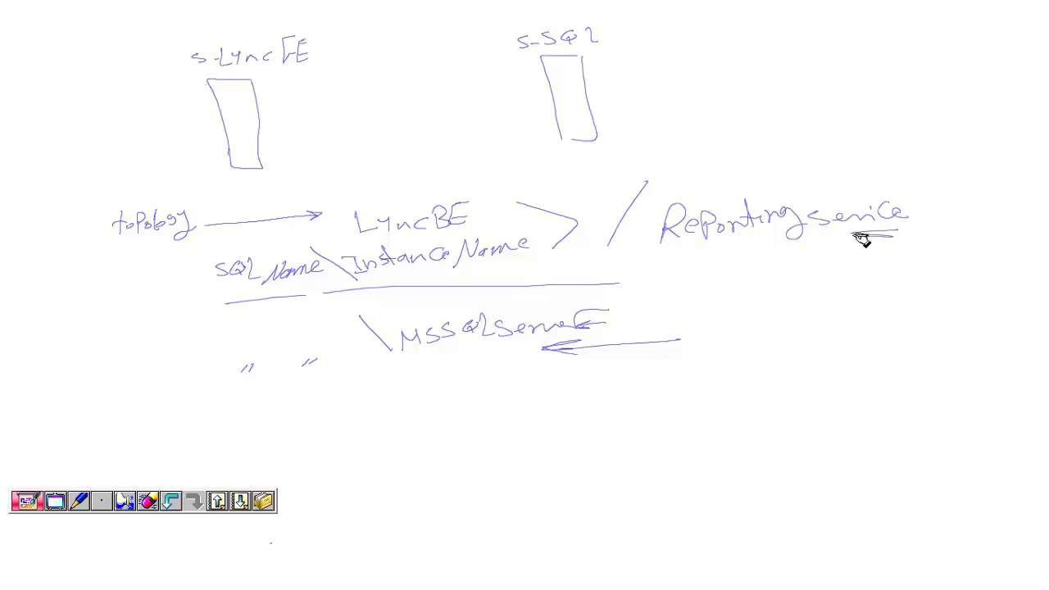
pyautogui.moveTo(703, 131)
pyautogui.mouseDown()
pyautogui.moveTo(732, 147)
pyautogui.moveTo(830, 157)
pyautogui.mouseUp()
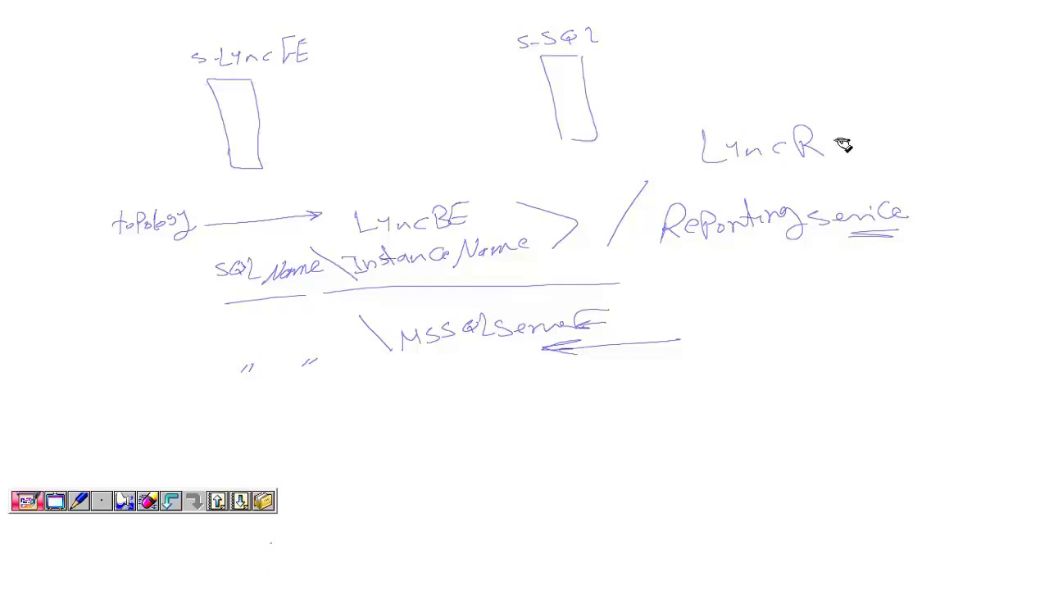
pyautogui.moveTo(864, 117); pyautogui.dragTo(823, 164)
pyautogui.moveTo(960, 137)
pyautogui.mouseDown()
pyautogui.moveTo(896, 135)
pyautogui.moveTo(966, 159)
pyautogui.moveTo(971, 139)
pyautogui.mouseUp()
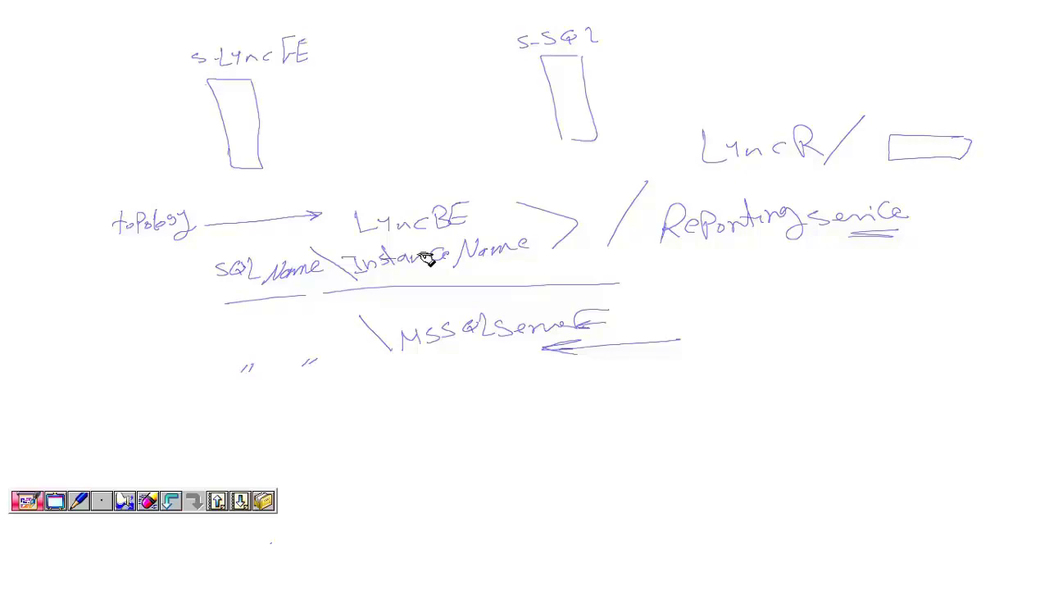
pyautogui.click(54, 502)
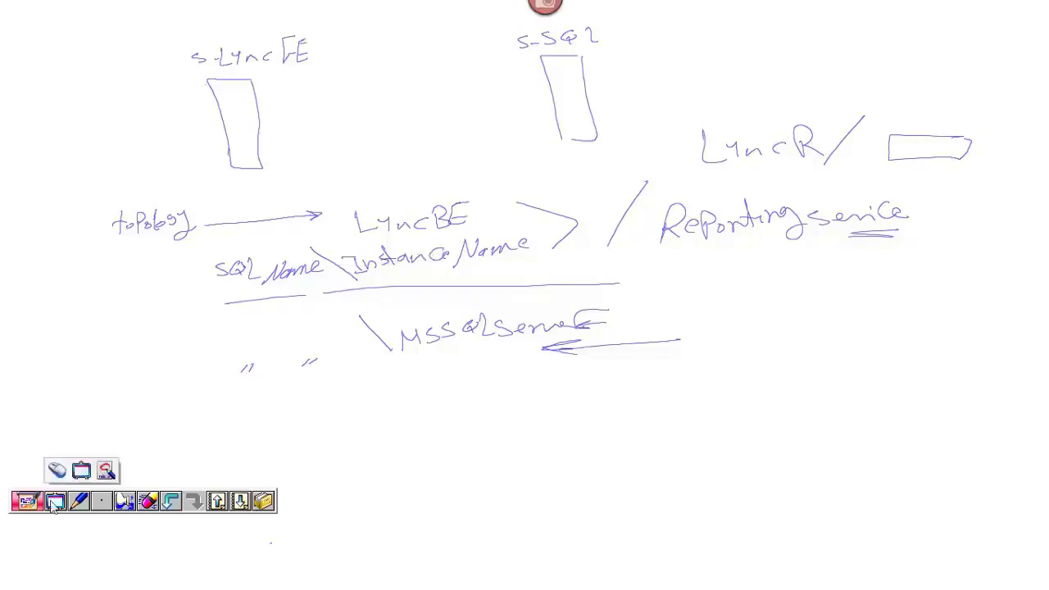
# Back in the remote setup, choose the Default instance MSSQLSERVER and continue.
pyautogui.click(57, 471)
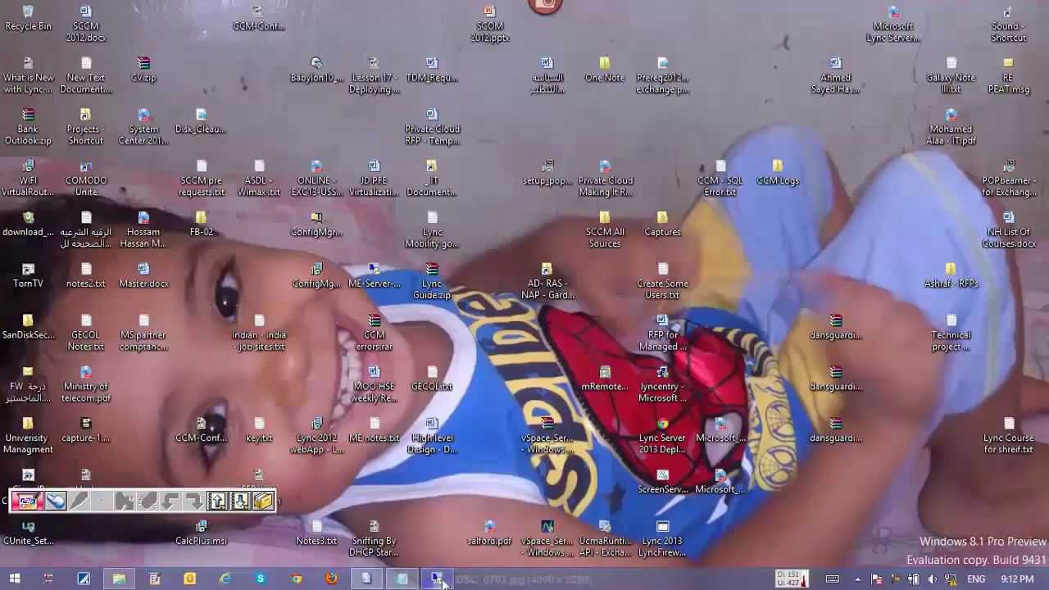
pyautogui.click(434, 502)
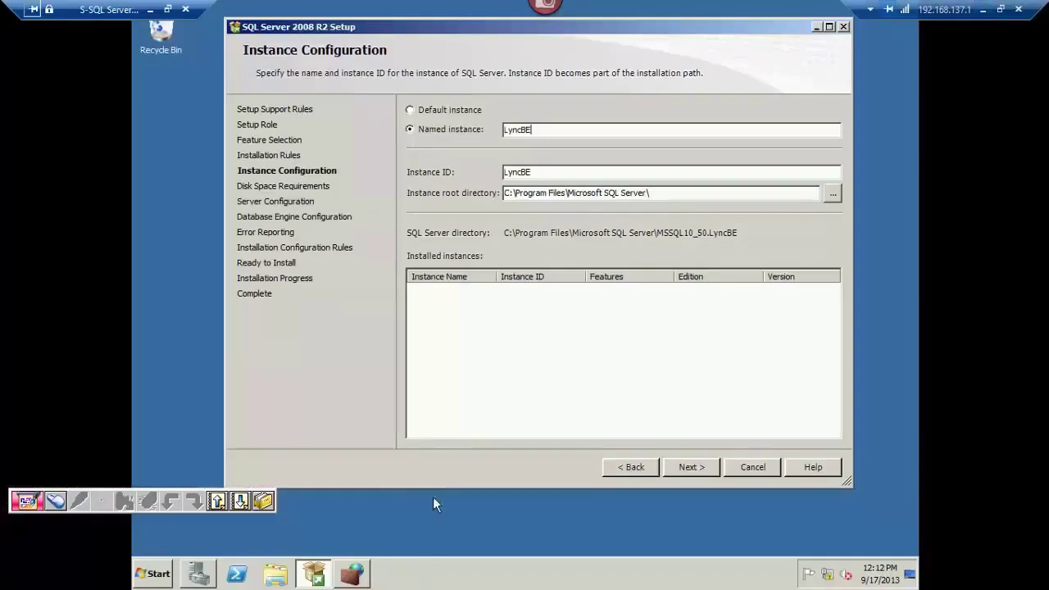
pyautogui.click(452, 112)
pyautogui.moveTo(594, 177); pyautogui.dragTo(493, 176)
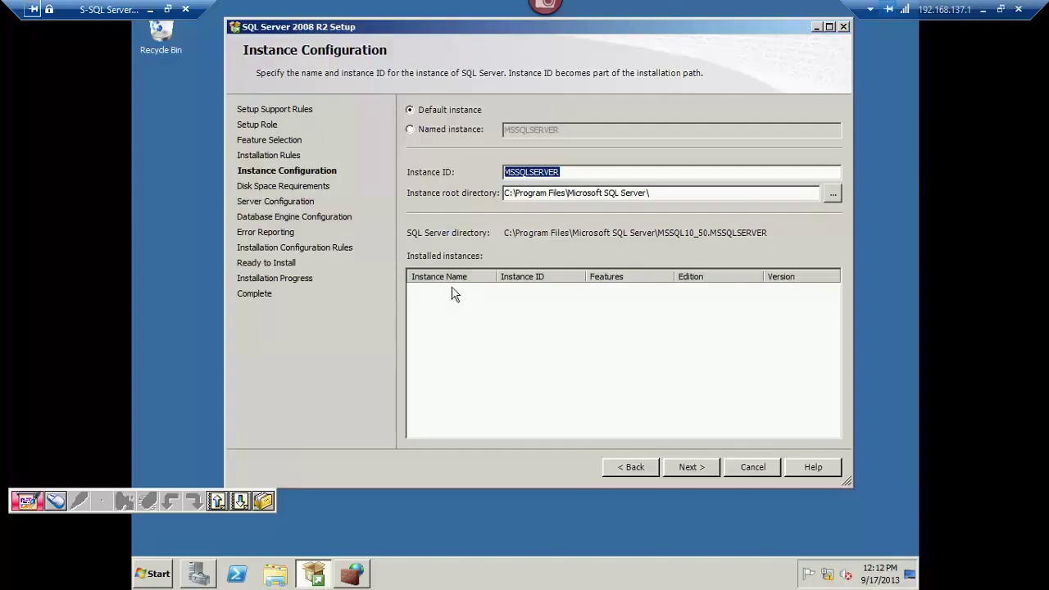
pyautogui.click(455, 303)
pyautogui.click(700, 467)
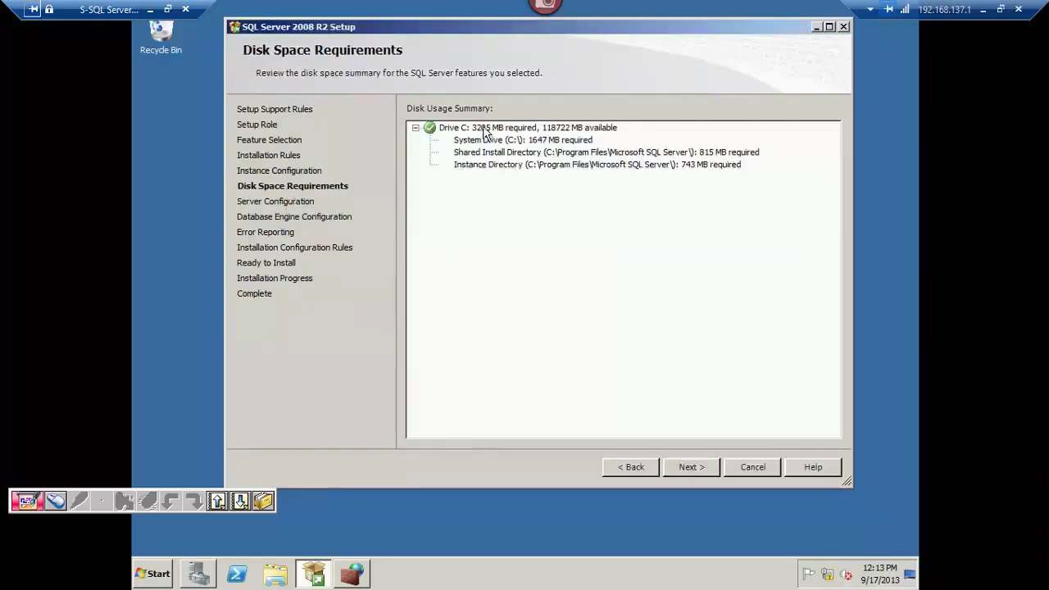
# Review the Drive C disk space totals and continue to Server Configuration.
pyautogui.click(483, 128)
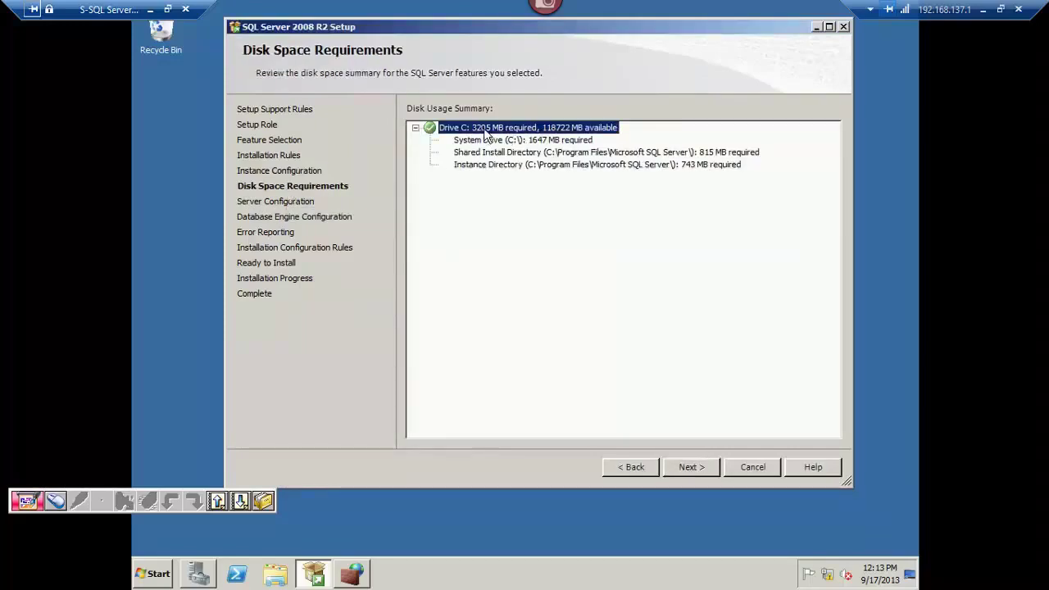
pyautogui.click(692, 464)
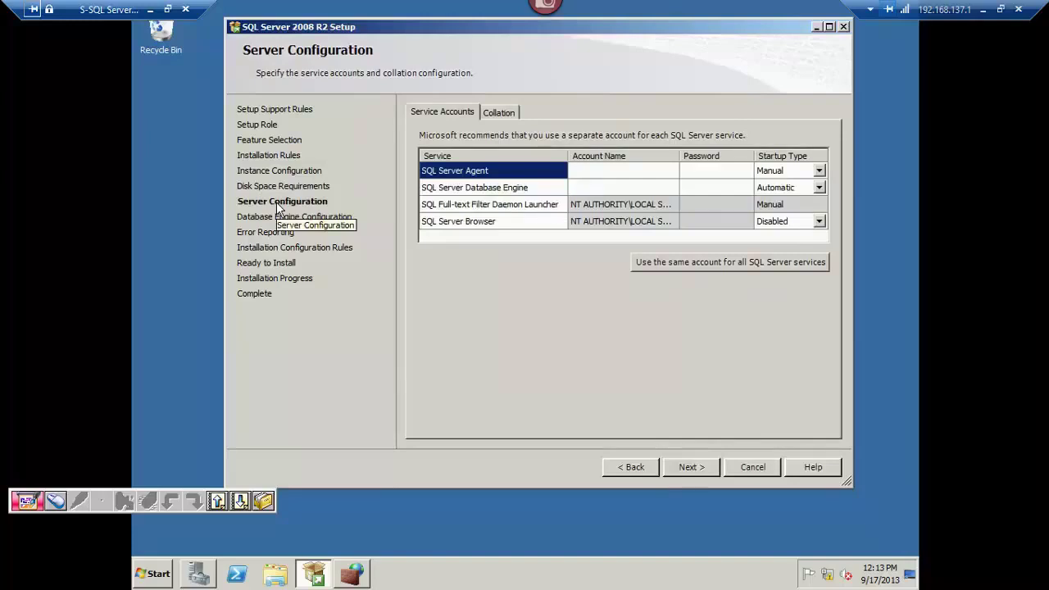
# Set the SQL Server Agent account to NT AUTHORITY\SYSTEM after trying a directory lookup.
pyautogui.click(639, 171)
pyautogui.click(670, 170)
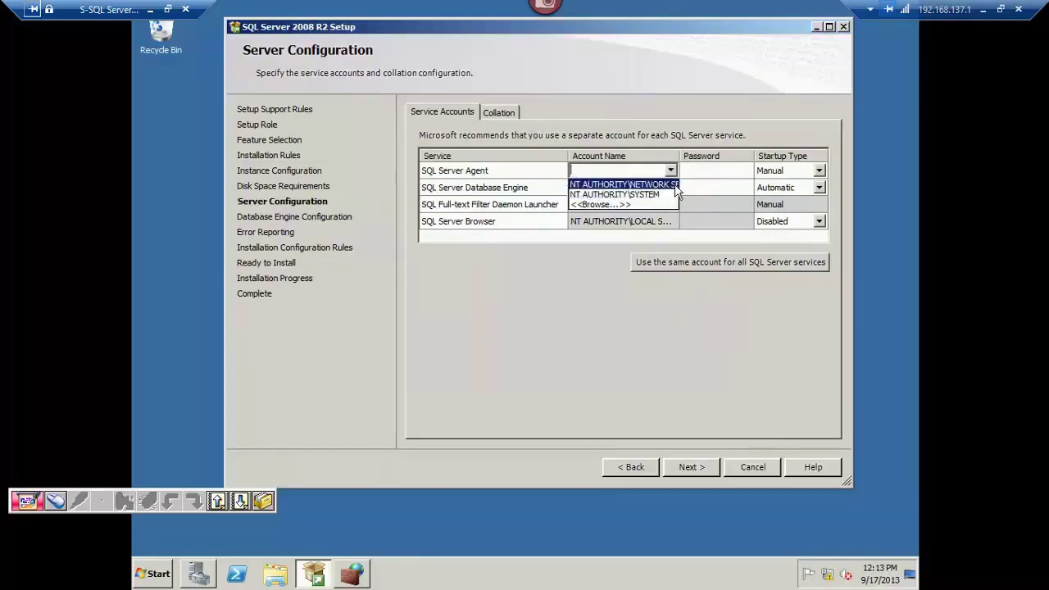
pyautogui.click(608, 204)
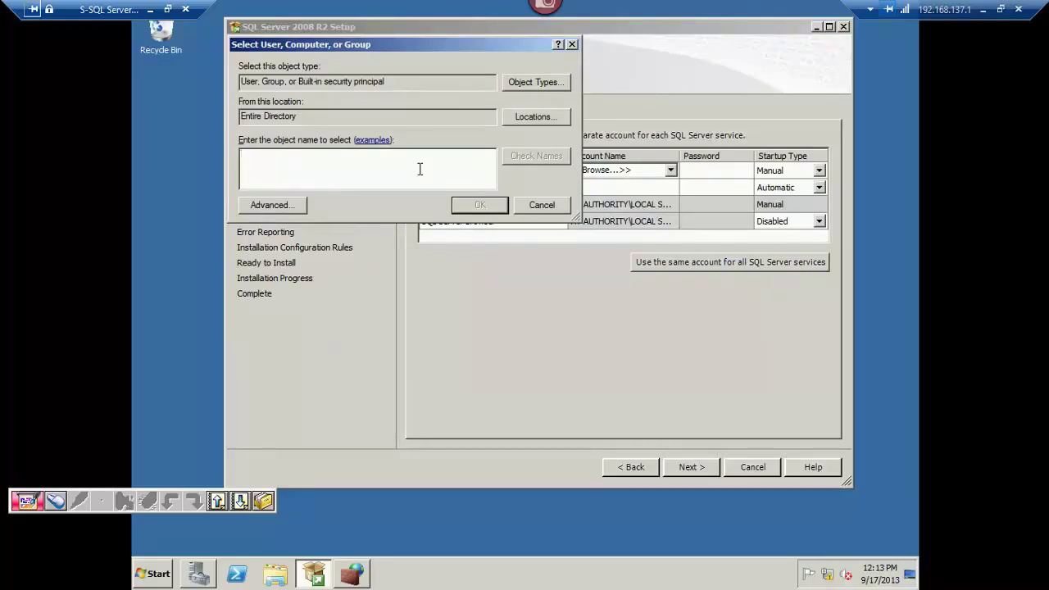
pyautogui.write('1')
pyautogui.hotkey('alt', 'c')
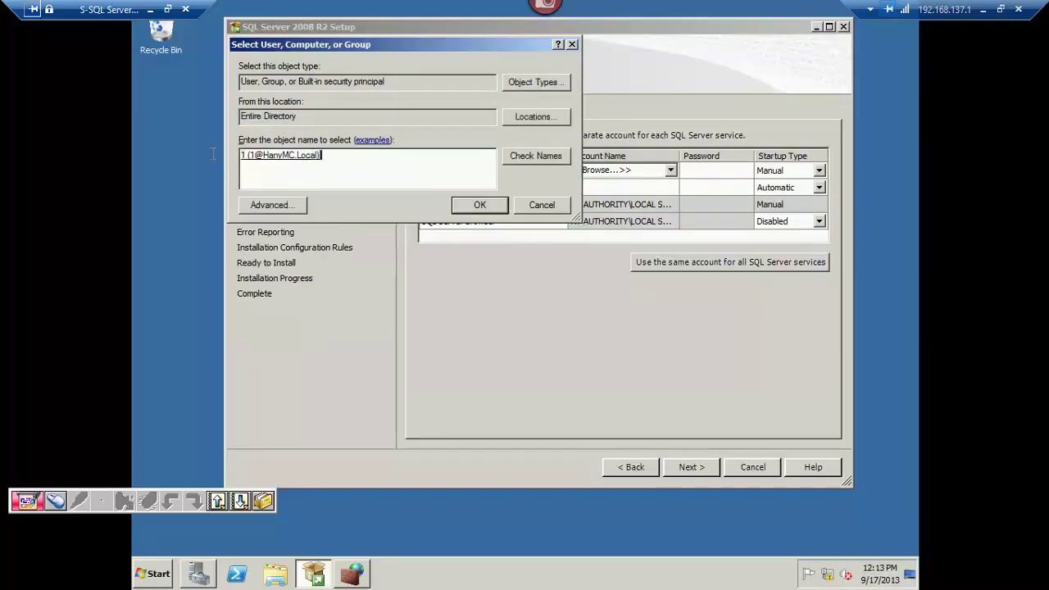
pyautogui.doubleClick(313, 155)
pyautogui.click(559, 211)
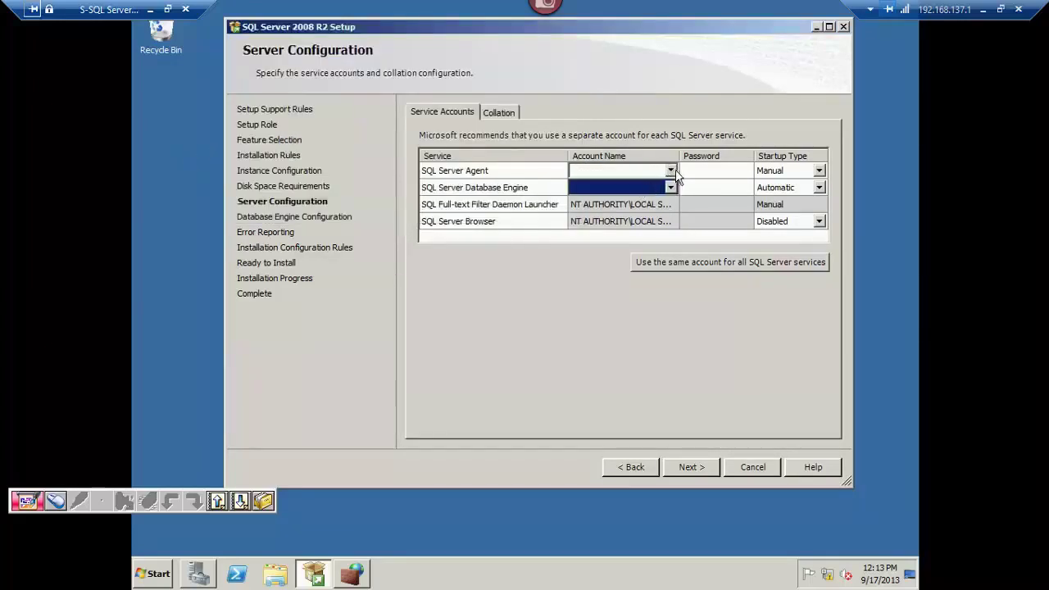
pyautogui.click(670, 170)
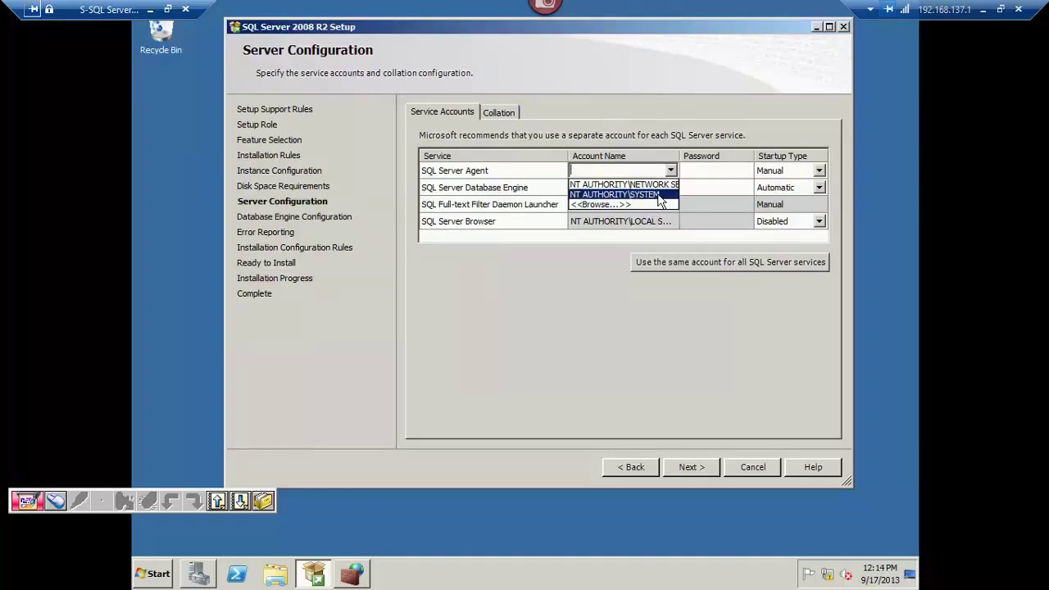
pyautogui.click(659, 194)
# Set the Database Engine account to NT AUTHORITY\SYSTEM.
pyautogui.click(670, 188)
pyautogui.click(670, 188)
pyautogui.click(670, 188)
pyautogui.click(670, 188)
pyautogui.click(672, 211)
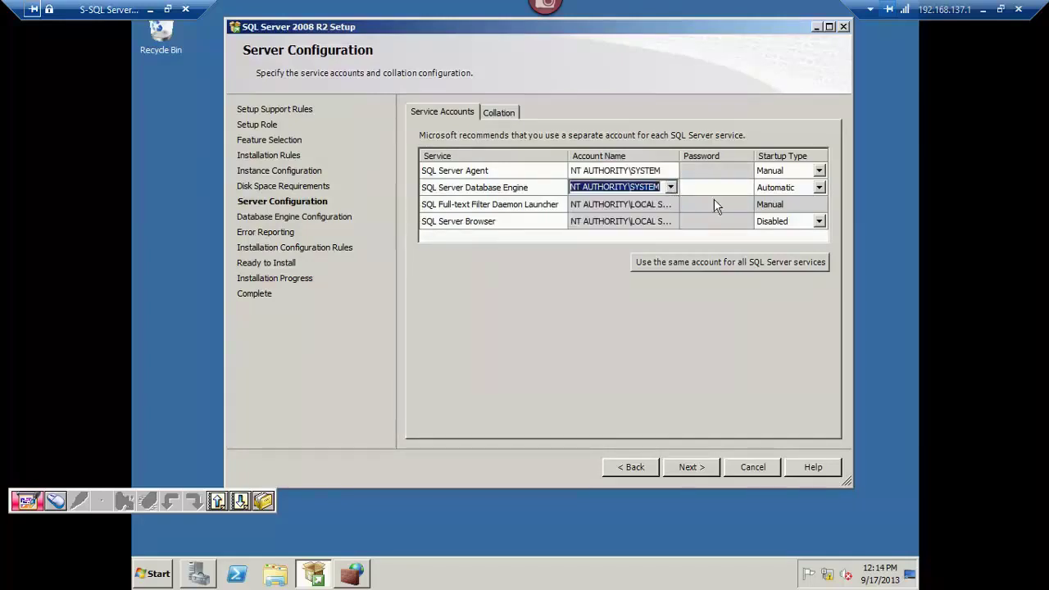
# Set SQL Server Agent and Browser startup to Automatic and widen the Account Name column.
pyautogui.click(820, 172)
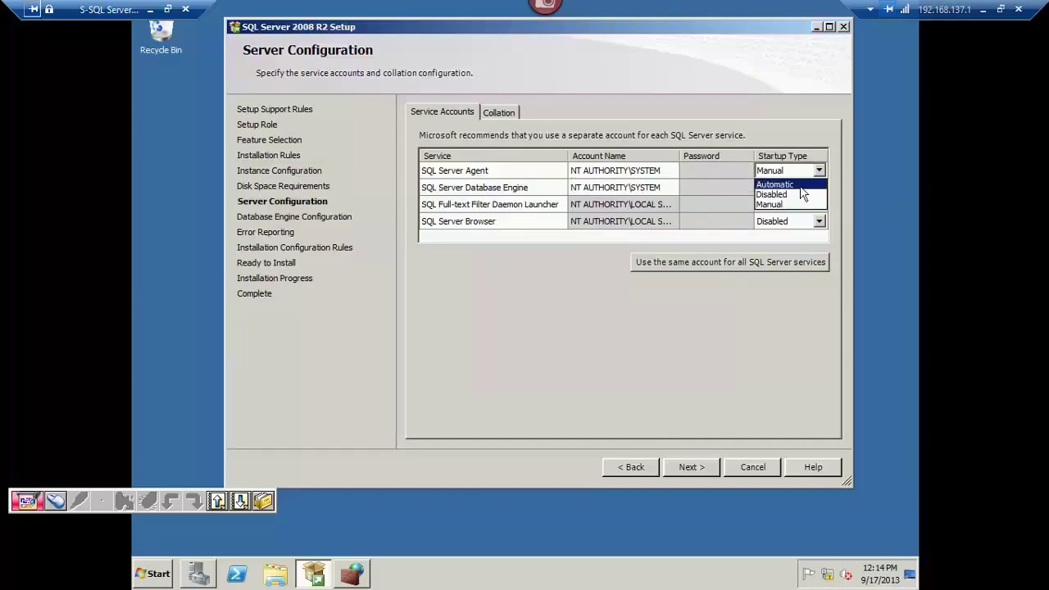
pyautogui.click(799, 185)
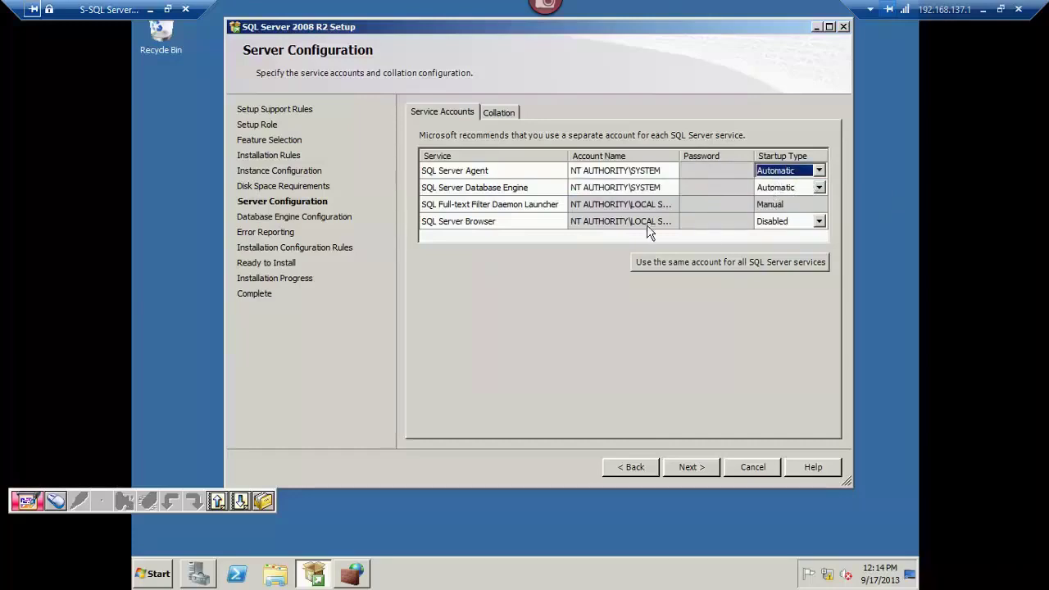
pyautogui.click(799, 227)
pyautogui.click(800, 227)
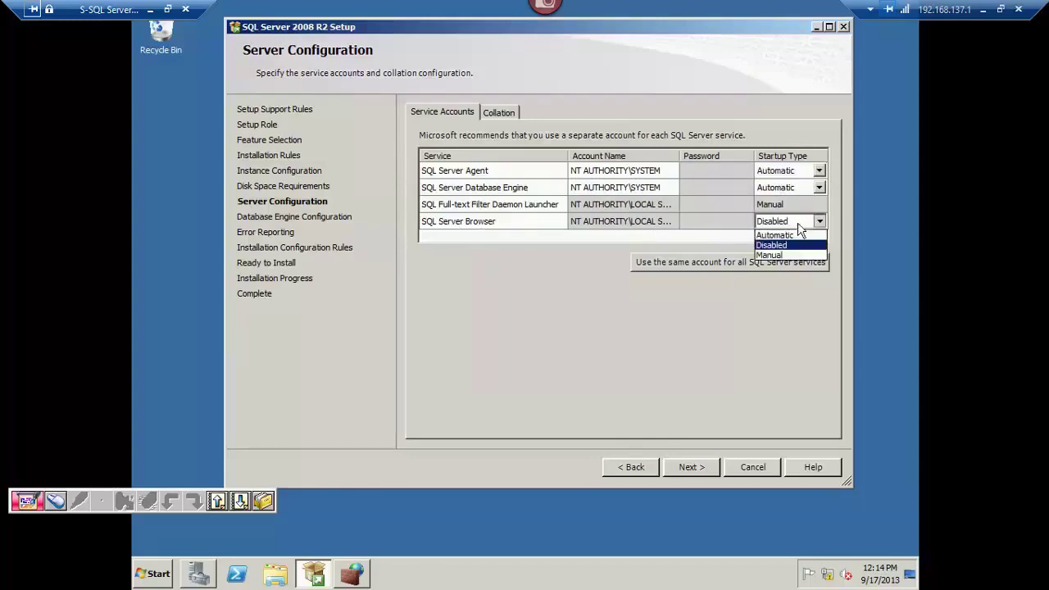
pyautogui.click(788, 233)
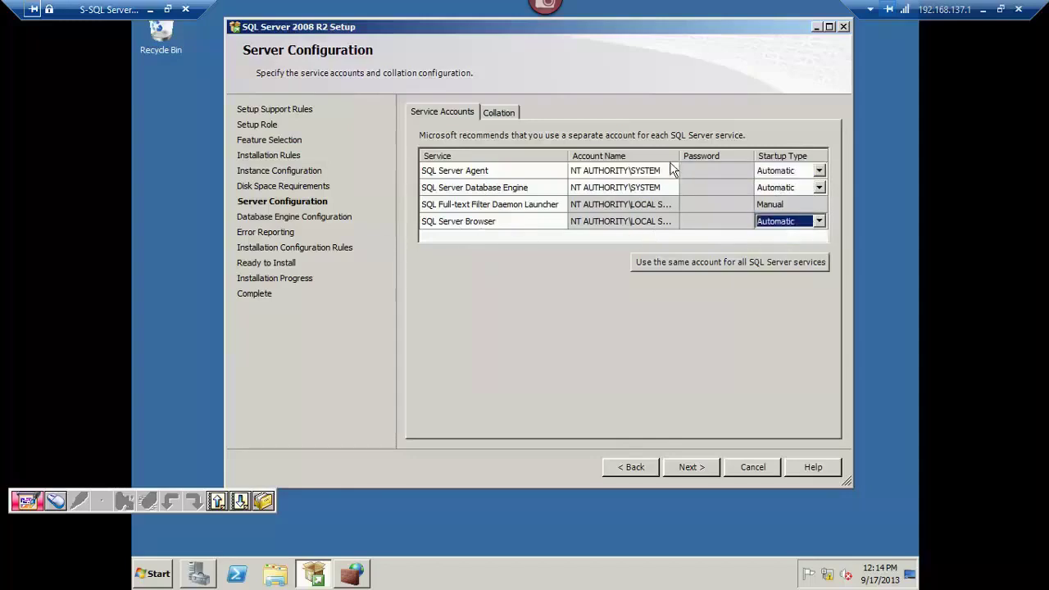
pyautogui.moveTo(685, 156); pyautogui.dragTo(724, 155)
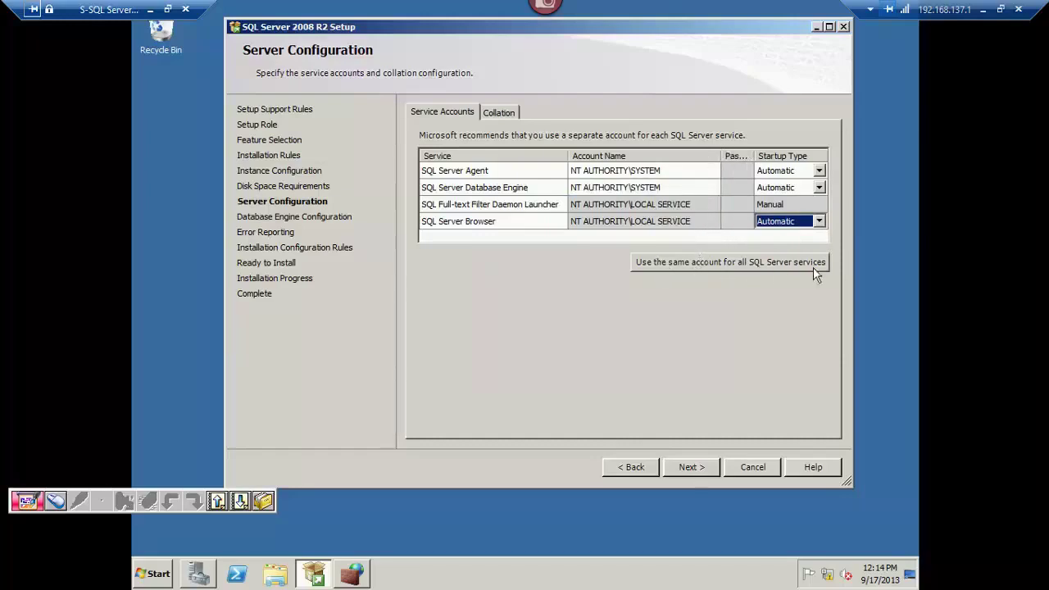
pyautogui.click(707, 262)
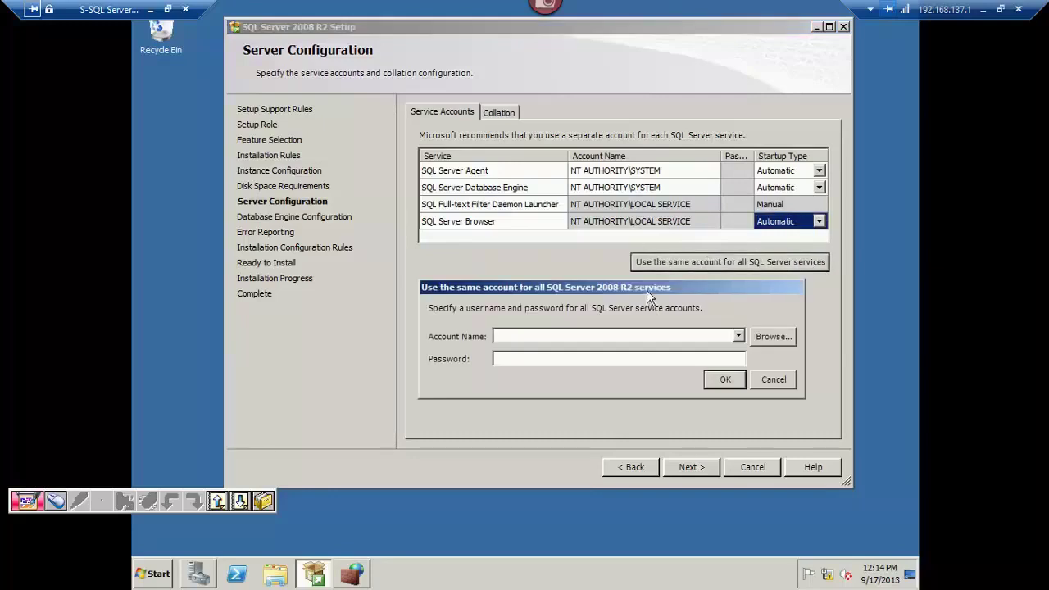
pyautogui.click(754, 346)
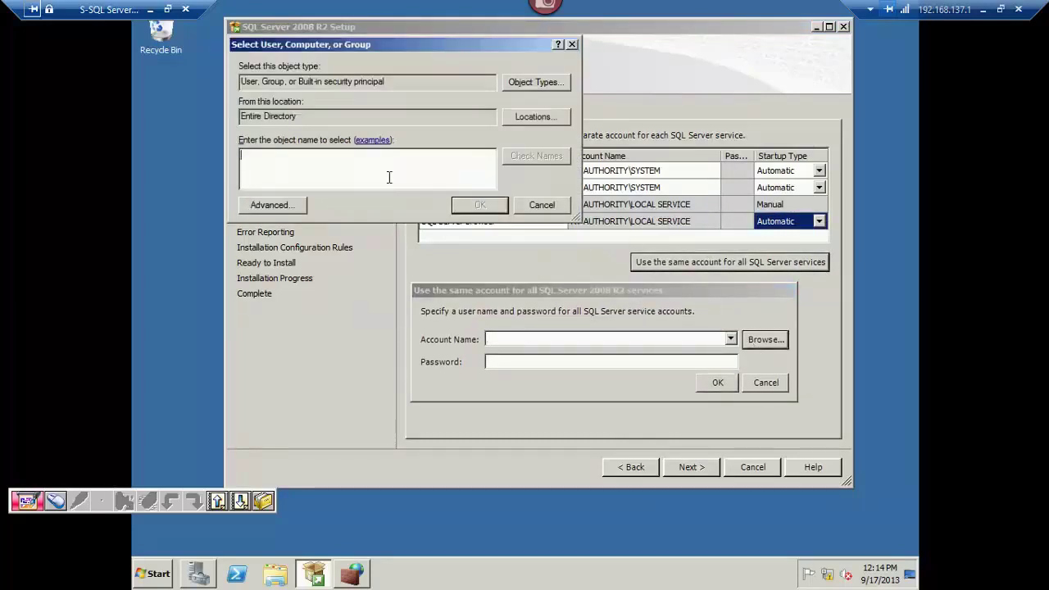
pyautogui.write('system')
pyautogui.hotkey('alt', 'k')
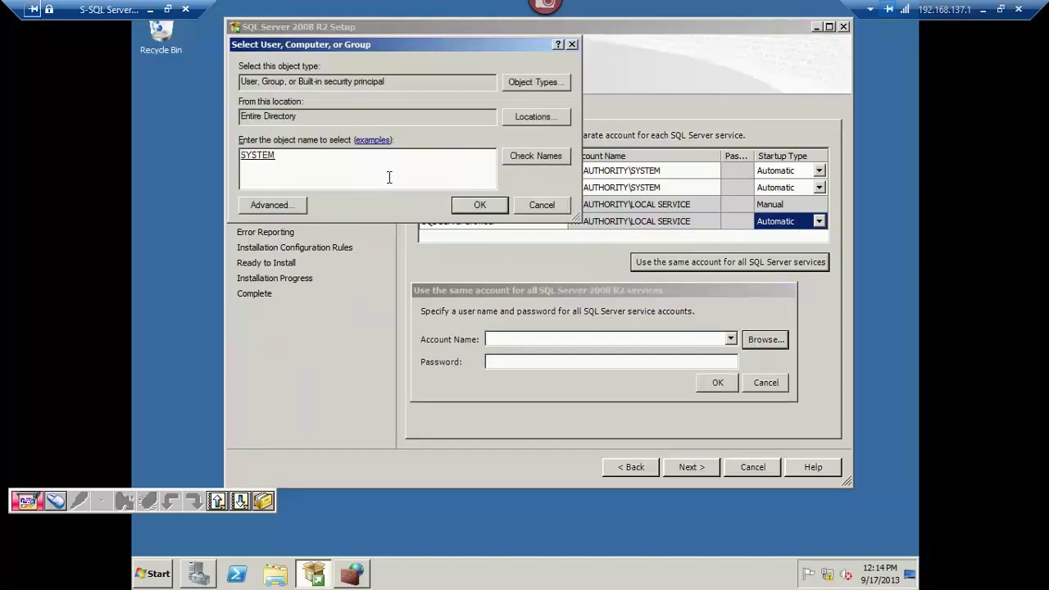
pyautogui.click(482, 207)
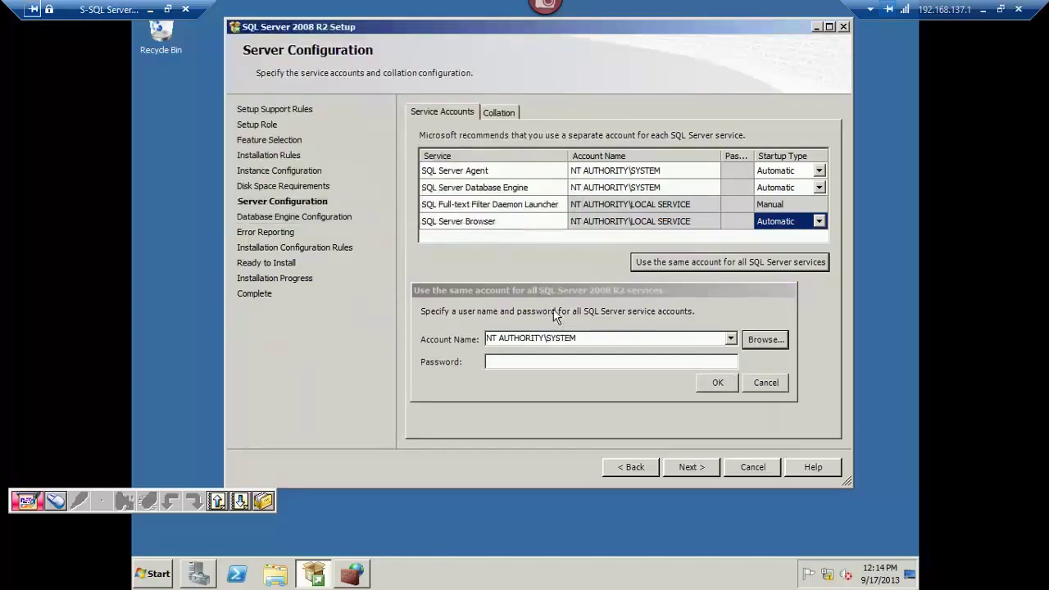
pyautogui.click(610, 342)
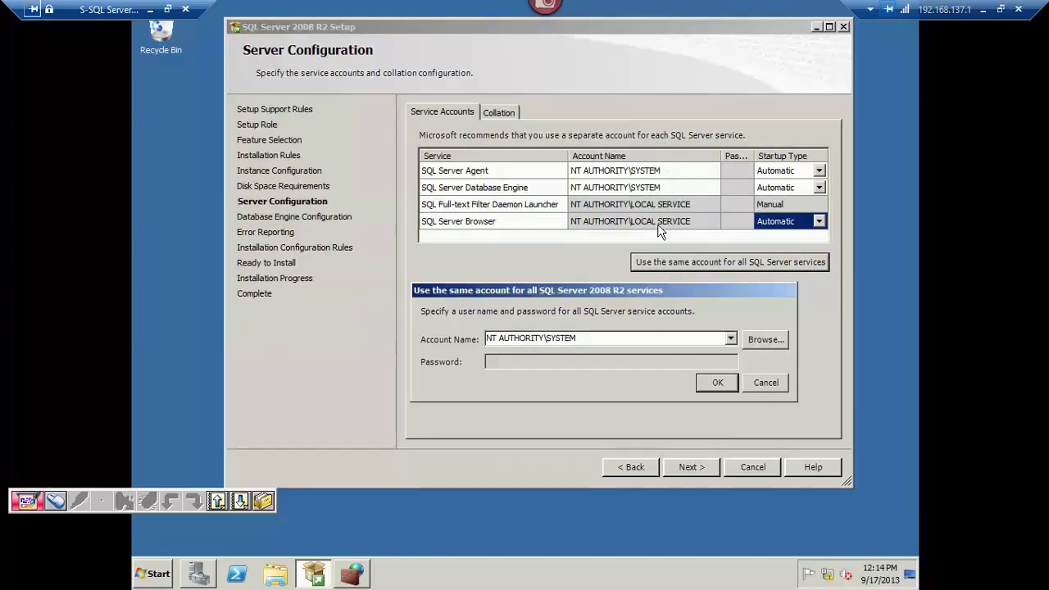
pyautogui.click(761, 384)
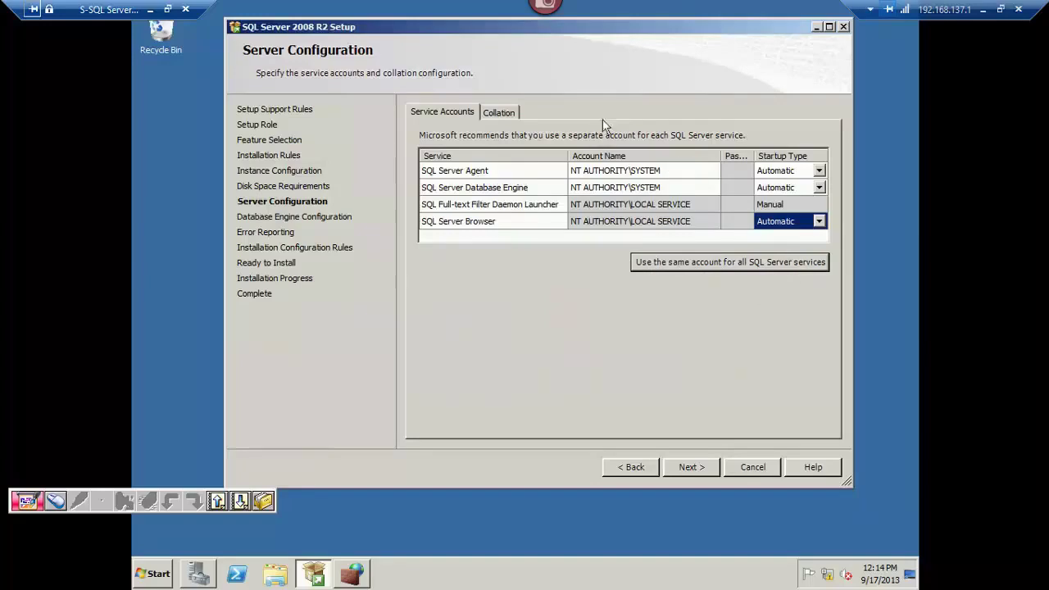
# Inspect the Database Engine collation SQL_Latin1_General_CP1_CI_AS.
pyautogui.click(497, 113)
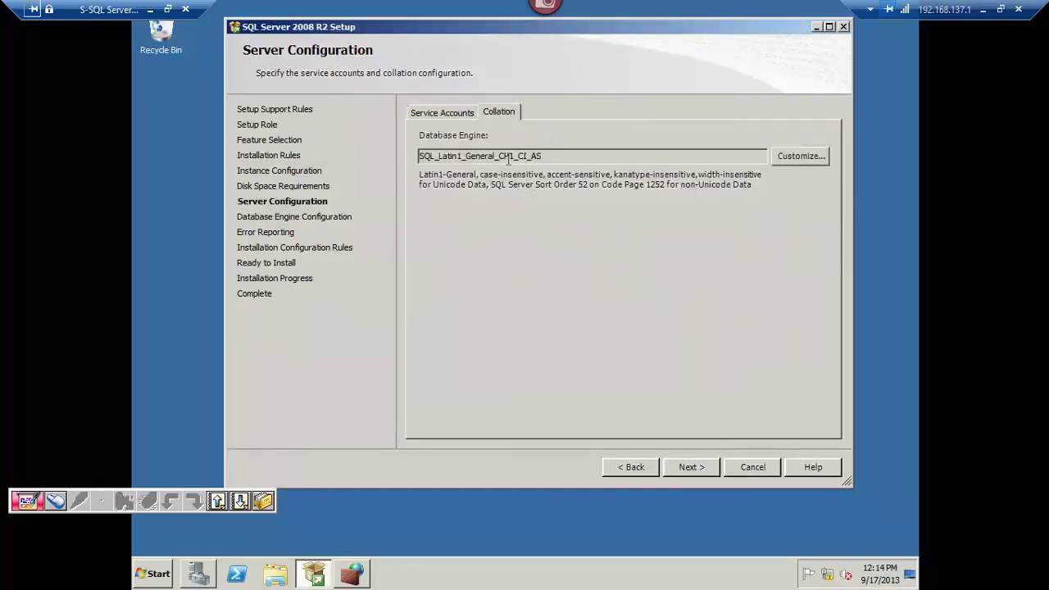
pyautogui.moveTo(435, 156); pyautogui.dragTo(542, 157)
pyautogui.click(560, 157)
pyautogui.doubleClick(448, 157)
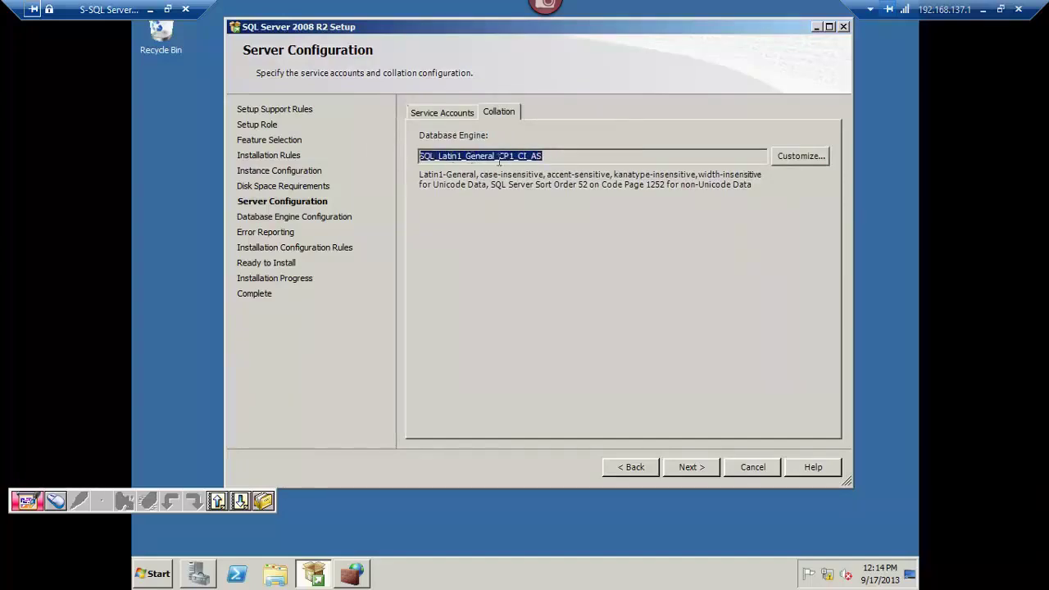
pyautogui.moveTo(560, 157); pyautogui.dragTo(418, 158)
pyautogui.click(472, 157)
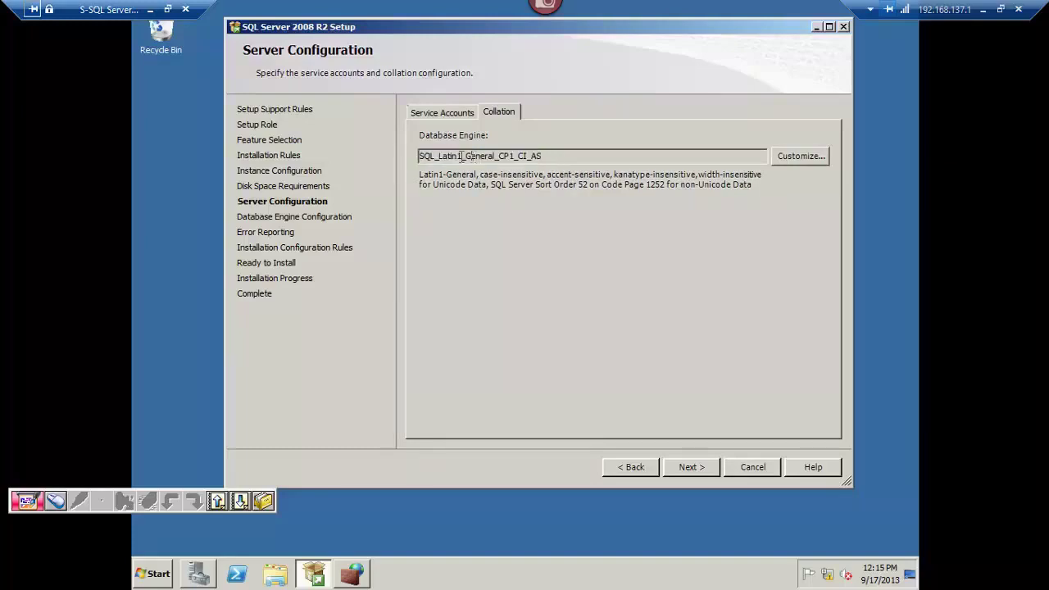
pyautogui.click(554, 158)
pyautogui.moveTo(554, 159); pyautogui.dragTo(419, 156)
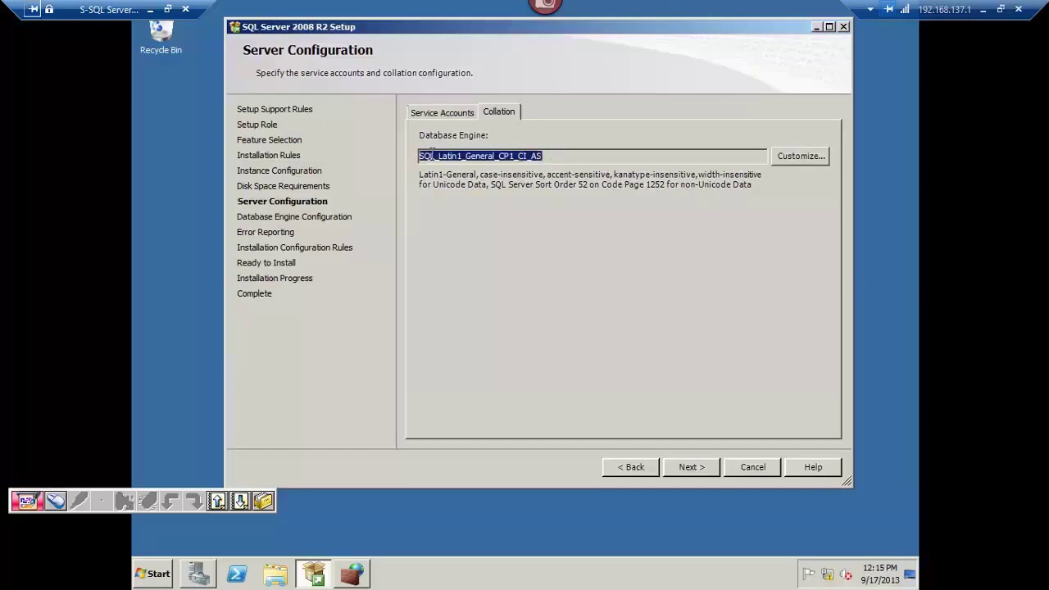
# Accept the server configuration and bring Server Manager for S-SQL to the front.
pyautogui.click(457, 114)
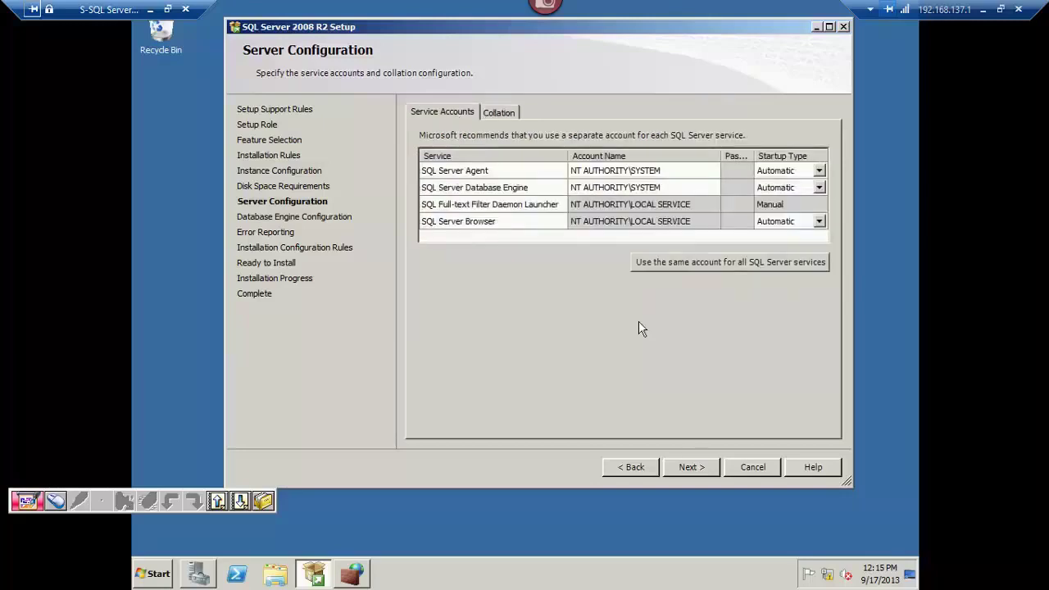
pyautogui.click(670, 469)
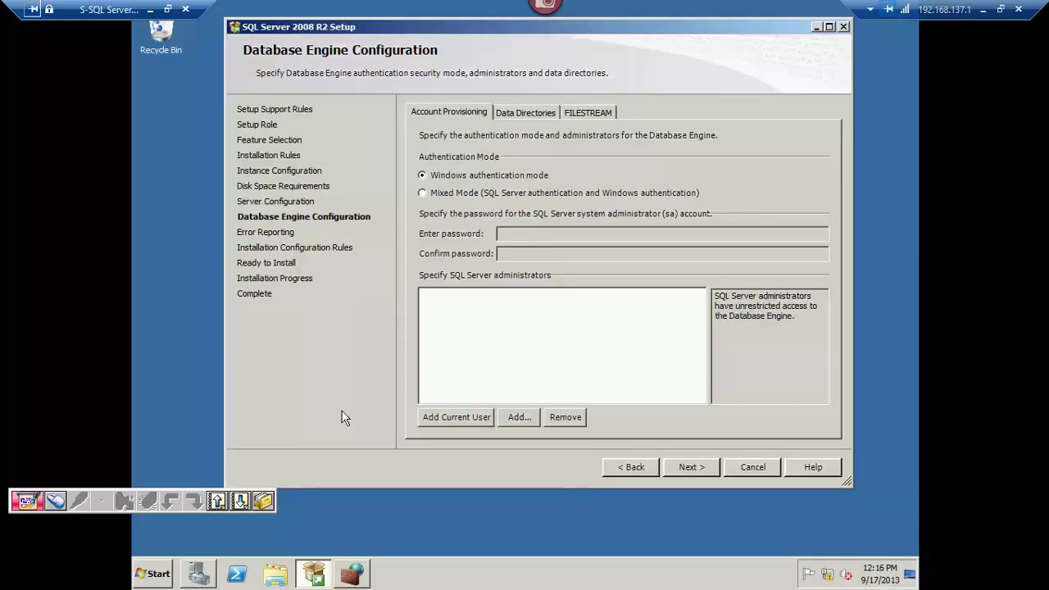
pyautogui.click(199, 573)
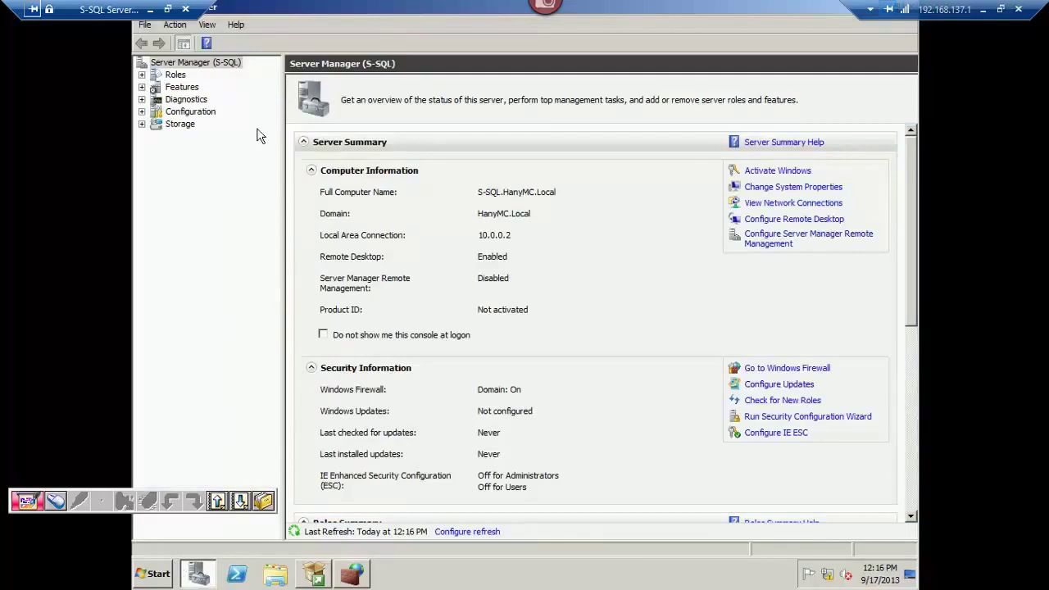
# Browse Configuration > Local Users and Groups > Users, select Administrator, then minimize Server Manager.
pyautogui.click(190, 113)
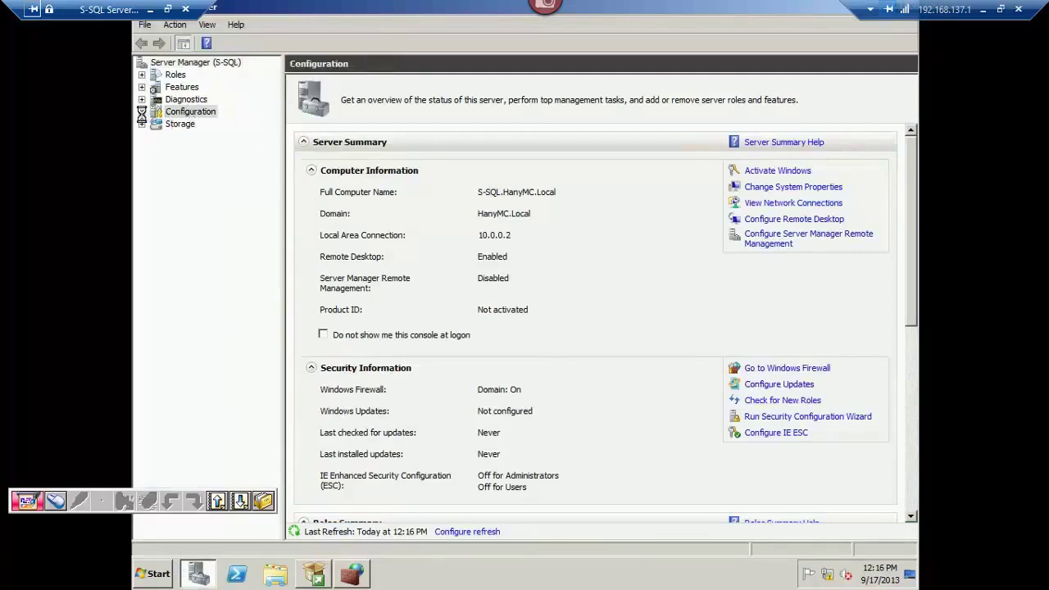
pyautogui.click(141, 111)
pyautogui.click(201, 174)
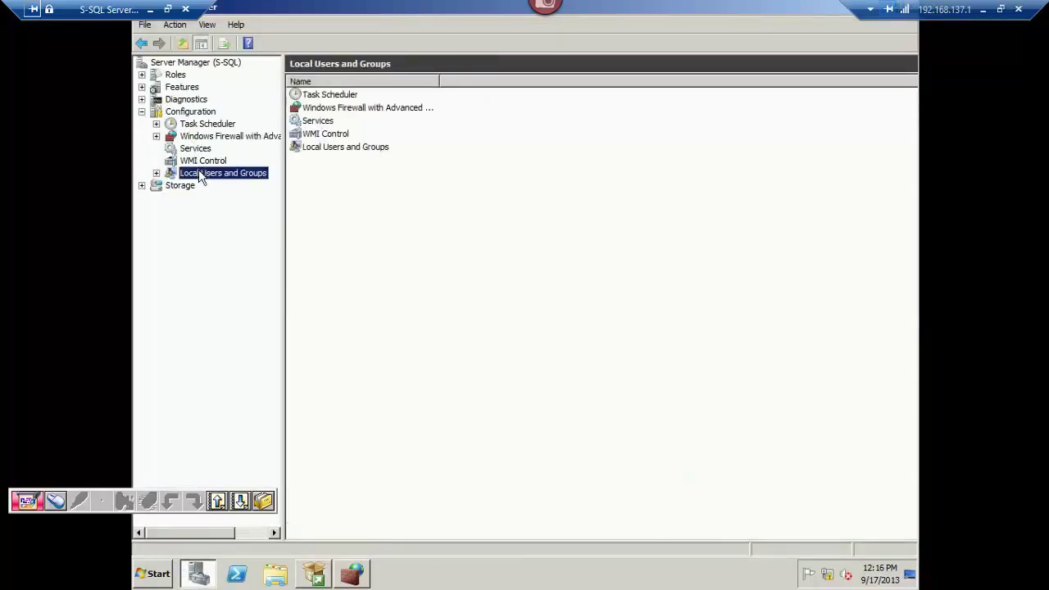
pyautogui.click(205, 185)
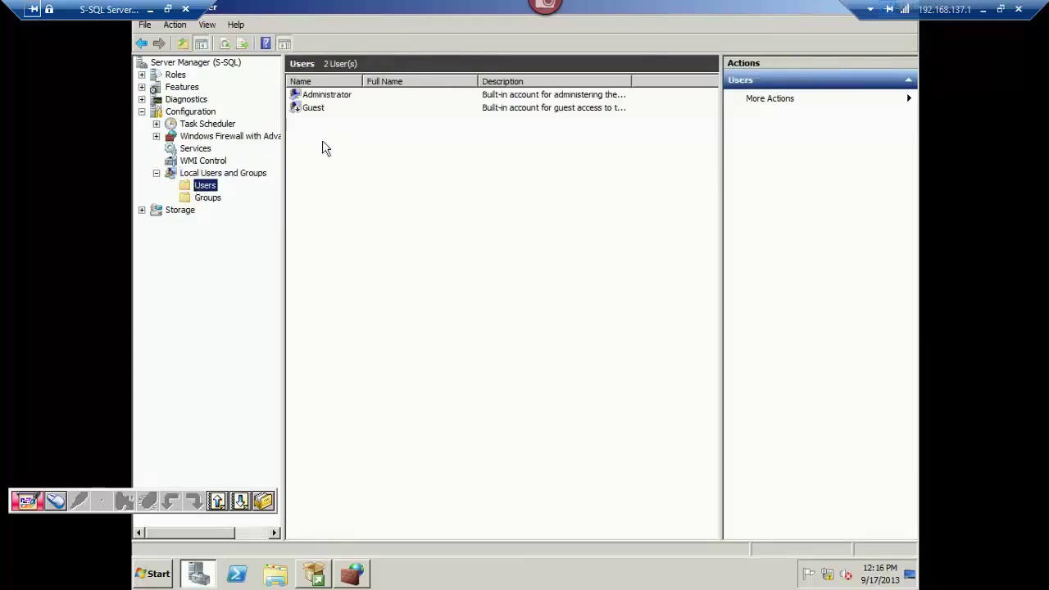
pyautogui.click(336, 96)
pyautogui.rightClick(328, 145)
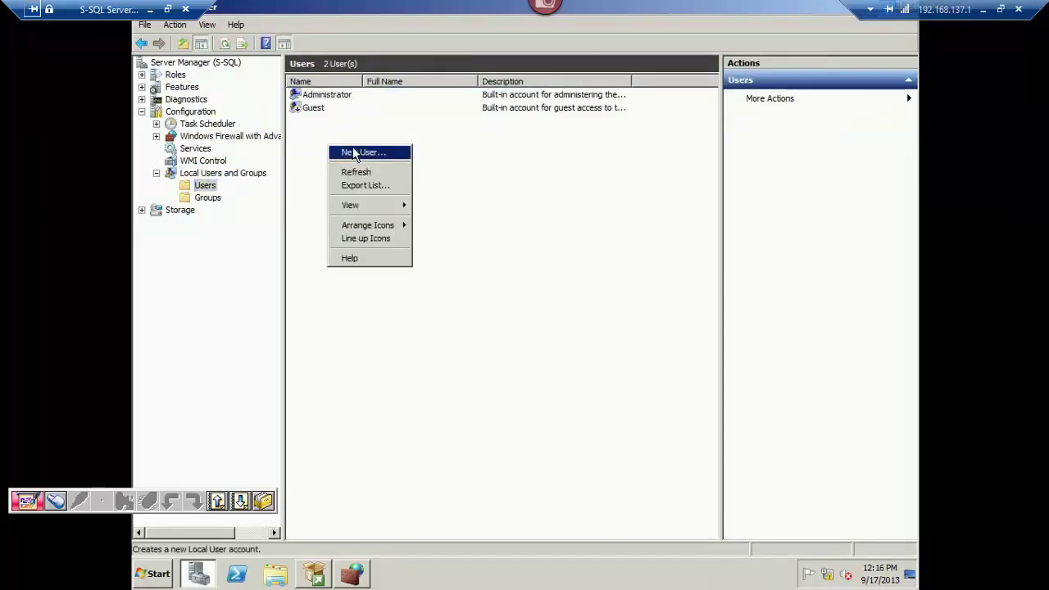
pyautogui.rightClick(416, 8)
pyautogui.click(348, 168)
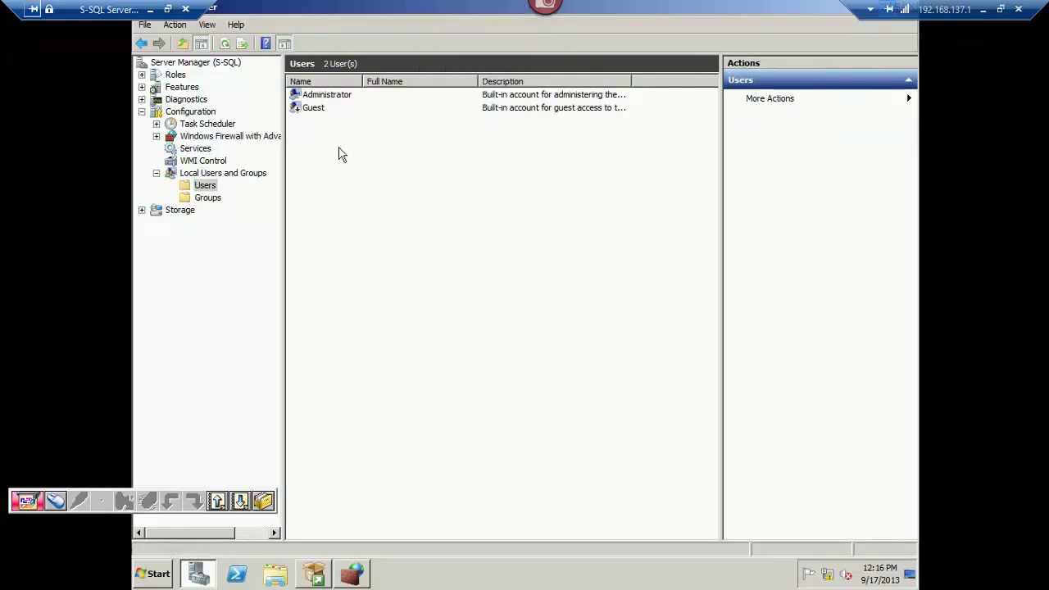
pyautogui.click(344, 99)
pyautogui.rightClick(409, 15)
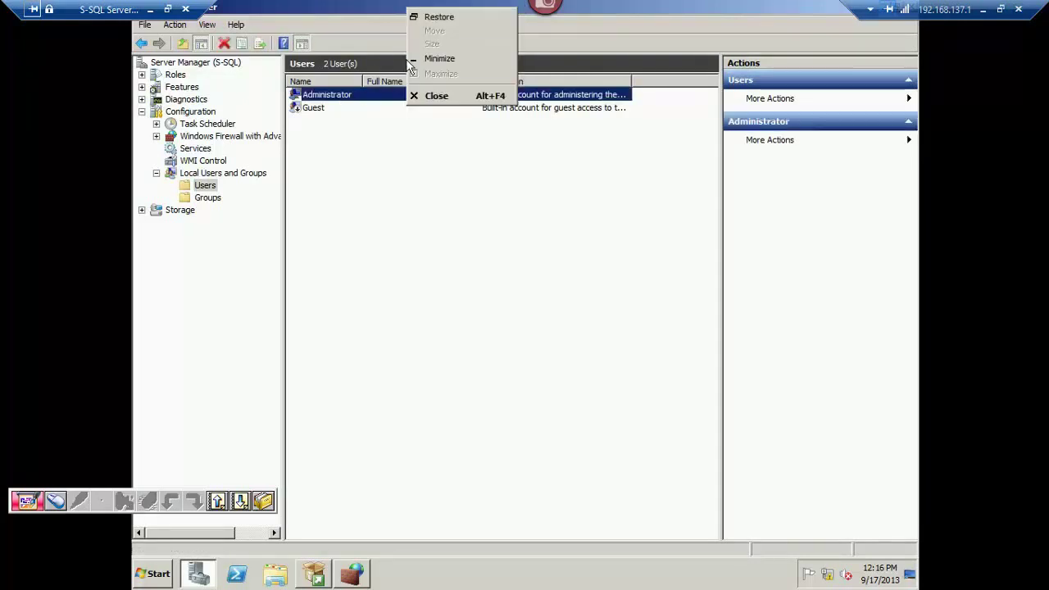
pyautogui.click(422, 62)
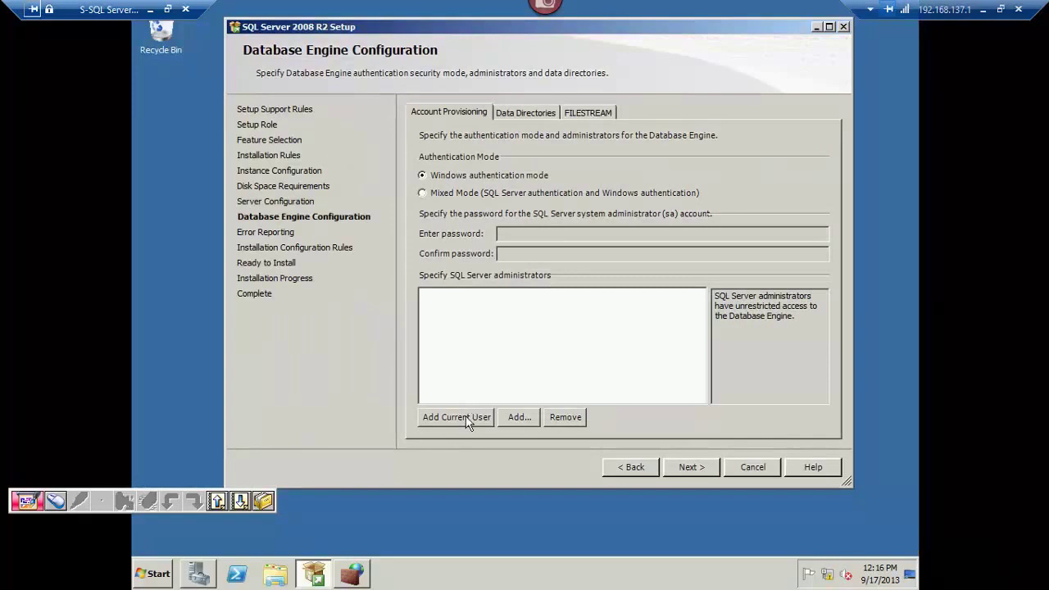
# Begin adding a SQL Server administrator with S-SQL as the search location.
pyautogui.click(520, 418)
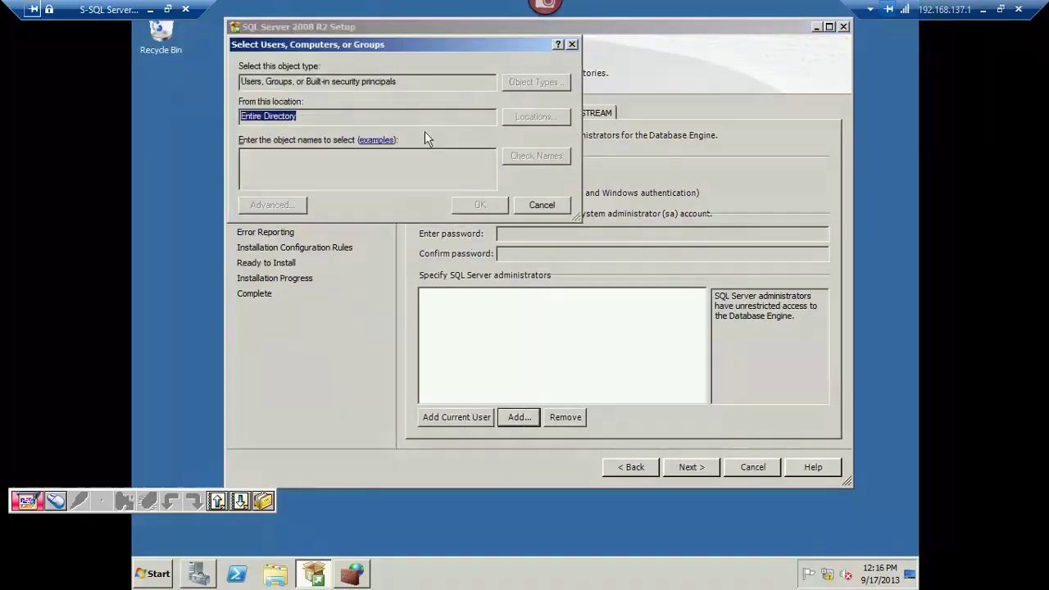
pyautogui.click(509, 118)
pyautogui.click(289, 122)
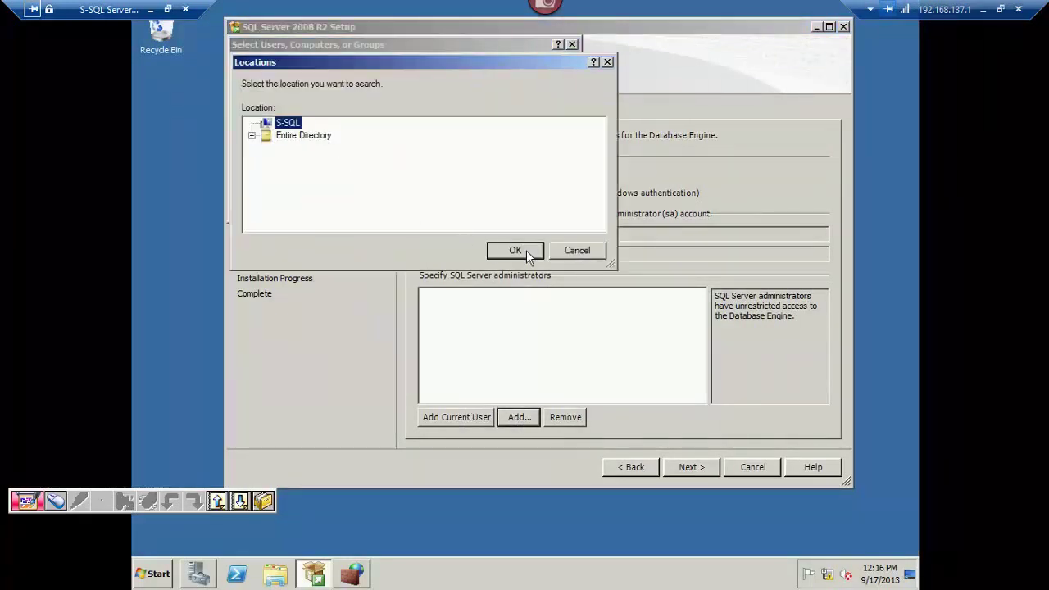
pyautogui.click(524, 250)
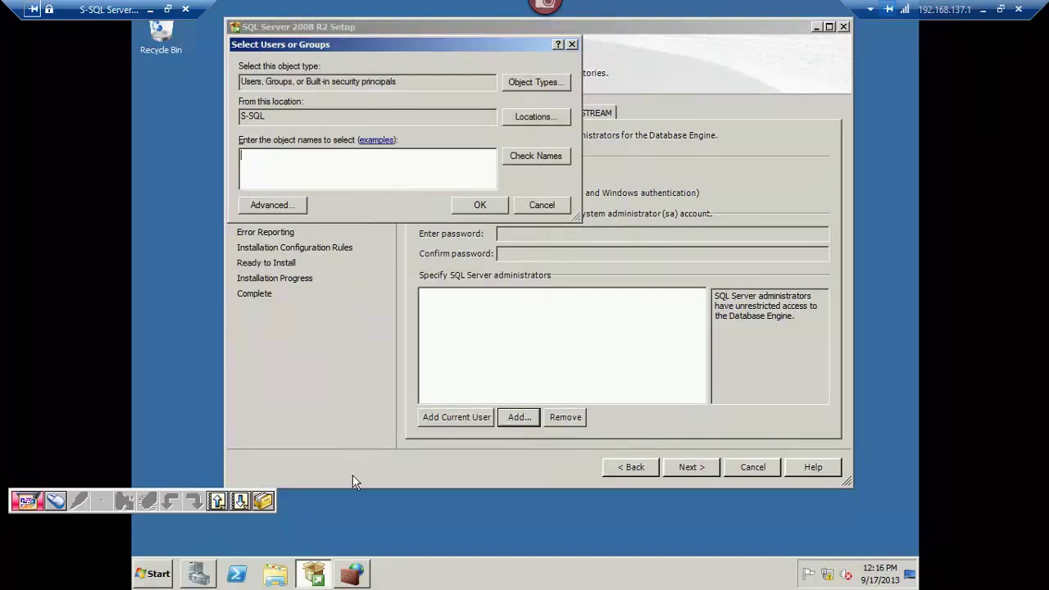
# Fill in a new local user with its password, ticking cannot-change and never-expires options.
pyautogui.click(200, 574)
pyautogui.rightClick(376, 172)
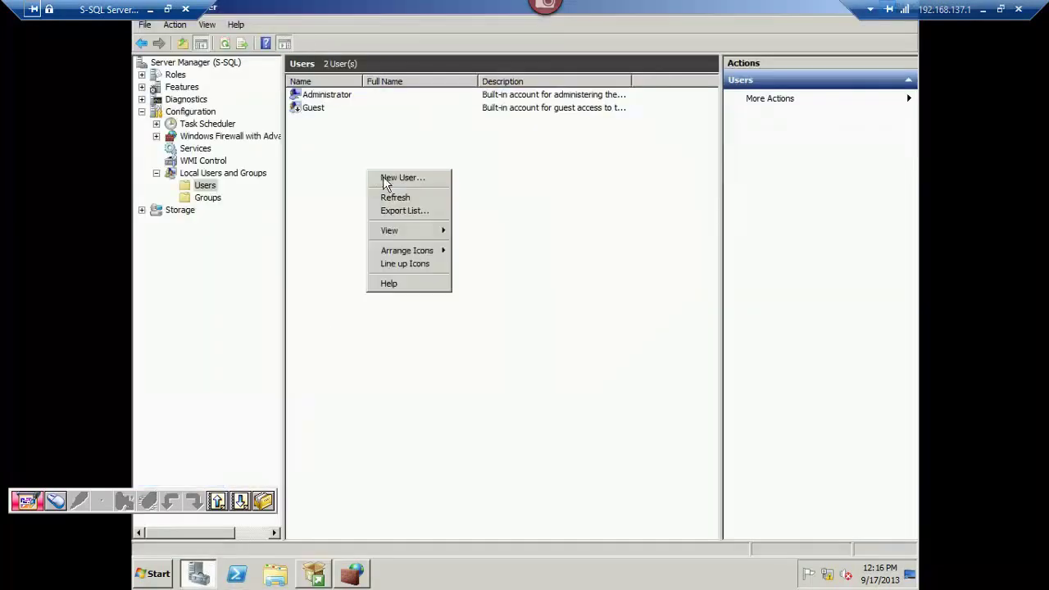
pyautogui.click(385, 179)
pyautogui.write('Ali')
pyautogui.click(491, 212)
pyautogui.write('P@ssw0rd')
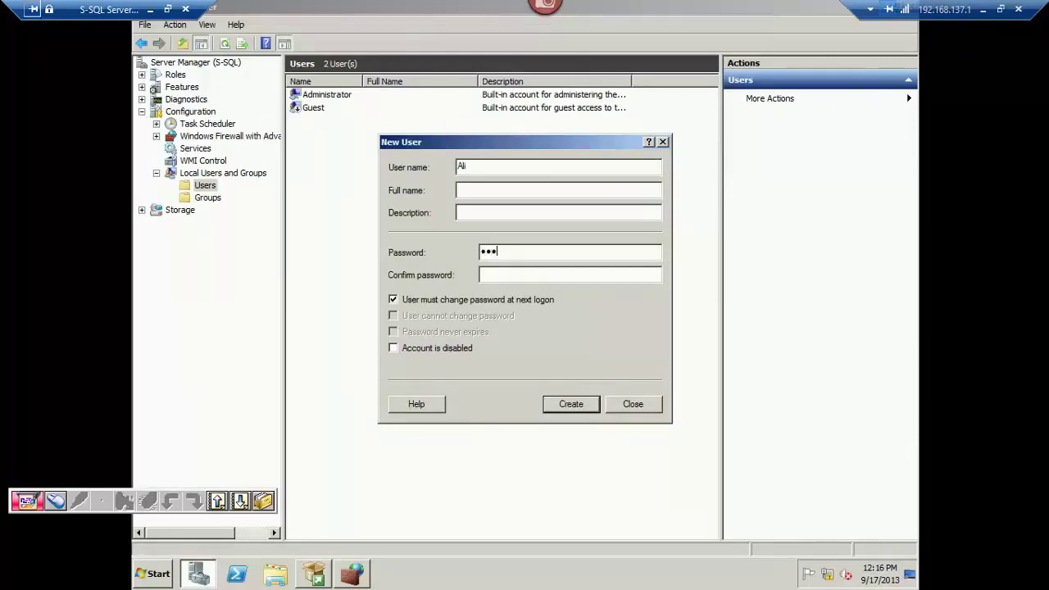
pyautogui.press('Tab')
pyautogui.write('P@ssw0rd')
pyautogui.press('Tab')
pyautogui.press('space')
pyautogui.press('Tab')
pyautogui.press('space')
pyautogui.press('Tab')
pyautogui.press('space')
# Fix the password mismatch, create the local user, and return to SQL setup.
pyautogui.press('Return')
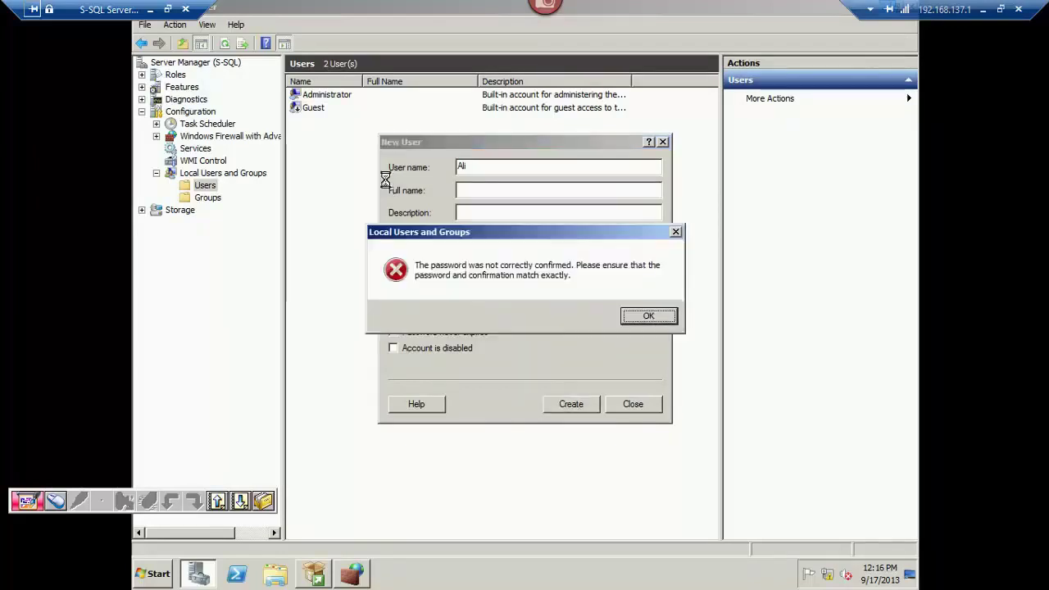
pyautogui.press('Return')
pyautogui.write('P@ssw0rd')
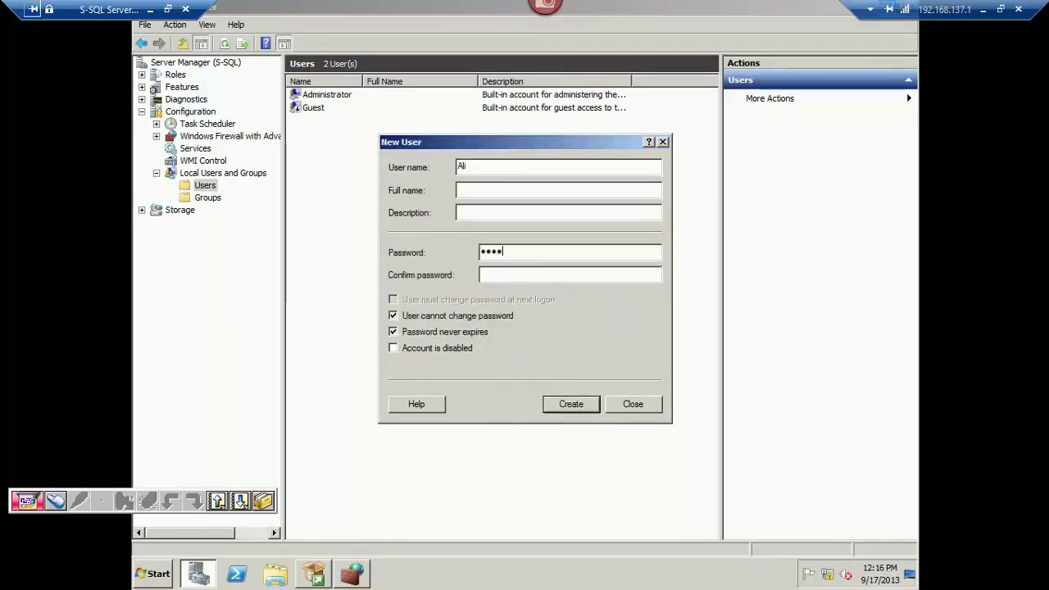
pyautogui.press('Tab')
pyautogui.write('P@ssw0rd')
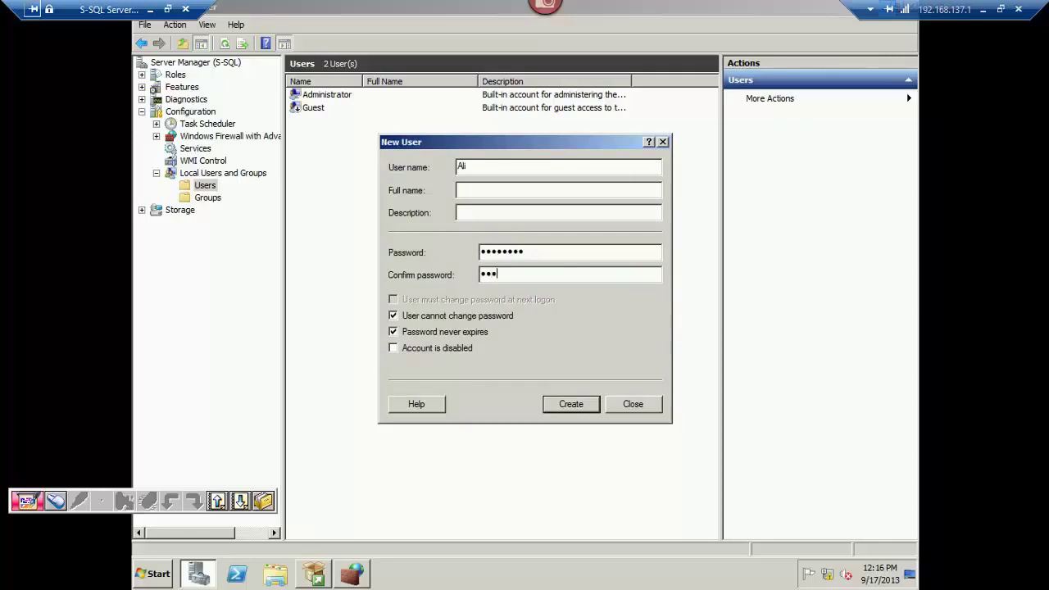
pyautogui.press('Return')
pyautogui.press('Escape')
pyautogui.hotkey('alt', 'Tab')
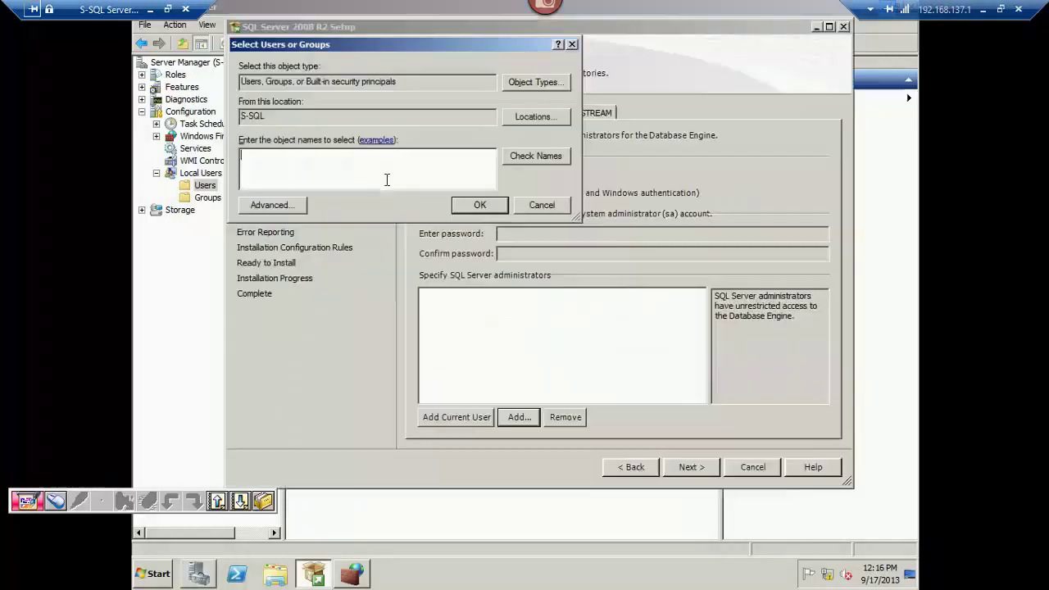
# Look up the new user with search location S-SQL and add it as SQL administrator.
pyautogui.press('Escape')
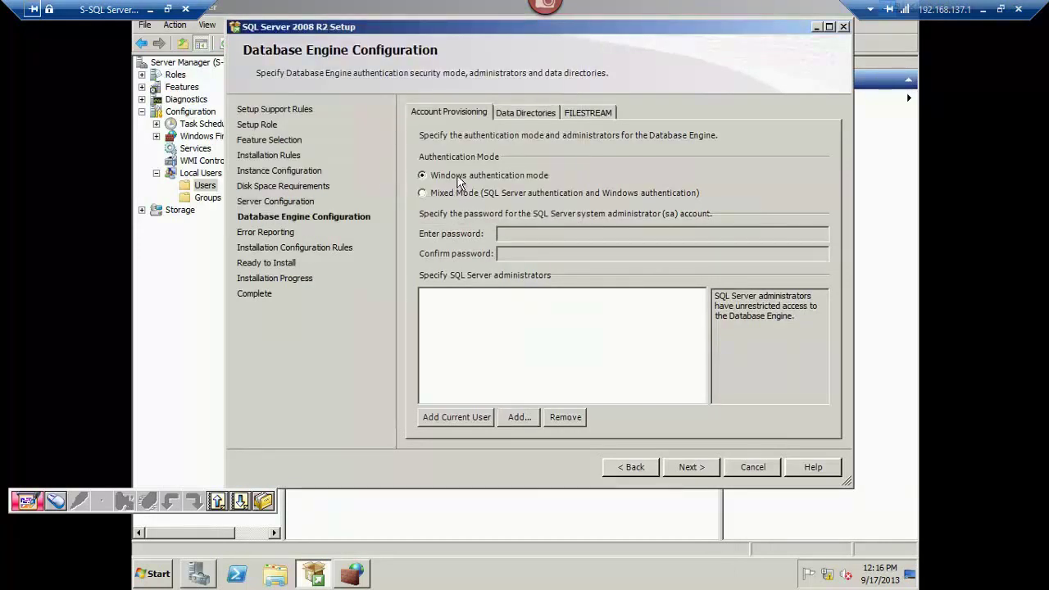
pyautogui.click(520, 417)
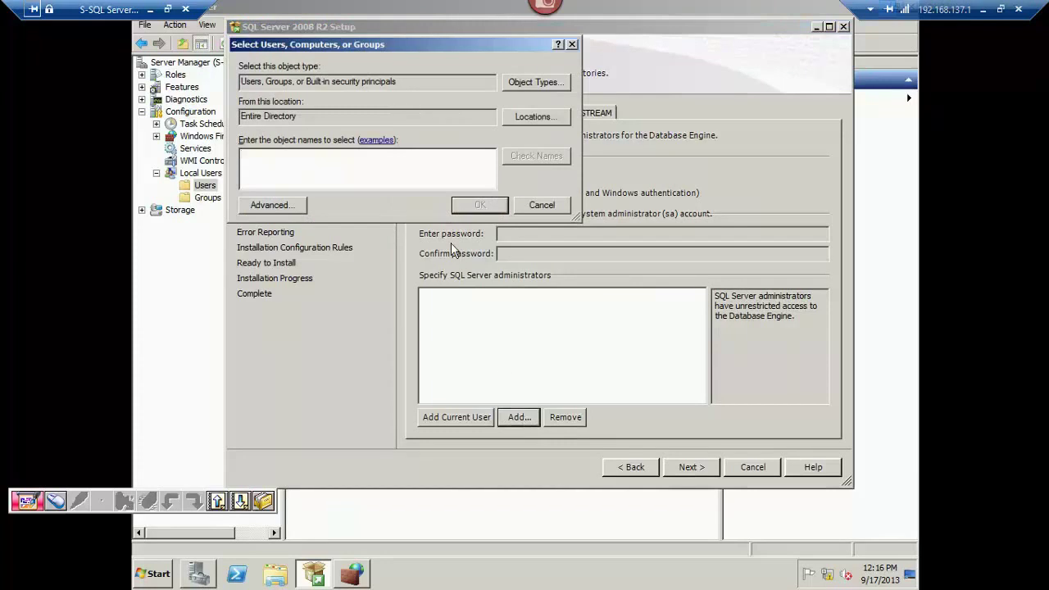
pyautogui.write('ali')
pyautogui.press('Return')
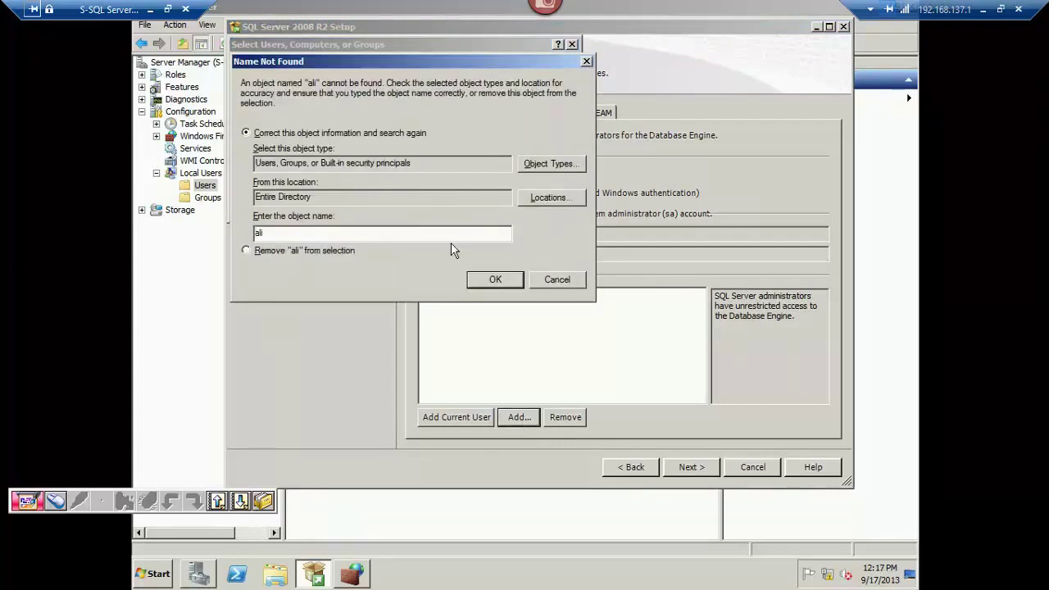
pyautogui.click(557, 280)
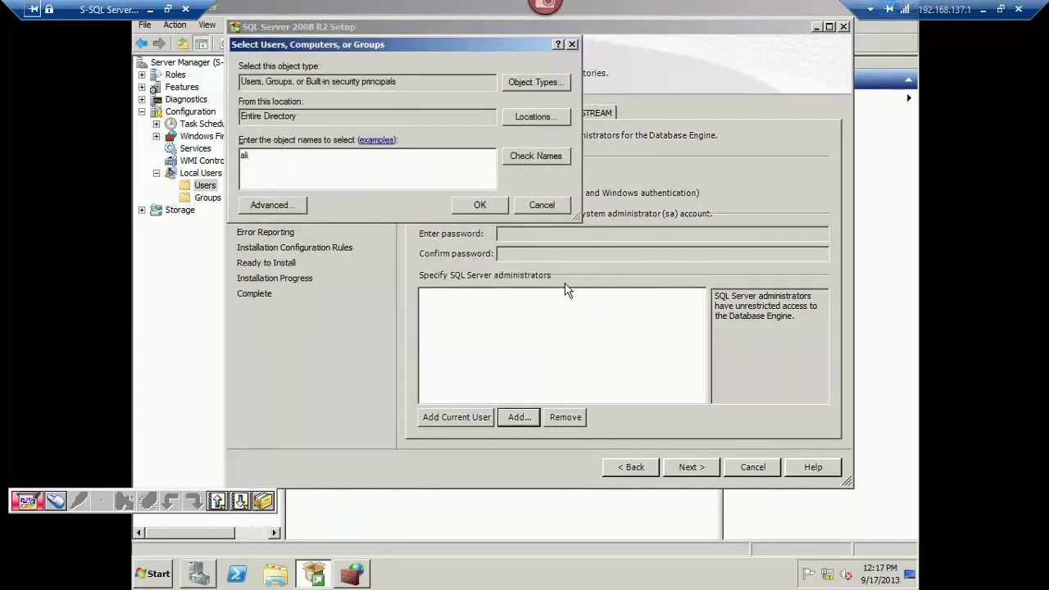
pyautogui.moveTo(296, 120); pyautogui.dragTo(230, 123)
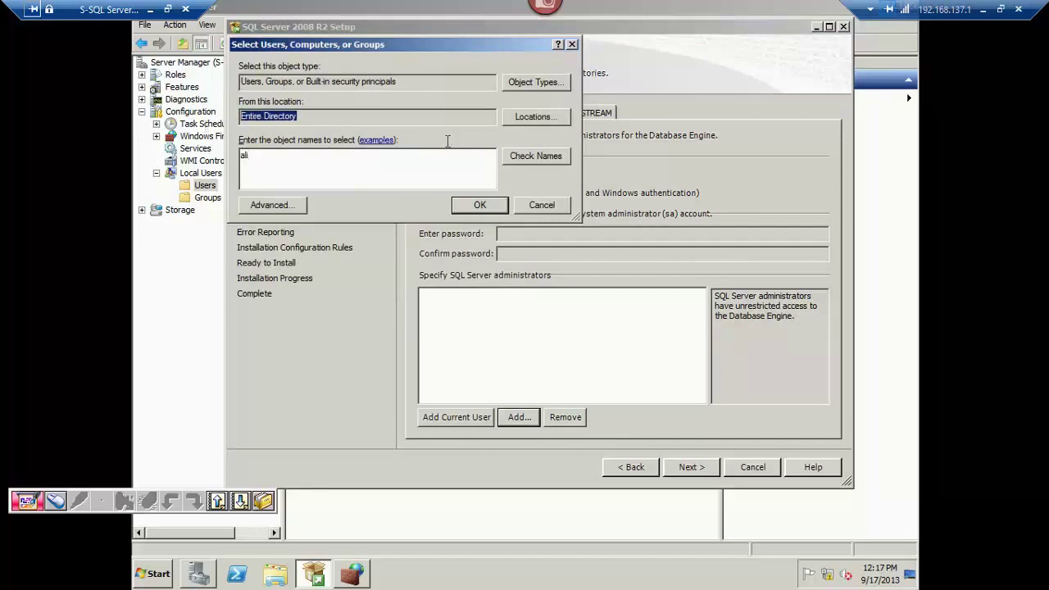
pyautogui.click(540, 116)
pyautogui.click(286, 123)
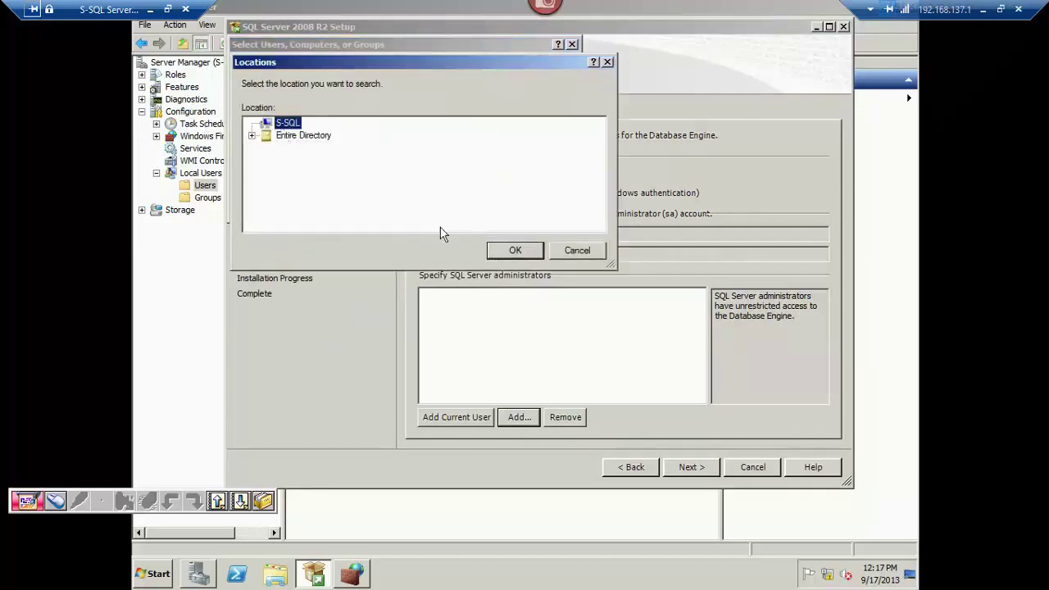
pyautogui.click(514, 250)
pyautogui.click(524, 160)
pyautogui.click(485, 206)
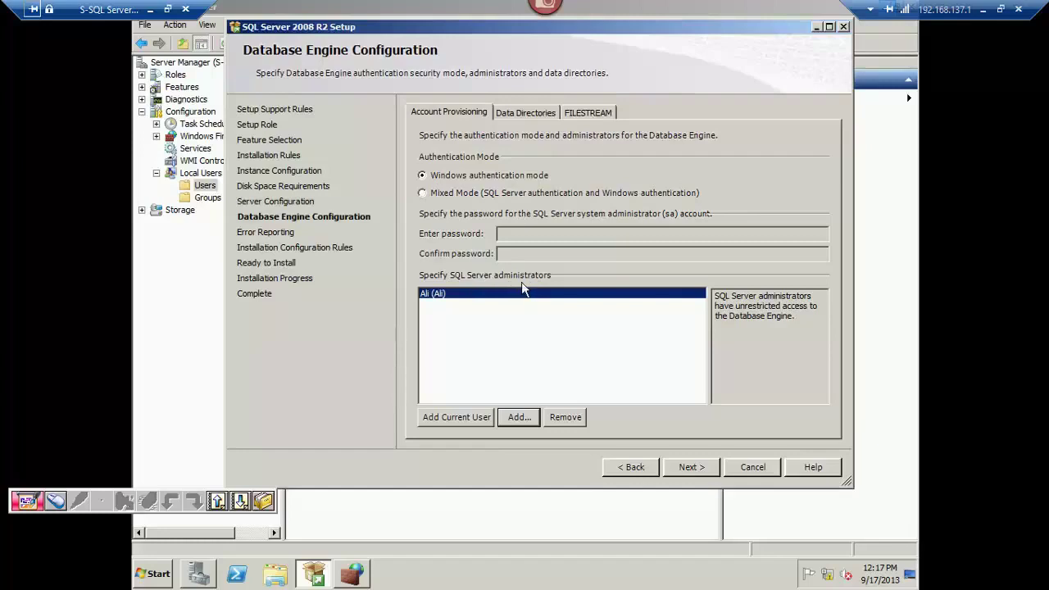
# Select Mixed Mode (SQL Server and Windows authentication) on the Account Provisioning tab.
pyautogui.moveTo(725, 296); pyautogui.dragTo(694, 279)
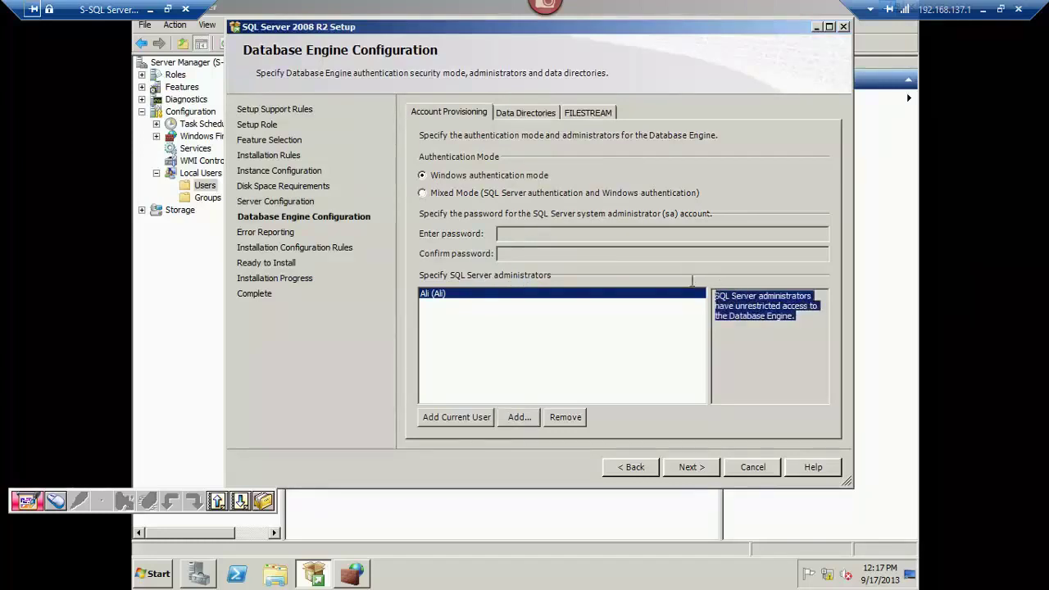
pyautogui.click(448, 299)
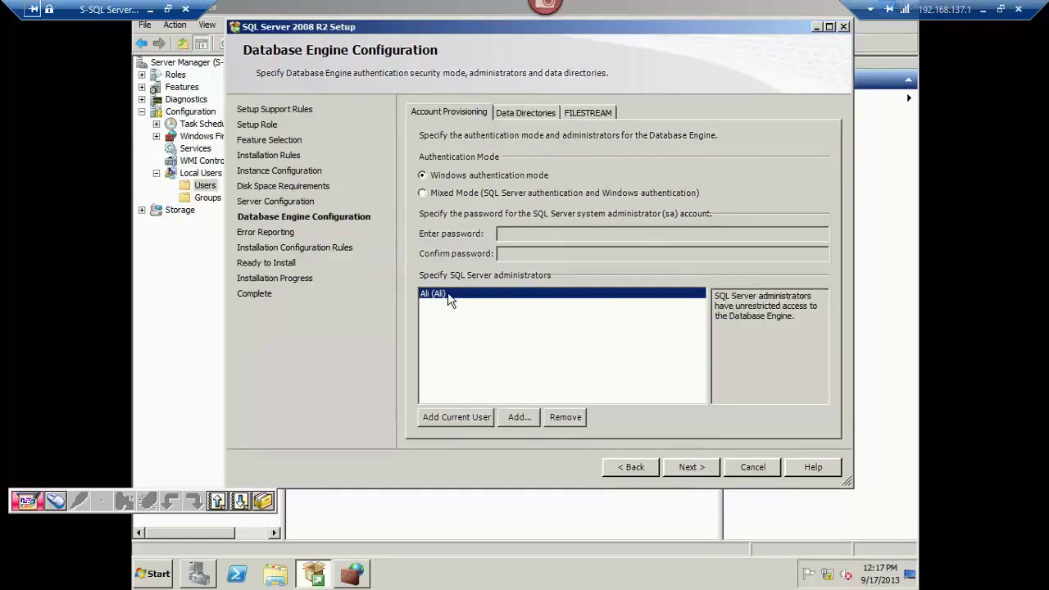
pyautogui.click(466, 195)
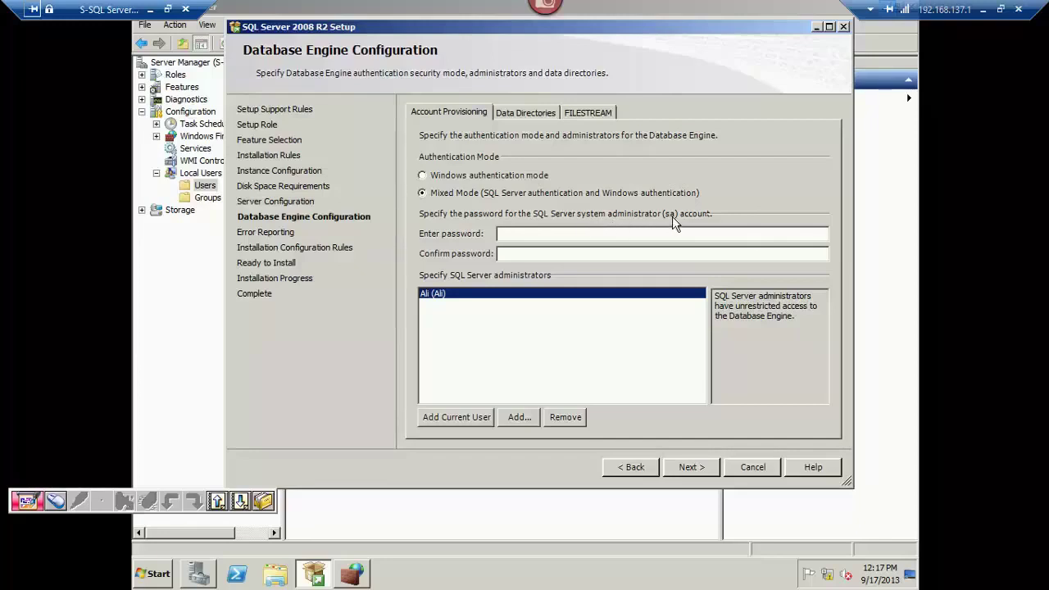
pyautogui.click(585, 234)
pyautogui.click(494, 177)
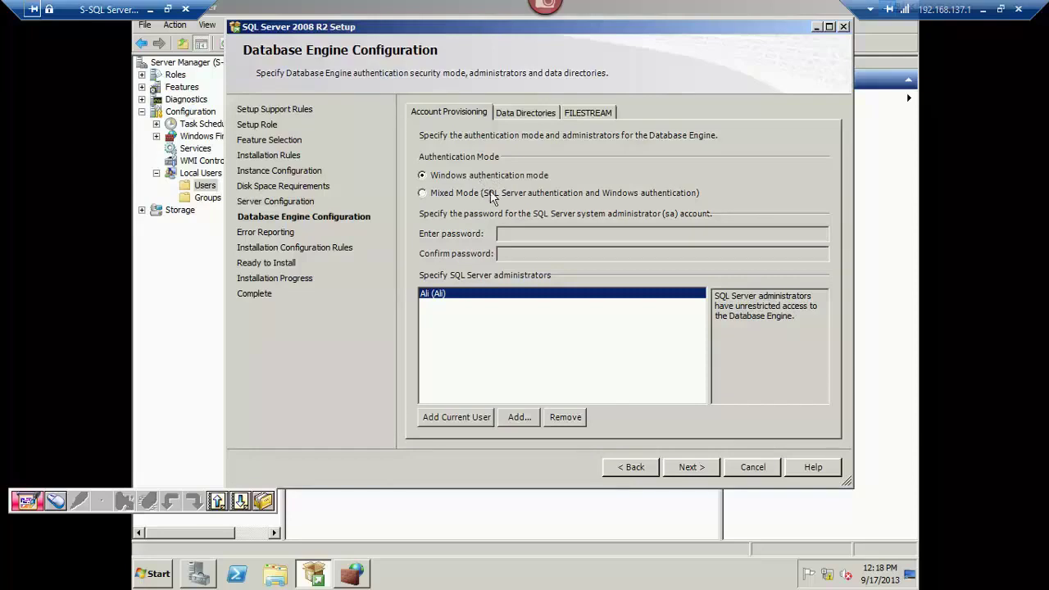
pyautogui.click(491, 194)
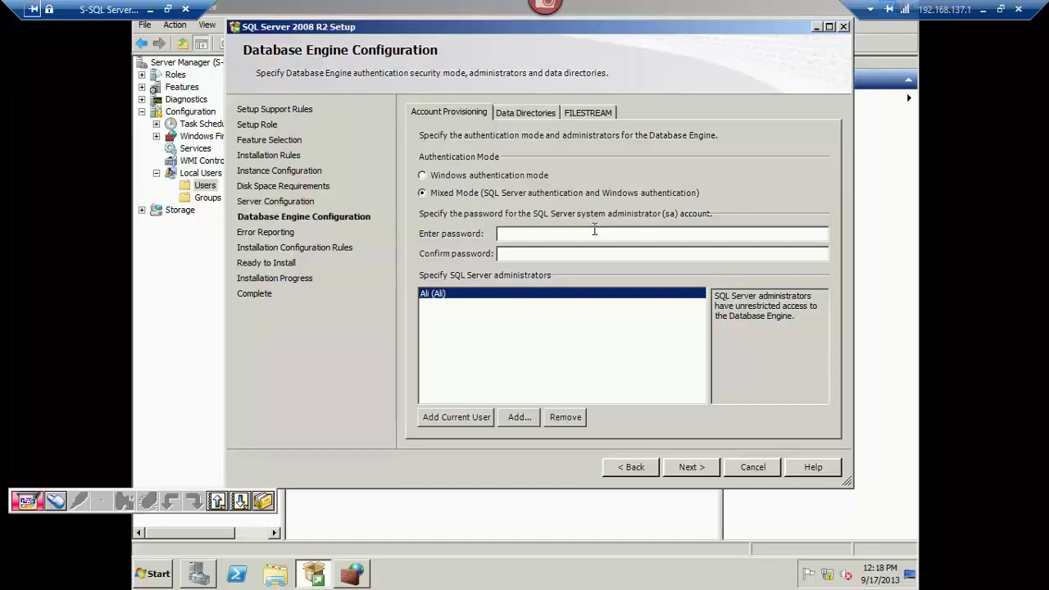
# Remove the added local account, keep Mixed Mode, and enter and confirm the sa password.
pyautogui.click(565, 416)
pyautogui.click(563, 235)
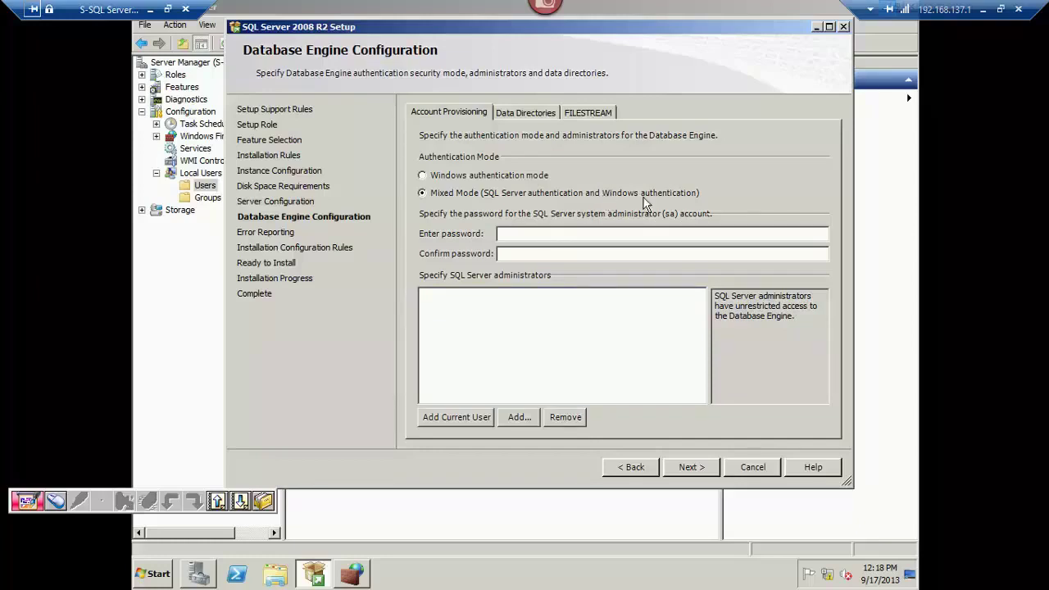
pyautogui.click(528, 182)
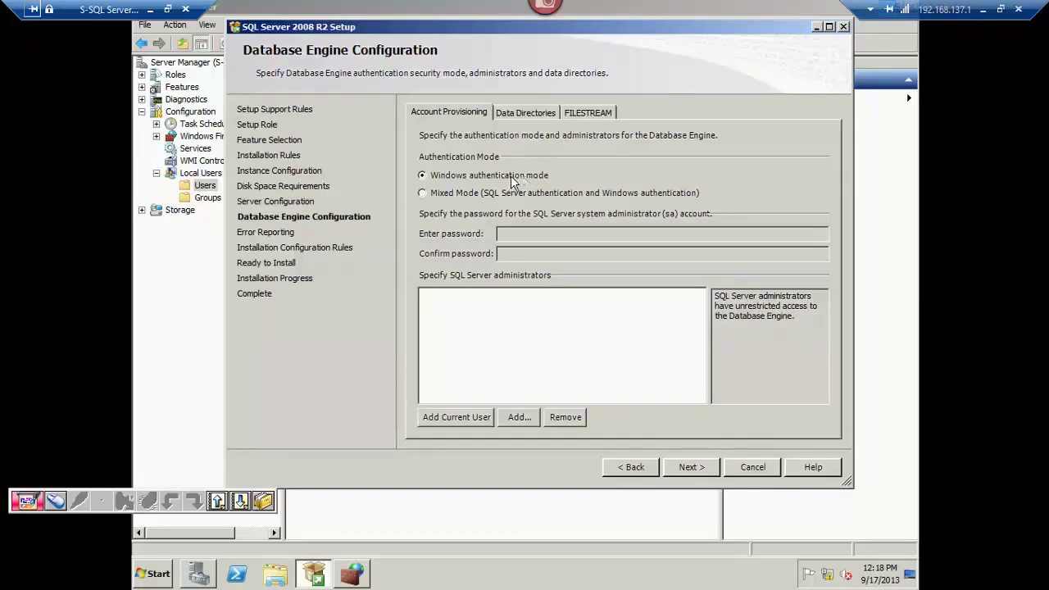
pyautogui.click(516, 193)
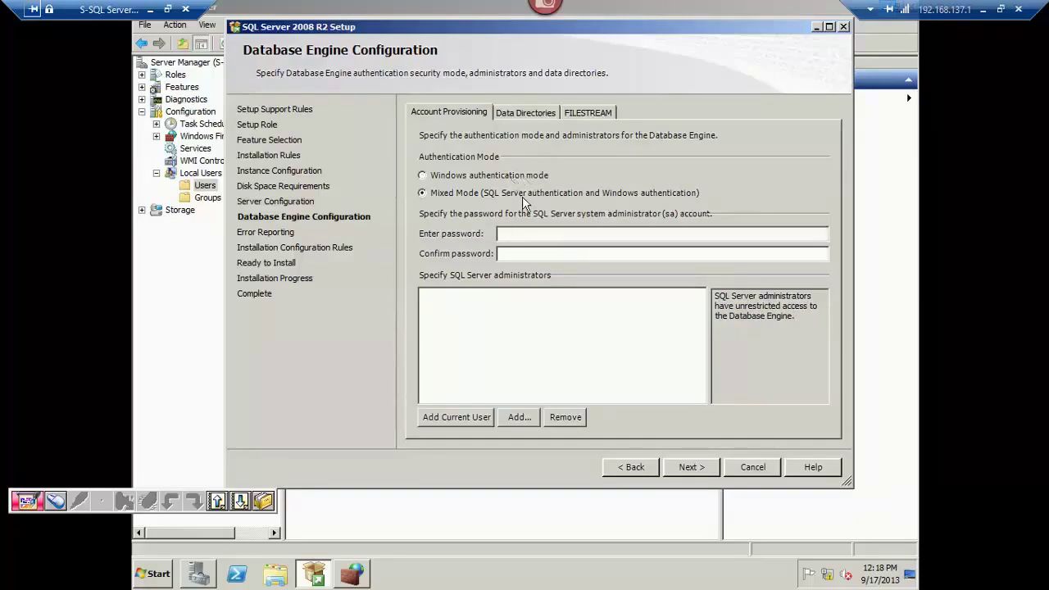
pyautogui.click(549, 237)
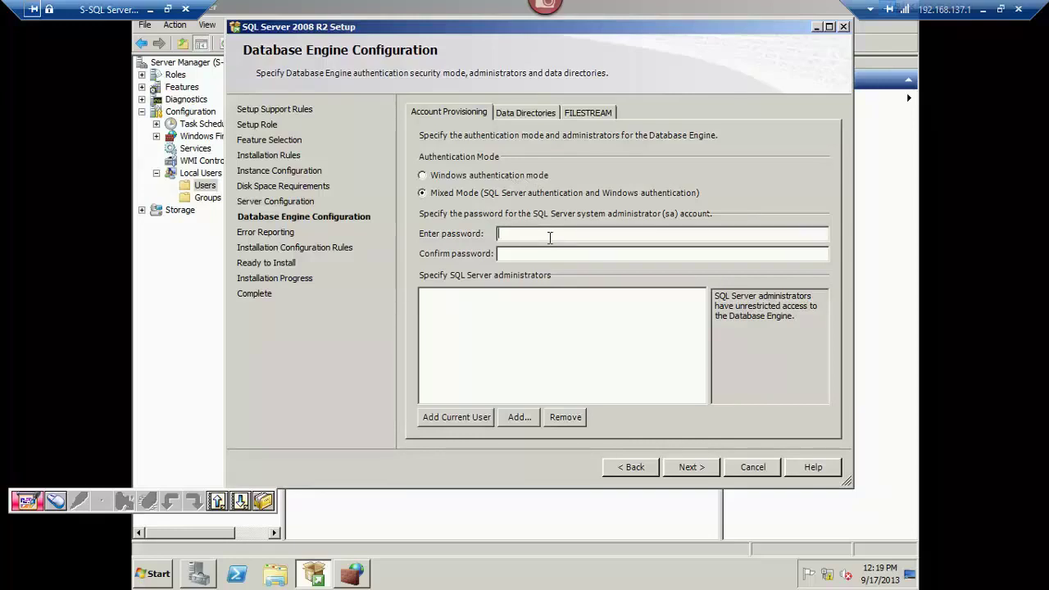
pyautogui.write('••••••••••••••••')
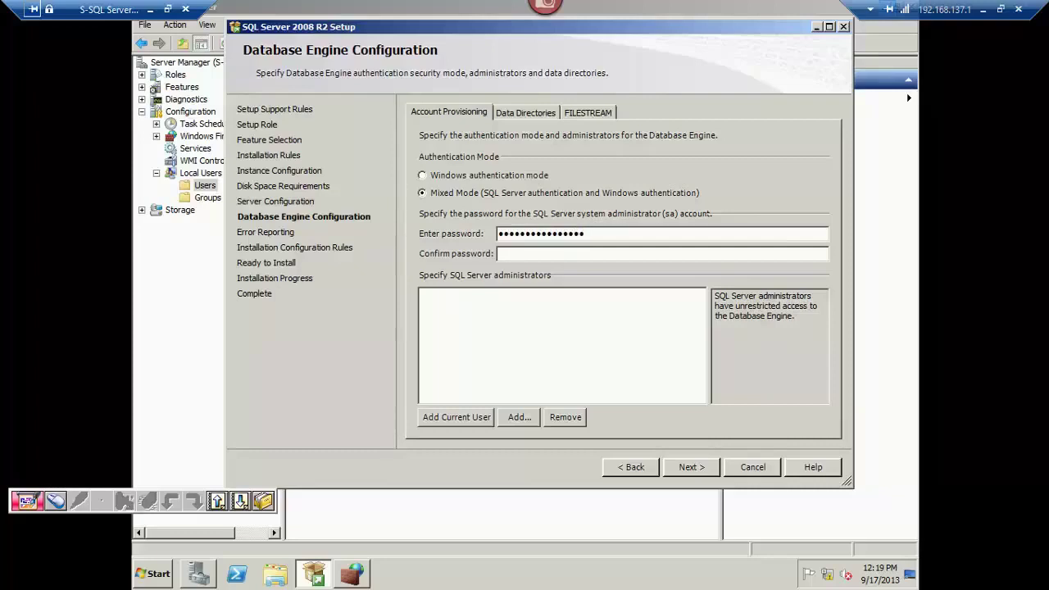
pyautogui.hotkey('ctrl', 'a')
pyautogui.write('•••••••••••••')
# Add the current user and the Domain Admins group as SQL Server administrators.
pyautogui.click(457, 420)
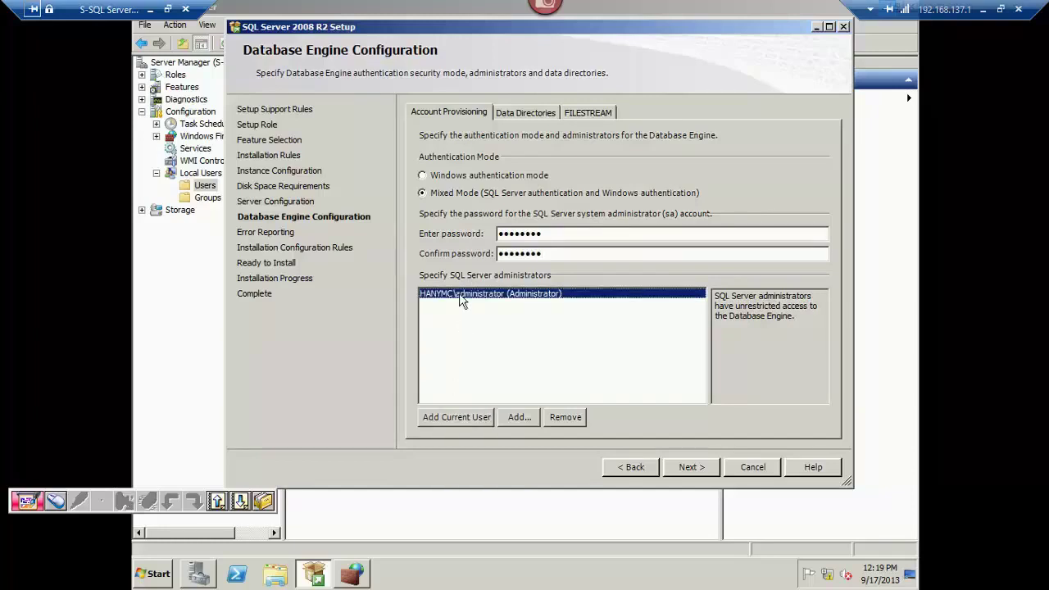
pyautogui.click(518, 417)
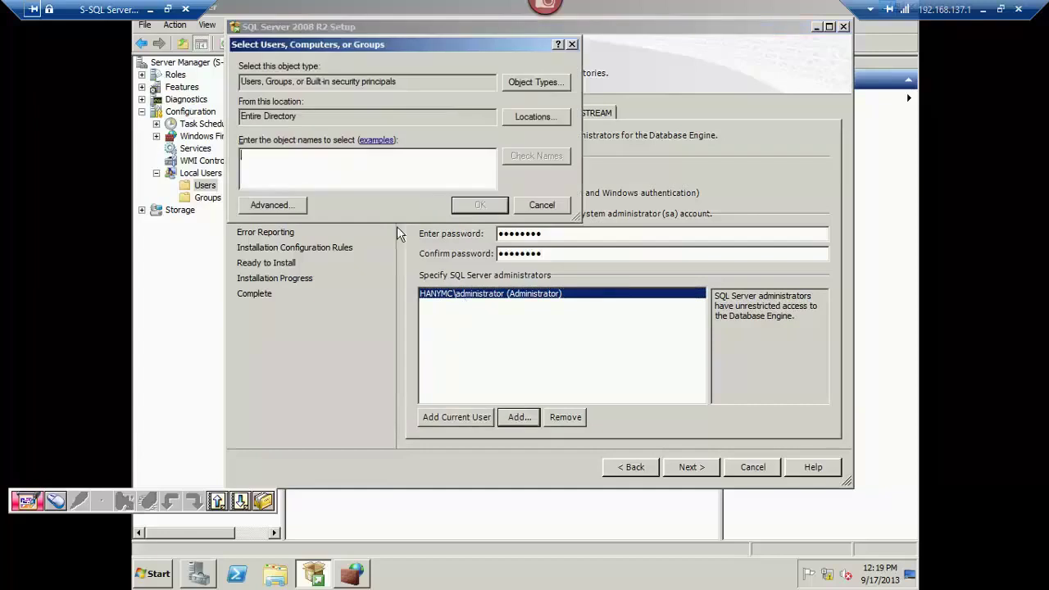
pyautogui.write('do')
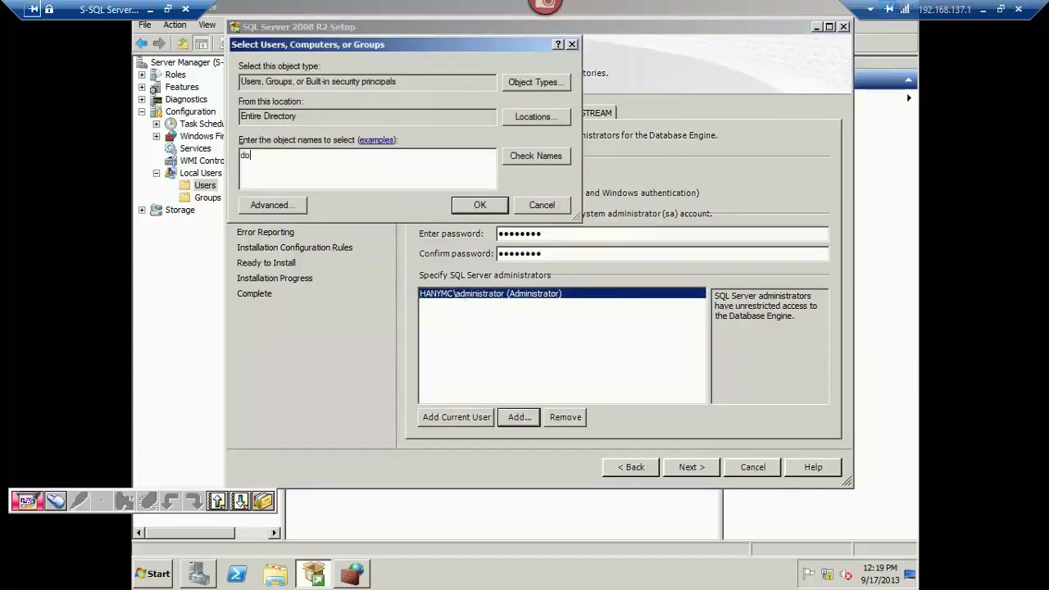
pyautogui.write('main ad')
pyautogui.press('Return')
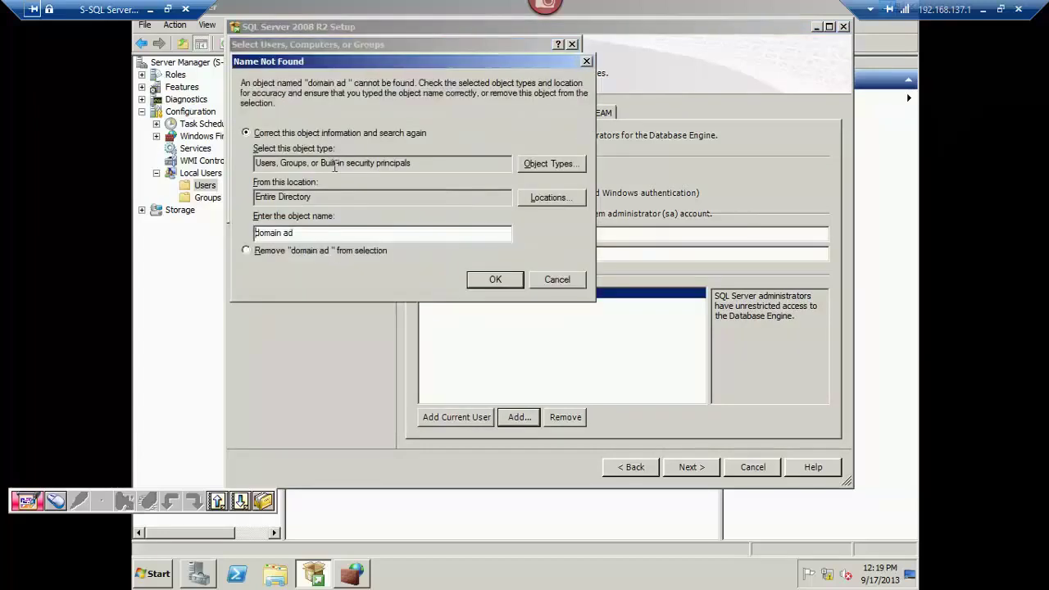
pyautogui.press('Escape')
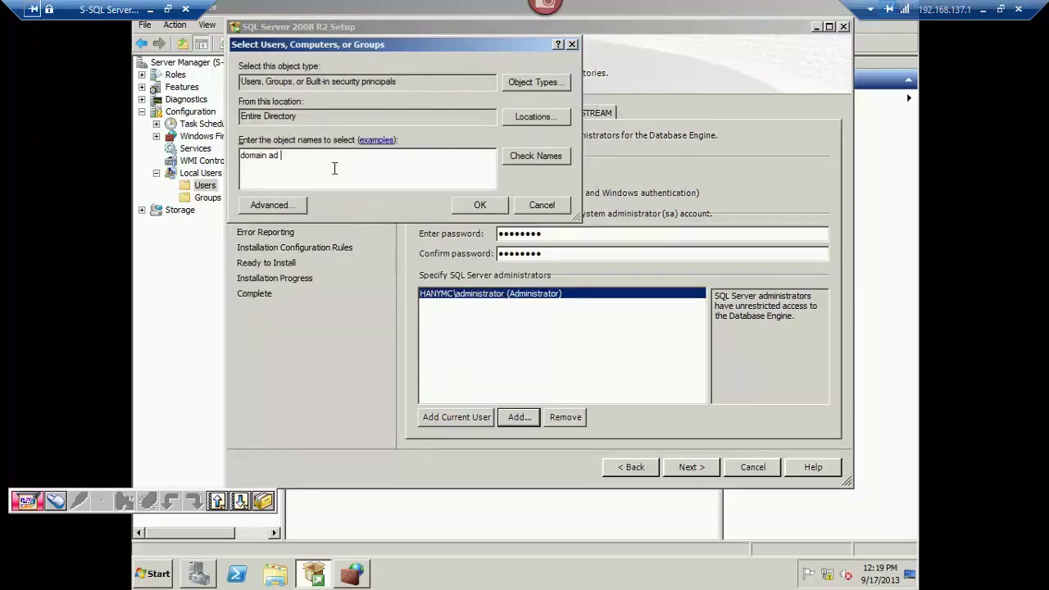
pyautogui.write('mins')
pyautogui.hotkey('alt', 'k')
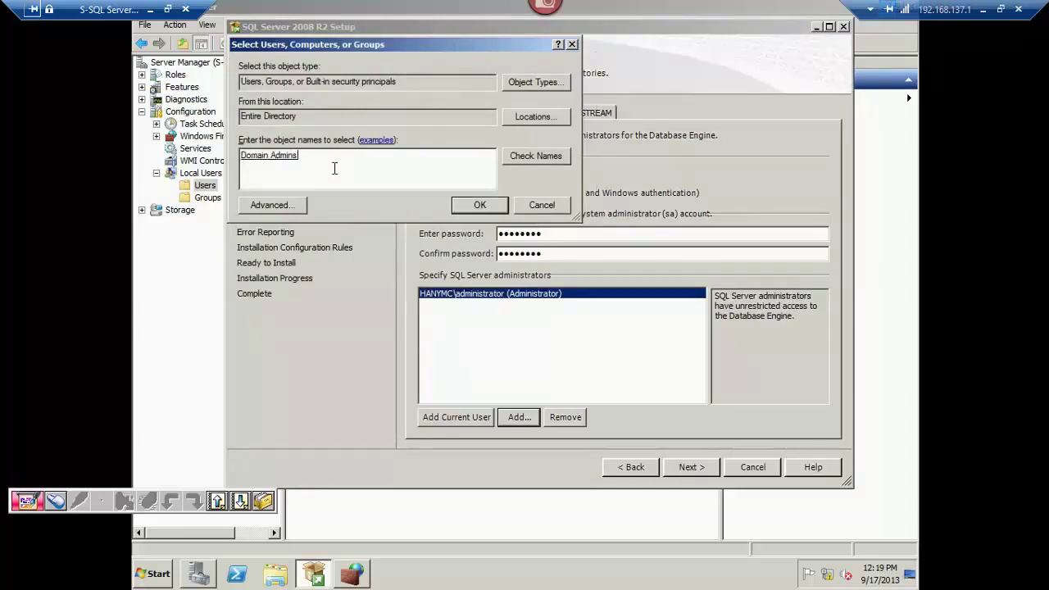
pyautogui.click(476, 206)
pyautogui.click(512, 303)
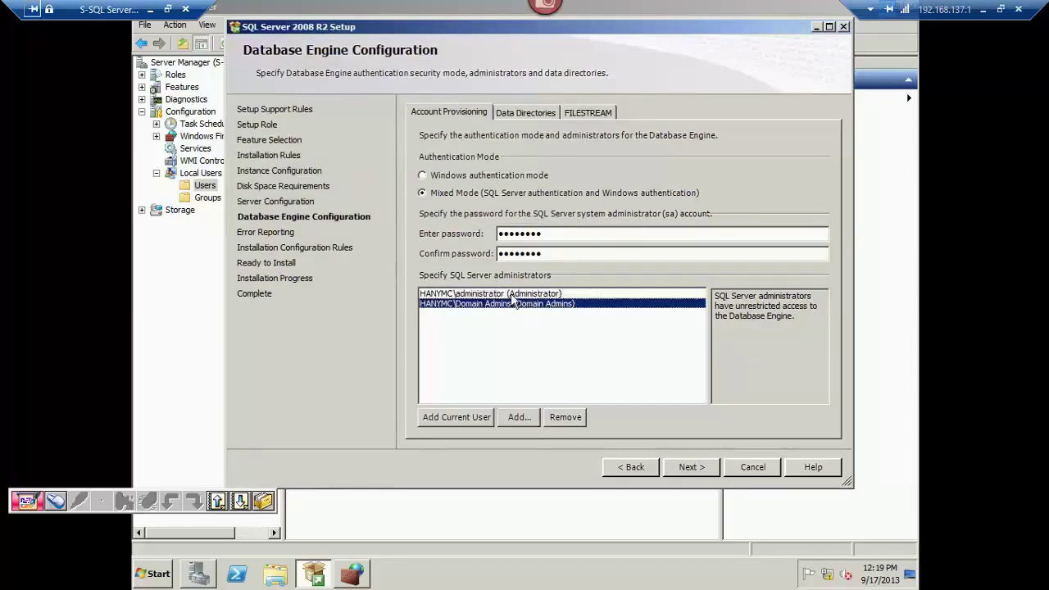
pyautogui.click(511, 295)
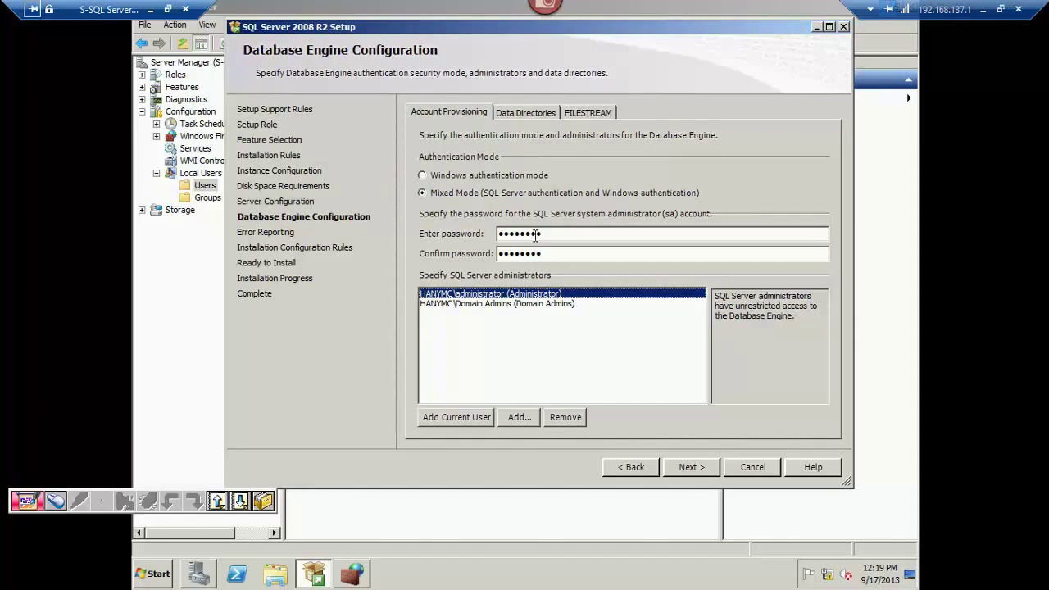
pyautogui.click(532, 113)
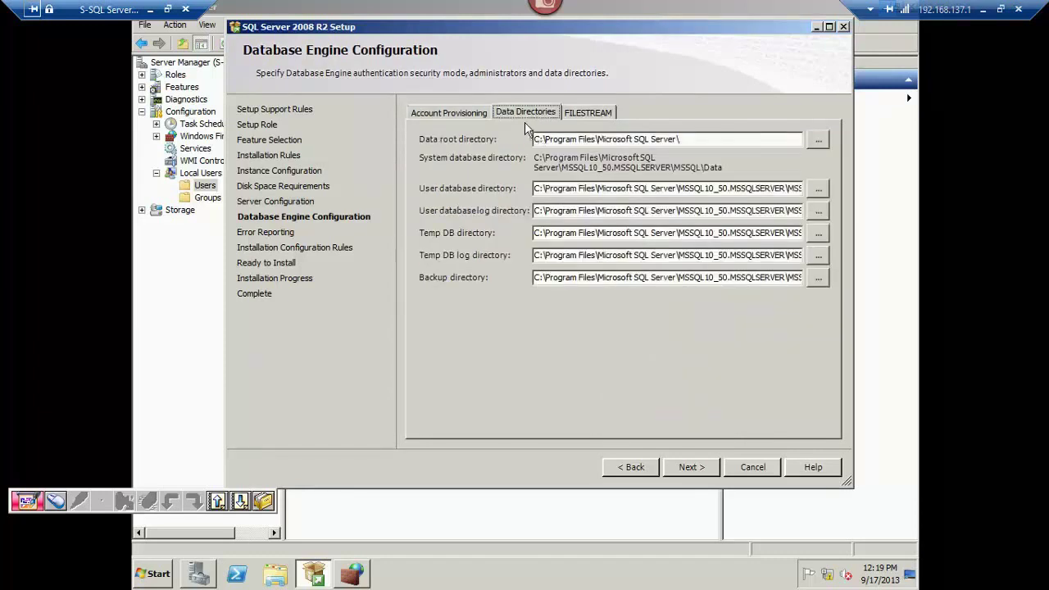
# Review the data root, user database and log directory paths on Data Directories.
pyautogui.click(533, 139)
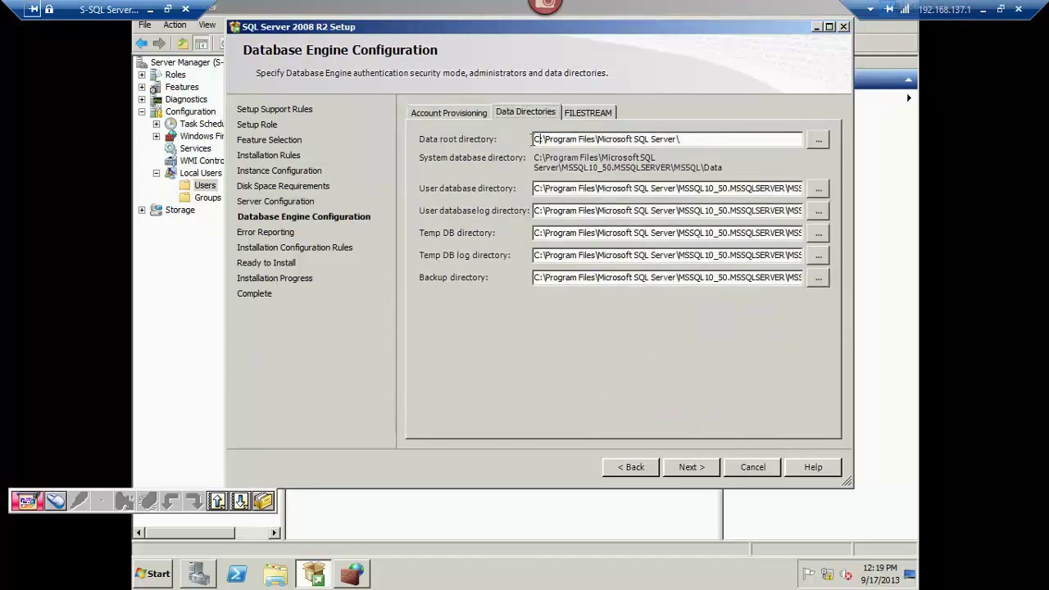
pyautogui.click(536, 189)
pyautogui.click(537, 211)
pyautogui.click(435, 113)
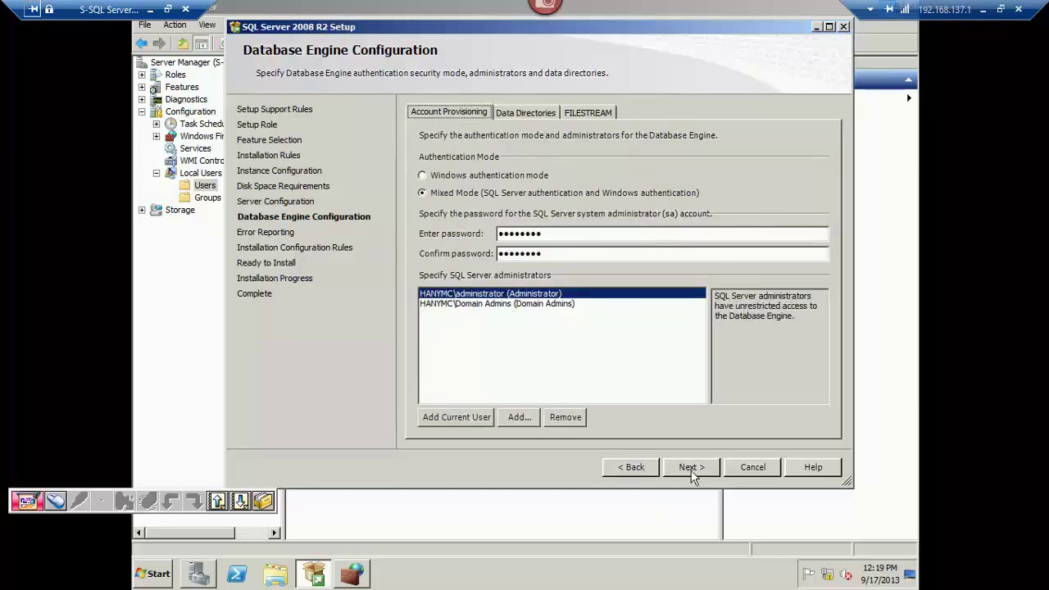
# Advance through Error Reporting and Installation Configuration Rules, then start Install.
pyautogui.click(691, 469)
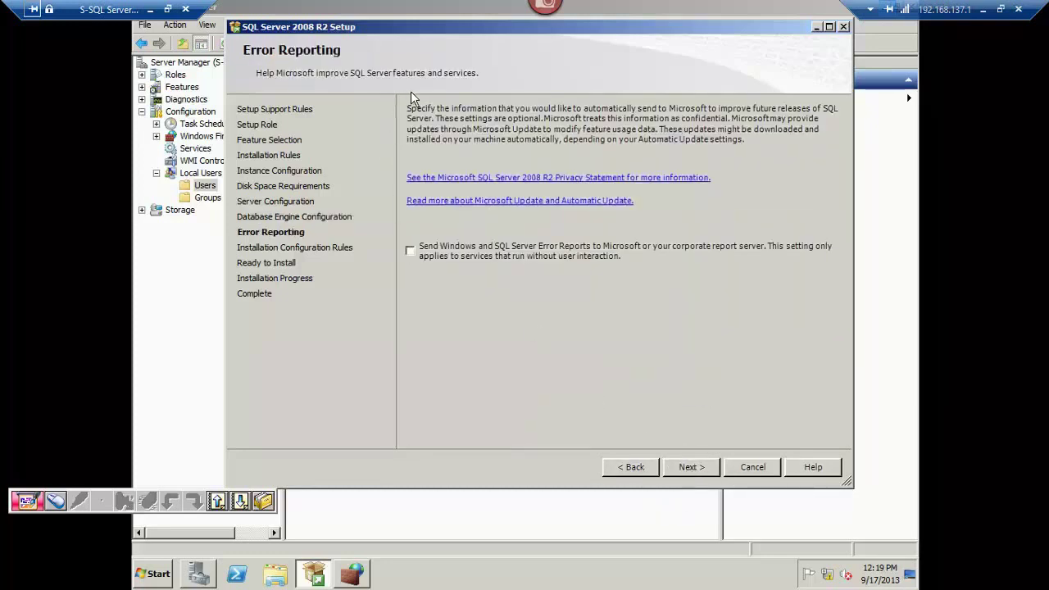
pyautogui.click(687, 466)
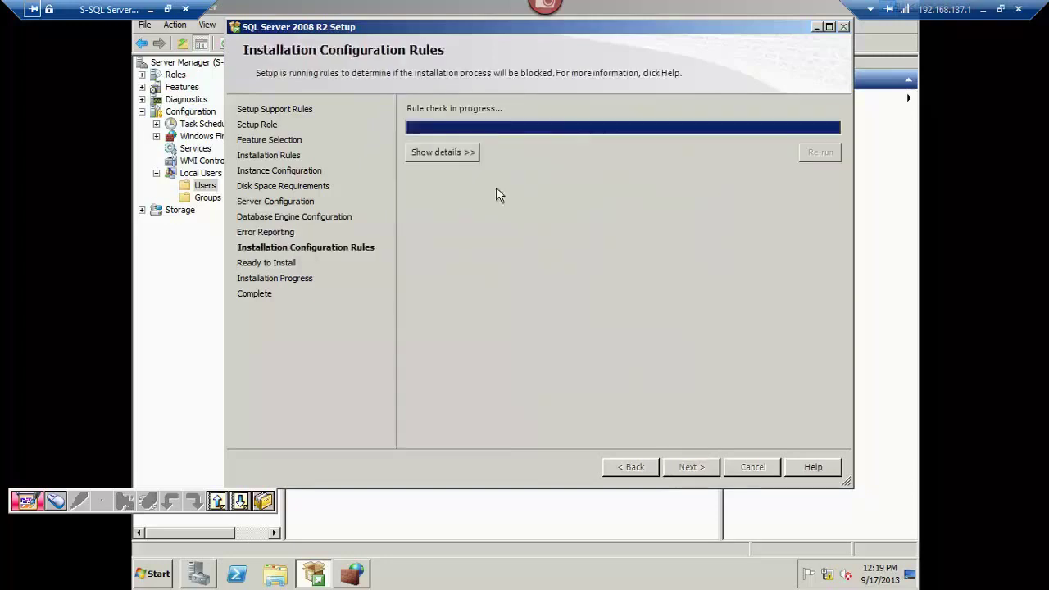
pyautogui.click(458, 153)
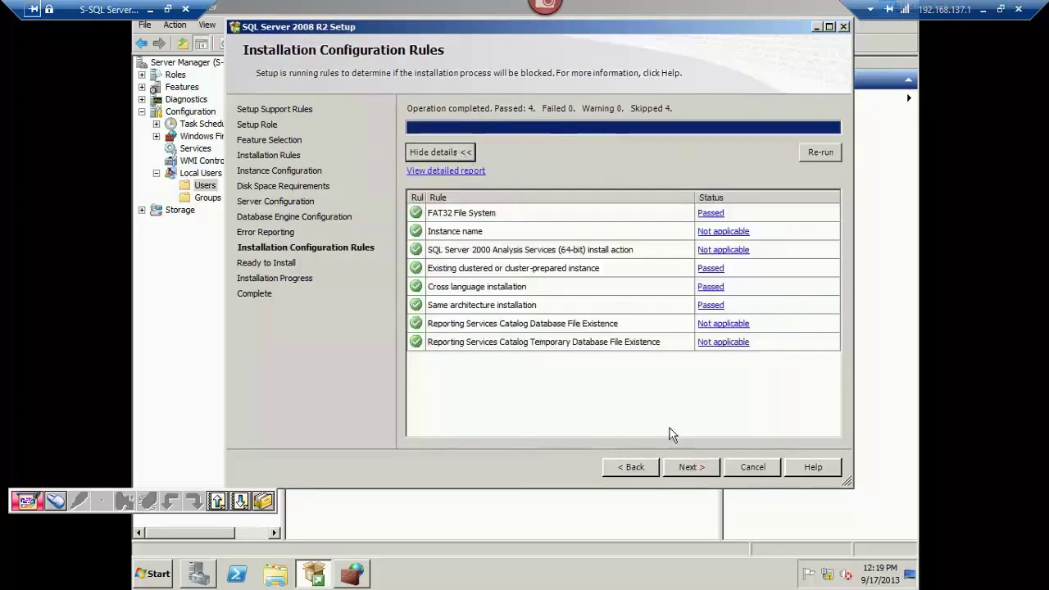
pyautogui.click(692, 468)
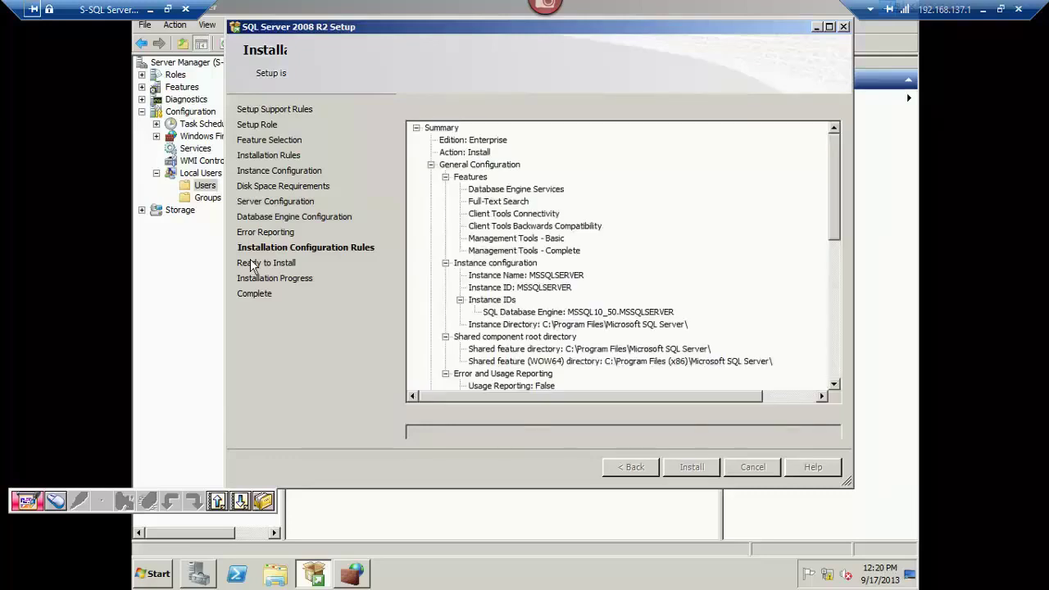
pyautogui.moveTo(833, 163); pyautogui.dragTo(833, 303)
pyautogui.click(693, 469)
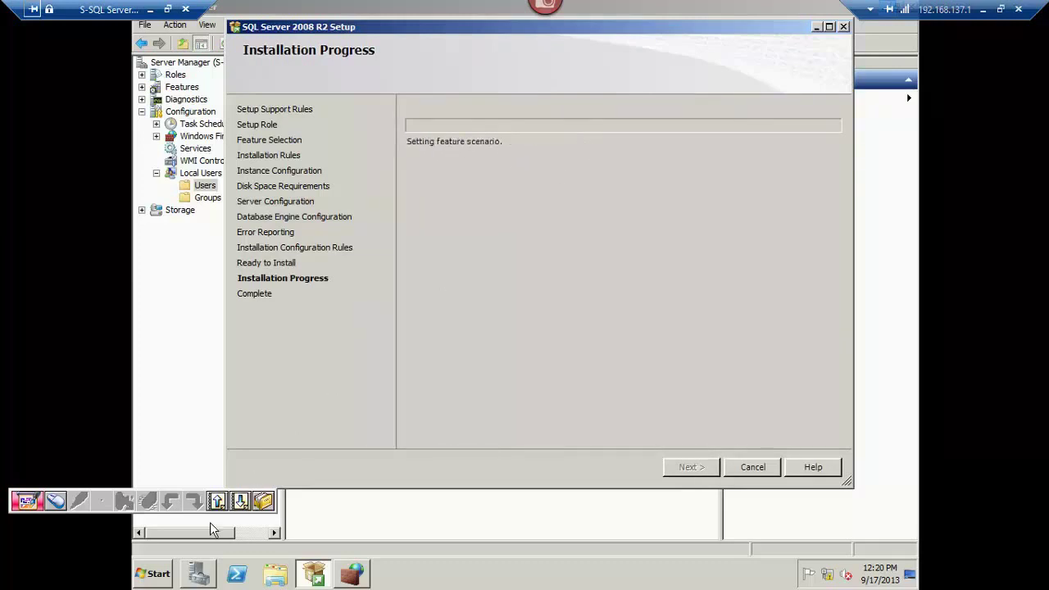
# Review the server's roles and features in Server Manager, then minimize it.
pyautogui.click(157, 281)
pyautogui.click(177, 75)
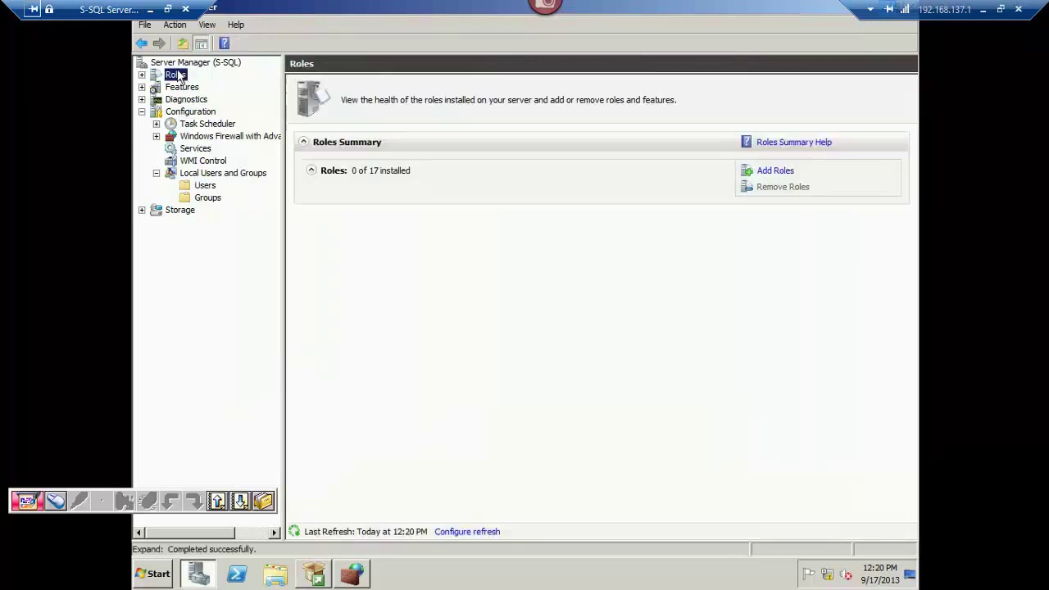
pyautogui.click(181, 64)
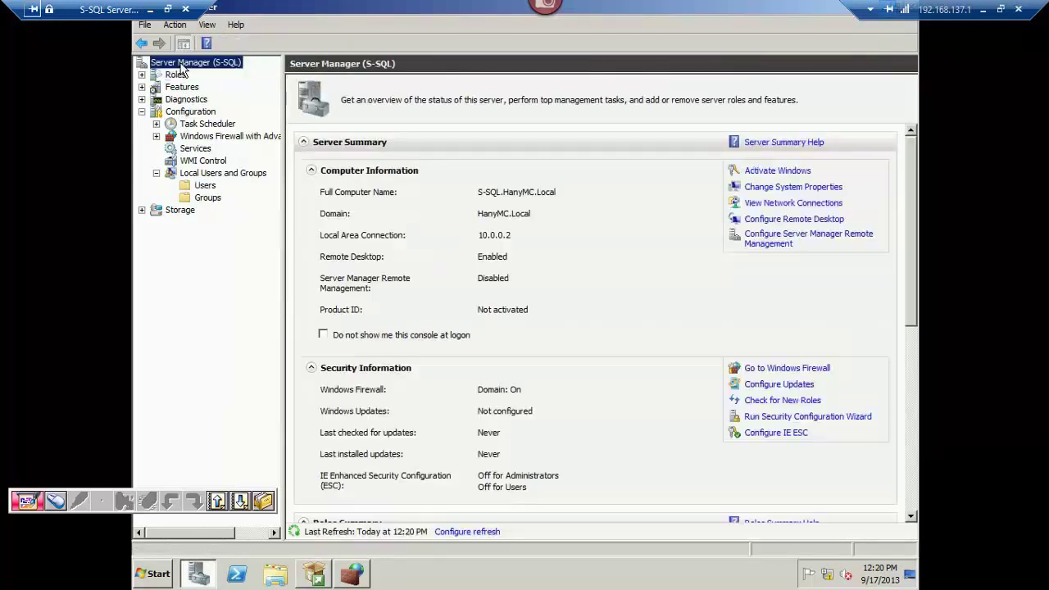
pyautogui.click(180, 75)
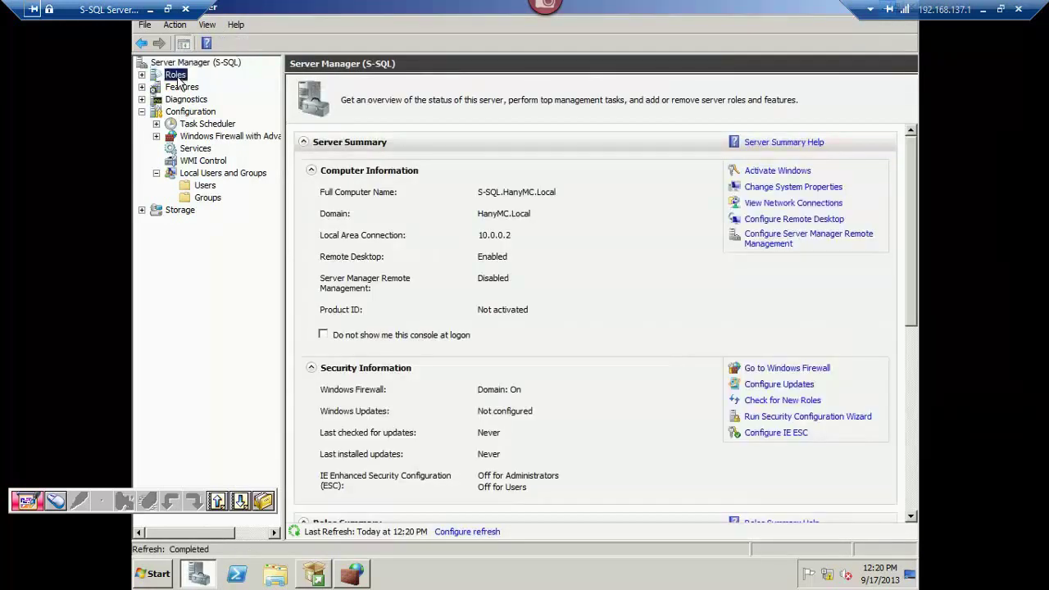
pyautogui.click(180, 88)
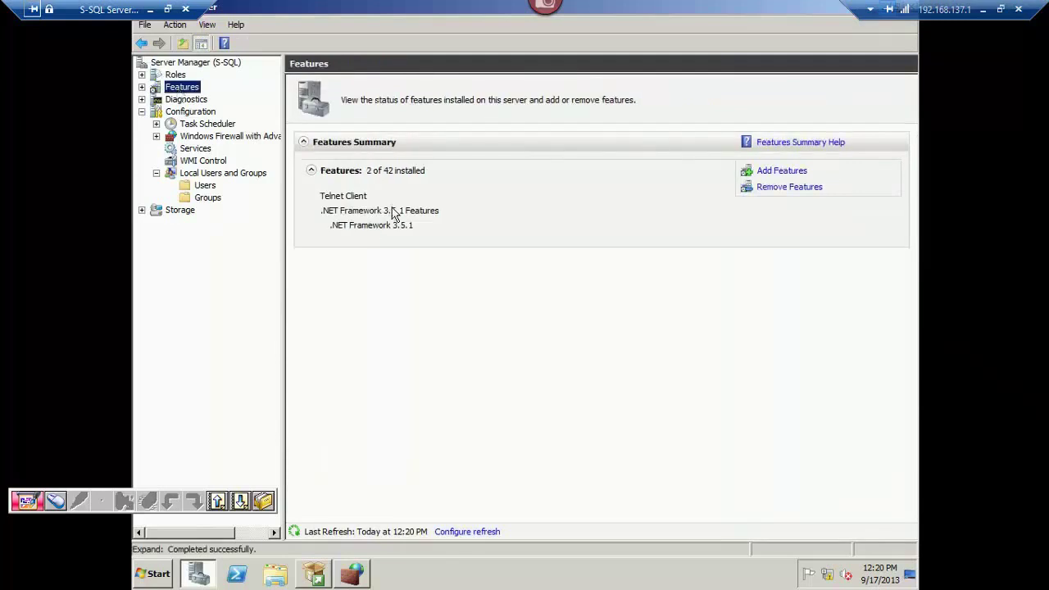
pyautogui.rightClick(407, 10)
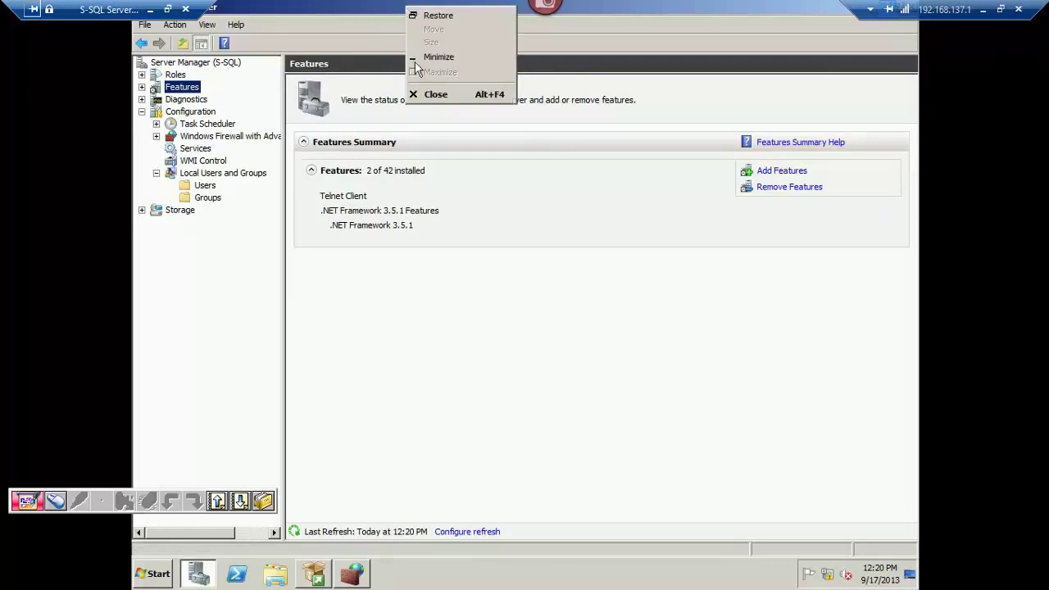
pyautogui.click(438, 58)
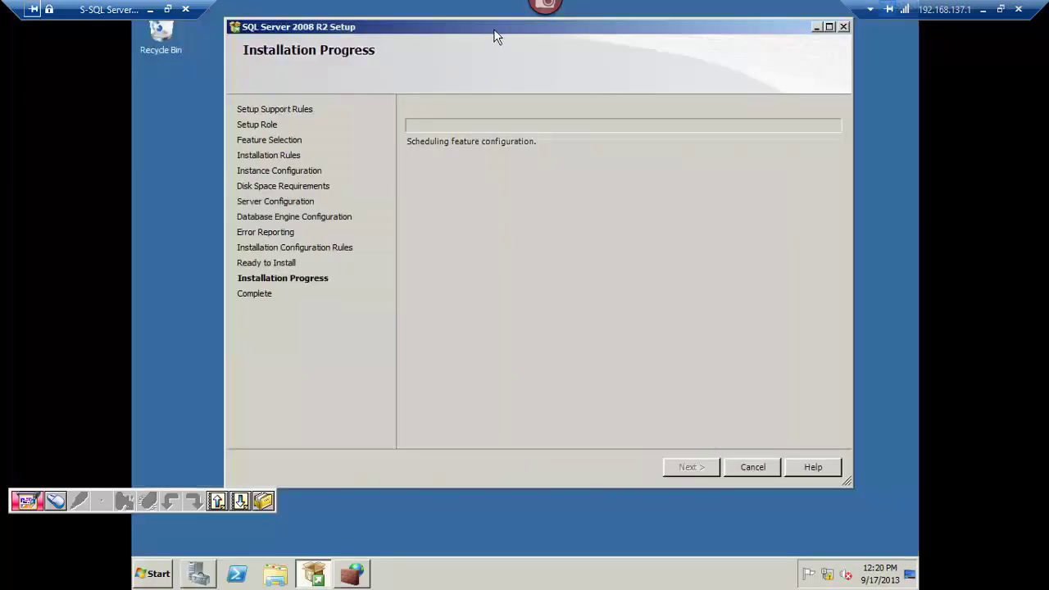
# Connect to the S-Lync FE VM full screen, then minimize back to the host desktop.
pyautogui.click(150, 10)
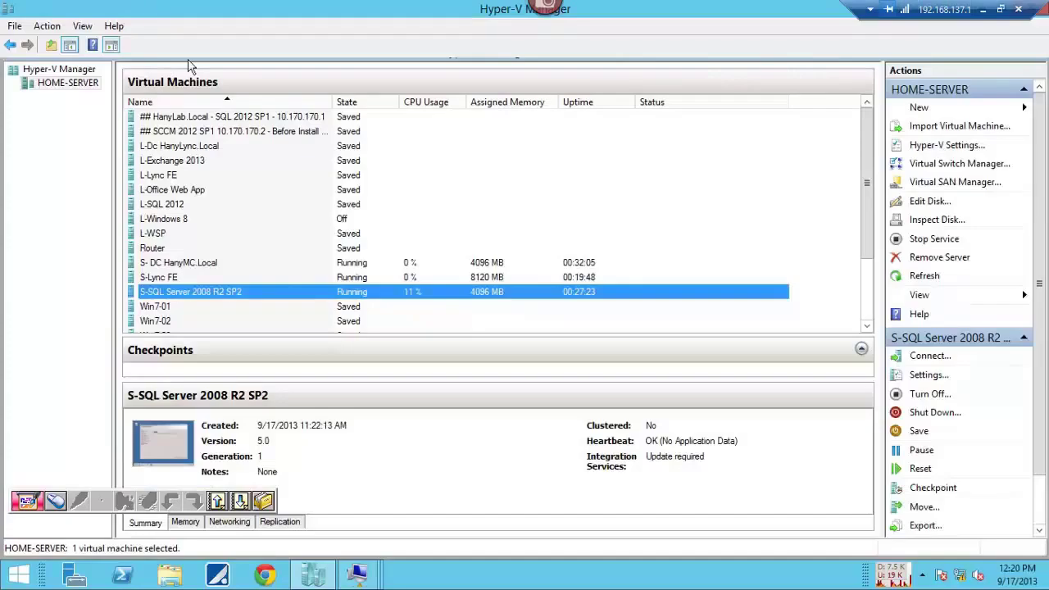
pyautogui.doubleClick(332, 279)
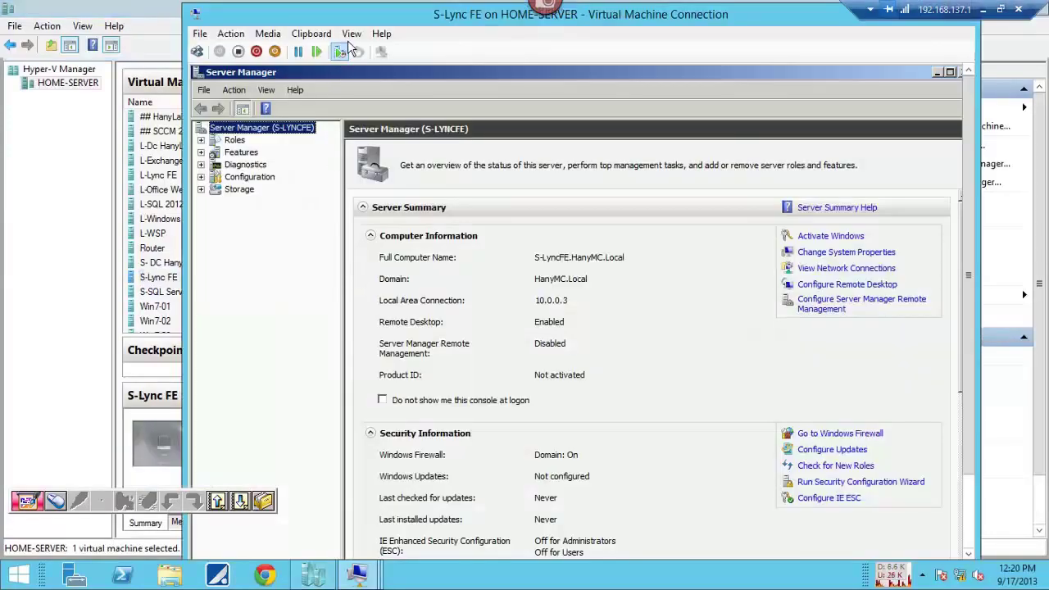
pyautogui.click(352, 34)
pyautogui.click(357, 46)
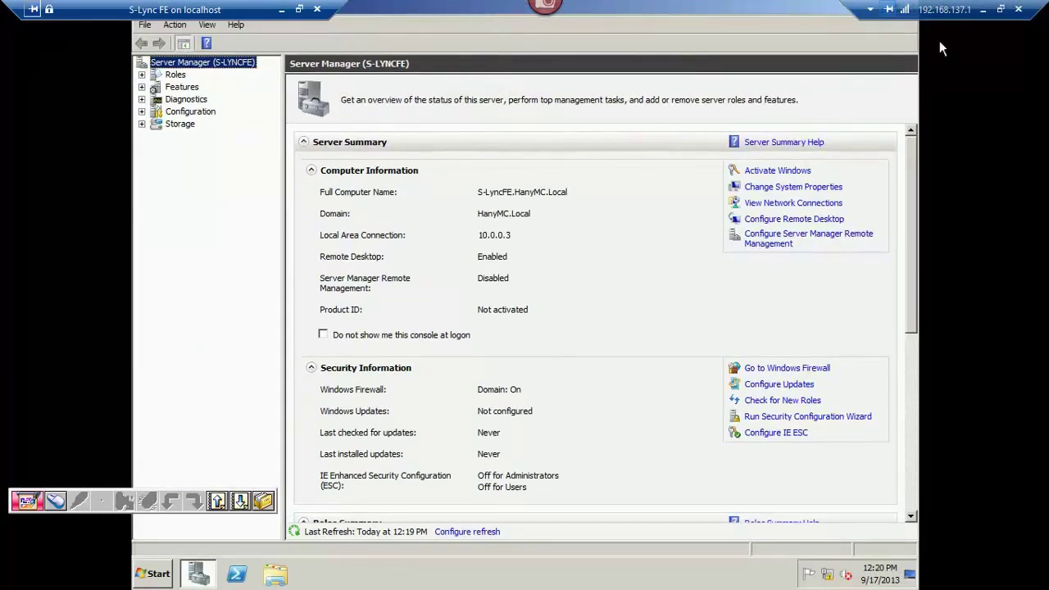
pyautogui.click(982, 9)
pyautogui.click(367, 579)
pyautogui.click(367, 578)
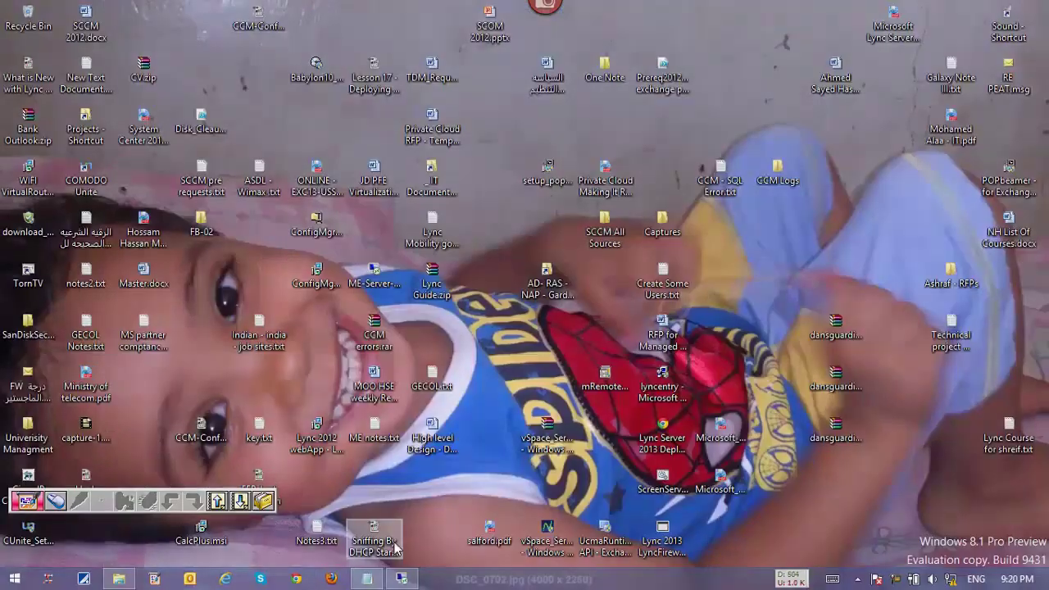
# Launch Remote Desktop Connection Manager via an 'rdc' search and save a new S-Lab group file.
pyautogui.press('super')
pyautogui.write('rdc')
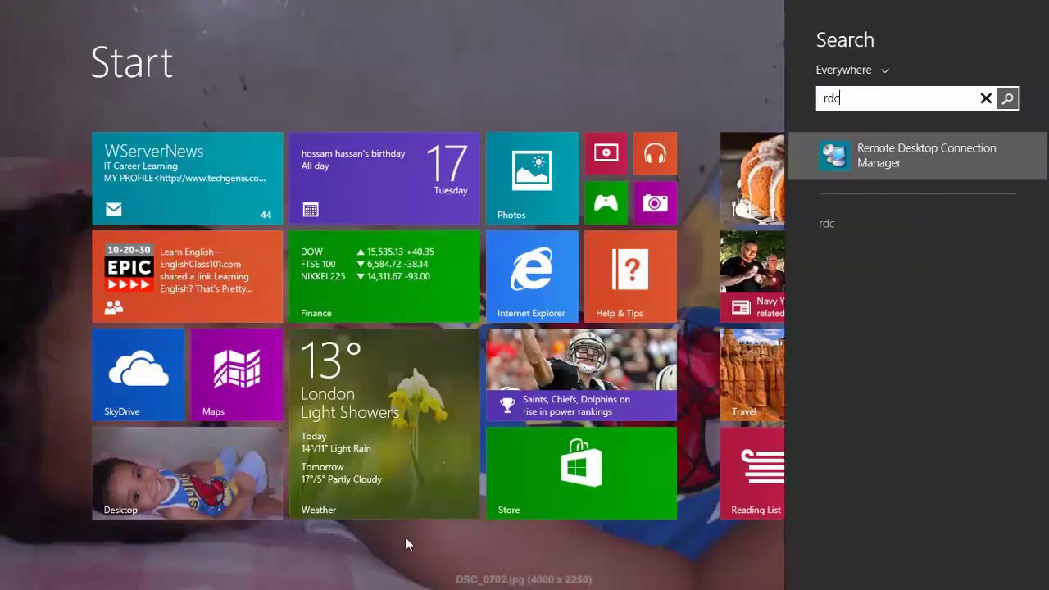
pyautogui.click(875, 164)
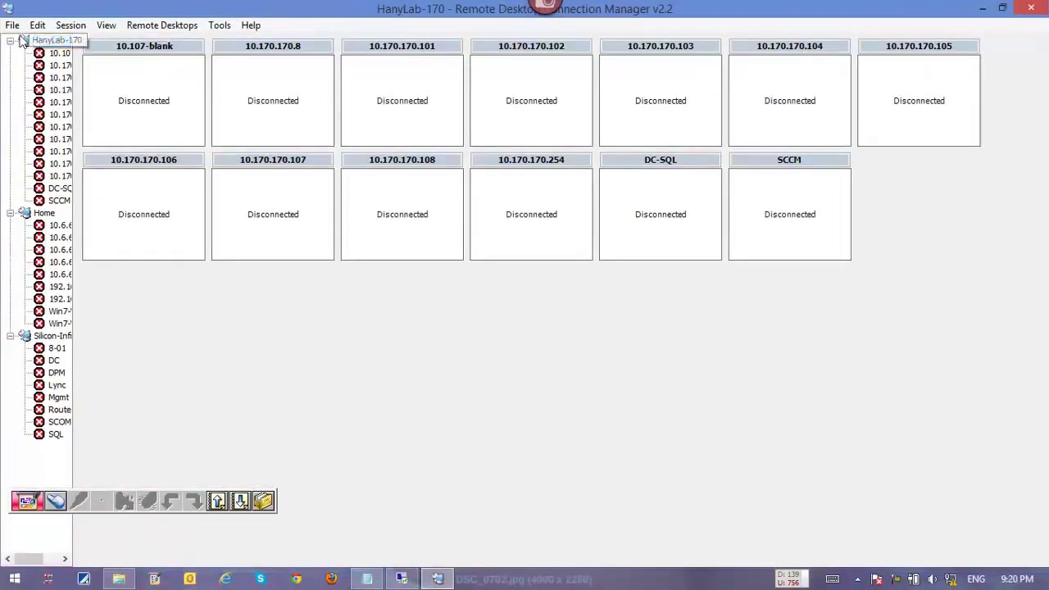
pyautogui.click(12, 24)
pyautogui.click(13, 43)
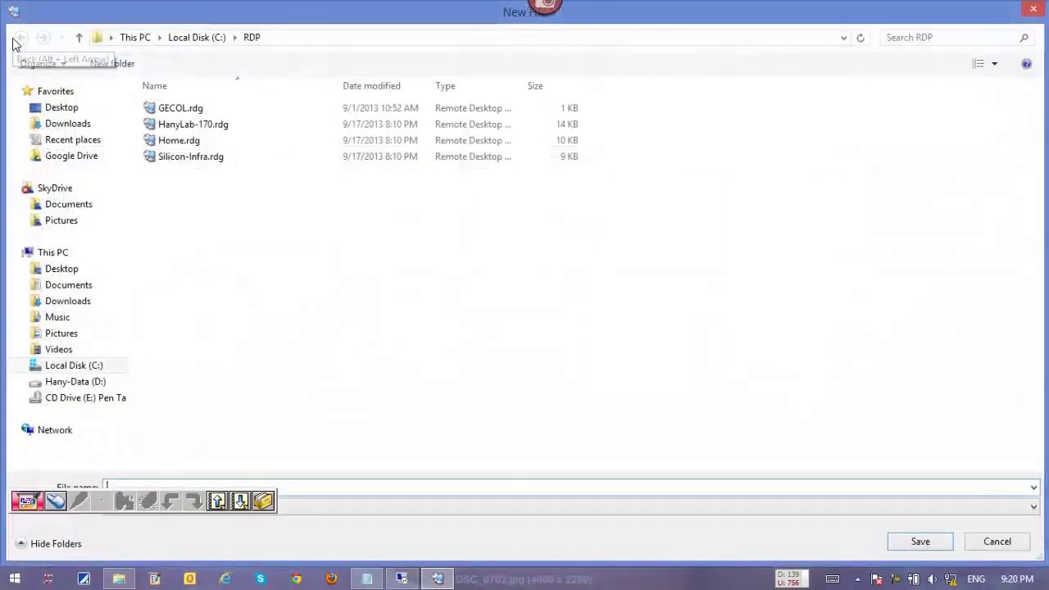
pyautogui.write('S')
pyautogui.write('e')
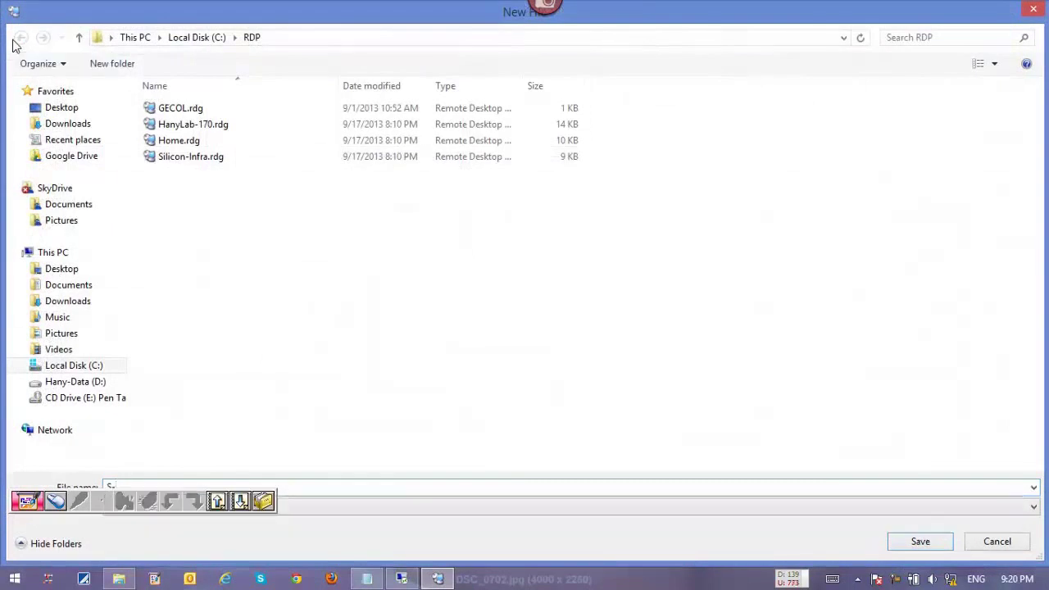
pyautogui.write('Lab')
pyautogui.press('Return')
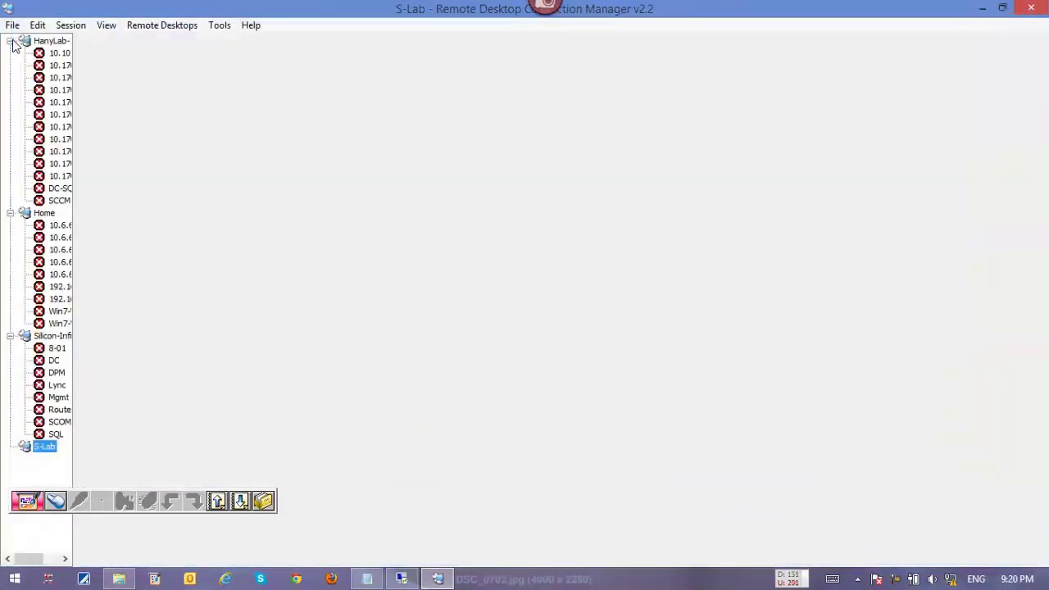
pyautogui.moveTo(99, 483); pyautogui.dragTo(98, 10)
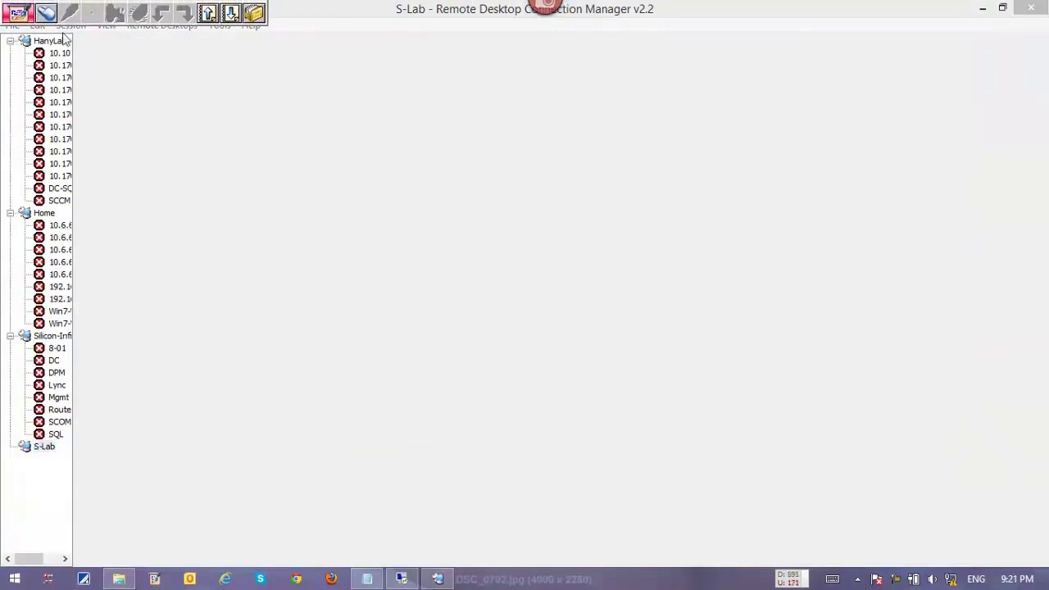
# Add server S-DC at 10.0.0.1 to S-Lab with its own domain administrator logon.
pyautogui.click(9, 40)
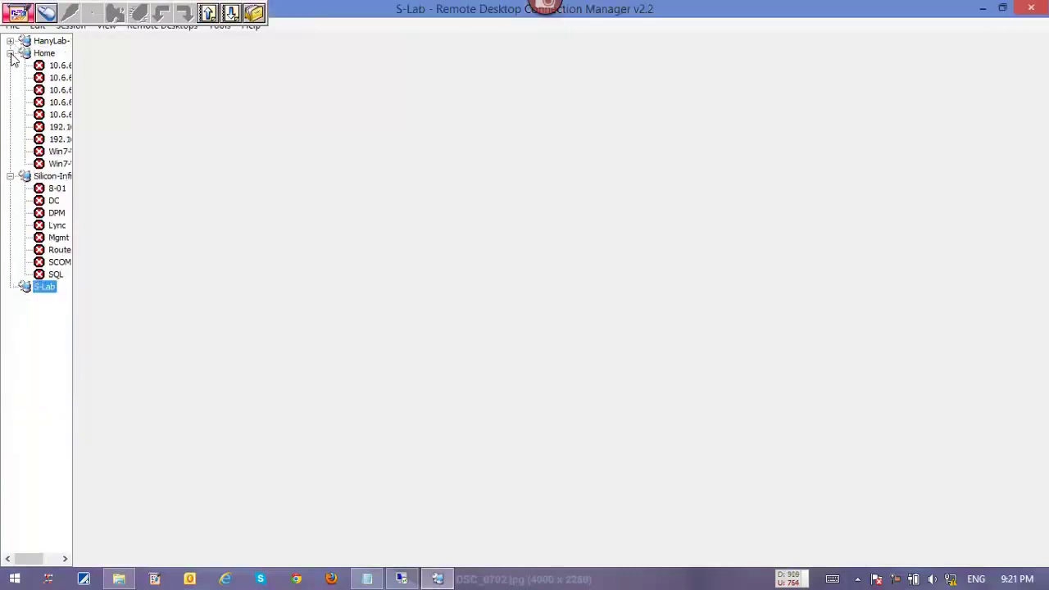
pyautogui.click(10, 53)
pyautogui.click(10, 64)
pyautogui.rightClick(37, 81)
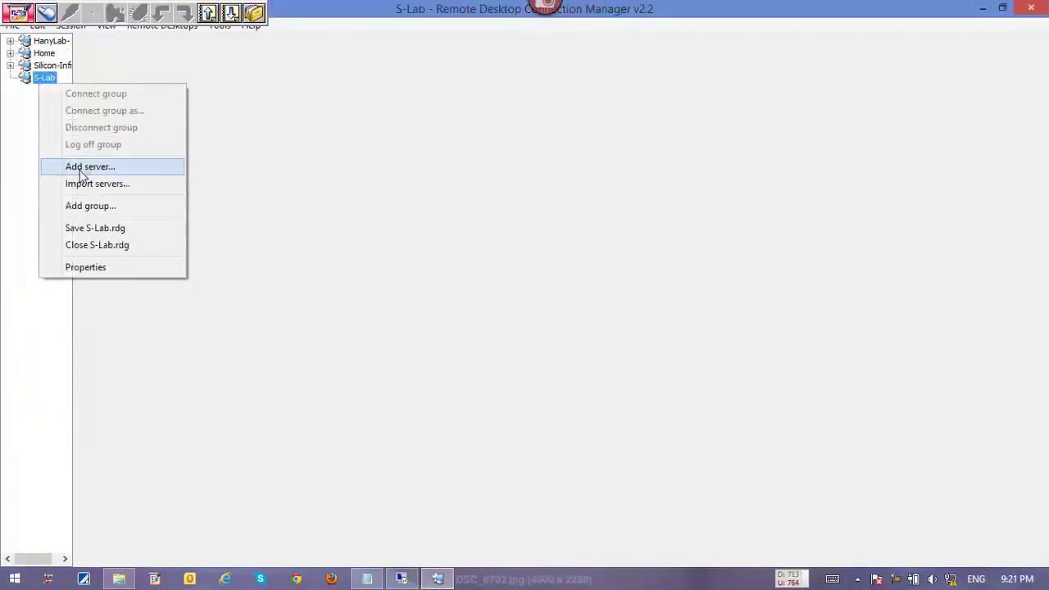
pyautogui.click(74, 167)
pyautogui.write('10.0.0.1')
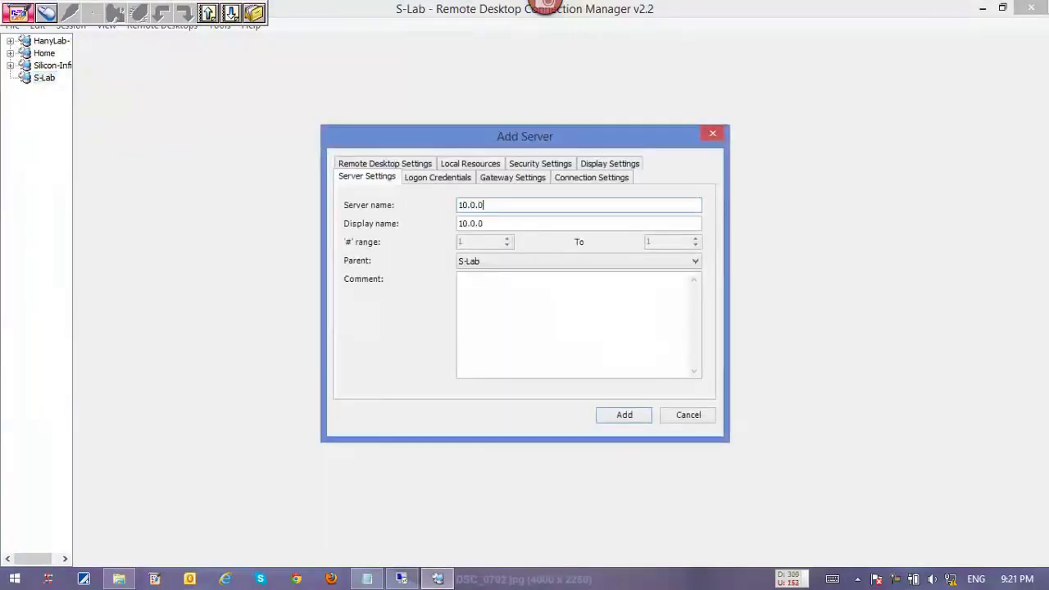
pyautogui.press('Tab')
pyautogui.write('S-DC')
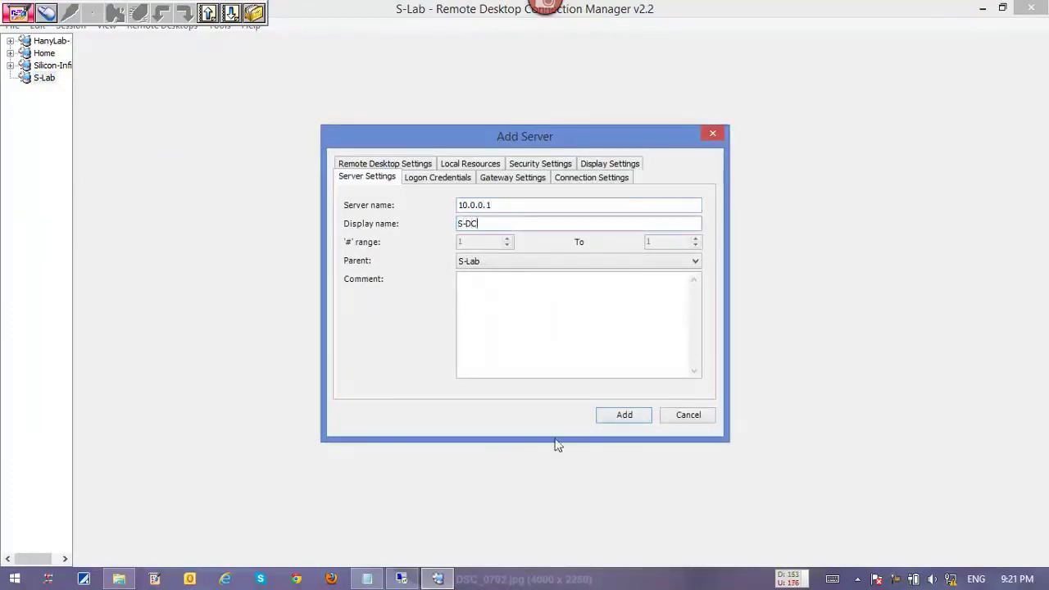
pyautogui.click(439, 177)
pyautogui.click(498, 204)
pyautogui.click(503, 238)
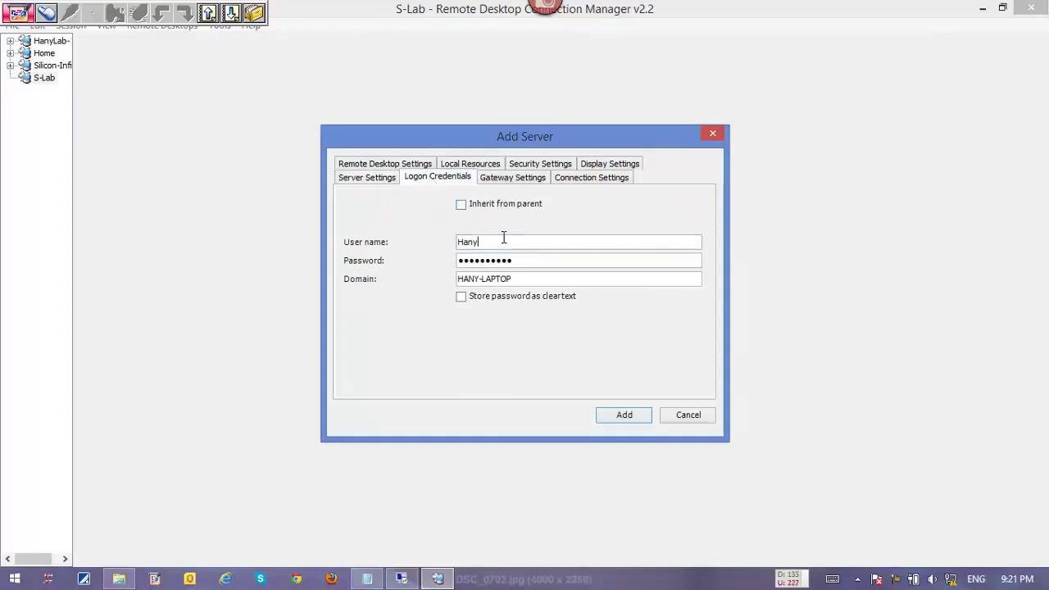
pyautogui.write('MC\\Administrator')
pyautogui.hotkey('ctrl', 'a')
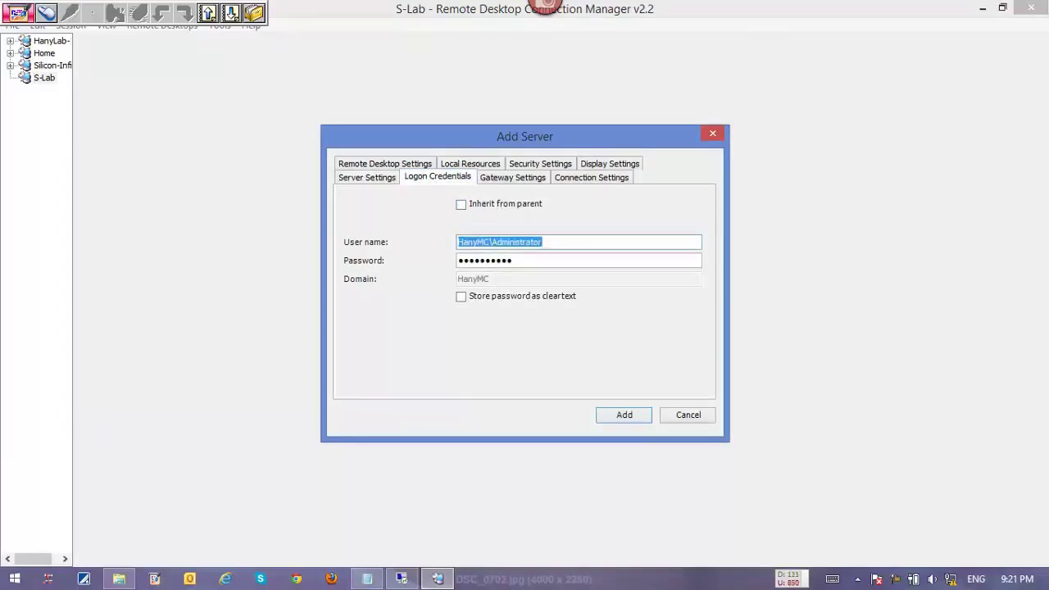
pyautogui.press('Tab')
pyautogui.write('••••••••')
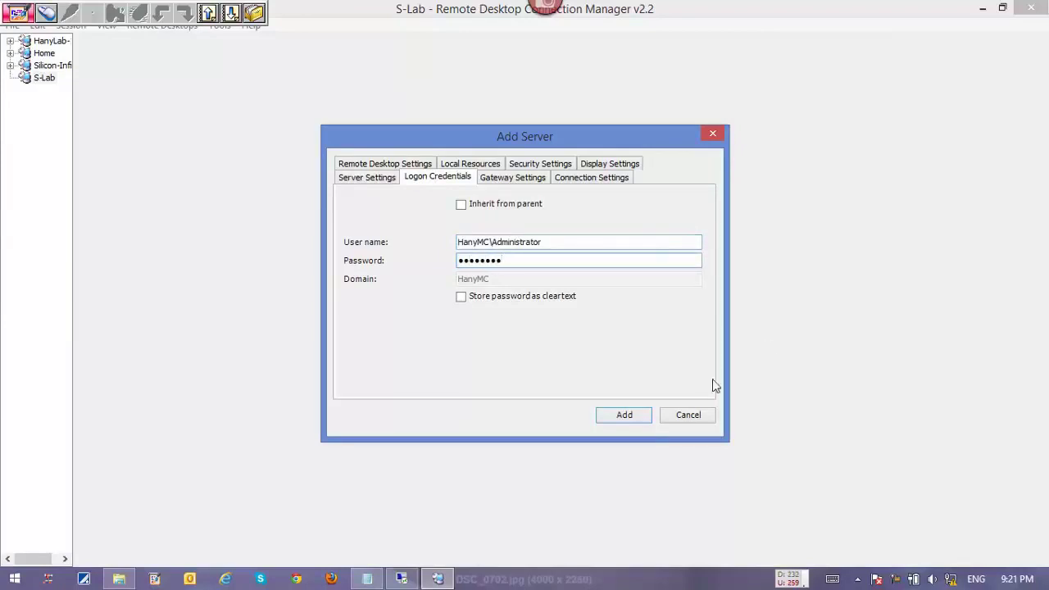
pyautogui.click(625, 416)
# Add server S-SQL at 10.0.0.2 with domain administrator credentials.
pyautogui.click(10, 78)
pyautogui.rightClick(46, 78)
pyautogui.click(95, 162)
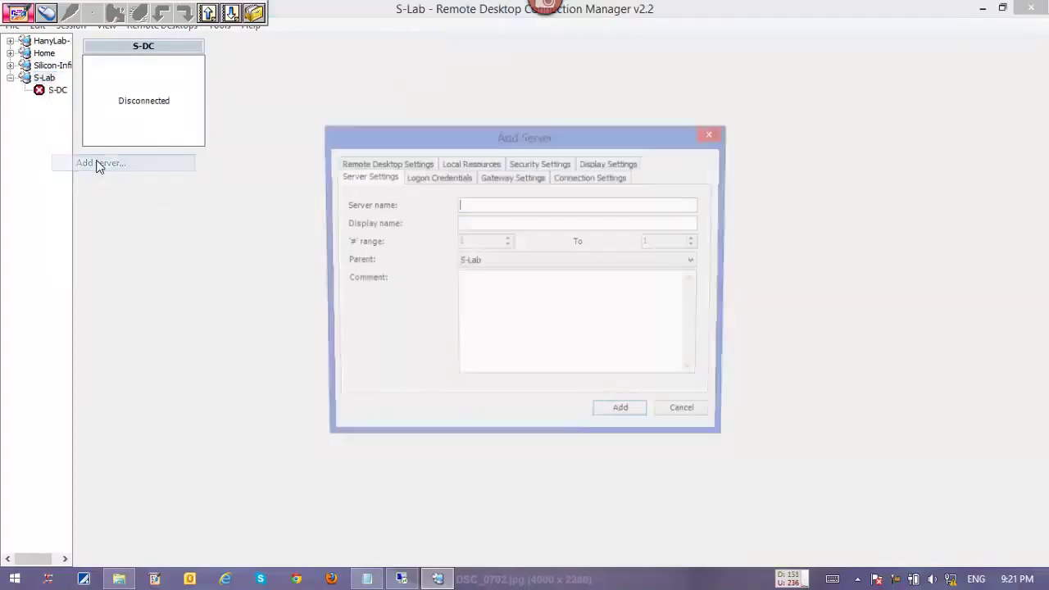
pyautogui.write('10.0.0.2')
pyautogui.press('Tab')
pyautogui.write('S-S')
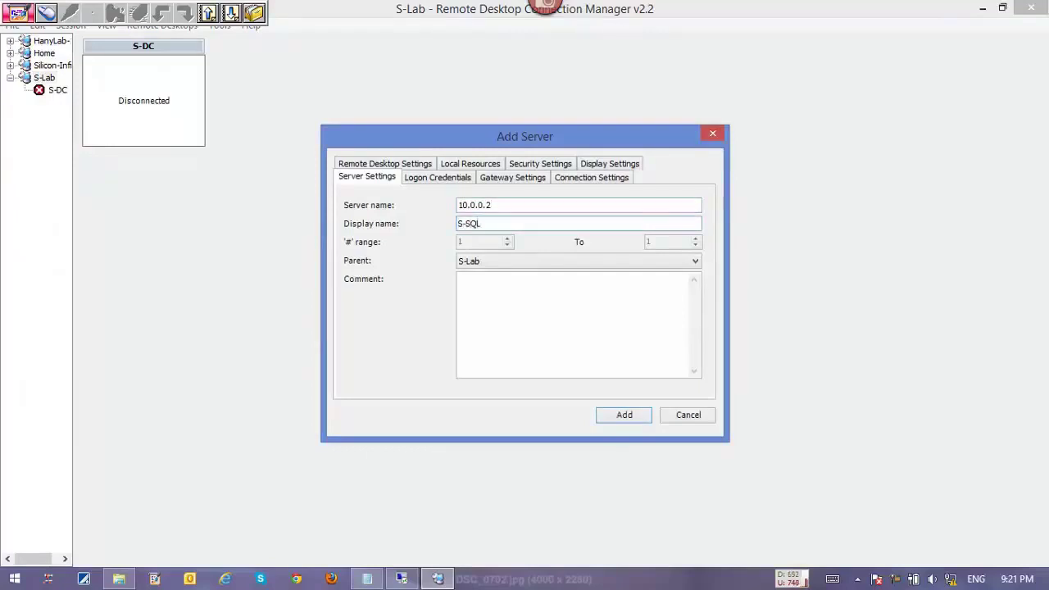
pyautogui.hotkey('ctrl', 'Tab')
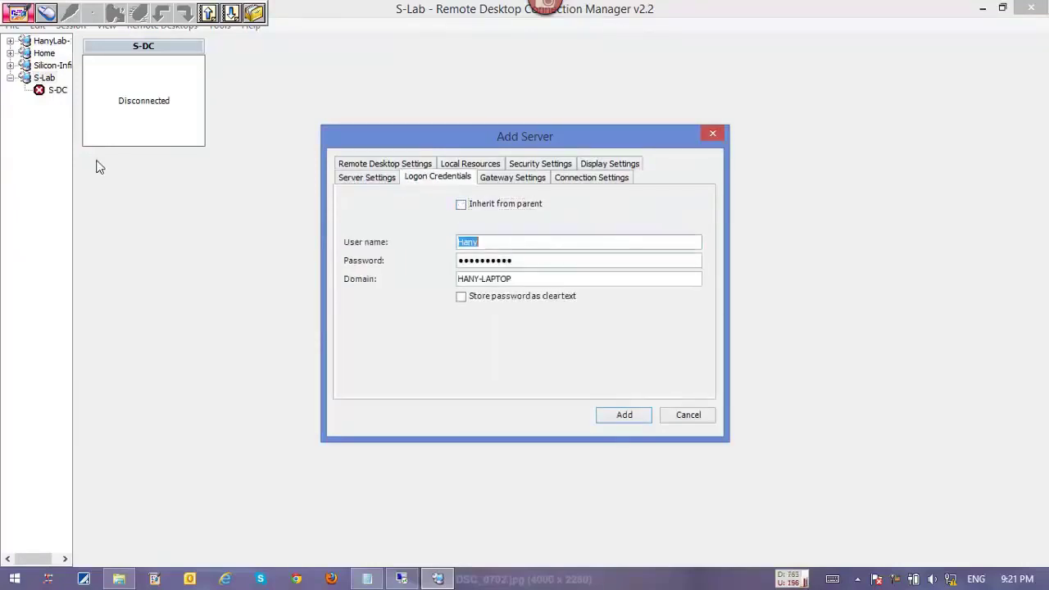
pyautogui.write('HanyMC\\Administrator')
pyautogui.press('Tab')
pyautogui.write('password')
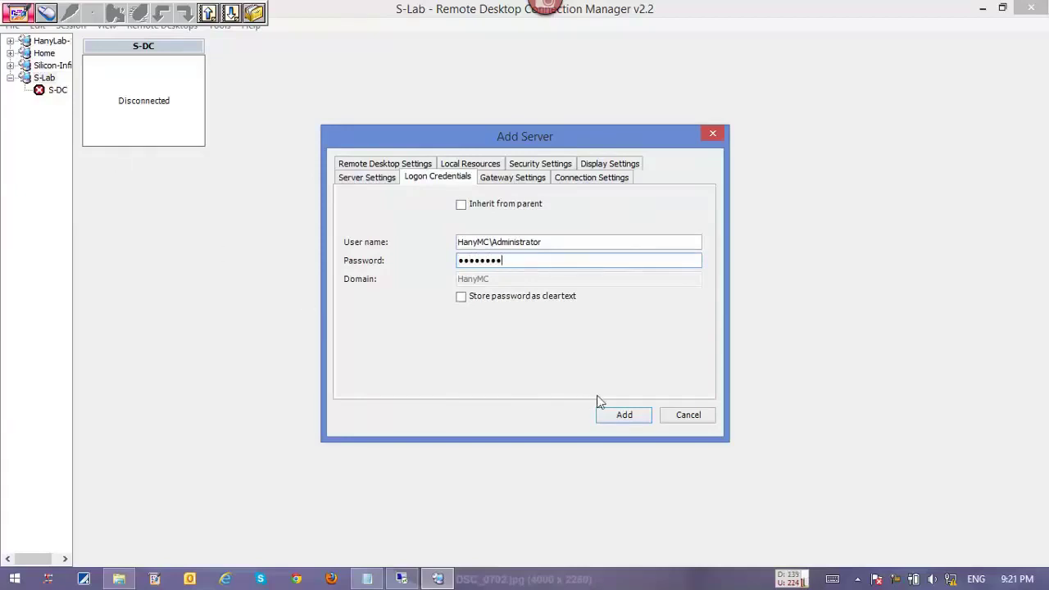
pyautogui.click(624, 414)
# Add server S-FE at 10.0.0.3 with non-inherited domain administrator credentials.
pyautogui.rightClick(47, 78)
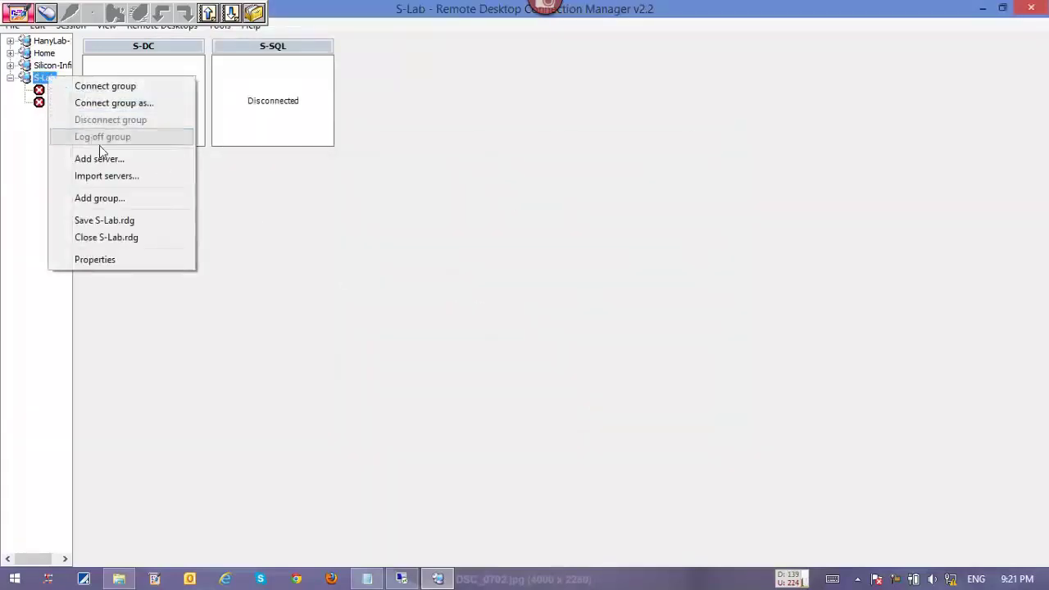
pyautogui.click(104, 158)
pyautogui.write('10.0.0.3')
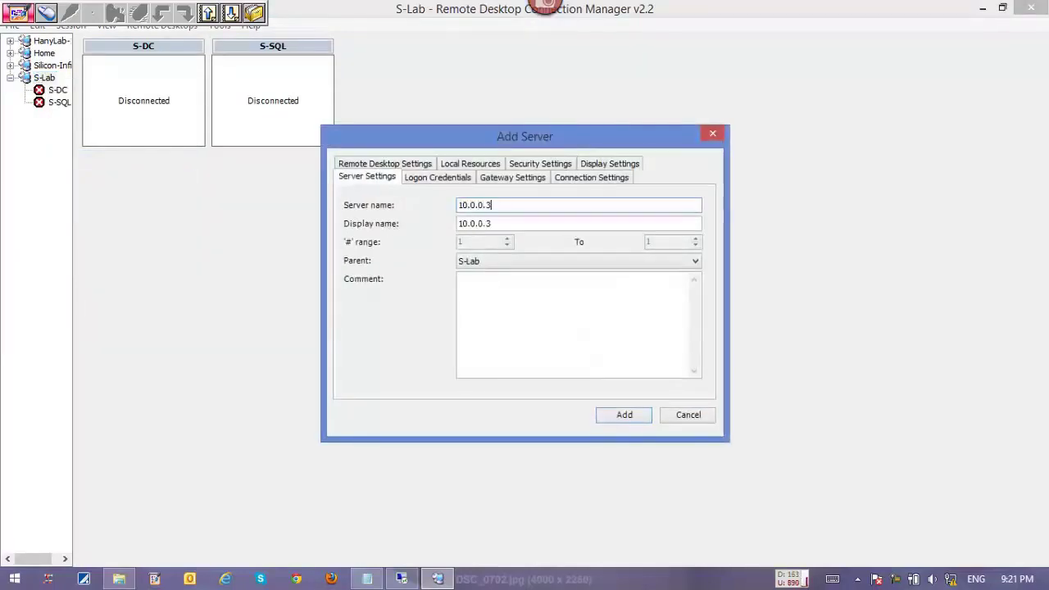
pyautogui.press('Tab')
pyautogui.write('S')
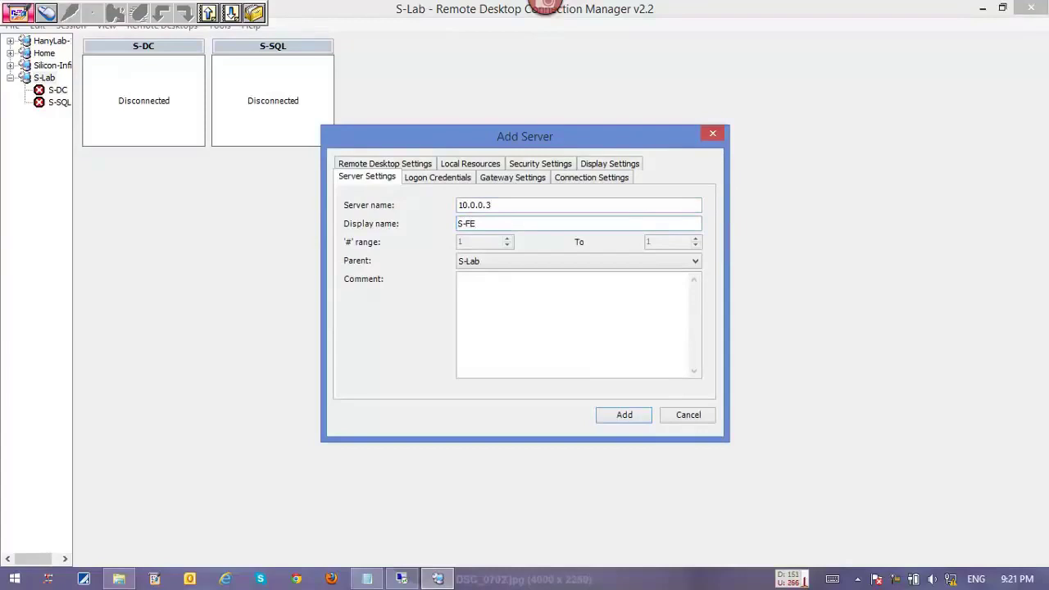
pyautogui.click(445, 179)
pyautogui.click(505, 204)
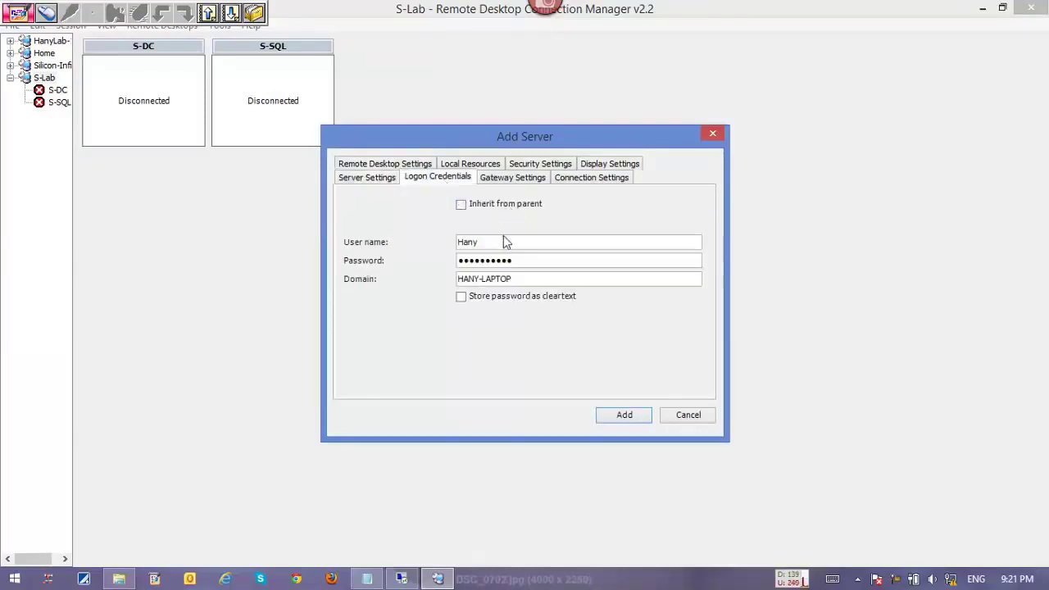
pyautogui.doubleClick(503, 243)
pyautogui.write('HanyMC\\Administrator')
pyautogui.press('Tab')
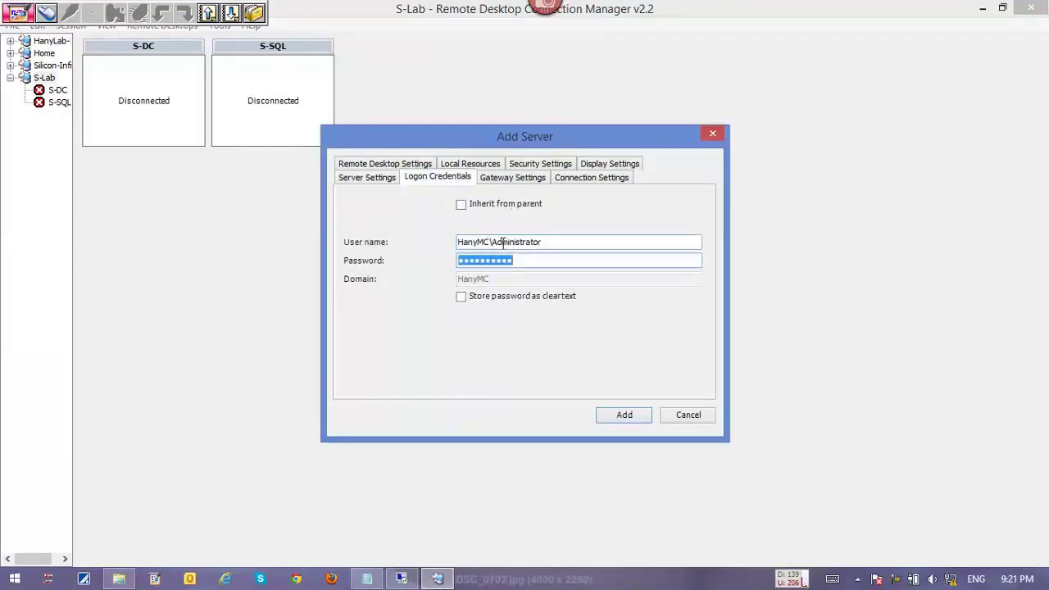
pyautogui.write('••')
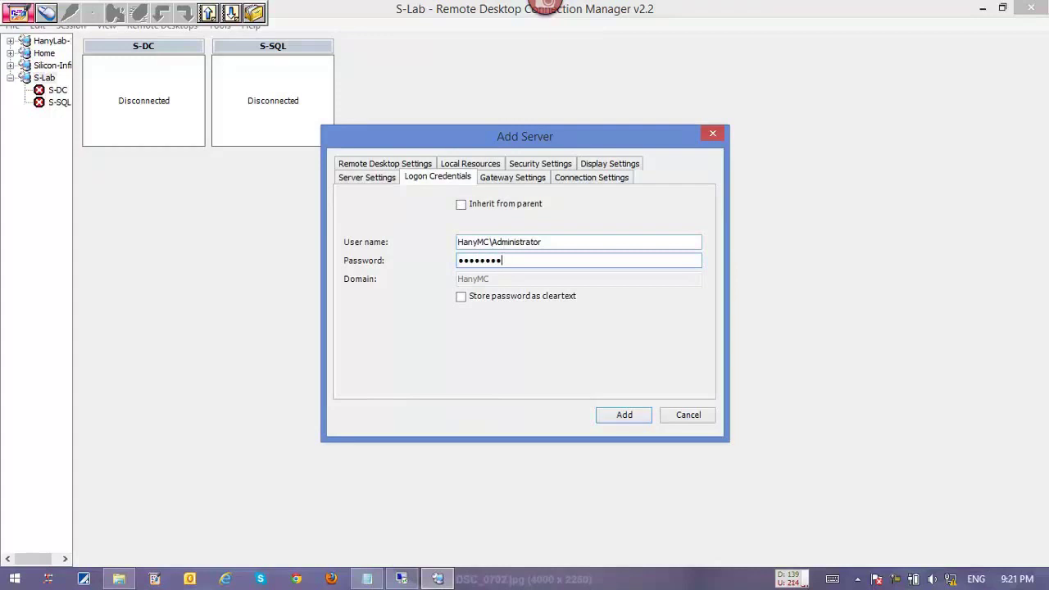
pyautogui.click(603, 418)
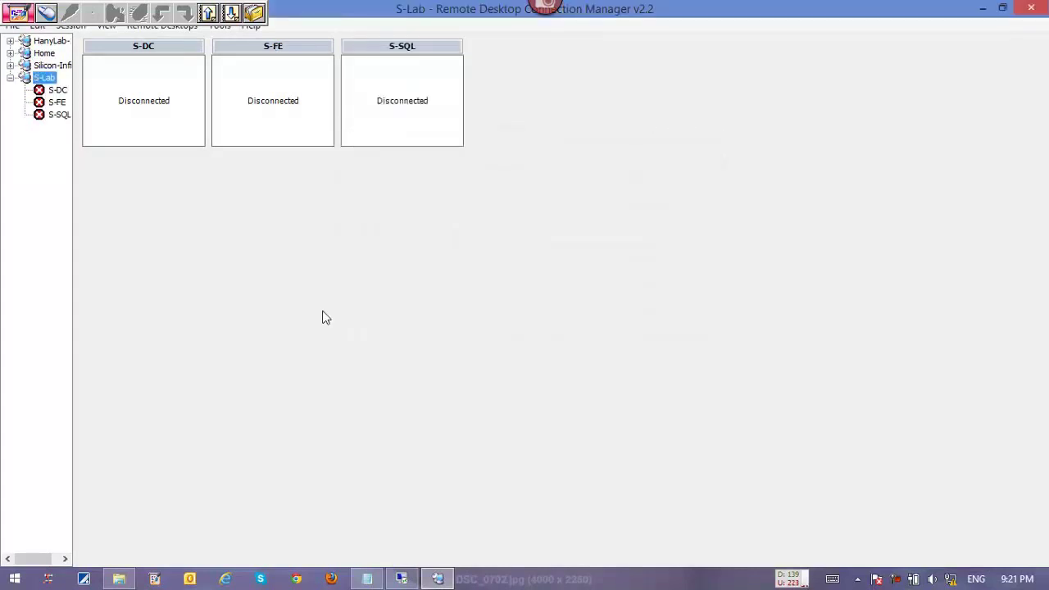
# Attempt to connect to S-DC, then open Network Connections (ncpa.cpl) and select the Ethernet adapter.
pyautogui.doubleClick(67, 92)
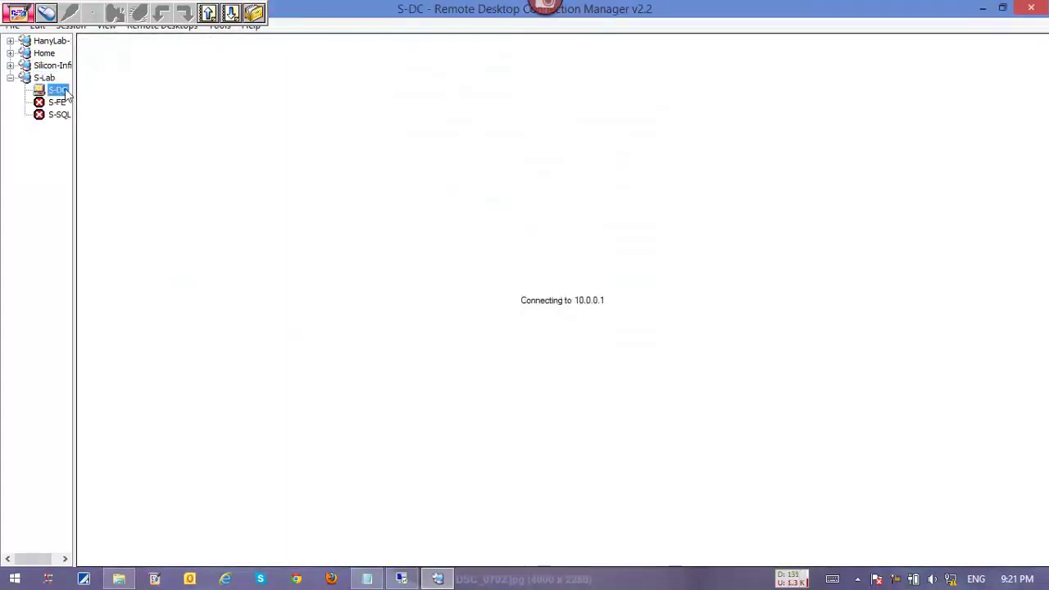
pyautogui.press('super+r')
pyautogui.write('ncpa.cpl')
pyautogui.press('Return')
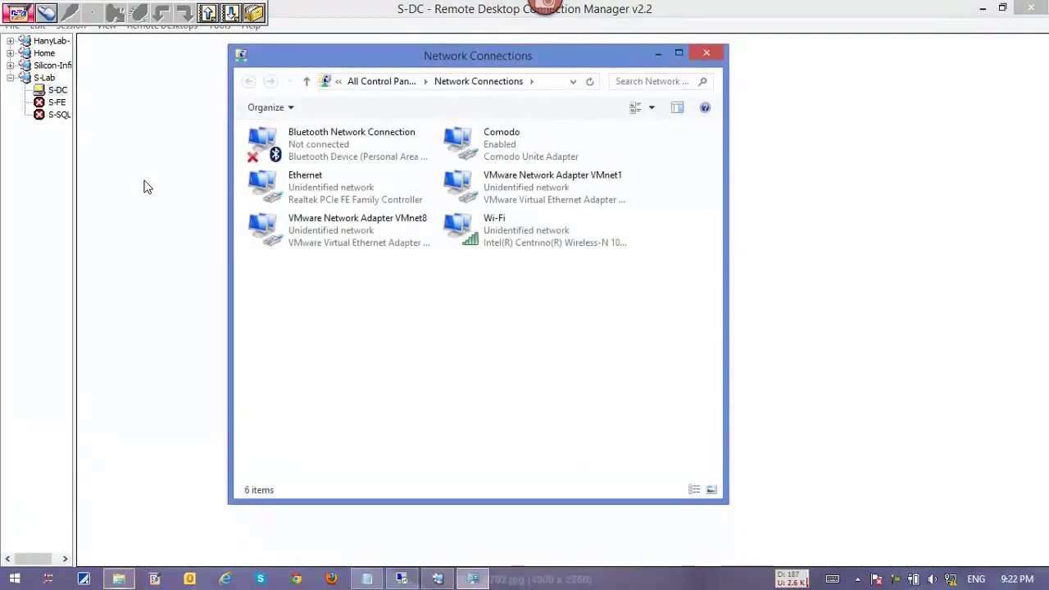
pyautogui.press('Down')
pyautogui.press('Right')
pyautogui.press('Left')
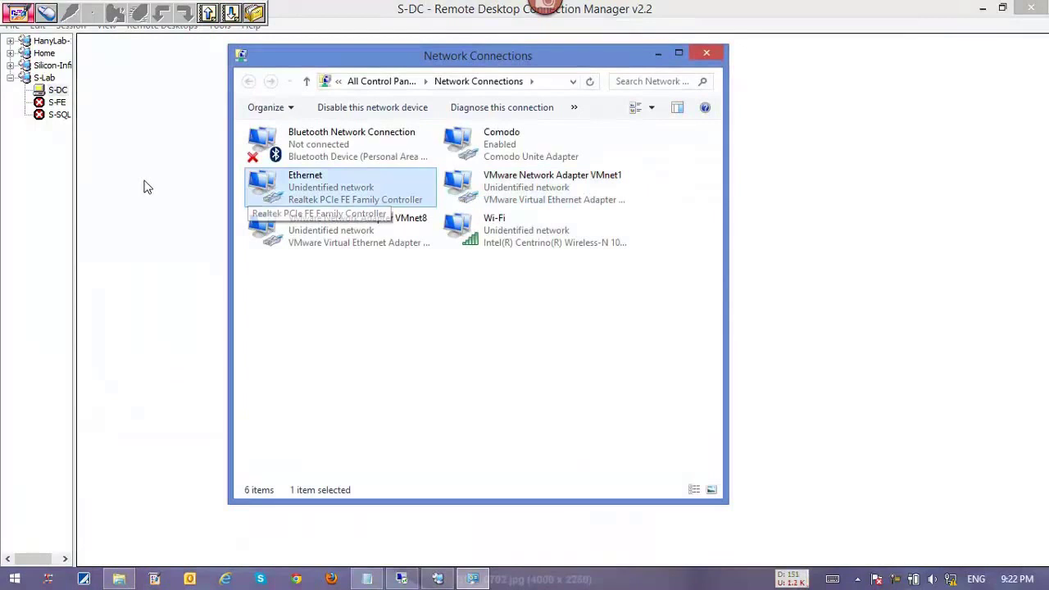
# Add 100.0.0.199 with mask 255.0.0.0 as an extra IPv4 address on Ethernet and apply.
pyautogui.hotkey('alt', 'Return')
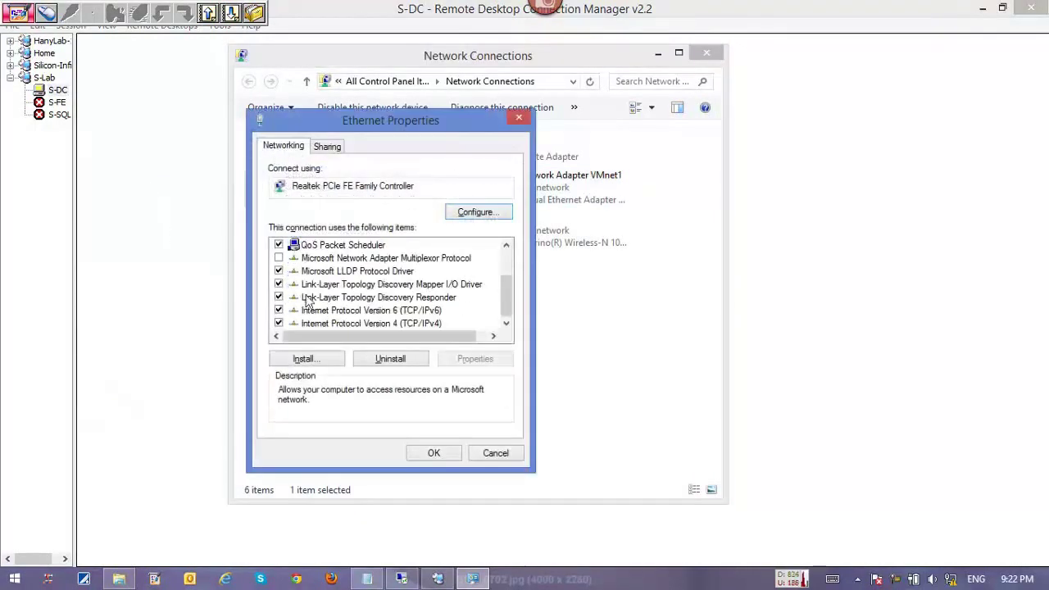
pyautogui.doubleClick(369, 323)
pyautogui.click(541, 467)
pyautogui.click(424, 322)
pyautogui.write('100 . ')
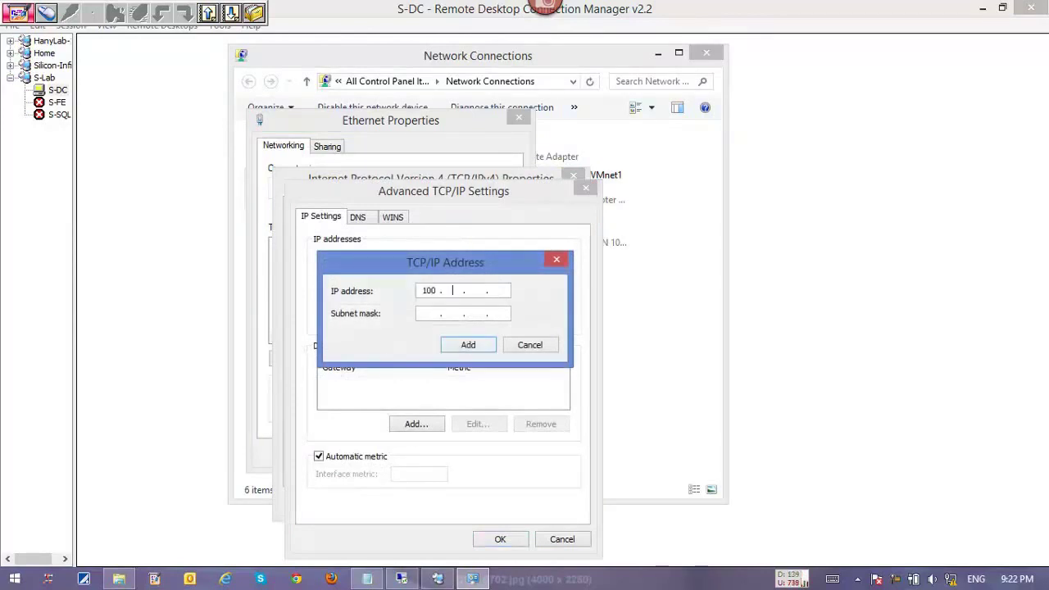
pyautogui.write('0 . 0 . 199')
pyautogui.press('Tab')
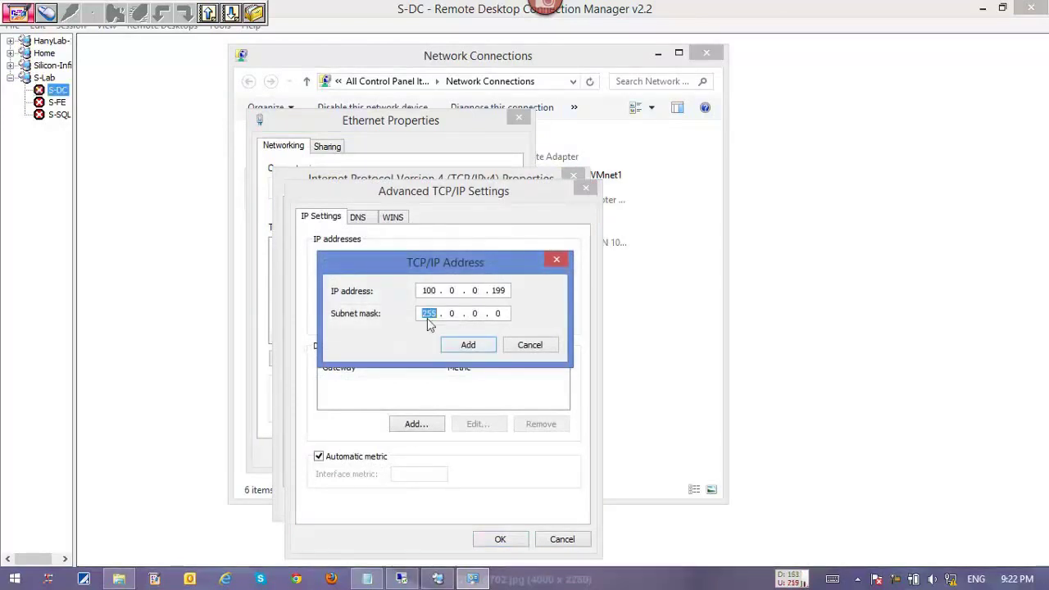
pyautogui.press('Return')
pyautogui.click(489, 534)
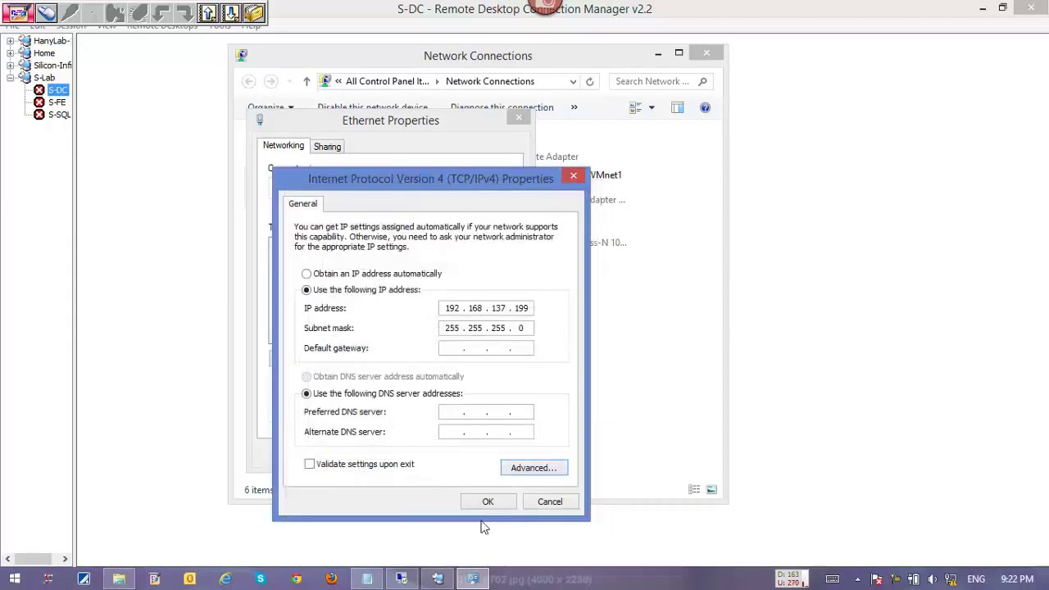
pyautogui.click(487, 501)
pyautogui.click(414, 452)
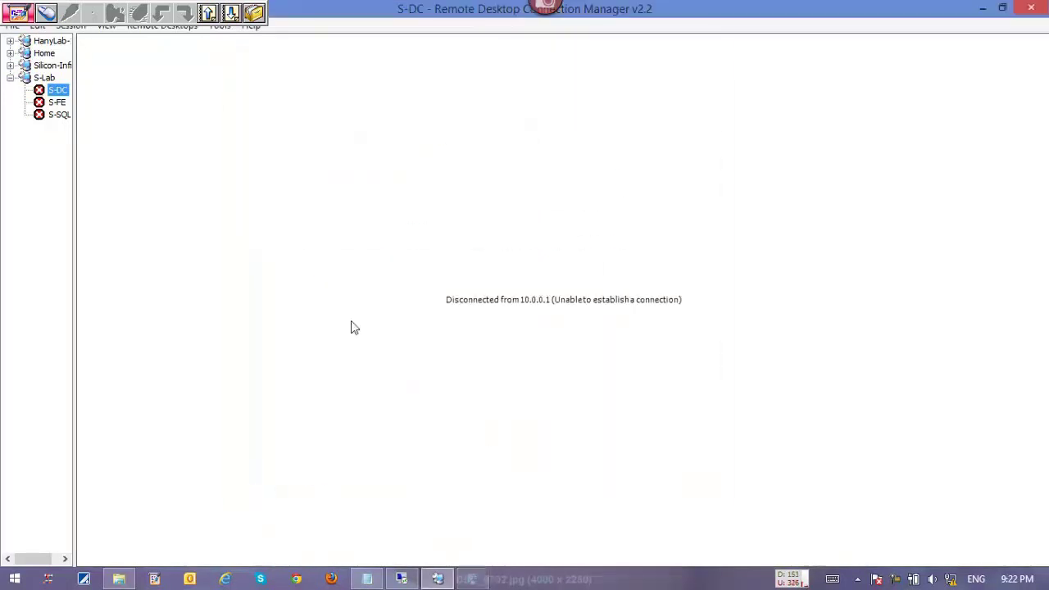
# Reconnect to S-DC and open a Command Prompt at the C:\ root.
pyautogui.doubleClick(59, 92)
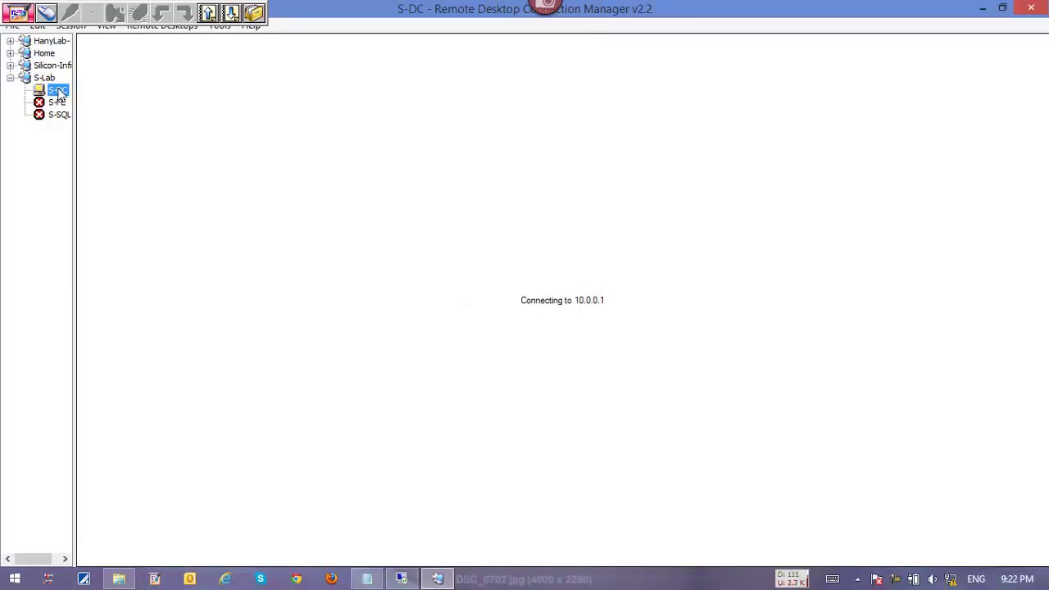
pyautogui.press('super+r')
pyautogui.write('cmd')
pyautogui.press('Return')
pyautogui.write('cd\\')
pyautogui.press('Return')
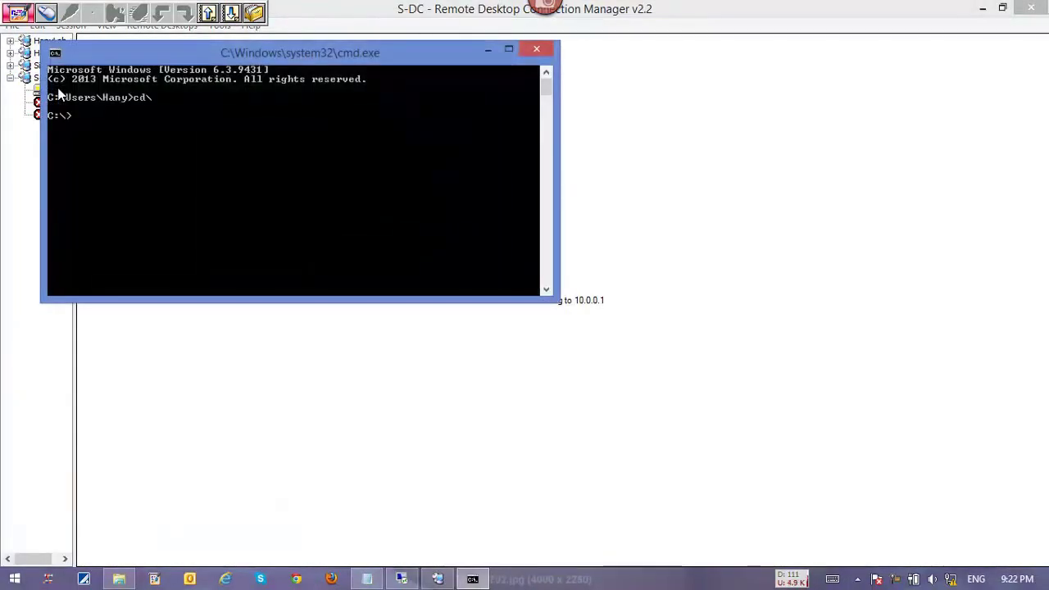
# Ping 10.0.0.1, then restart it as a continuous ping 10.0.0.1 -t.
pyautogui.write('ping 10.0.')
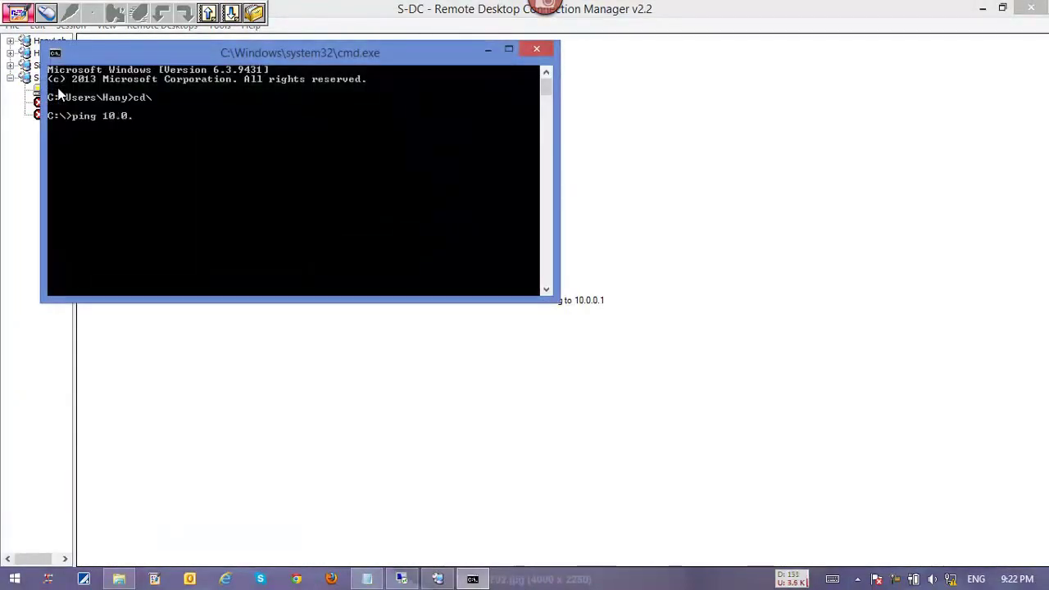
pyautogui.write('0.1')
pyautogui.press('Return')
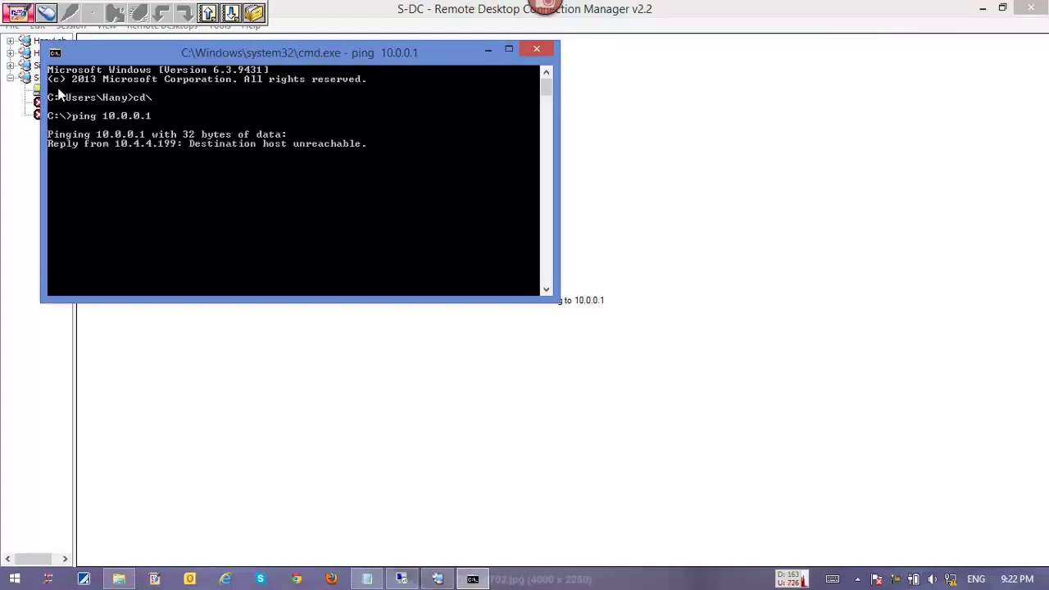
pyautogui.hotkey('ctrl', 'c')
pyautogui.press('Up')
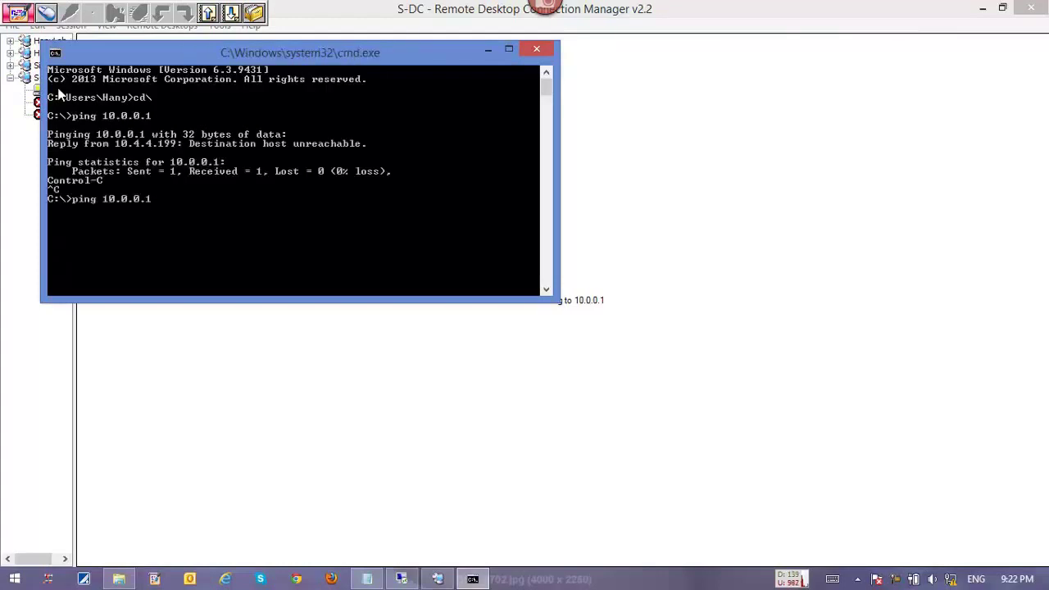
pyautogui.press('BackSpace')
pyautogui.write('-t')
pyautogui.press('Return')
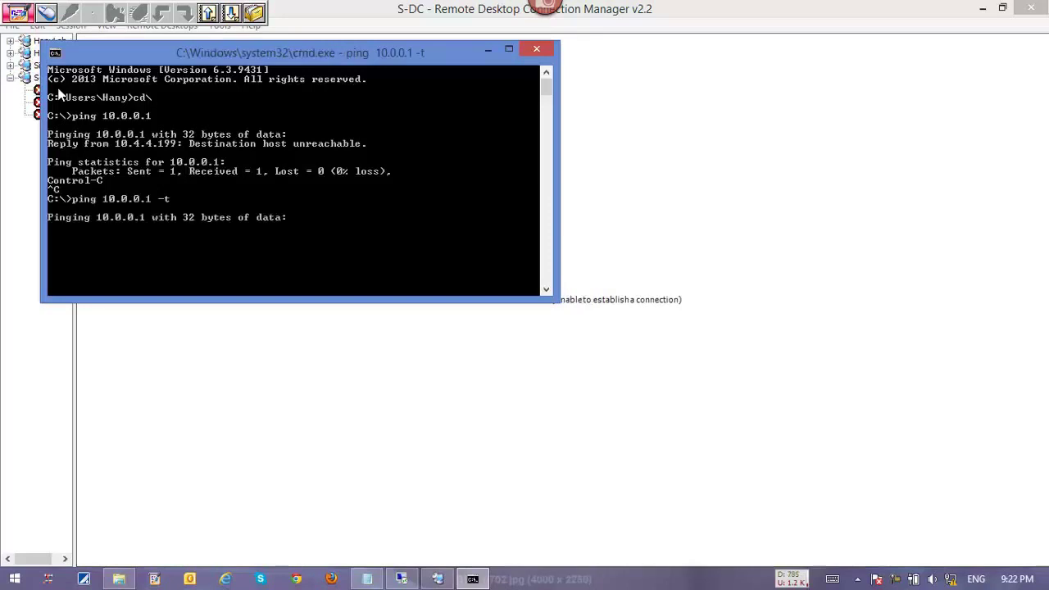
# Open the Network Connections list with ncpa.cpl.
pyautogui.press('super+r')
pyautogui.write('nc')
pyautogui.press('Down')
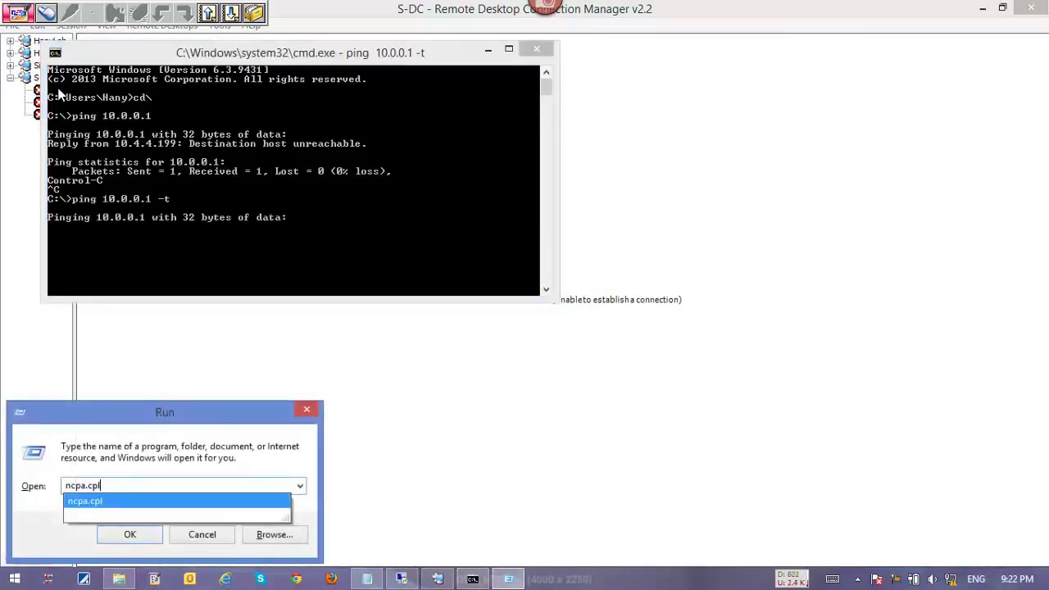
pyautogui.press('Return')
# Disable the Comodo and Wi-Fi network adapters.
pyautogui.rightClick(536, 155)
pyautogui.click(424, 190)
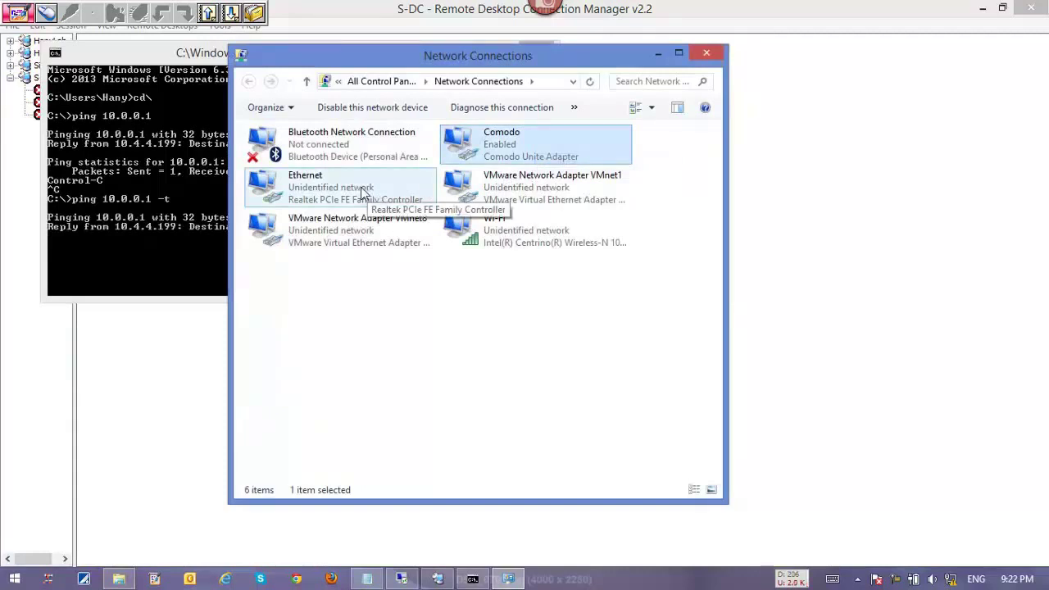
pyautogui.click(501, 238)
pyautogui.rightClick(501, 237)
pyautogui.click(524, 238)
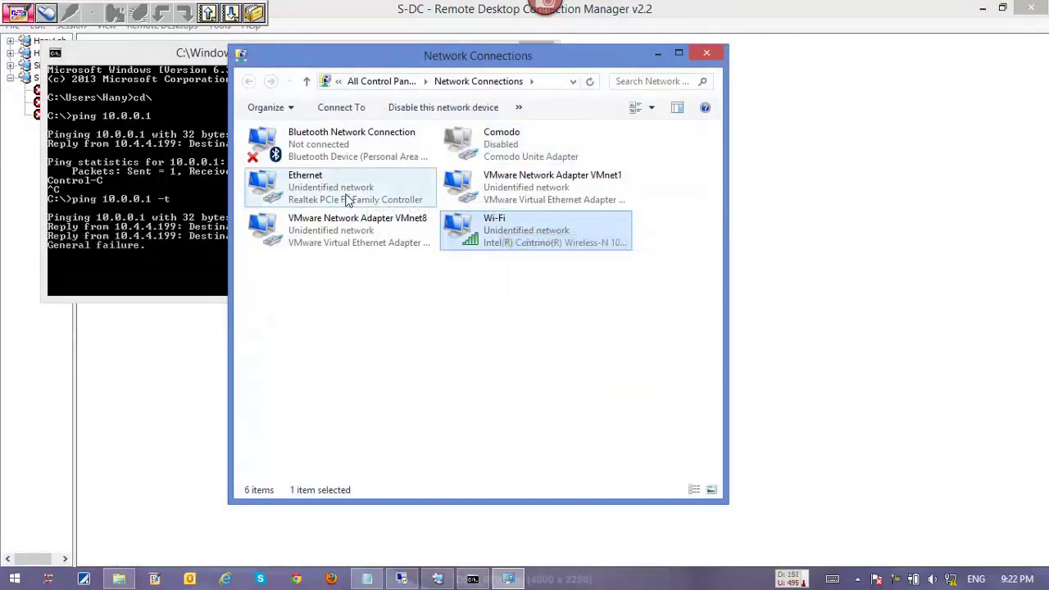
# Check the ping output and review the Ethernet connection details.
pyautogui.click(185, 197)
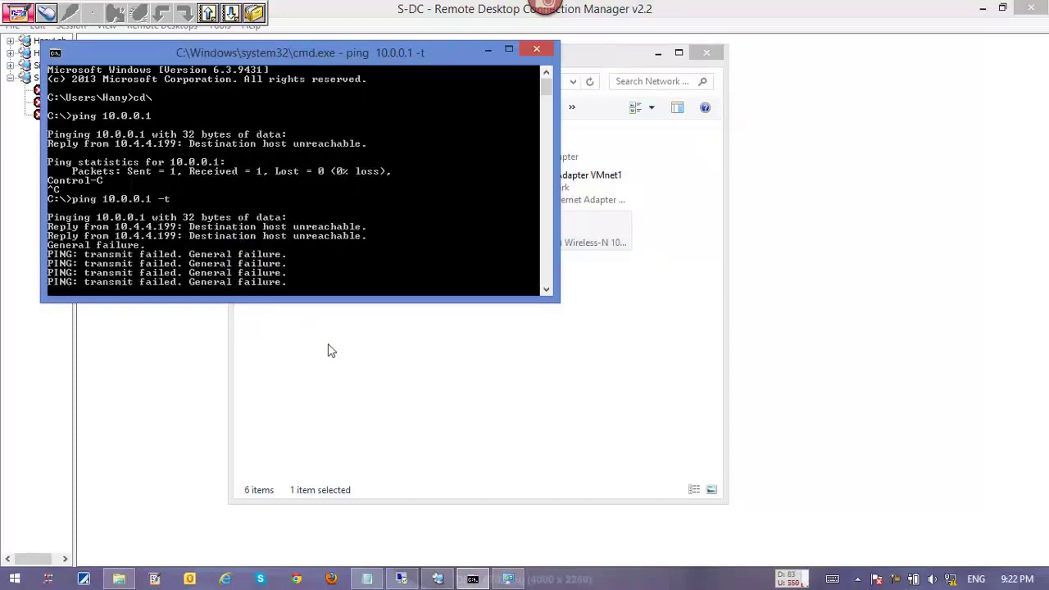
pyautogui.click(352, 315)
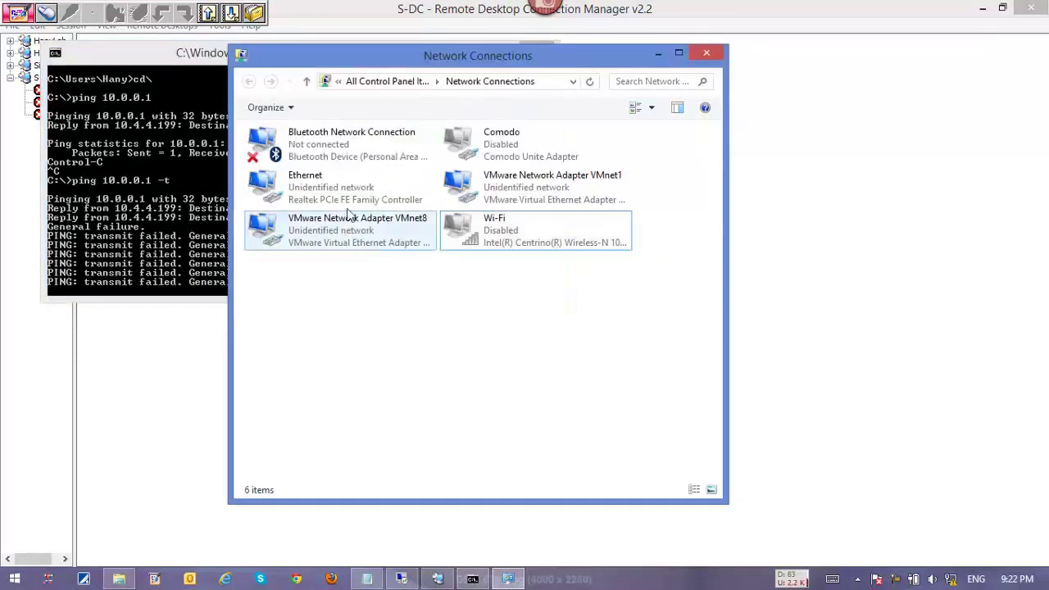
pyautogui.doubleClick(346, 199)
pyautogui.click(435, 276)
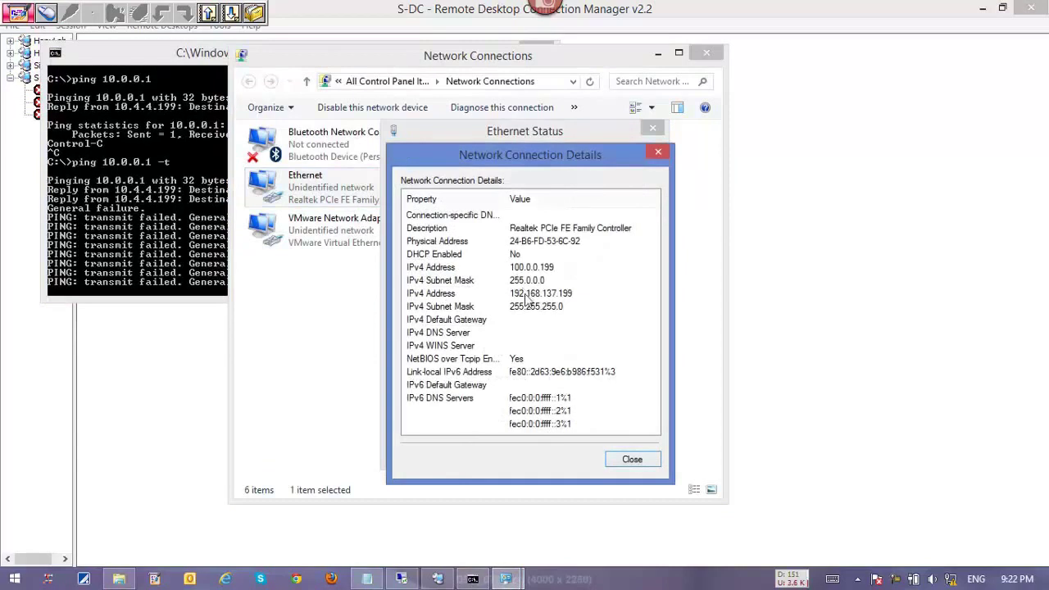
pyautogui.click(632, 459)
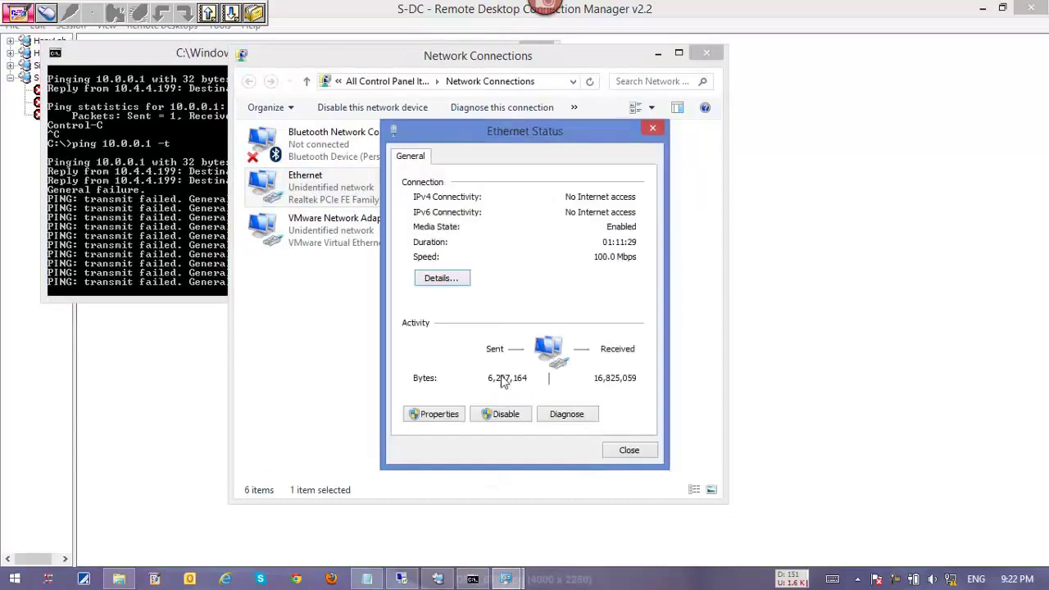
# Change the extra Ethernet IP from 100.0.0.199 to 10.0.0.199 and apply all dialogs.
pyautogui.click(496, 407)
pyautogui.scroll(-2, 438, 283)
pyautogui.doubleClick(528, 346)
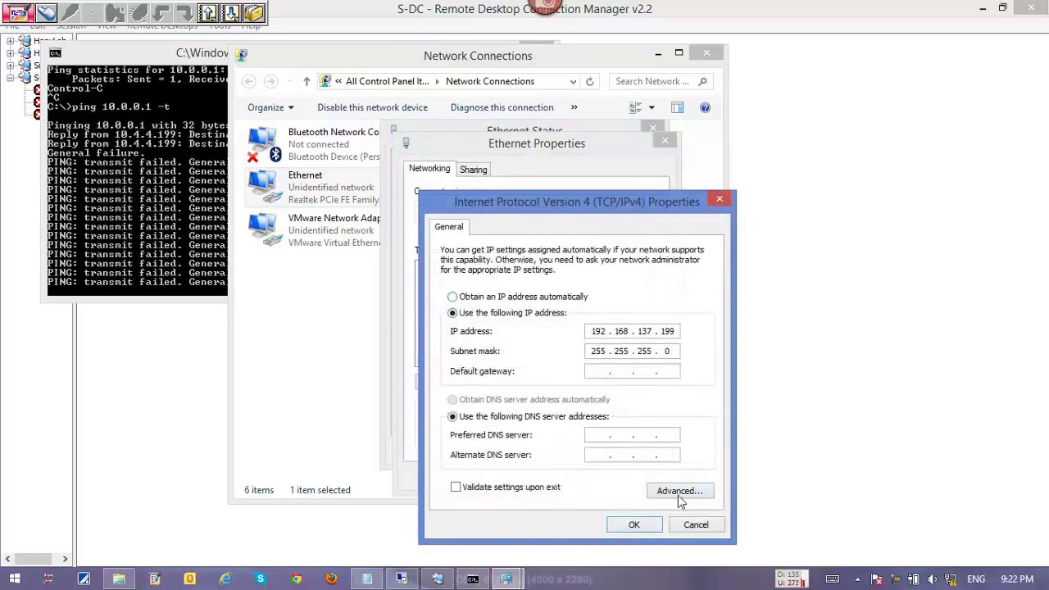
pyautogui.click(679, 490)
pyautogui.click(653, 323)
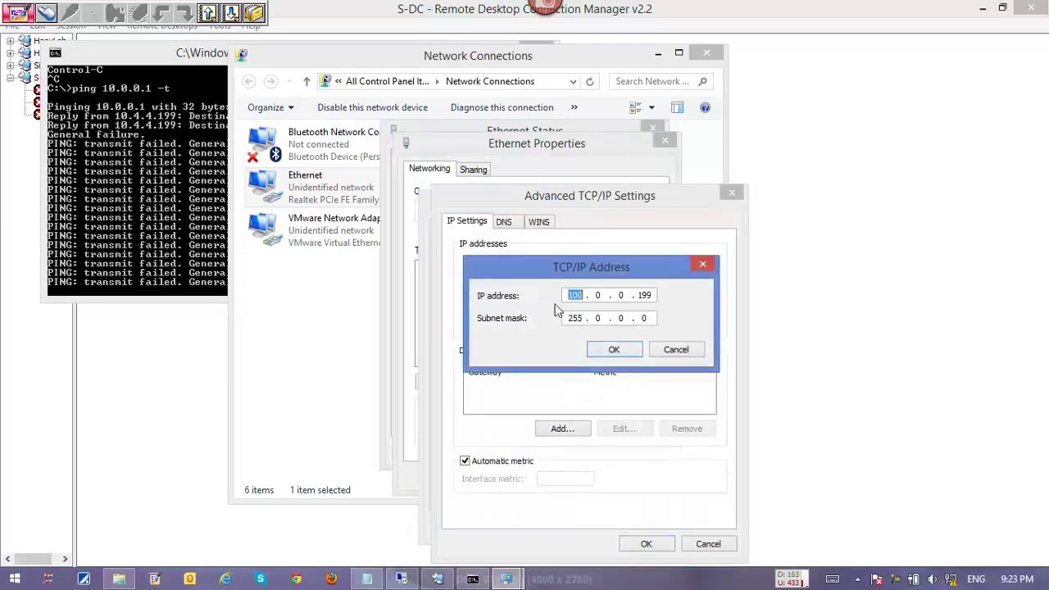
pyautogui.click(582, 296)
pyautogui.press('BackSpace')
pyautogui.click(609, 350)
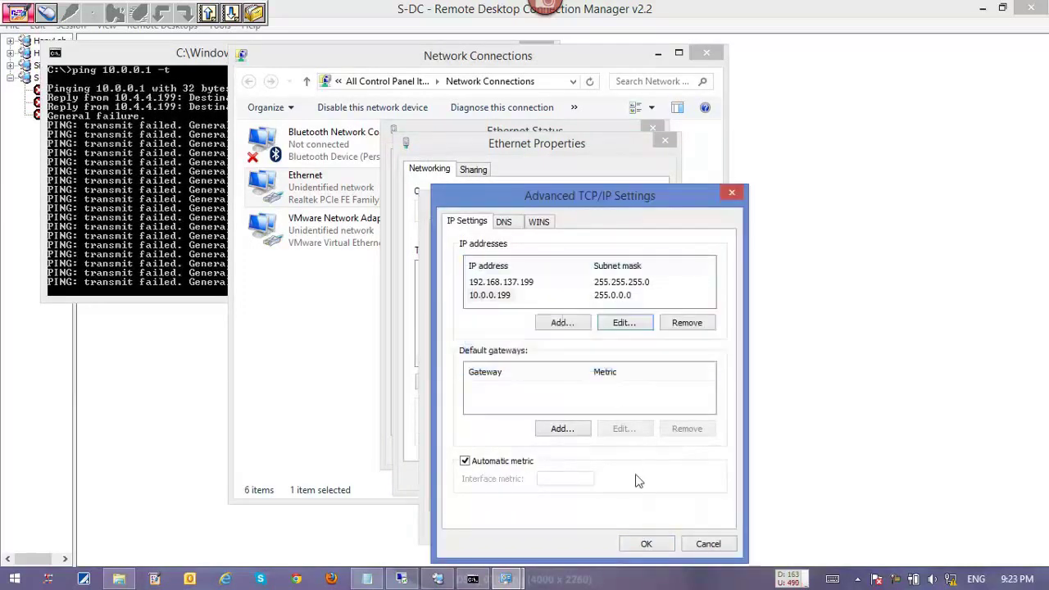
pyautogui.click(646, 545)
pyautogui.click(632, 524)
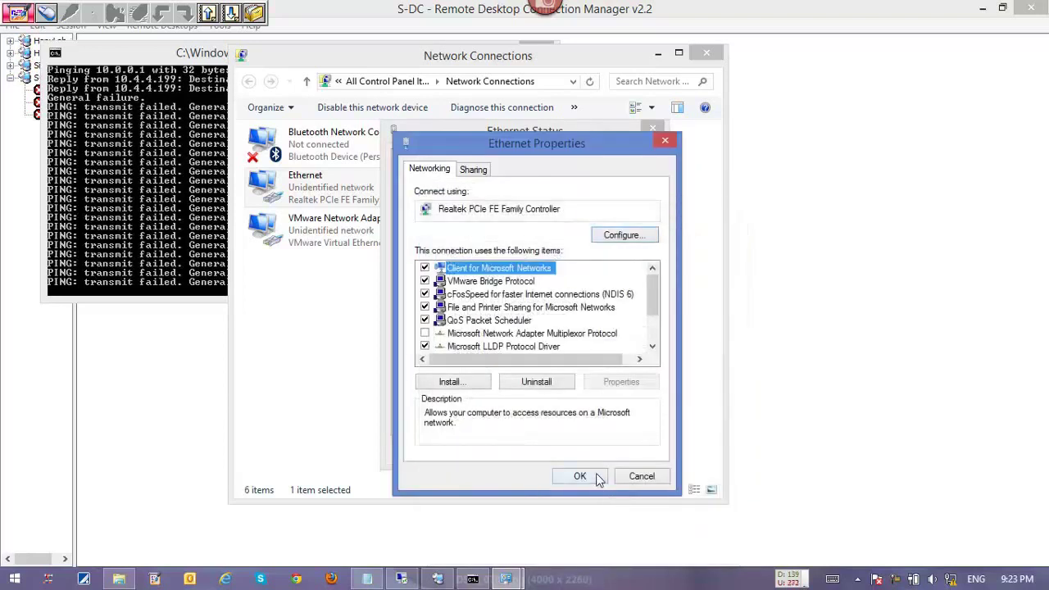
pyautogui.click(580, 478)
pyautogui.click(707, 52)
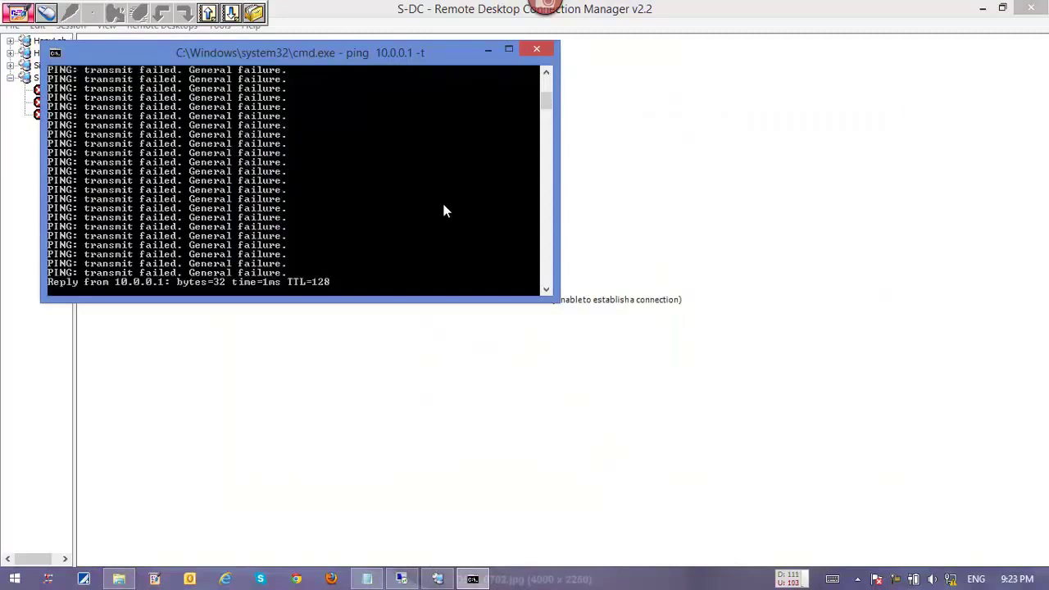
# Reconnect the S-DC, S-FE and S-SQL sessions, then view S-DC and tidy its console columns.
pyautogui.hotkey('alt', 'Tab')
pyautogui.doubleClick(62, 93)
pyautogui.doubleClick(59, 103)
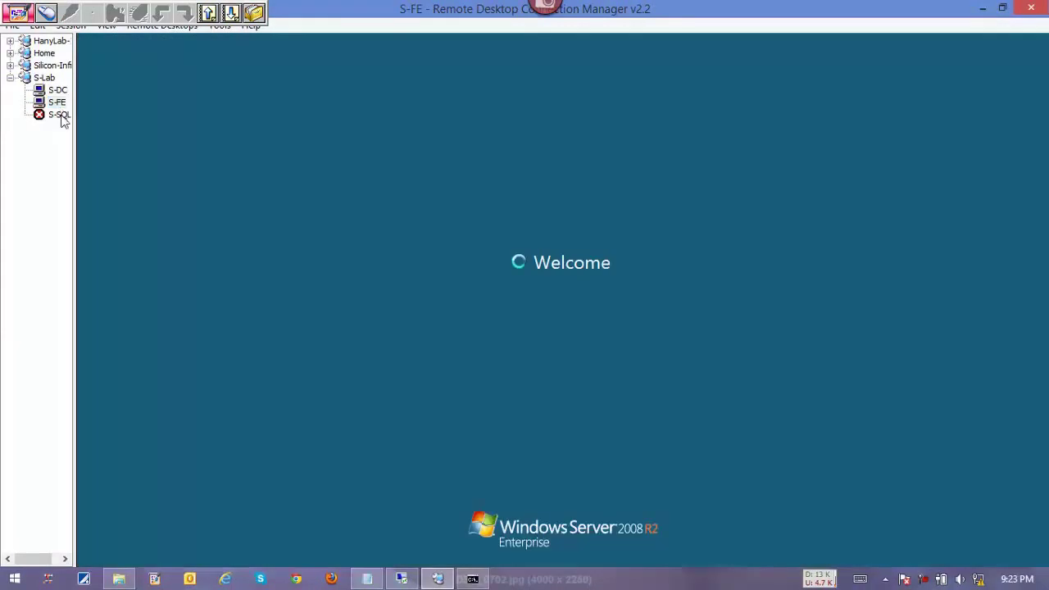
pyautogui.doubleClick(60, 115)
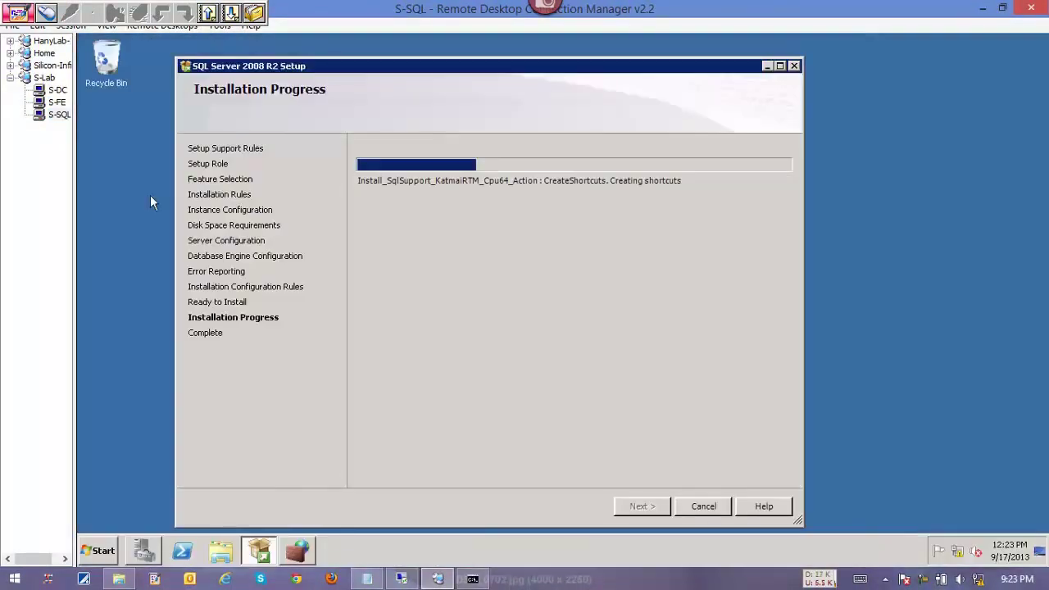
pyautogui.click(57, 90)
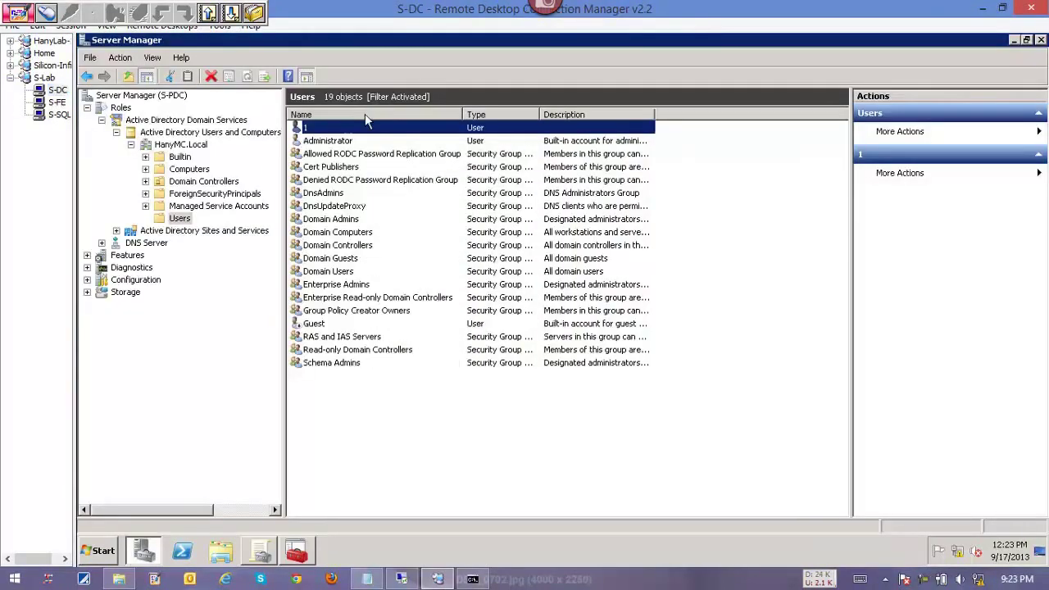
pyautogui.doubleClick(537, 117)
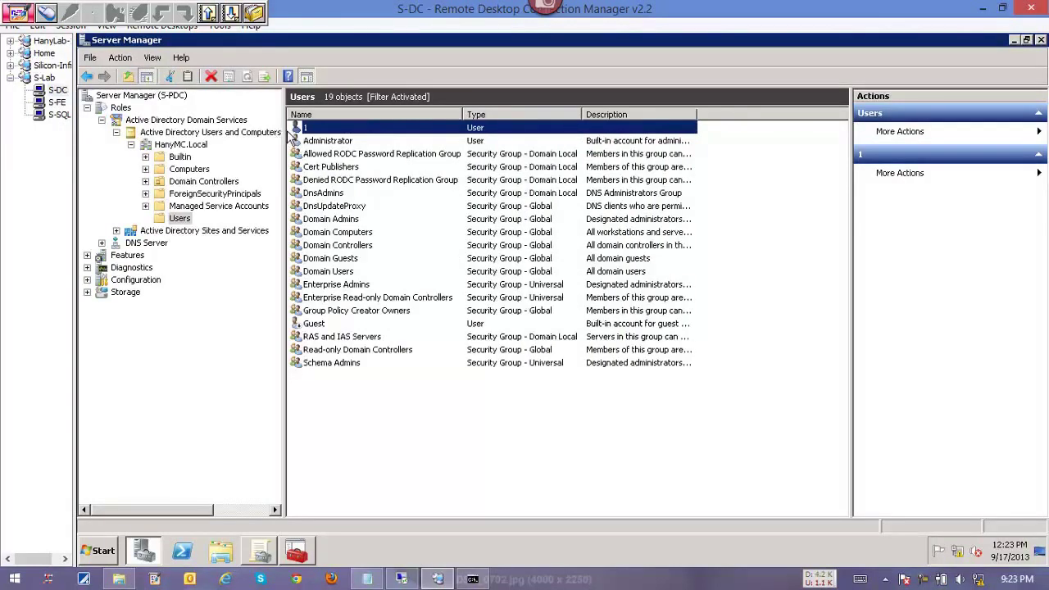
pyautogui.moveTo(283, 131); pyautogui.dragTo(213, 131)
# Open Windows Firewall on S-FE by searching 'fire' in the Start menu.
pyautogui.click(57, 104)
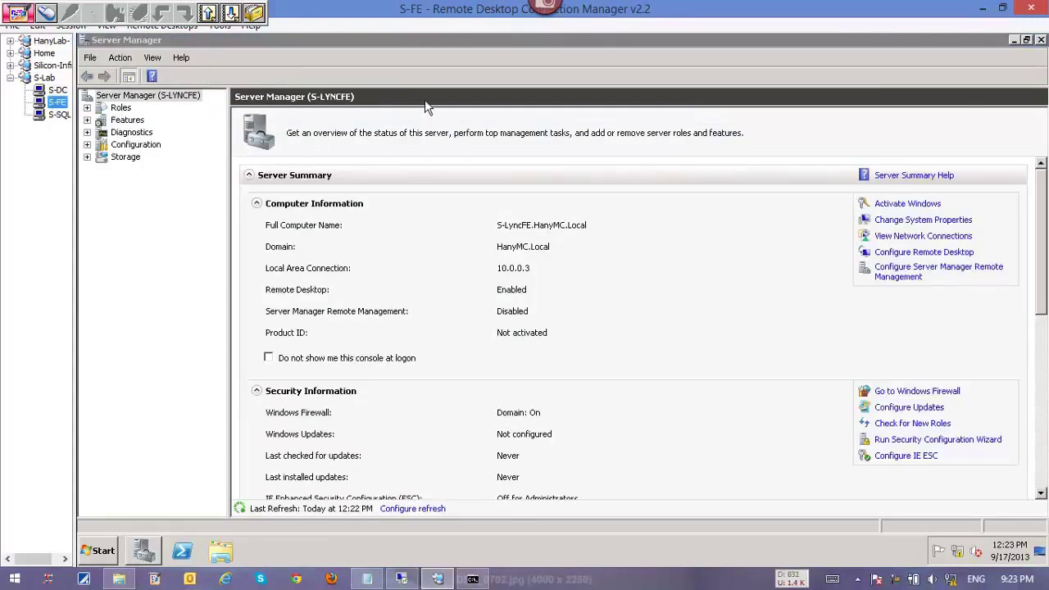
pyautogui.click(104, 547)
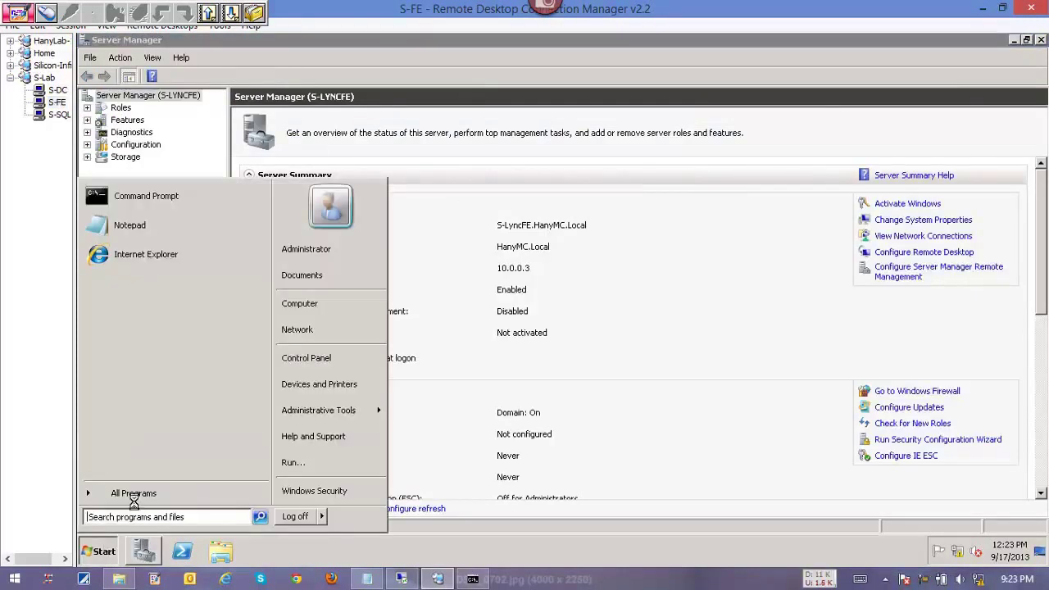
pyautogui.write('fire')
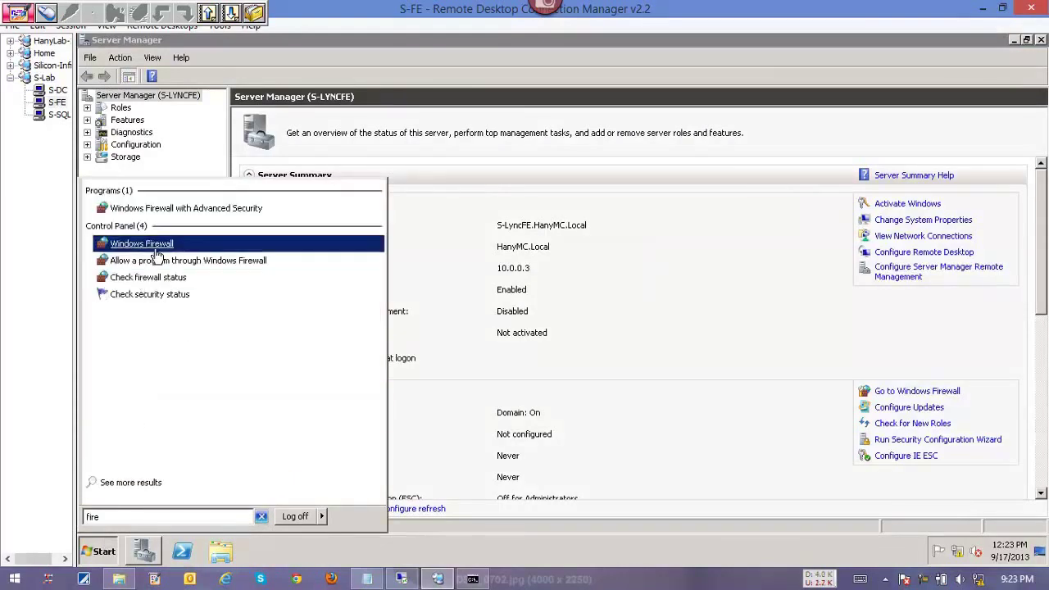
pyautogui.click(160, 250)
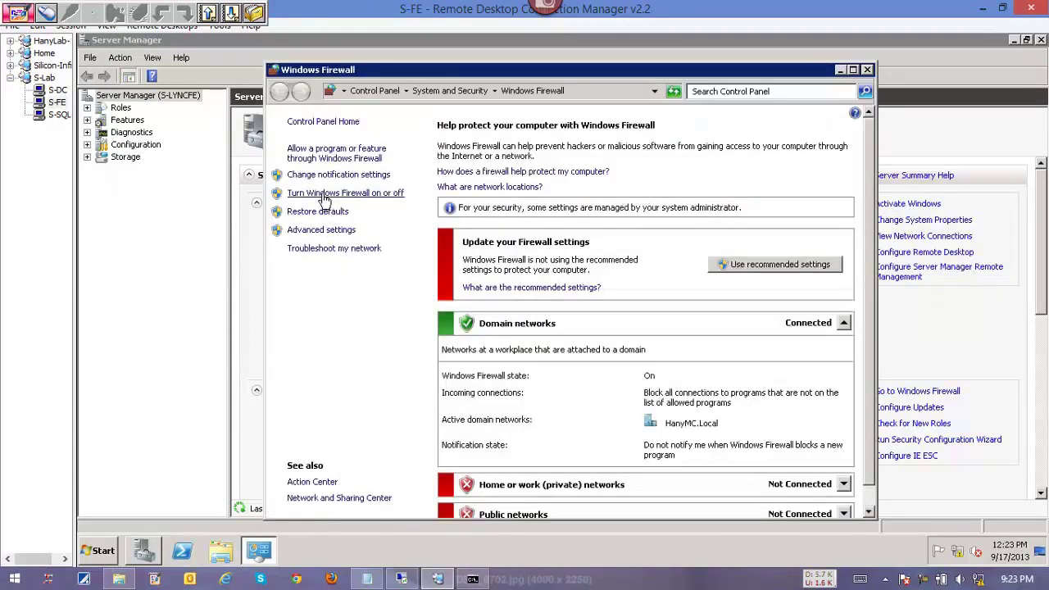
# Turn off the firewall for domain networks, close it and minimize Server Manager.
pyautogui.click(361, 196)
pyautogui.click(407, 280)
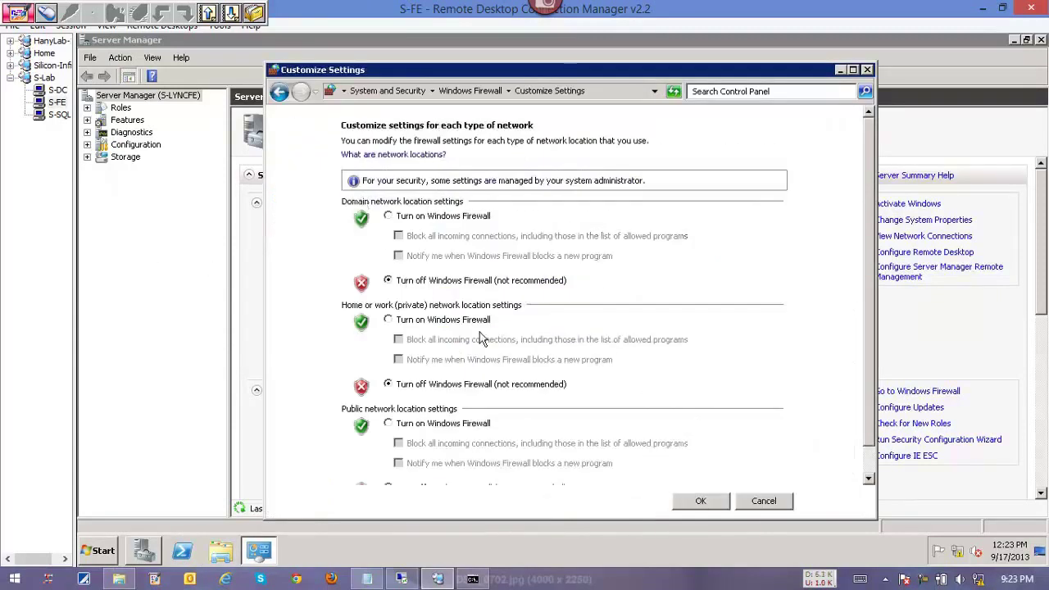
pyautogui.click(698, 508)
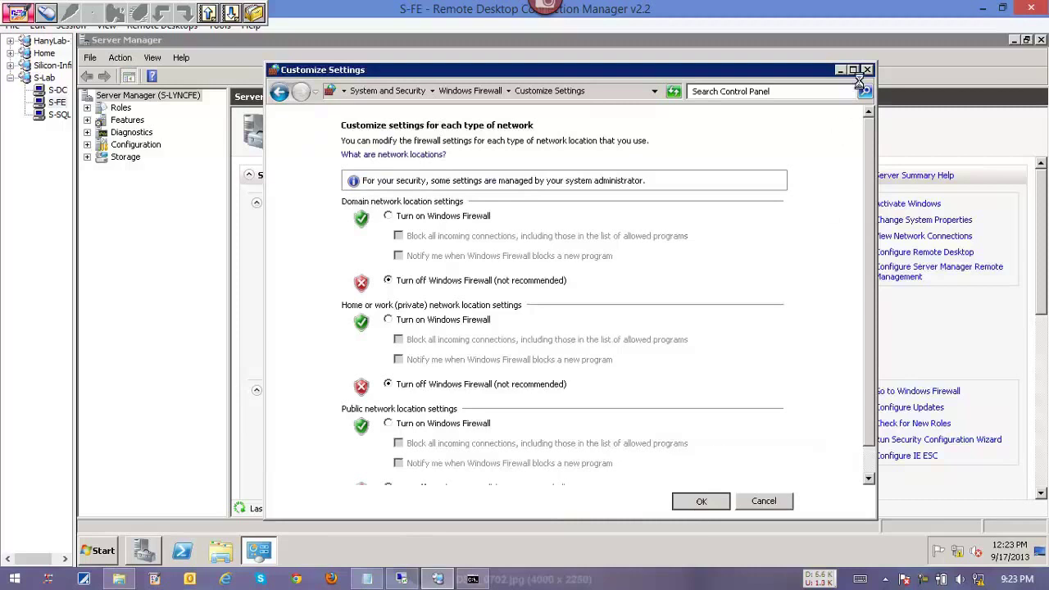
pyautogui.click(868, 72)
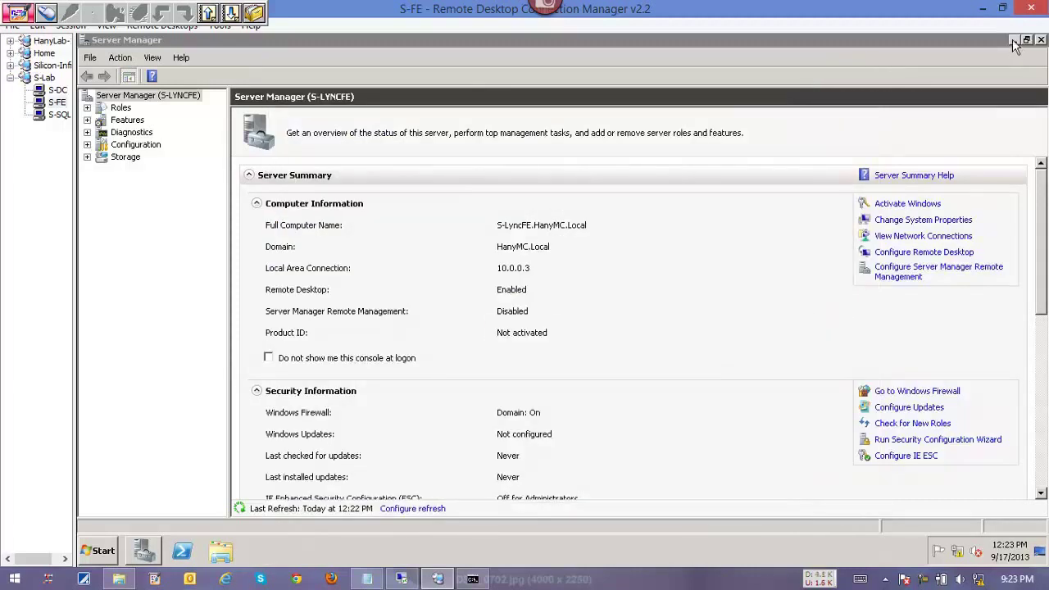
pyautogui.click(1013, 41)
pyautogui.click(676, 583)
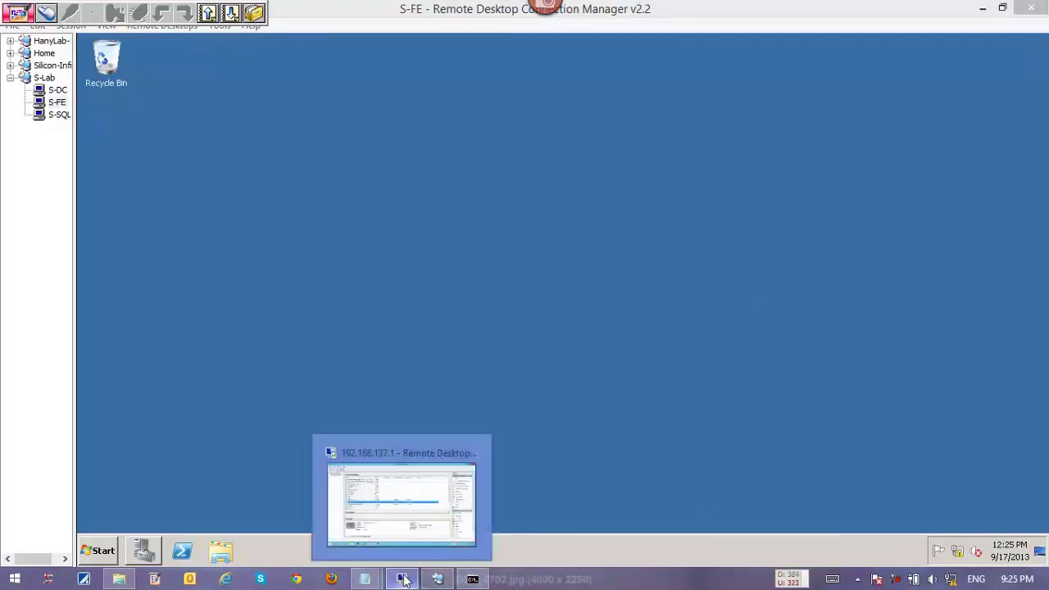
# In S-Lync FE's Hyper-V settings, set the DVD drive to use an image file.
pyautogui.click(402, 579)
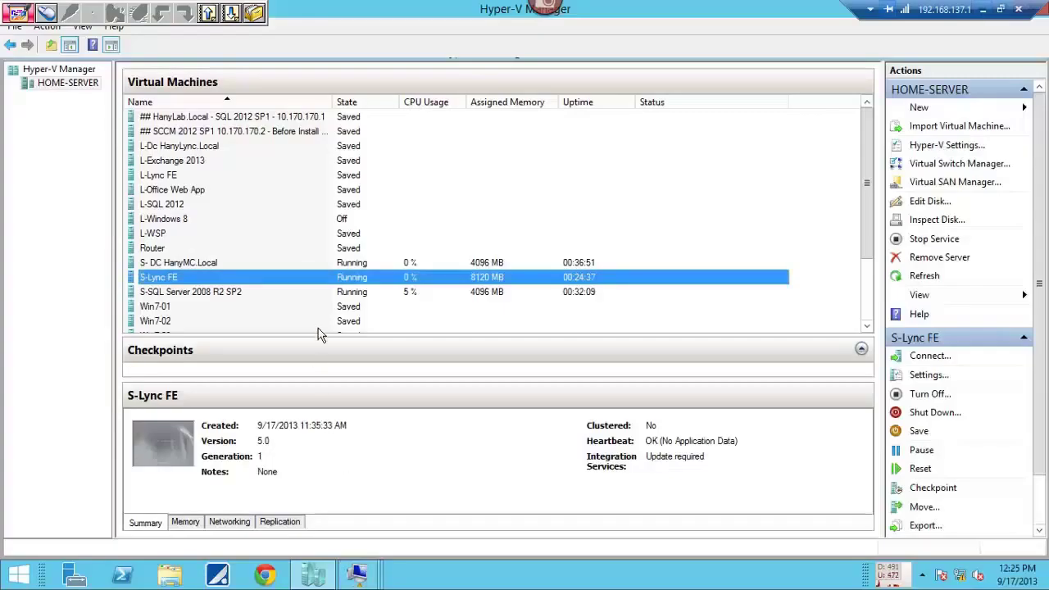
pyautogui.rightClick(333, 278)
pyautogui.click(360, 304)
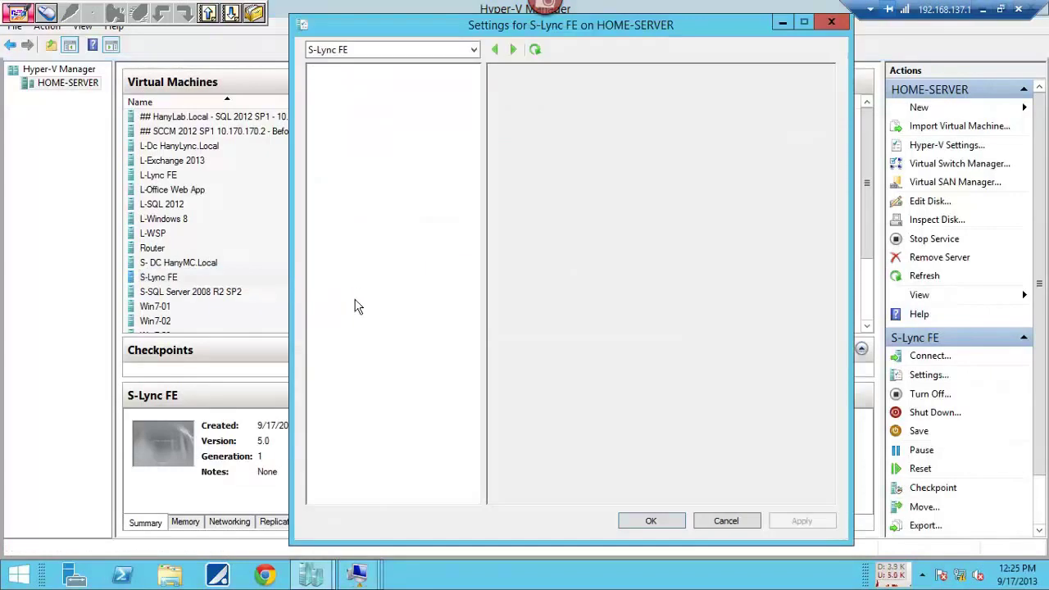
pyautogui.click(373, 230)
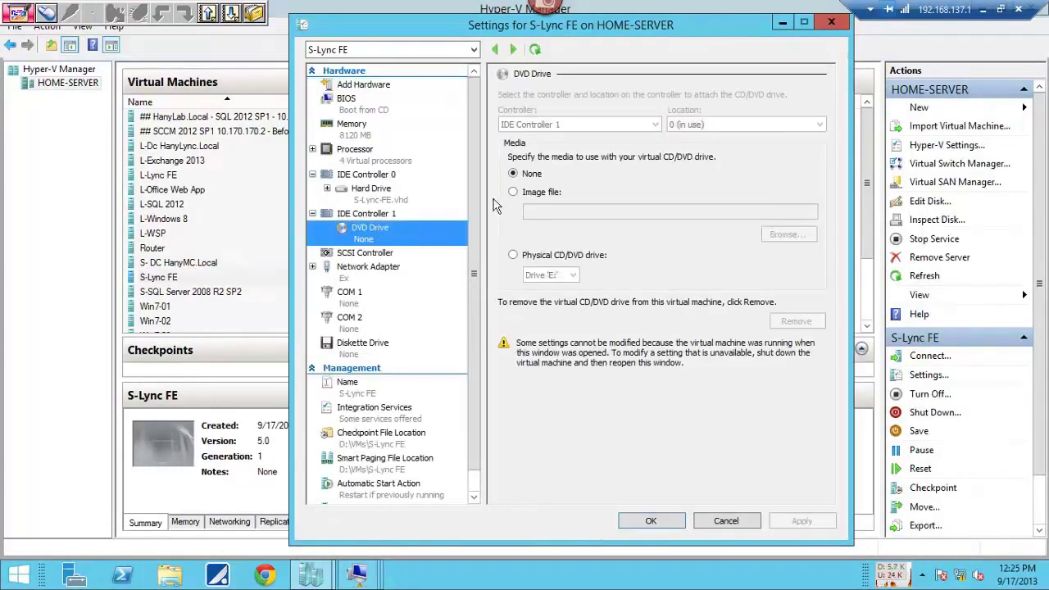
pyautogui.click(523, 192)
# Mount en_lync_server_2010_x64_dvd_598415.iso from F:\ISO\Lync and confirm the settings.
pyautogui.click(774, 235)
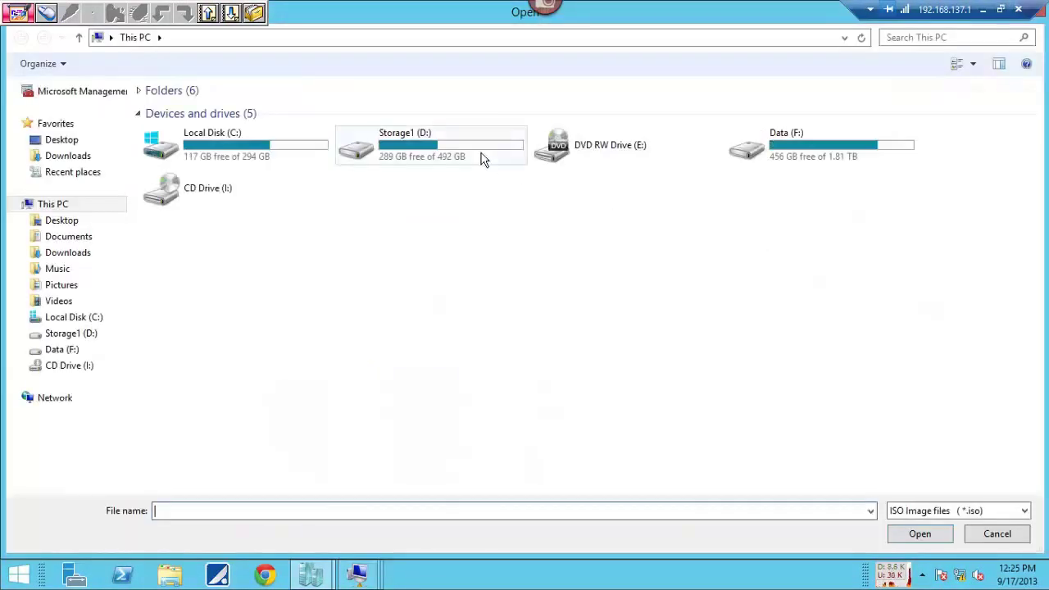
pyautogui.doubleClick(740, 156)
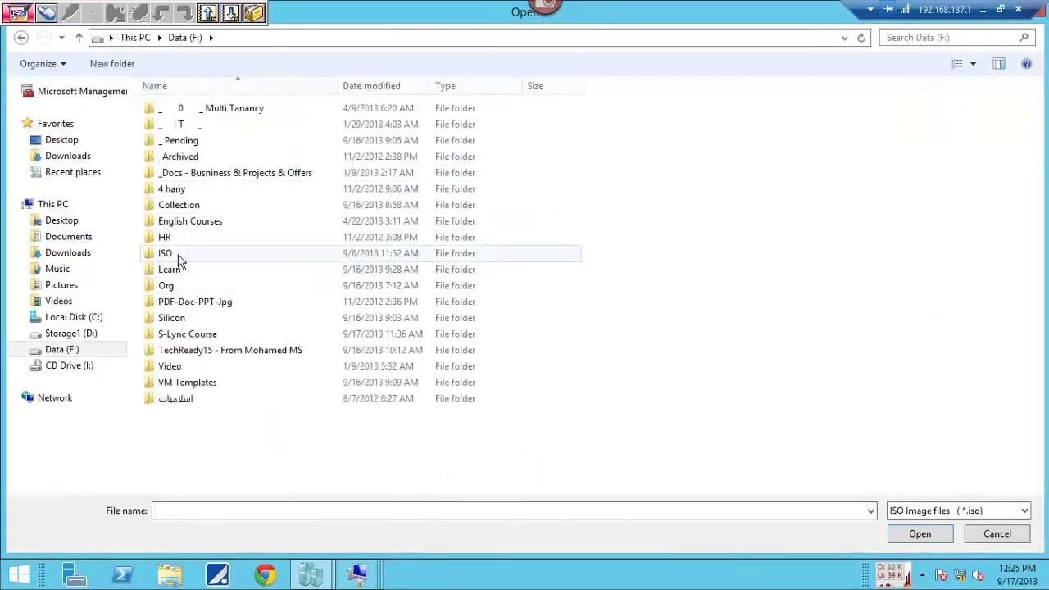
pyautogui.doubleClick(170, 253)
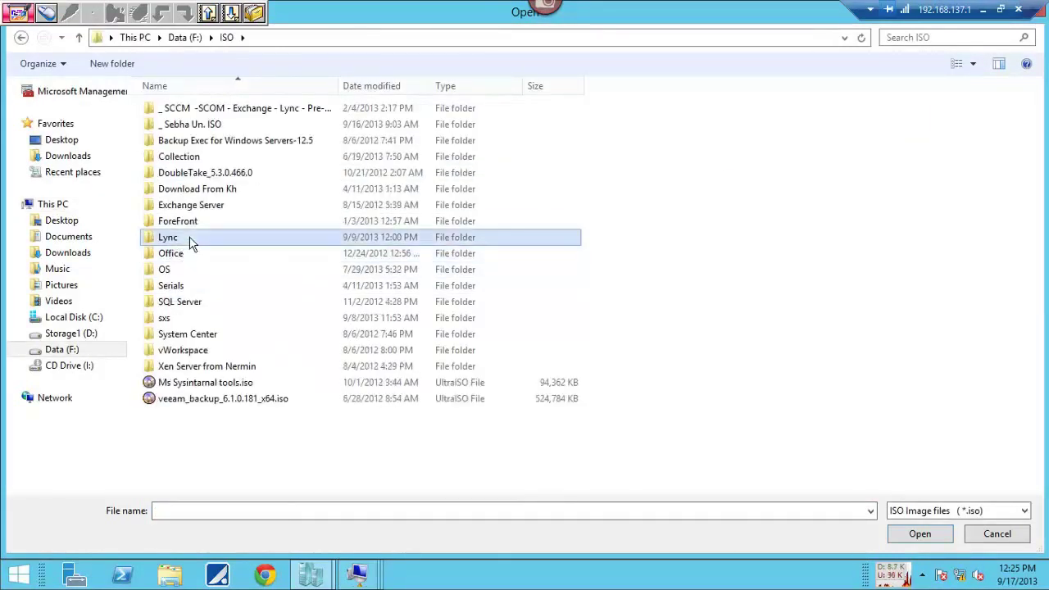
pyautogui.doubleClick(190, 238)
pyautogui.moveTo(338, 85); pyautogui.dragTo(548, 85)
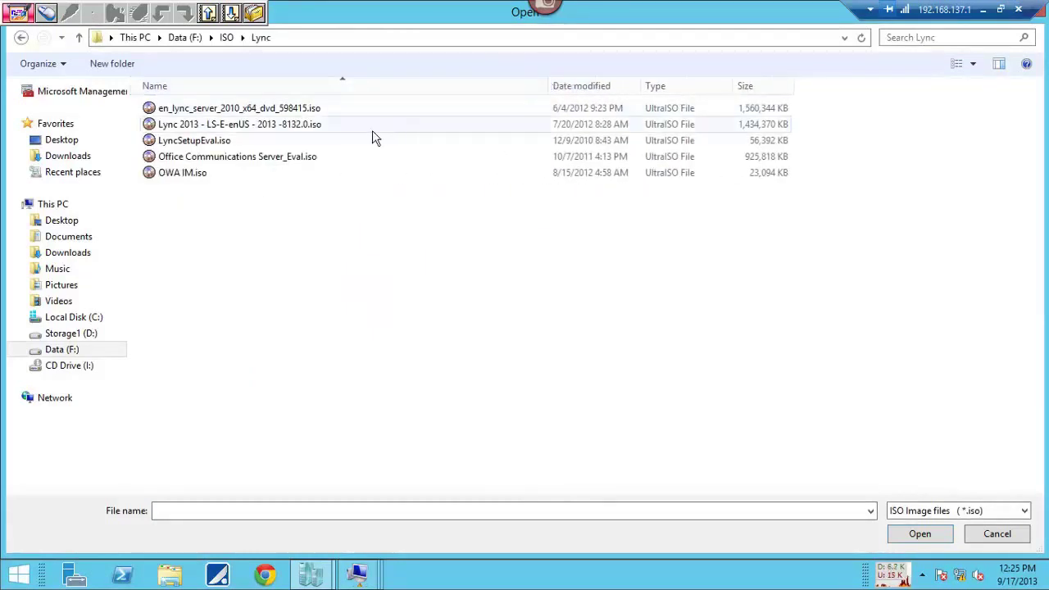
pyautogui.doubleClick(236, 109)
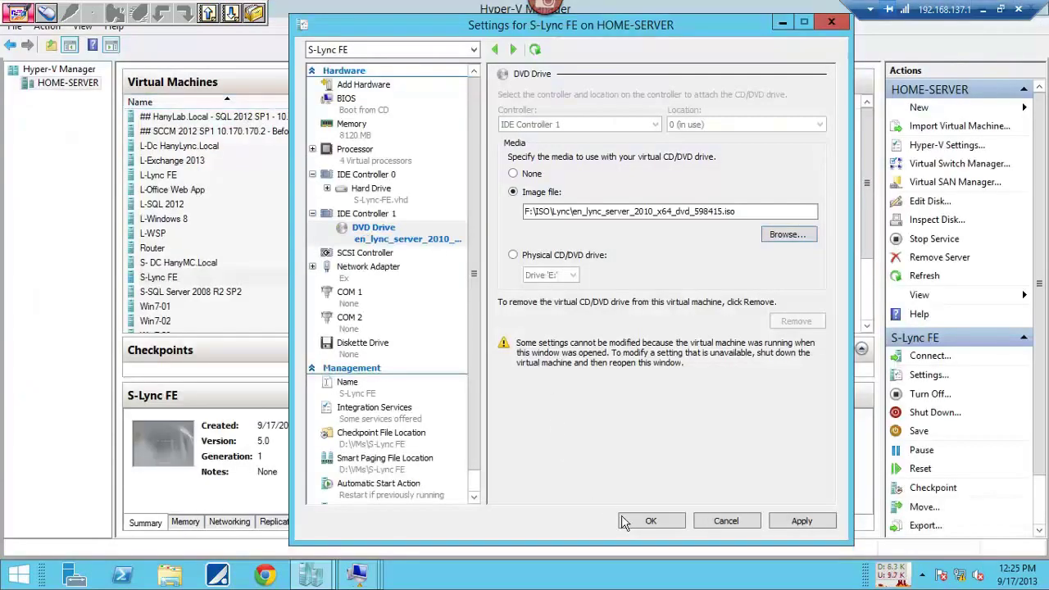
pyautogui.click(647, 520)
pyautogui.click(983, 9)
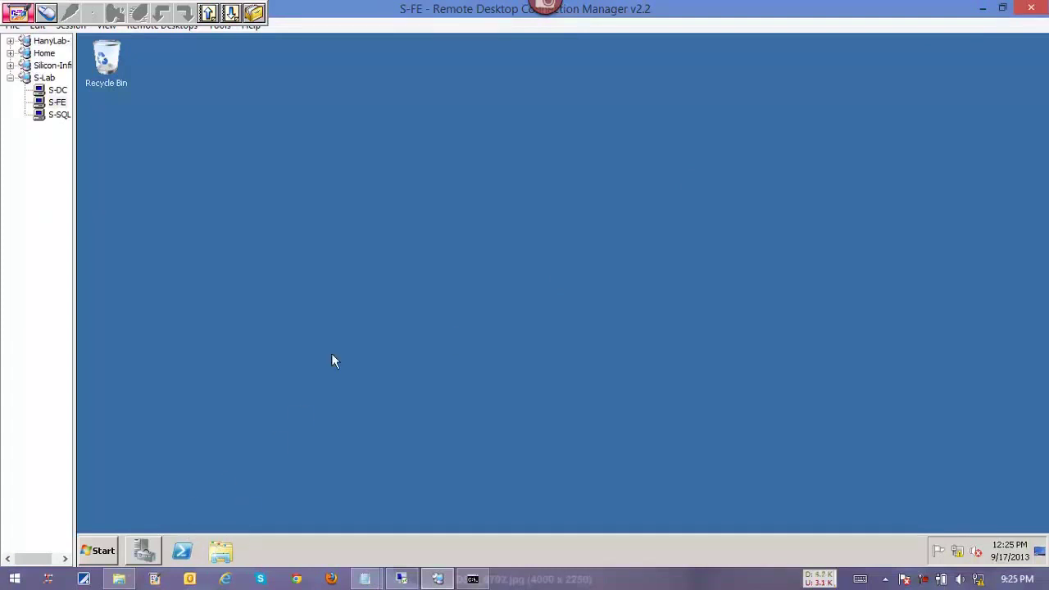
# Check S-FE's drives, then start PowerShell as administrator.
pyautogui.click(220, 551)
pyautogui.click(321, 304)
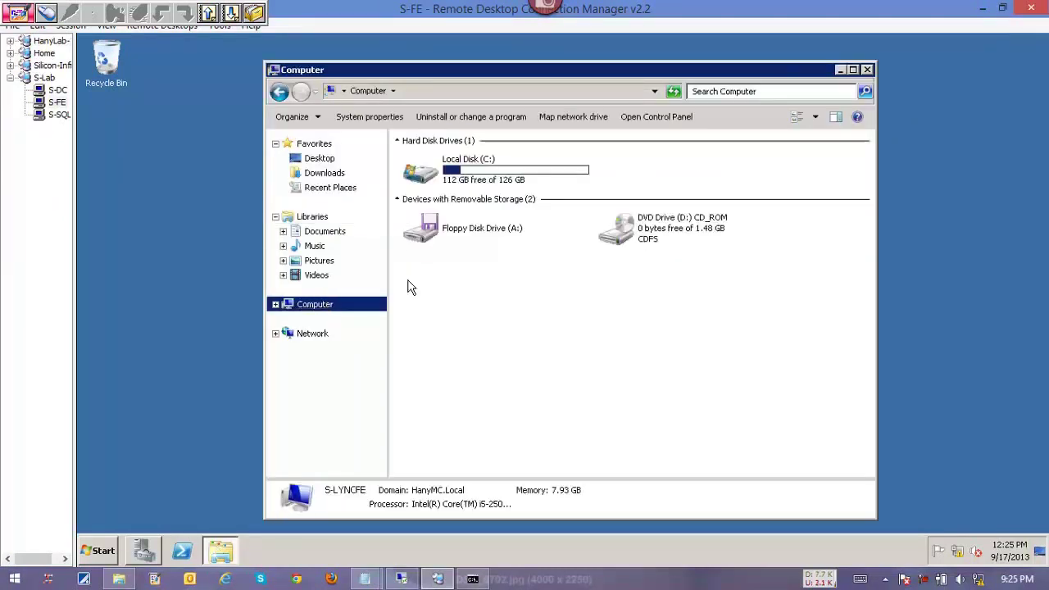
pyautogui.click(867, 69)
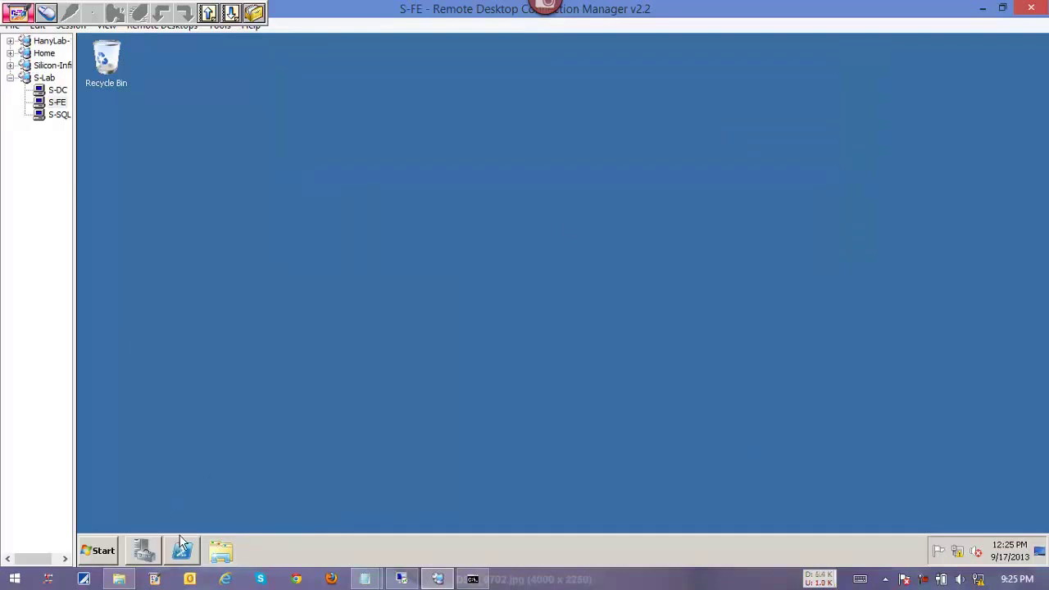
pyautogui.rightClick(180, 549)
pyautogui.rightClick(196, 506)
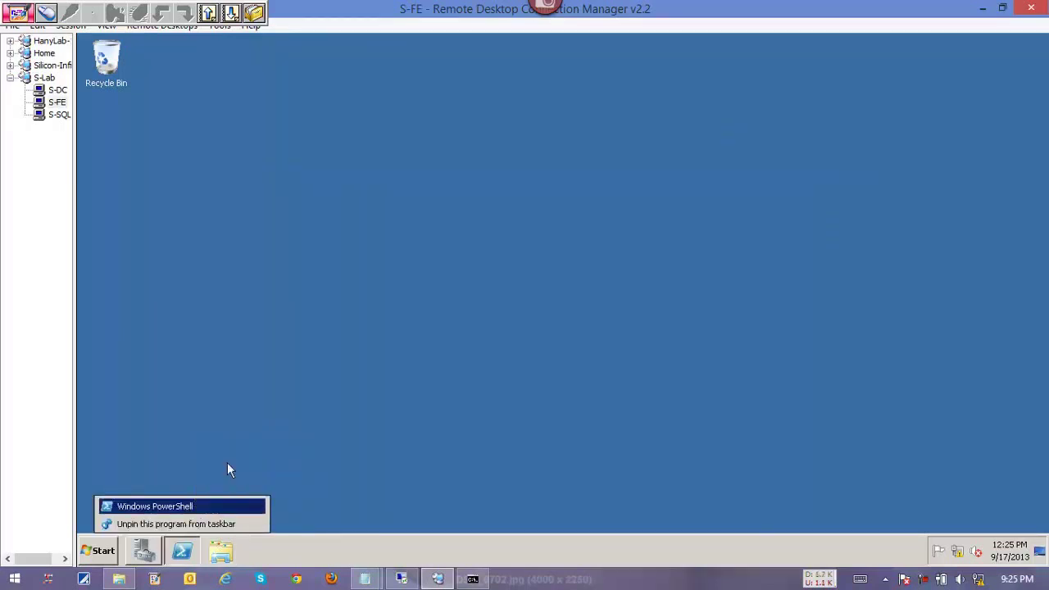
pyautogui.click(230, 460)
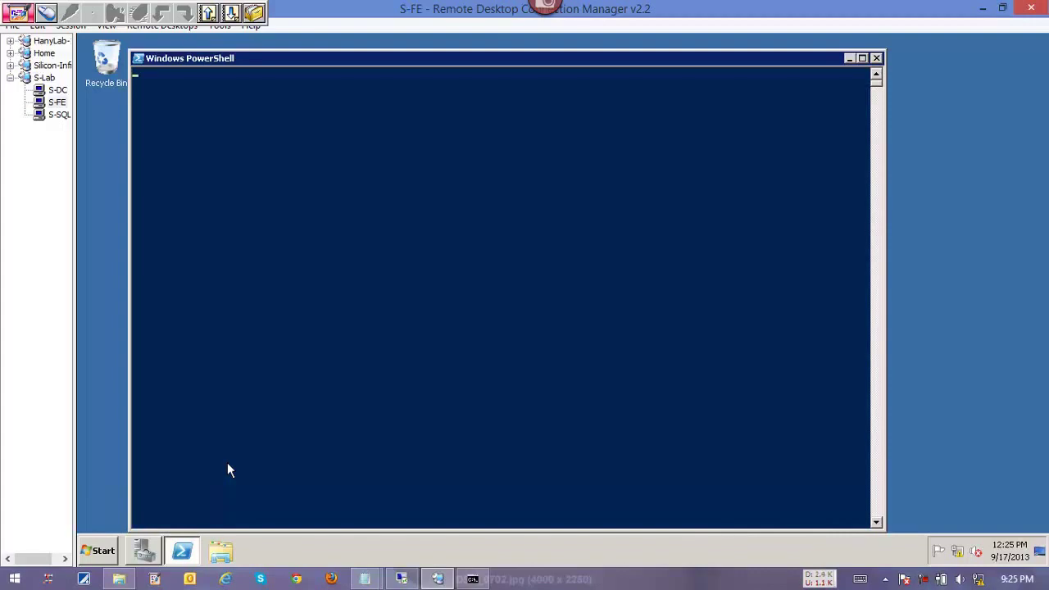
# Copy Import-Module ServerManager from the notes and run it in PowerShell after cd\.
pyautogui.moveTo(358, 579)
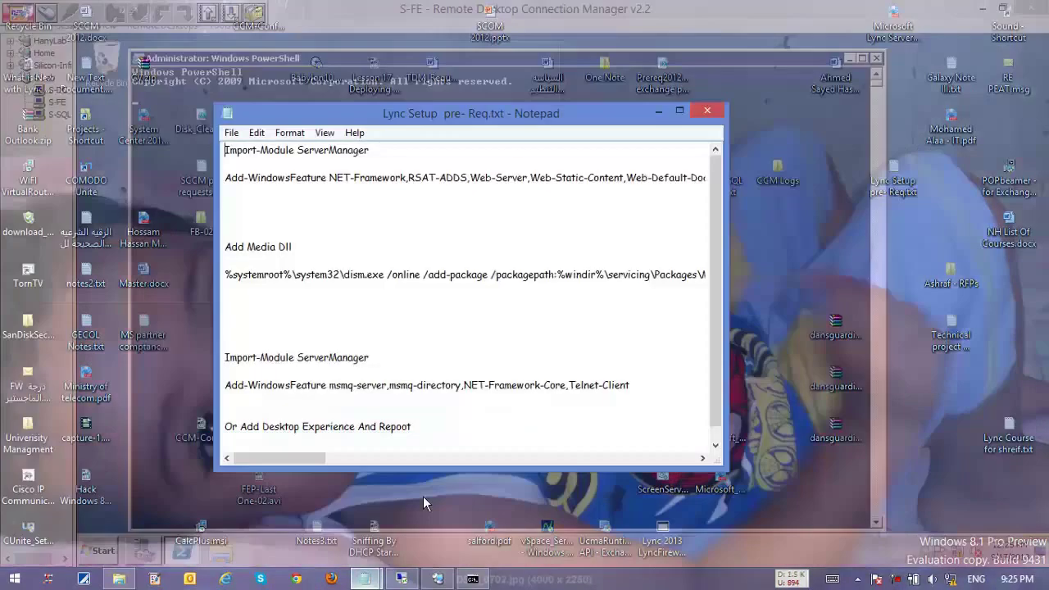
pyautogui.click(422, 496)
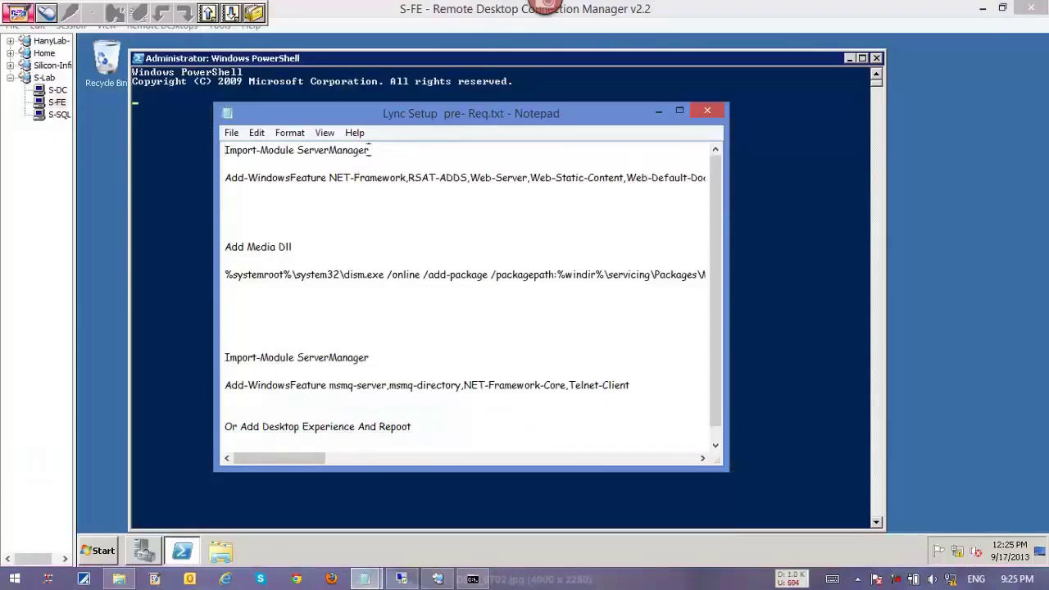
pyautogui.moveTo(381, 151); pyautogui.dragTo(223, 151)
pyautogui.press('super+c')
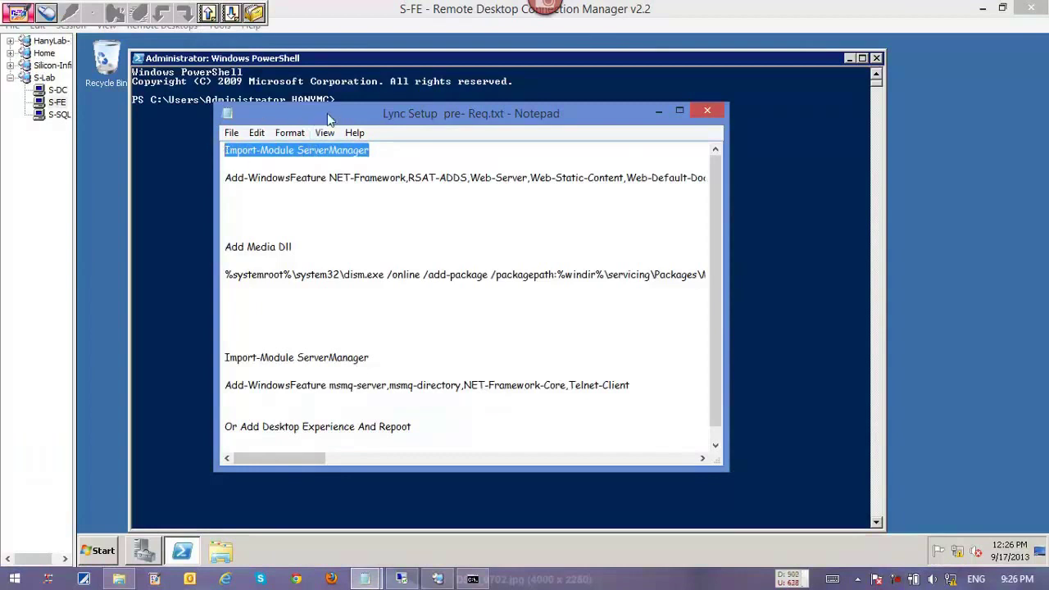
pyautogui.moveTo(326, 119); pyautogui.dragTo(326, 167)
pyautogui.click(349, 129)
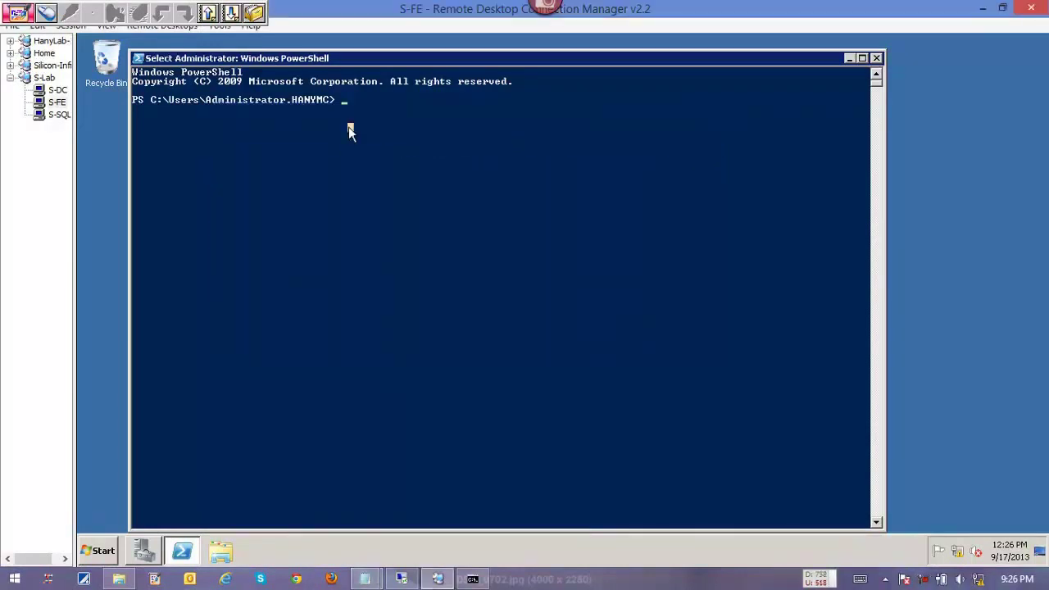
pyautogui.press('Escape')
pyautogui.write('cd\\')
pyautogui.press('Return')
pyautogui.rightClick(350, 133)
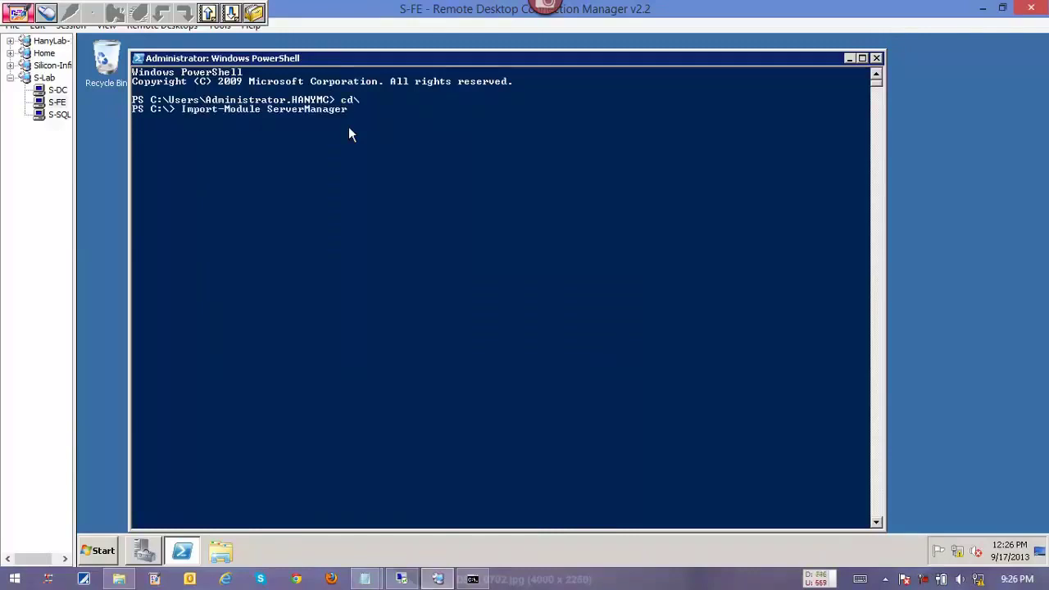
pyautogui.press('Return')
# Copy the Add-WindowsFeature prerequisites line from the notes and paste it at the prompt.
pyautogui.hotkey('alt', 'Tab')
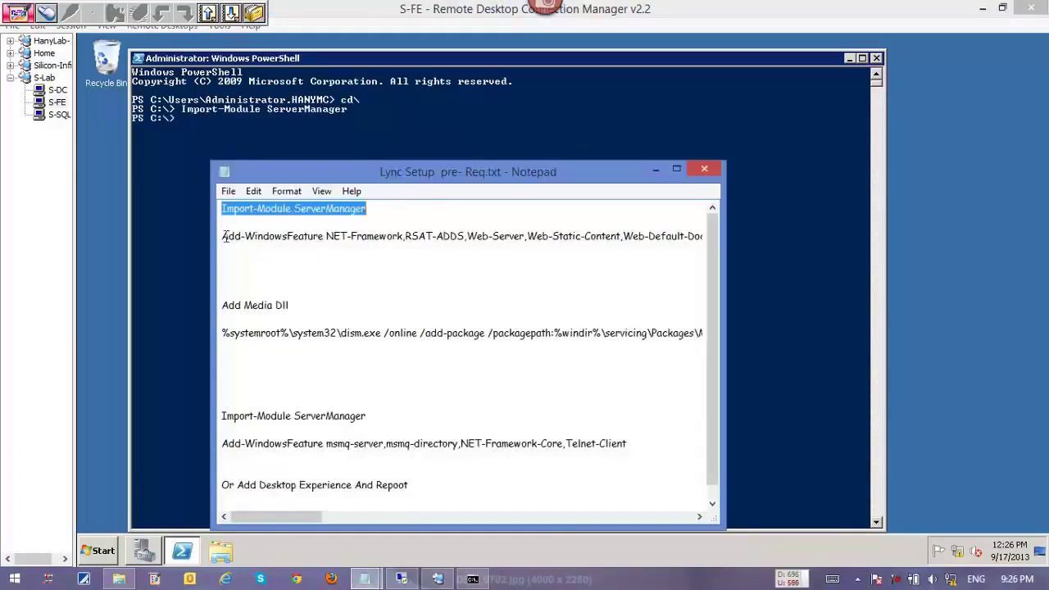
pyautogui.click(226, 236)
pyautogui.hotkey('shift', 'End')
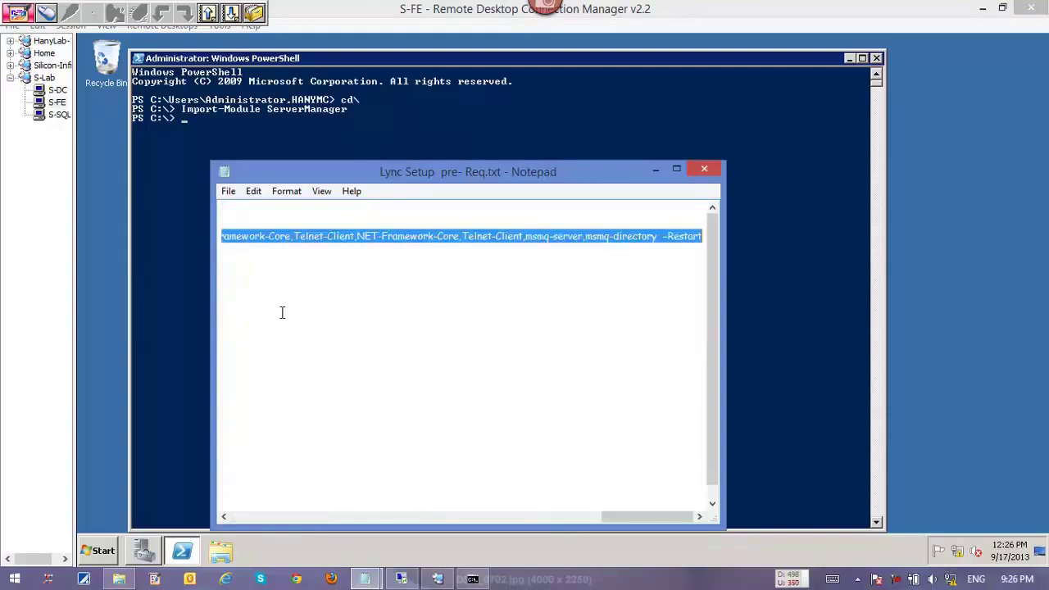
pyautogui.hotkey('ctrl', 'c')
pyautogui.rightClick(355, 132)
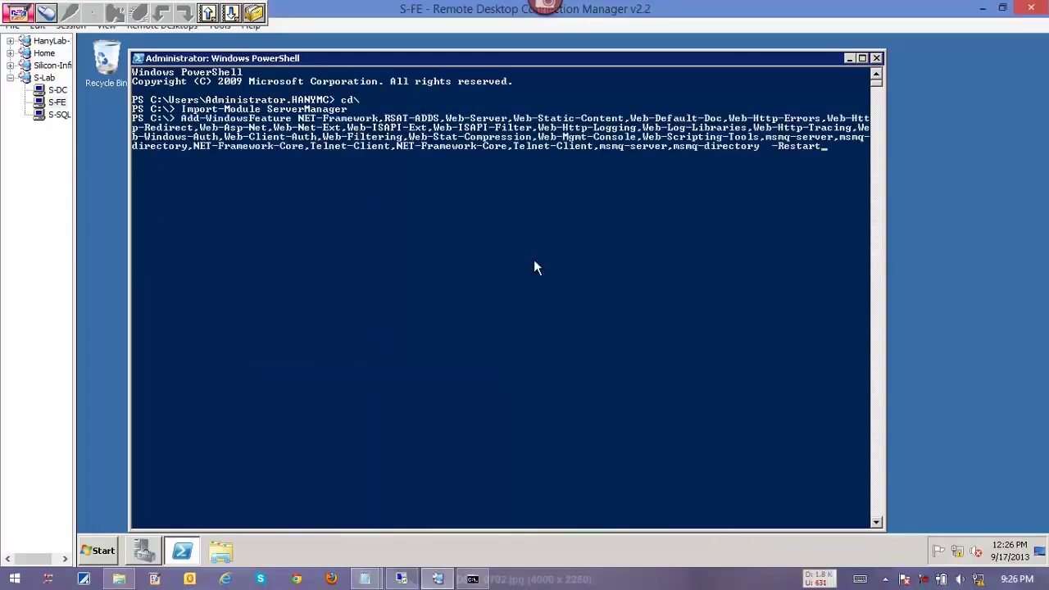
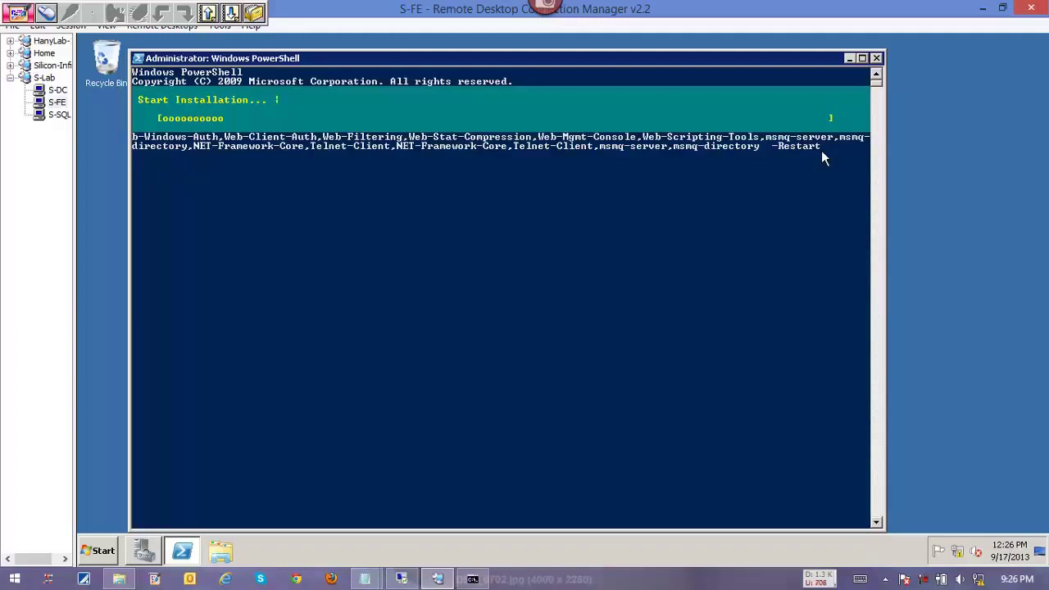
# Switch to the Hyper-V host remote session and start a PowerShell console there.
pyautogui.click(401, 578)
pyautogui.click(122, 576)
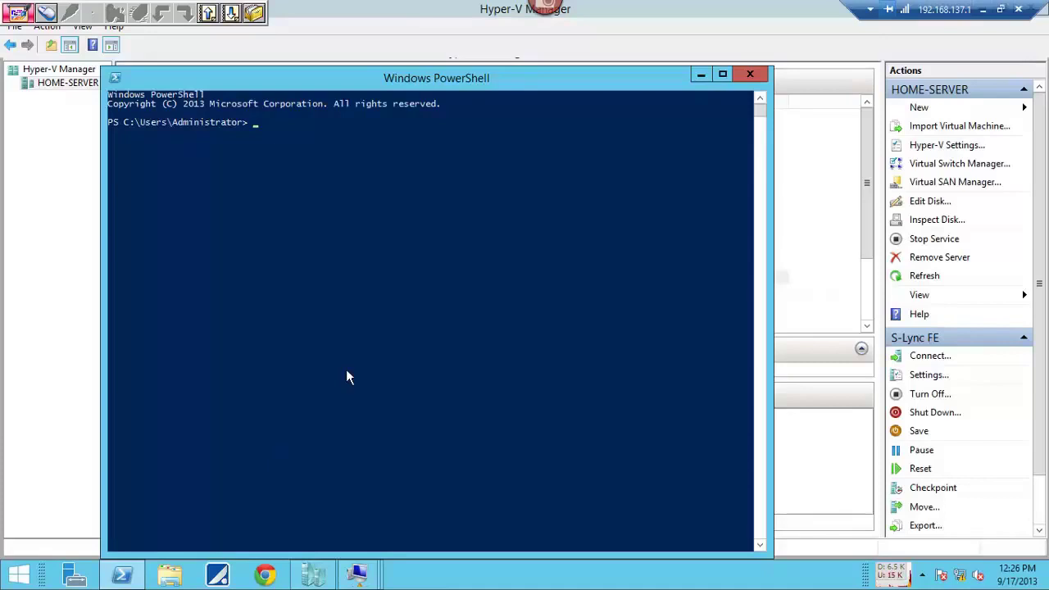
# Run a stray Add-WindowsDriver command, then change to the C:\ root with cd\.
pyautogui.write('ad')
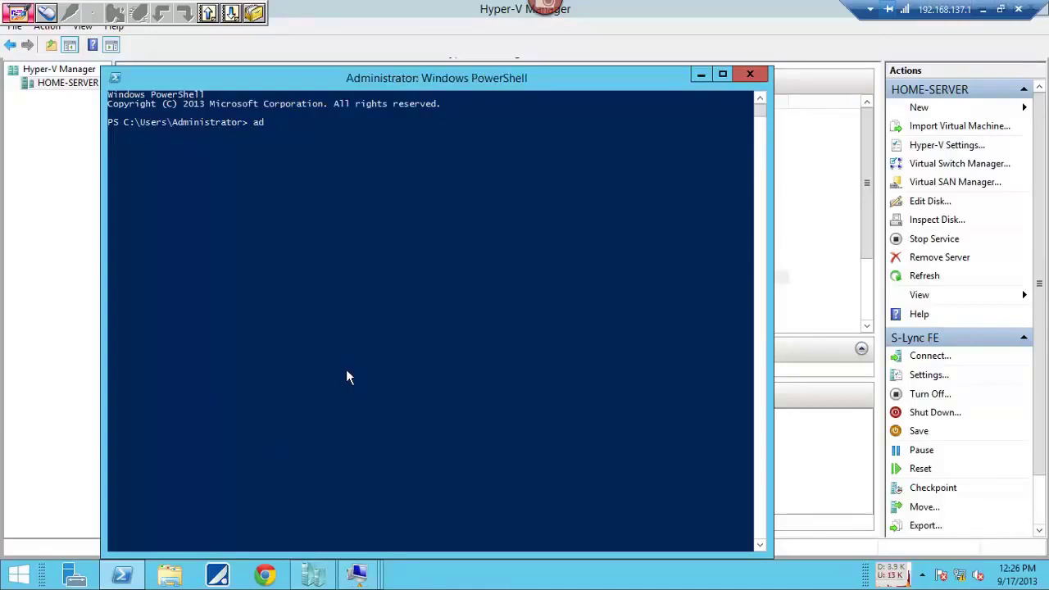
pyautogui.write('d-win')
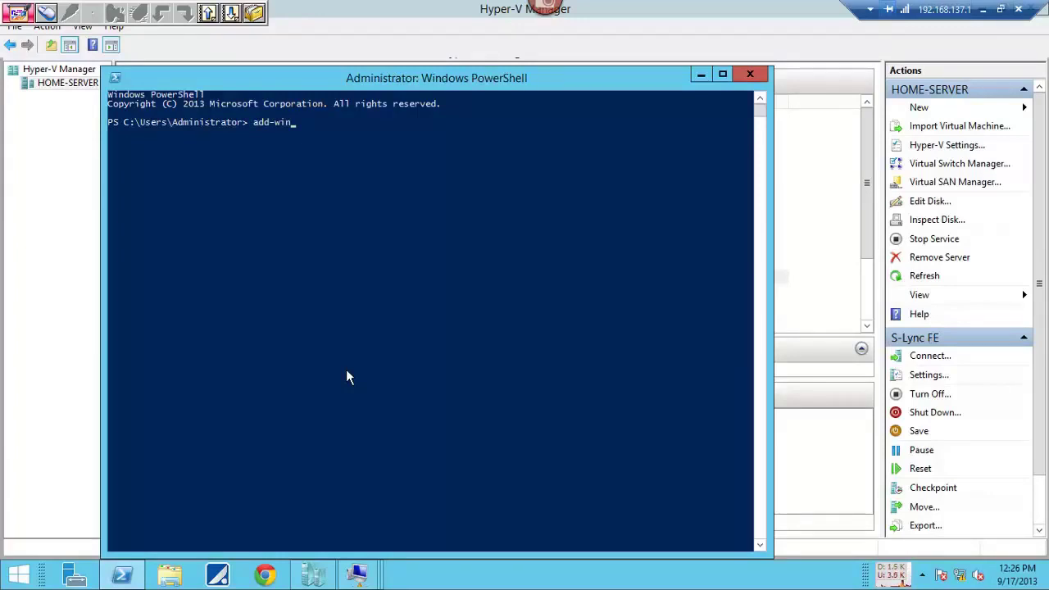
pyautogui.press('Tab')
pyautogui.press('Return')
pyautogui.write('cd\\')
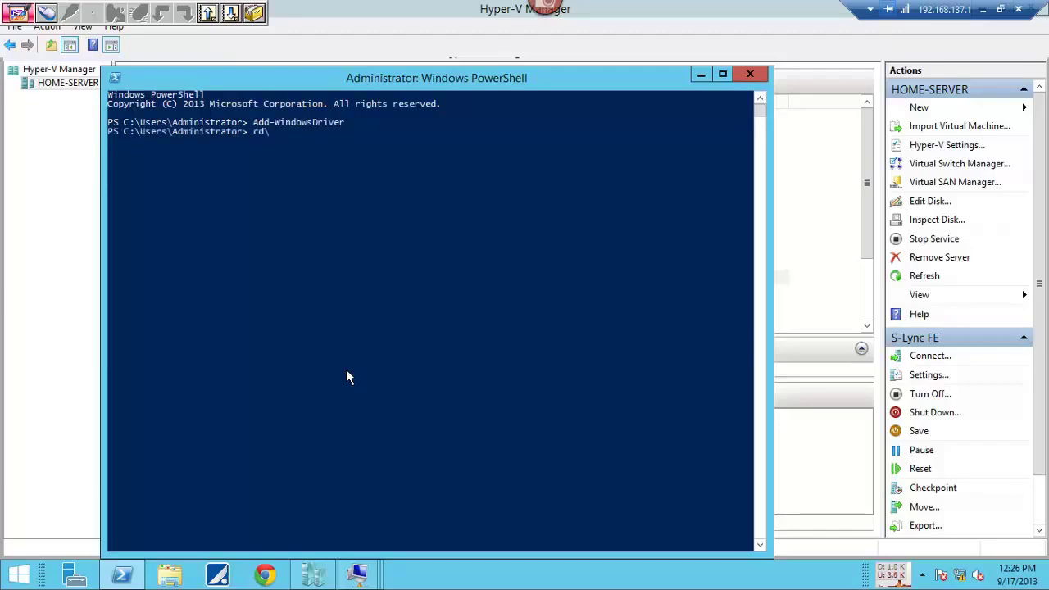
pyautogui.press('Return')
# Draft 'Add-WindowsFeature netframework -Source d:\sources\sx' and close the console unrun.
pyautogui.write('add-windo')
pyautogui.press('Tab')
pyautogui.press('Tab')
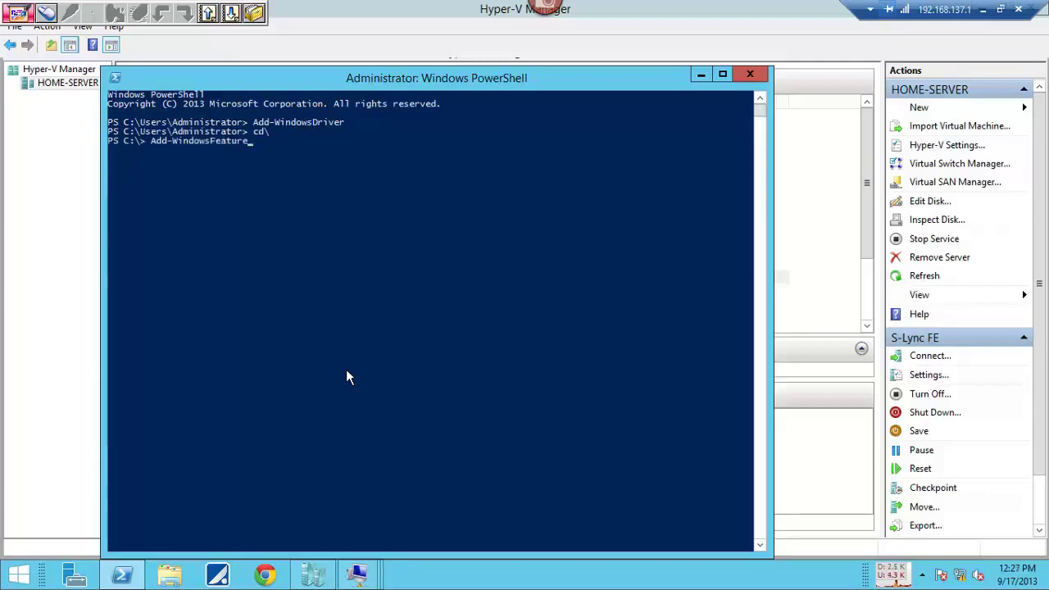
pyautogui.write('tlnet')
pyautogui.press('BackSpace')
pyautogui.press('BackSpace')
pyautogui.press('BackSpace')
pyautogui.press('BackSpace')
pyautogui.write('netframework -Source')
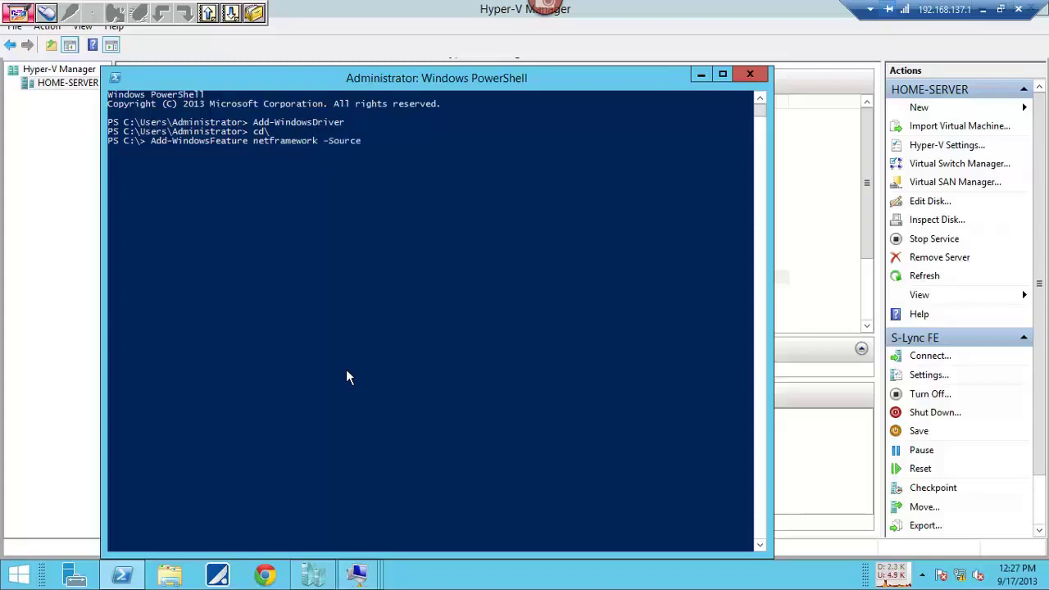
pyautogui.write(' d:\\sources\\sxs')
pyautogui.click(749, 75)
# Leave the host's remote session and bring up the Everything file search.
pyautogui.click(1018, 9)
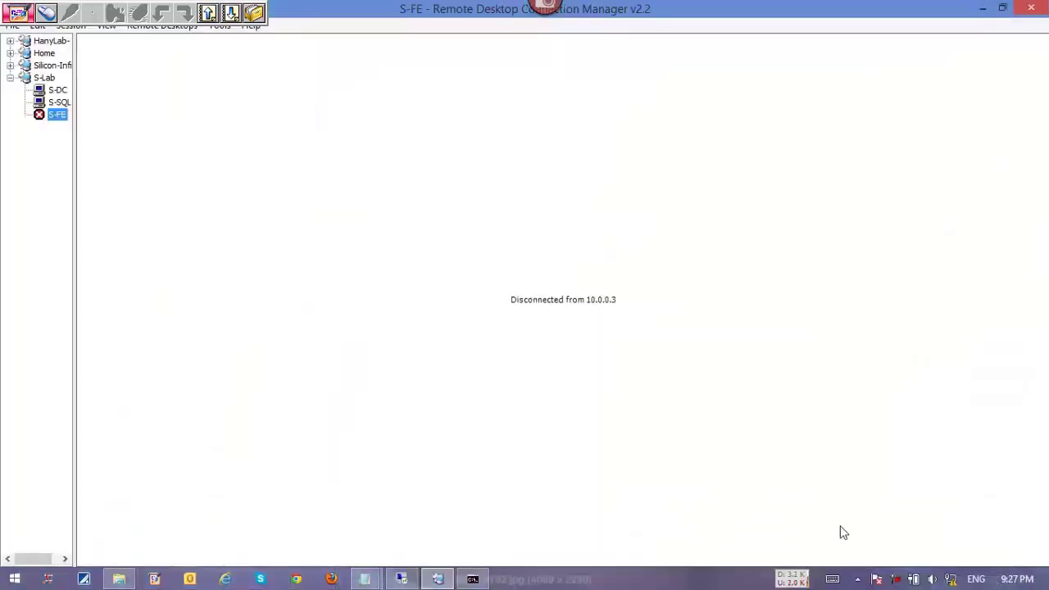
pyautogui.click(857, 579)
pyautogui.click(829, 457)
# Search *win*2012*.iso and right-click Windows Server 2012 Datacenter - Partner.iso.
pyautogui.write('**.u')
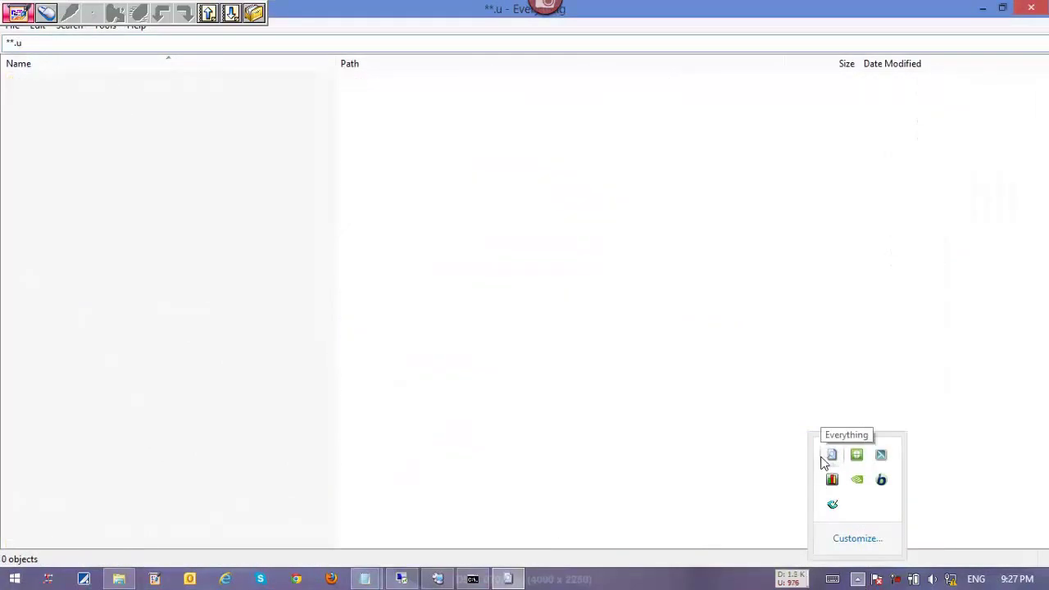
pyautogui.press('BackSpace')
pyautogui.write('iso')
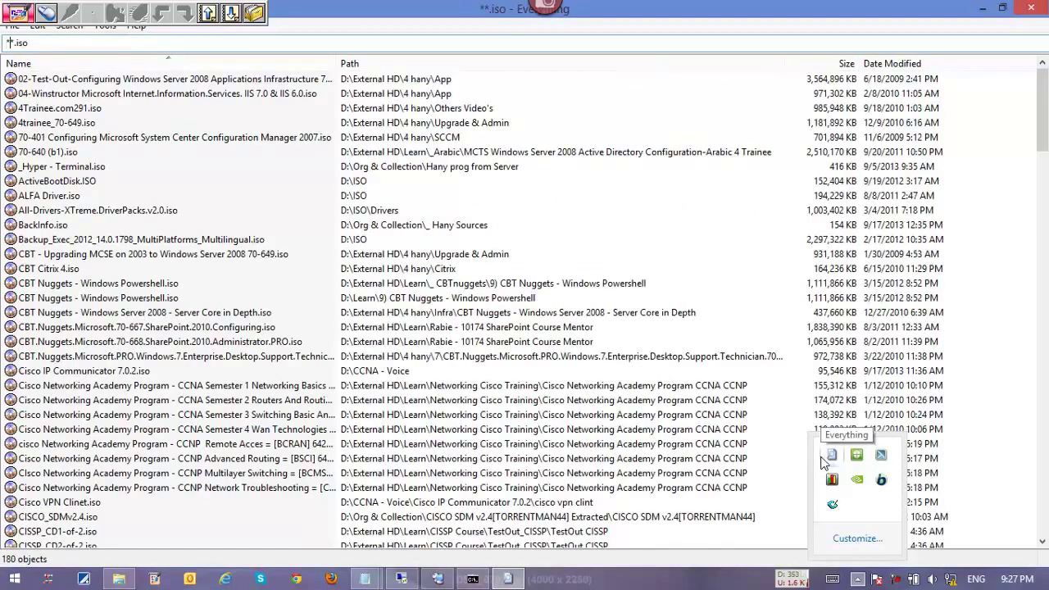
pyautogui.write('win*')
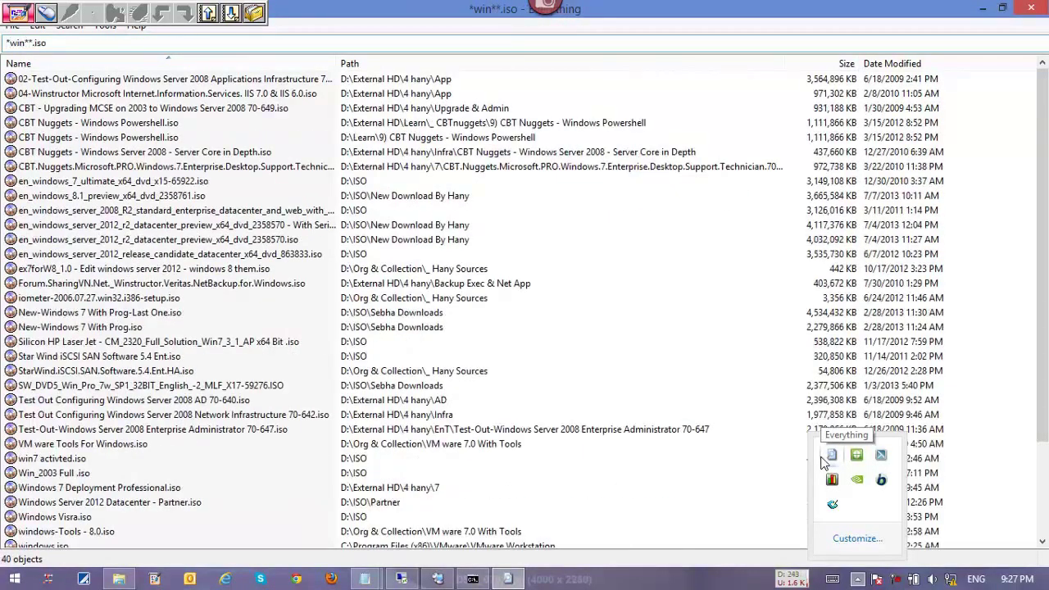
pyautogui.write('2012*')
pyautogui.press('Down')
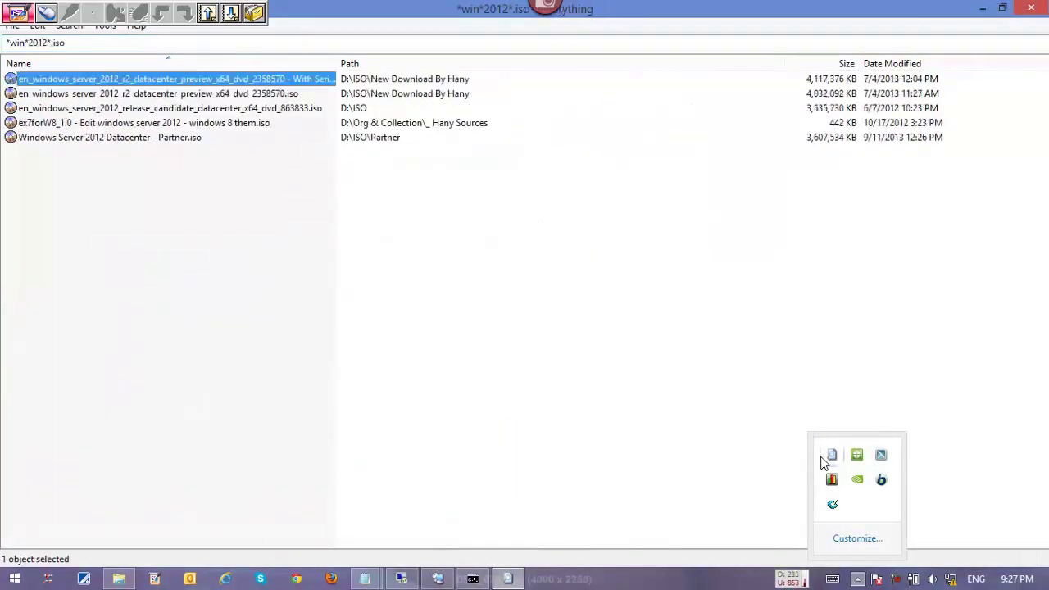
pyautogui.press('Down')
pyautogui.press('Down')
pyautogui.press('Up')
pyautogui.press('Up')
pyautogui.press('Down')
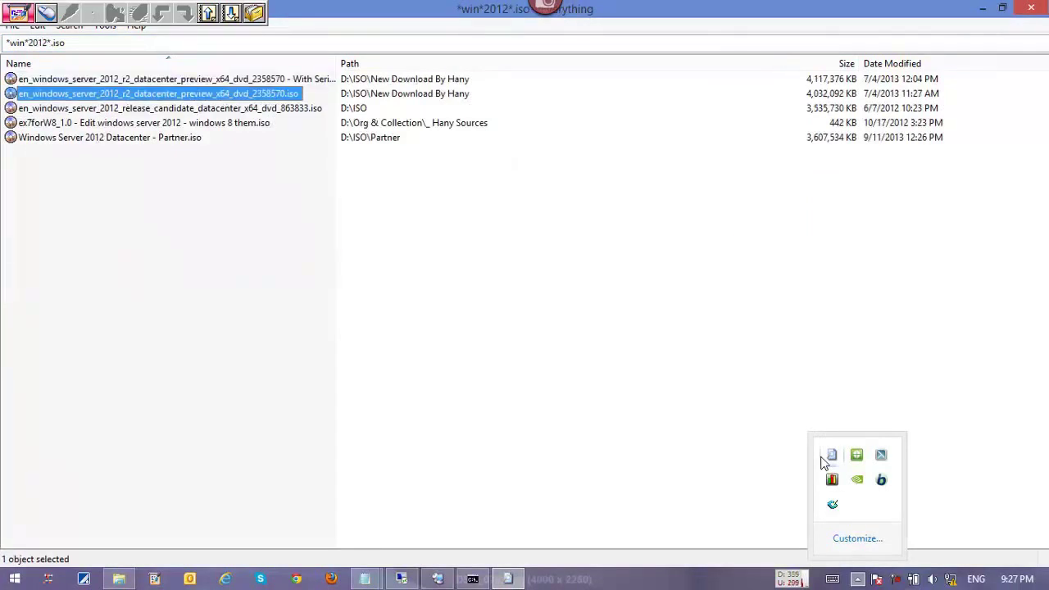
pyautogui.press('Down')
pyautogui.press('Down')
pyautogui.press('Down')
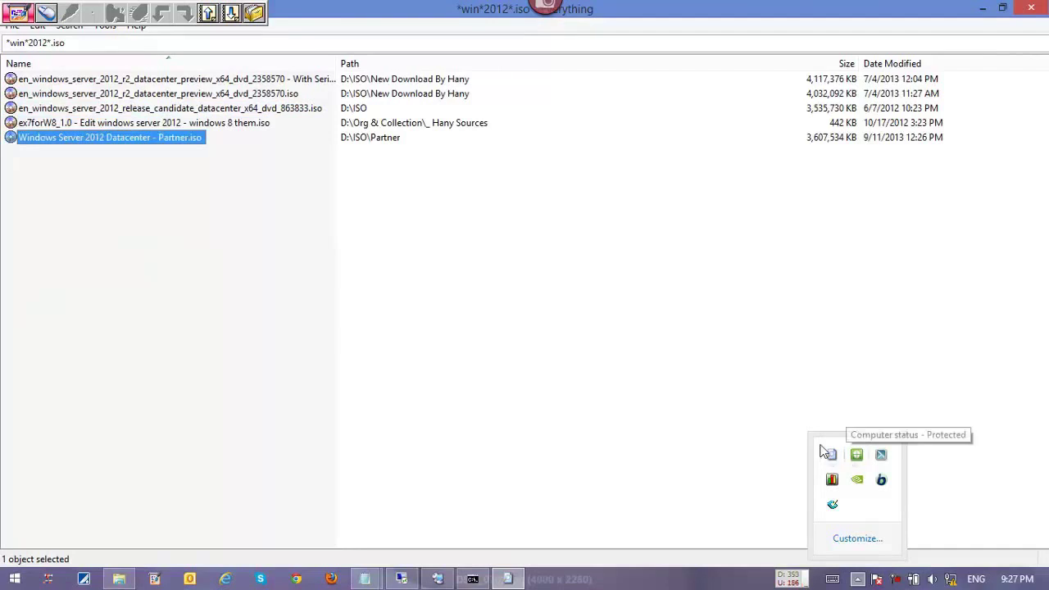
pyautogui.rightClick(168, 140)
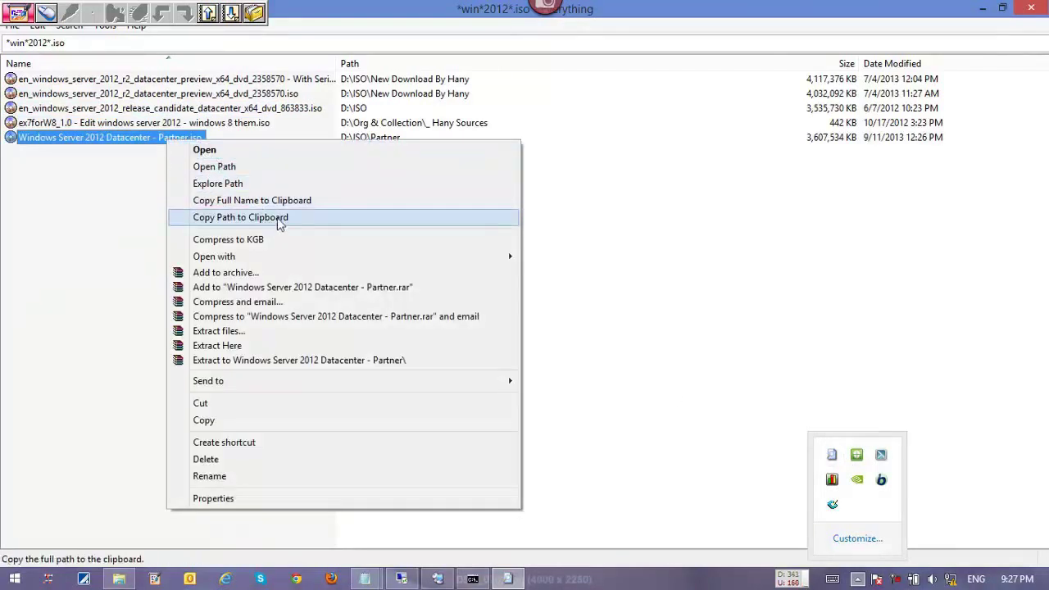
# Open the Partner ISO with UltraISO Premium Edition and mount it to virtual drive E:.
pyautogui.moveTo(354, 260)
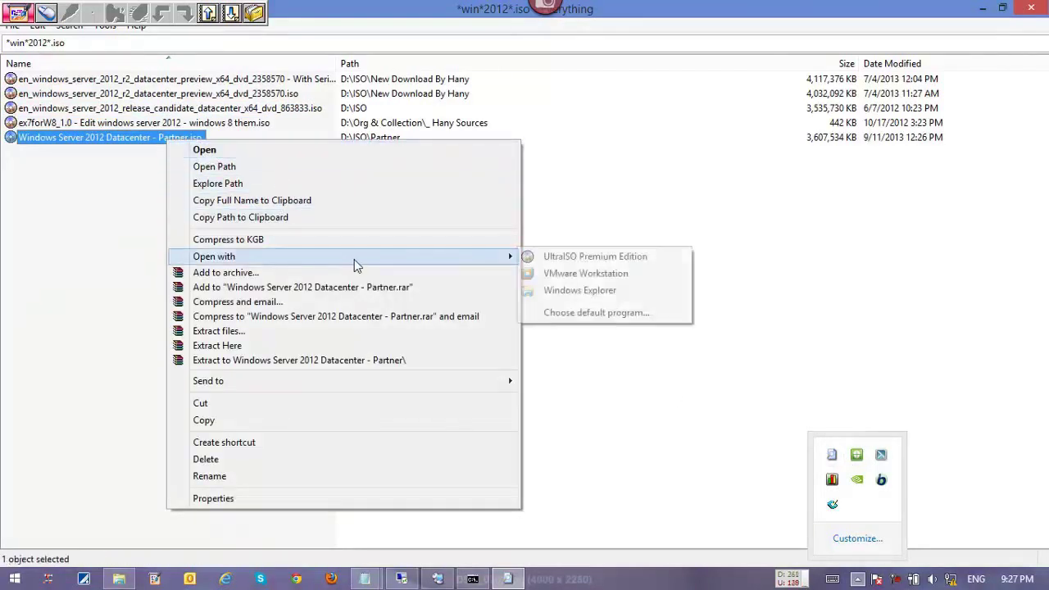
pyautogui.click(529, 258)
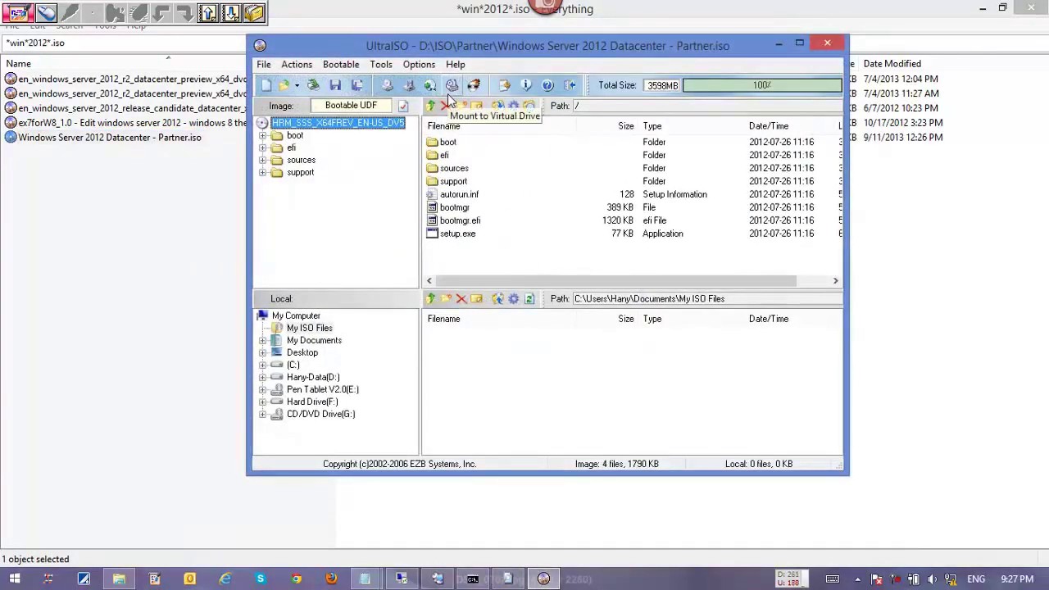
pyautogui.click(451, 86)
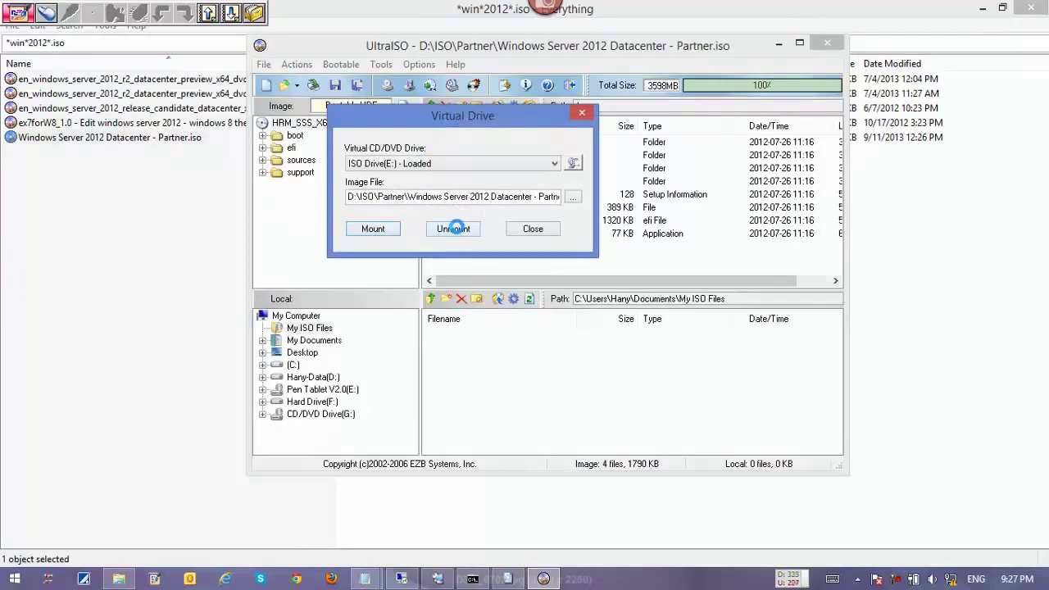
# Launch Windows PowerShell from a Start search for 'powe'.
pyautogui.press('super')
pyautogui.write('powerPoint 2010')
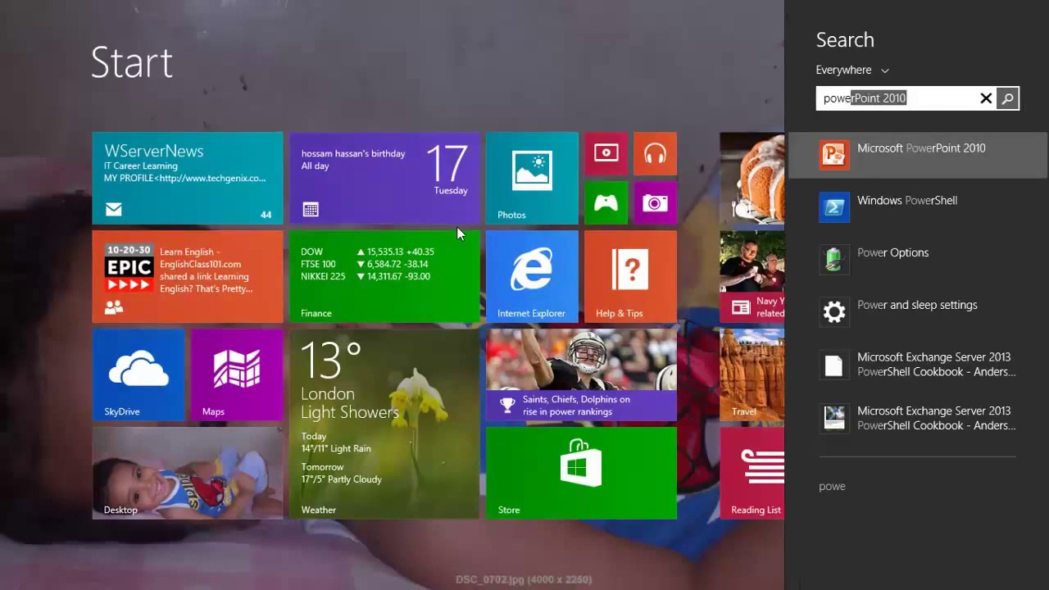
pyautogui.press('Down')
pyautogui.press('super')
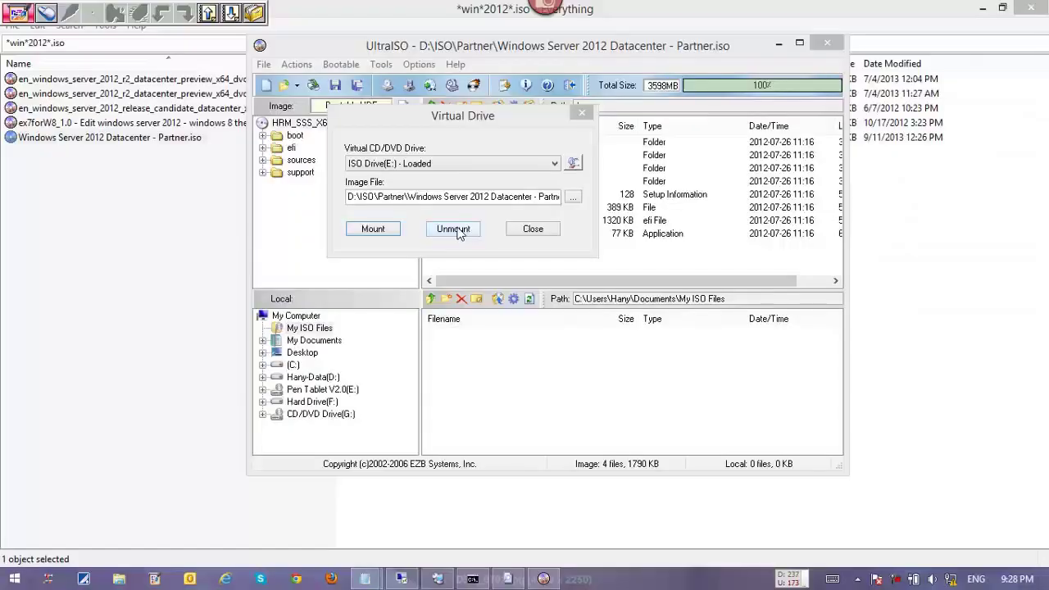
# Close UltraISO's virtual drive settings and UltraISO, leaving PowerShell in front.
pyautogui.click(521, 231)
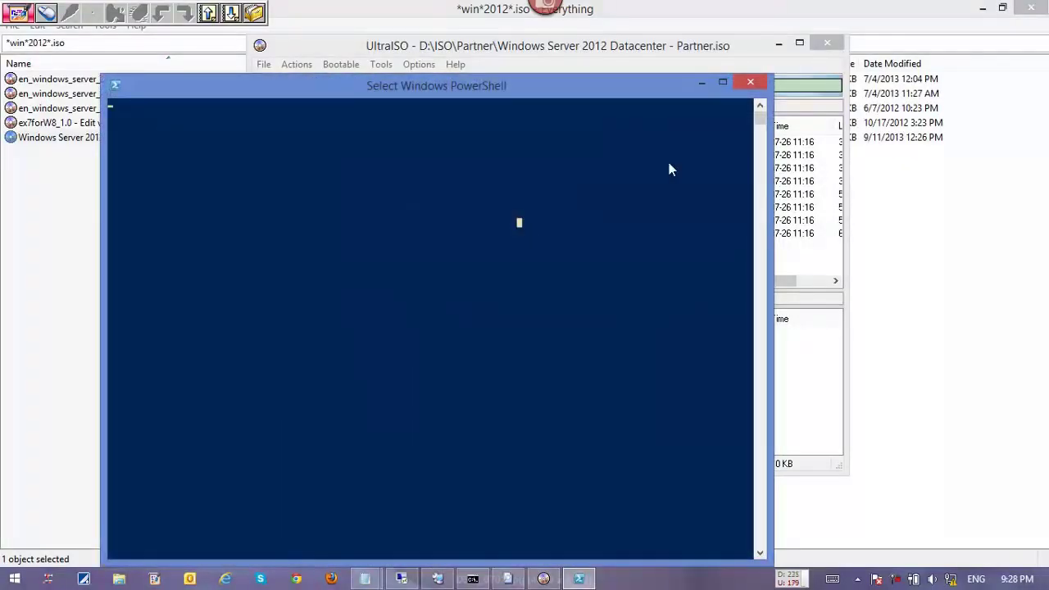
pyautogui.hotkey('alt', 'Tab')
pyautogui.click(524, 227)
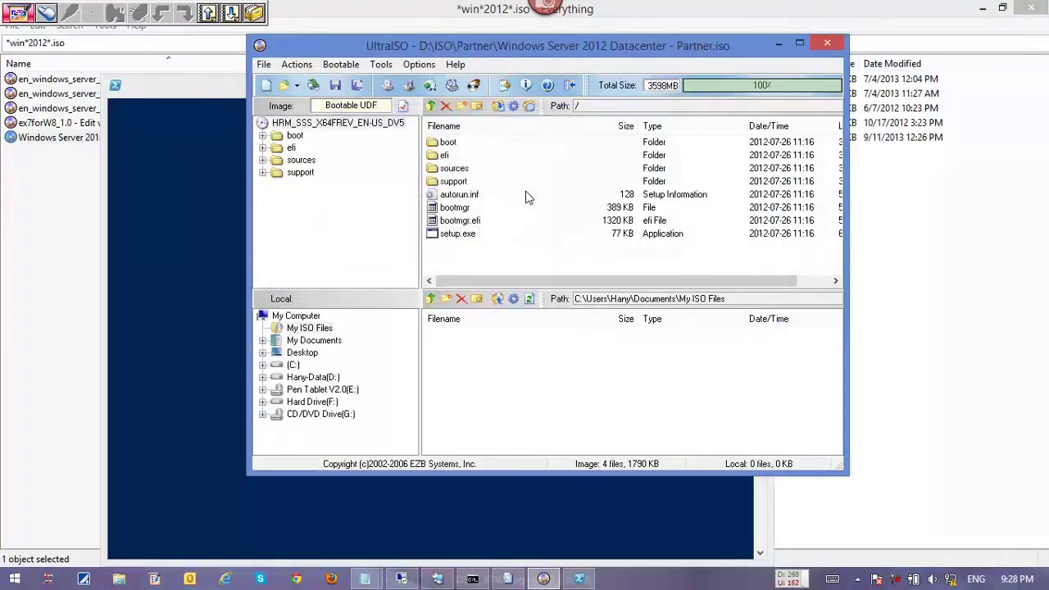
pyautogui.hotkey('alt', 'F4')
# Go to the C:\ root, then switch to D: and list its contents.
pyautogui.write('cd\\')
pyautogui.press('Return')
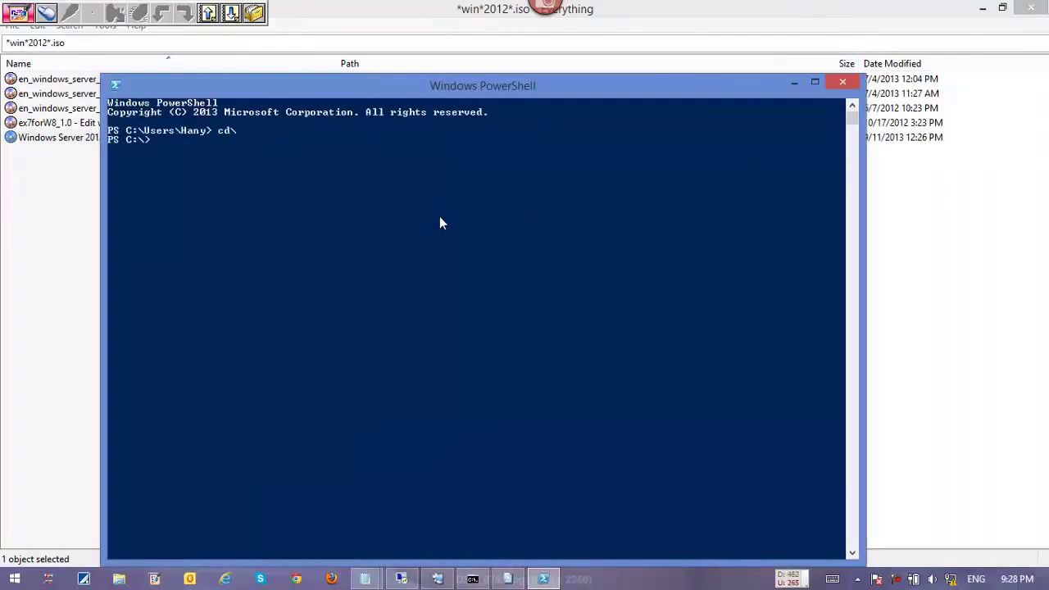
pyautogui.write('d:')
pyautogui.press('Return')
pyautogui.write('ls')
pyautogui.press('Return')
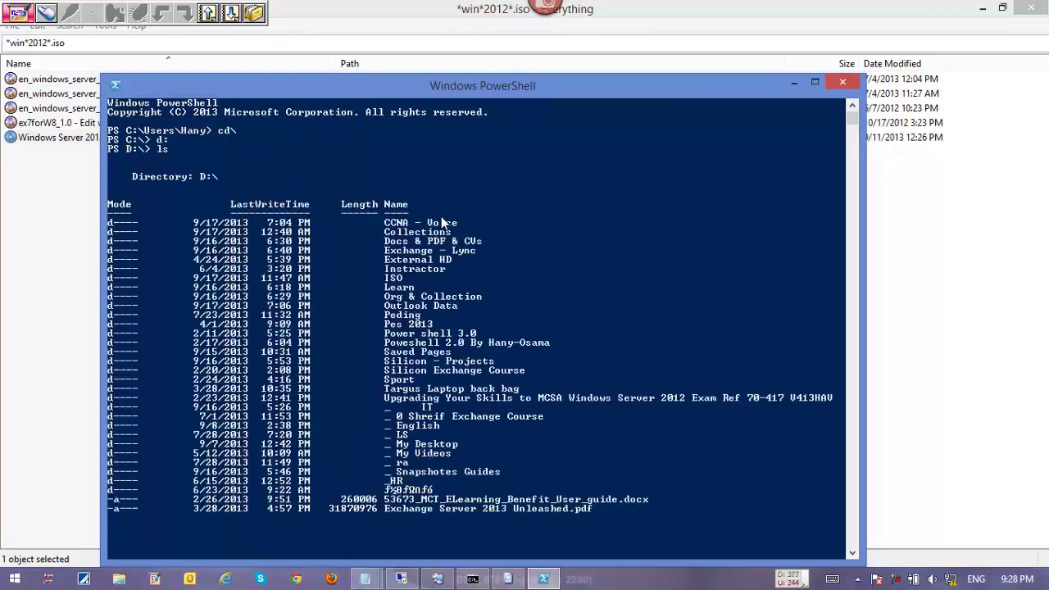
# Enter the Saved Pages folder on D: and look for items matching sou*.
pyautogui.write('&')
pyautogui.press('Tab')
pyautogui.press('BackSpace')
pyautogui.press('BackSpace')
pyautogui.press('BackSpace')
pyautogui.press('BackSpace')
pyautogui.press('BackSpace')
pyautogui.press('BackSpace')
pyautogui.press('BackSpace')
pyautogui.press('BackSpace')
pyautogui.press('BackSpace')
pyautogui.press('BackSpace')
pyautogui.press('BackSpace')
pyautogui.press('BackSpace')
pyautogui.press('BackSpace')
pyautogui.press('BackSpace')
pyautogui.write('cd sa')
pyautogui.press('Tab')
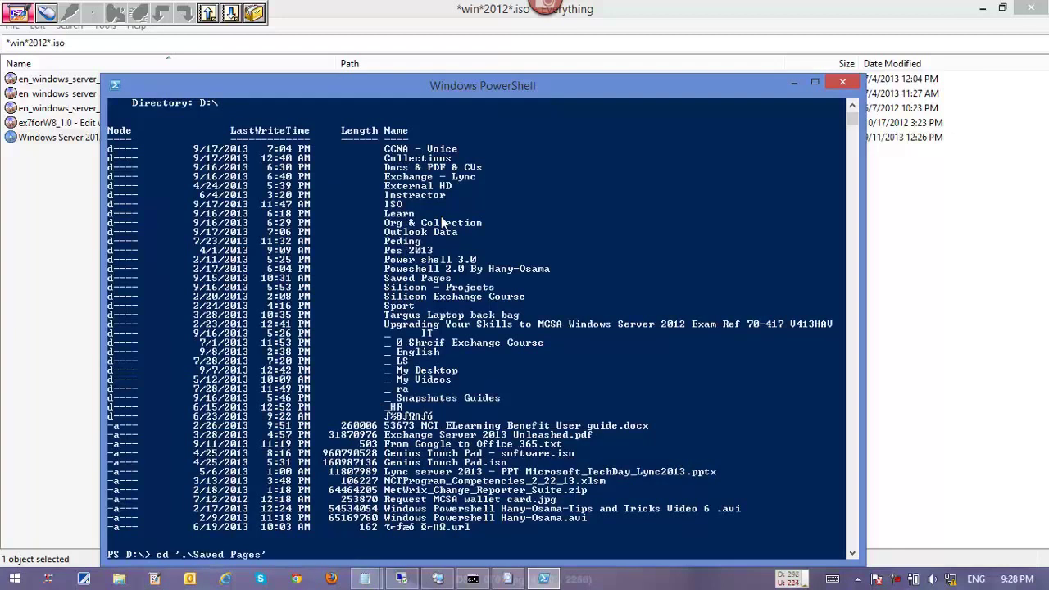
pyautogui.press('Return')
pyautogui.write('ls s')
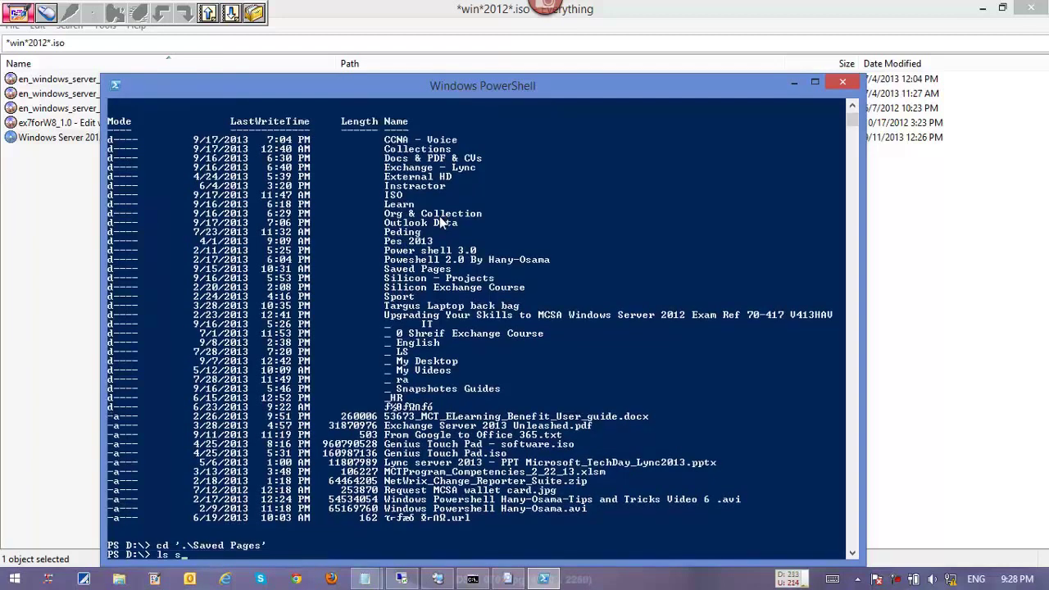
pyautogui.write('ou*')
pyautogui.press('Return')
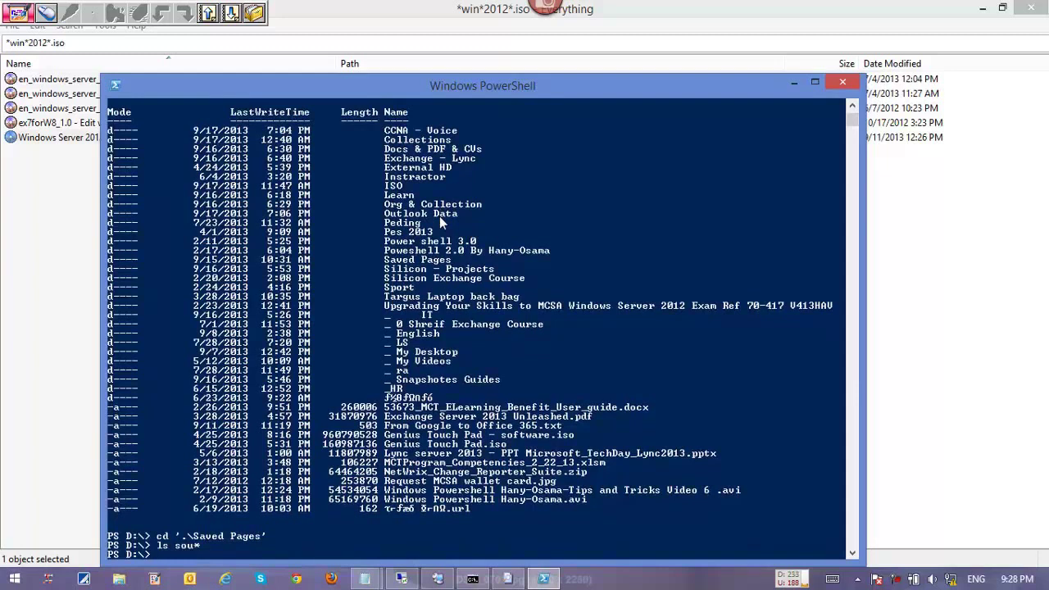
pyautogui.write('cd sou')
pyautogui.press('BackSpace')
pyautogui.press('BackSpace')
pyautogui.press('BackSpace')
pyautogui.press('BackSpace')
pyautogui.press('BackSpace')
# Check the contents of CD Drive (E:) in a drive window, then close it.
pyautogui.press('super+e')
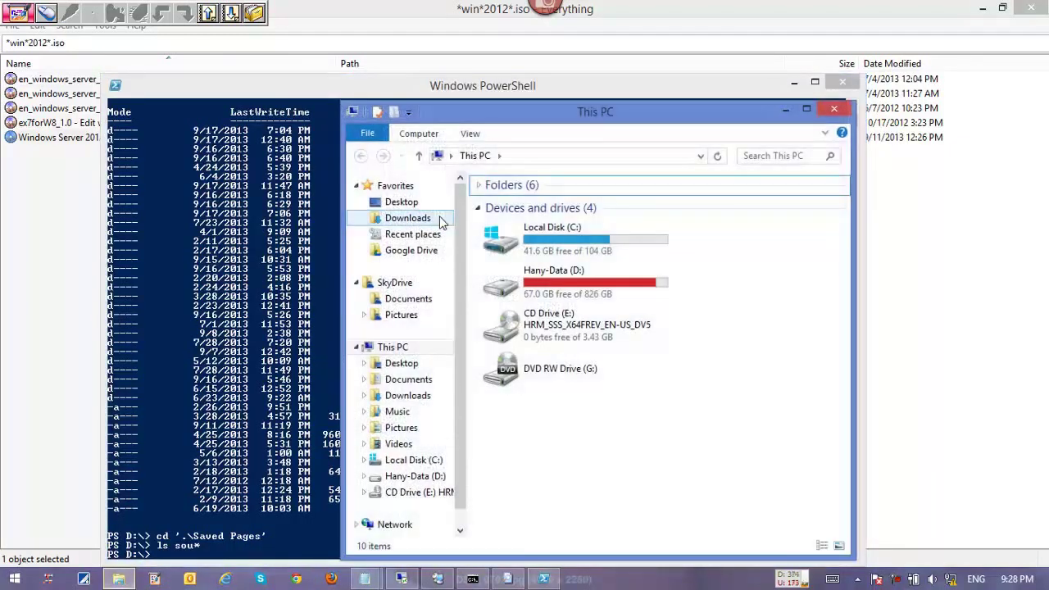
pyautogui.hotkey('ctrl', 'a')
pyautogui.press('h')
pyautogui.press('d')
pyautogui.press('c')
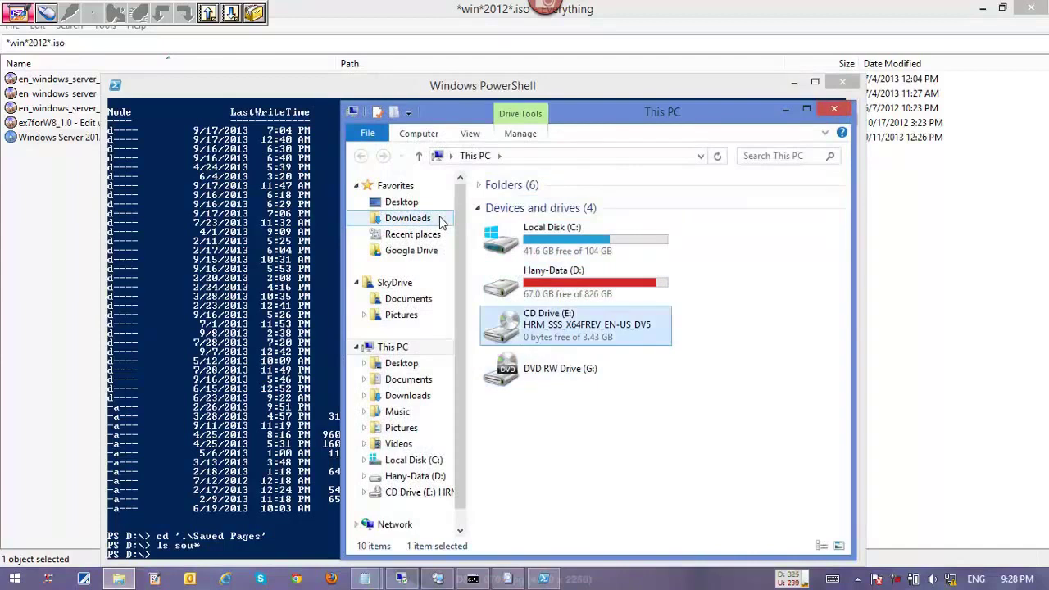
pyautogui.press('Return')
pyautogui.hotkey('alt', 'F4')
# Switch to E:, locate the sources folder, and list its files.
pyautogui.write('e:')
pyautogui.press('Return')
pyautogui.write('ls sou*')
pyautogui.press('Return')
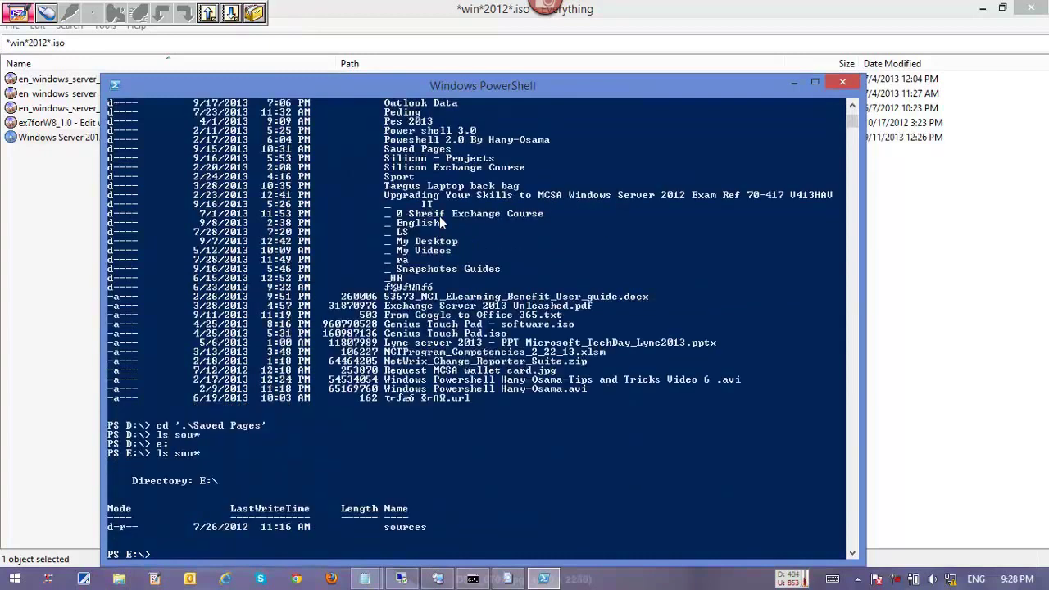
pyautogui.write('cd s')
pyautogui.press('Tab')
pyautogui.press('Return')
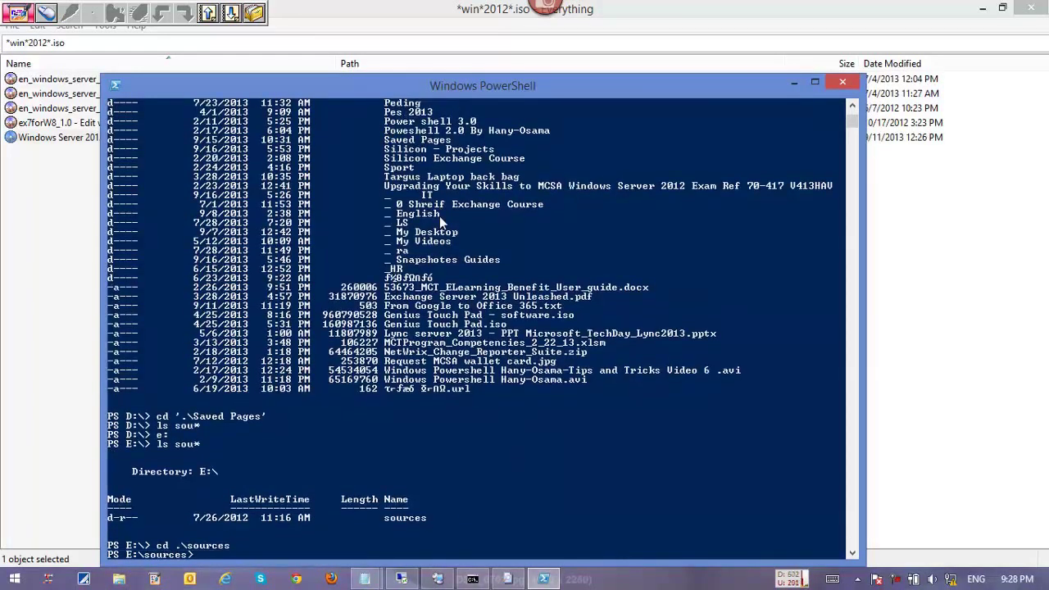
pyautogui.write('ls')
pyautogui.press('Return')
# Enter E:\sources\sxs and list its contents.
pyautogui.write('cd sx*')
pyautogui.press('Return')
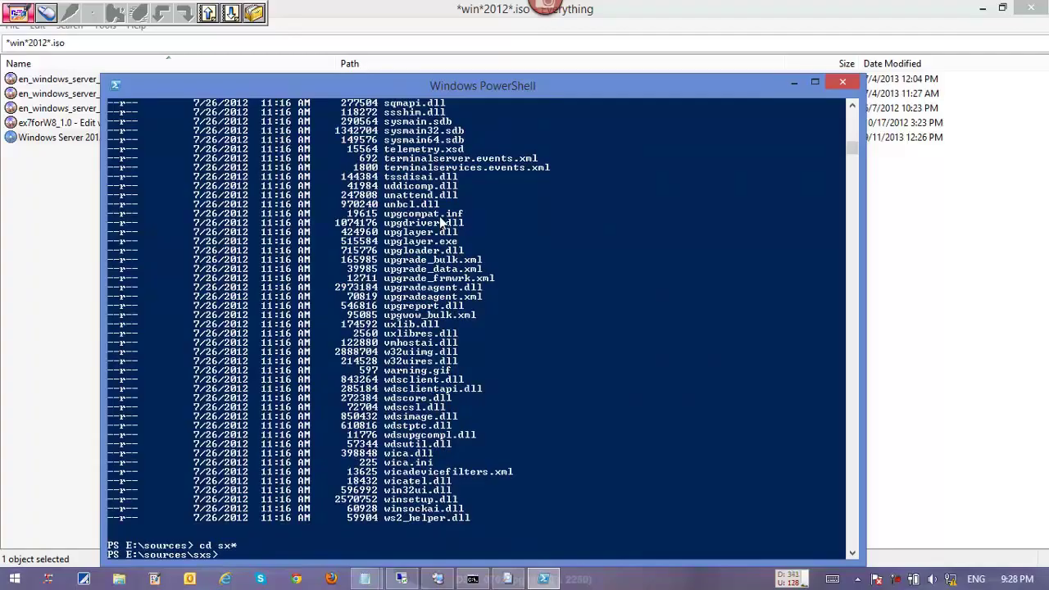
pyautogui.write('ls')
pyautogui.press('Return')
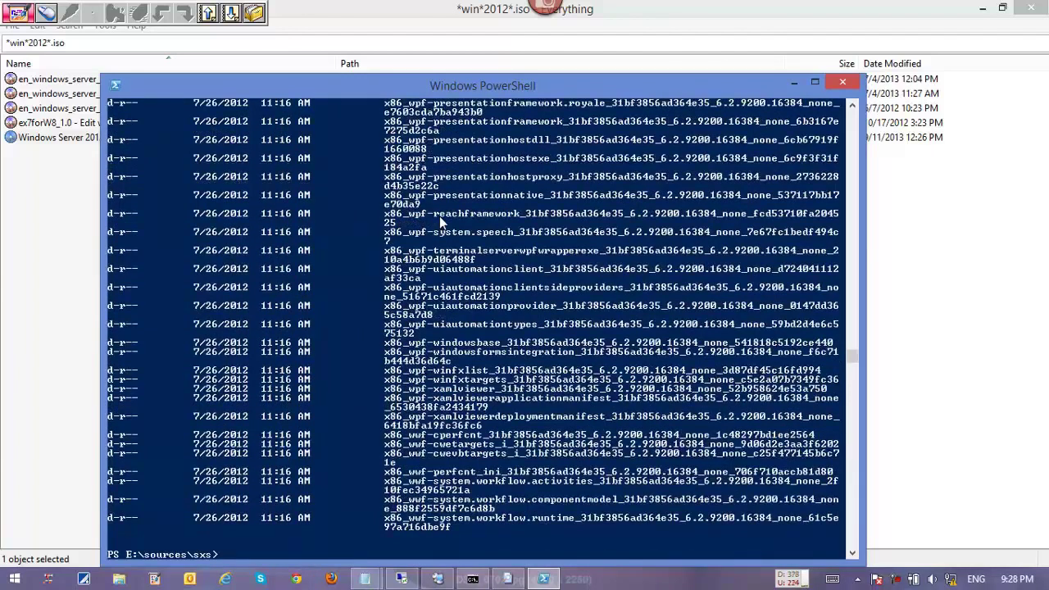
# Return to the C:\ root and start drafting the Add-WindowsPackage cmdlet.
pyautogui.write('cd\\')
pyautogui.press('Return')
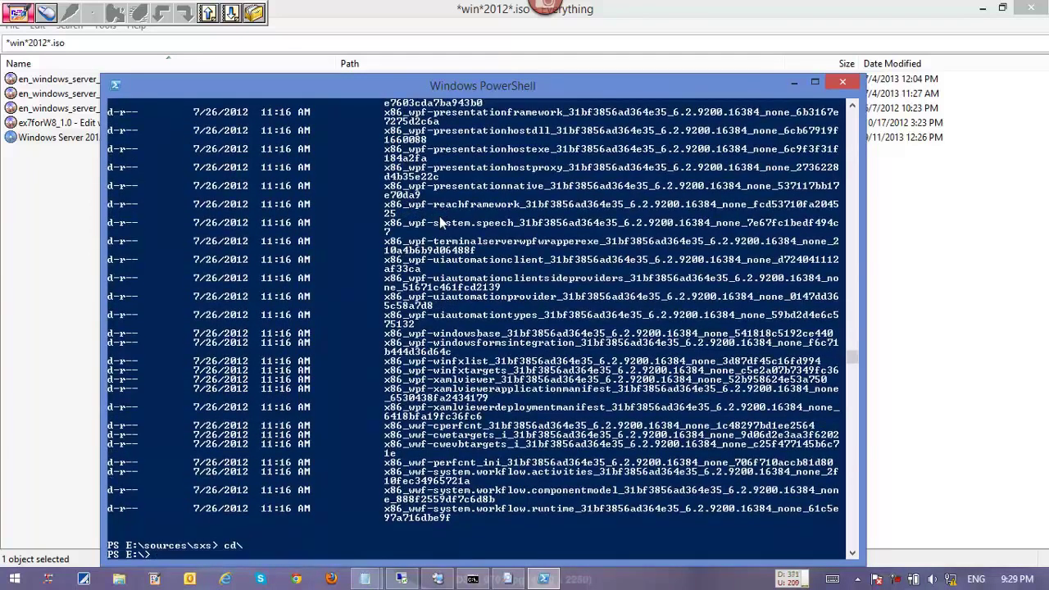
pyautogui.write('c:')
pyautogui.press('Return')
pyautogui.write('add-wind')
pyautogui.press('Tab')
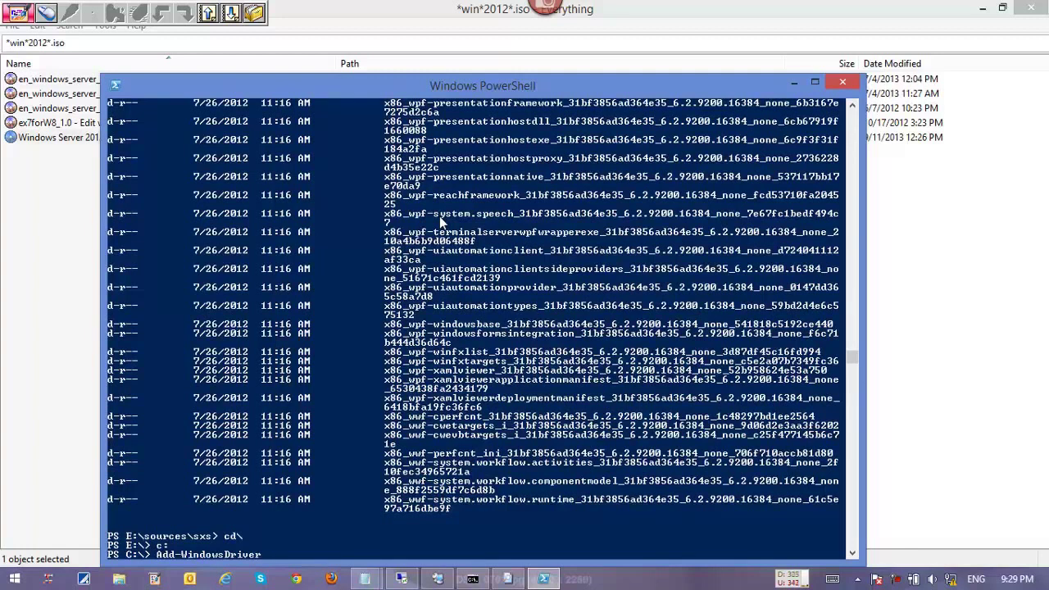
pyautogui.press('BackSpace')
pyautogui.press('BackSpace')
pyautogui.press('BackSpace')
pyautogui.press('BackSpace')
pyautogui.write('f')
pyautogui.press('BackSpace')
pyautogui.press('Tab')
# Complete the draft as 'Add-WindowsPackage test -Sourse e:\sources\sxs' and select part of it.
pyautogui.press('Tab')
pyautogui.press('Tab')
pyautogui.write('test -s')
pyautogui.press('Tab')
pyautogui.press('Tab')
pyautogui.hotkey('shift', 'Tab')
pyautogui.press('BackSpace')
pyautogui.press('BackSpace')
pyautogui.press('BackSpace')
pyautogui.press('BackSpace')
pyautogui.press('BackSpace')
pyautogui.press('BackSpace')
pyautogui.press('BackSpace')
pyautogui.press('BackSpace')
pyautogui.press('BackSpace')
pyautogui.press('BackSpace')
pyautogui.press('BackSpace')
pyautogui.press('BackSpace')
pyautogui.press('BackSpace')
pyautogui.press('BackSpace')
pyautogui.press('BackSpace')
pyautogui.write('ours')
pyautogui.write('e d:')
pyautogui.press('BackSpace')
pyautogui.press('BackSpace')
pyautogui.write('e:\\so')
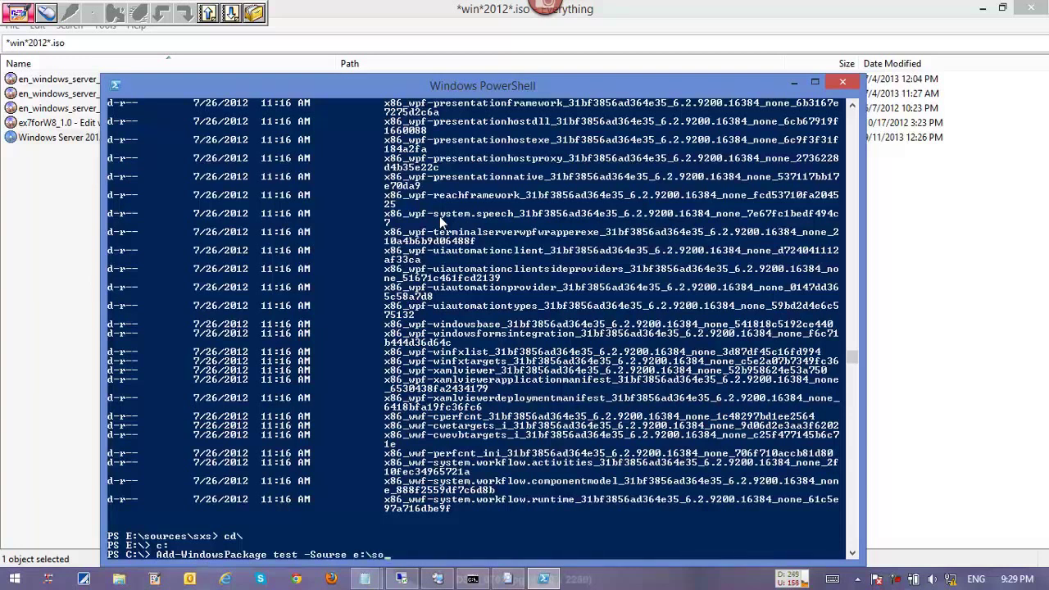
pyautogui.write('urces\\sxs')
pyautogui.scroll(1, 440, 216)
pyautogui.scroll(-8, 337, 389)
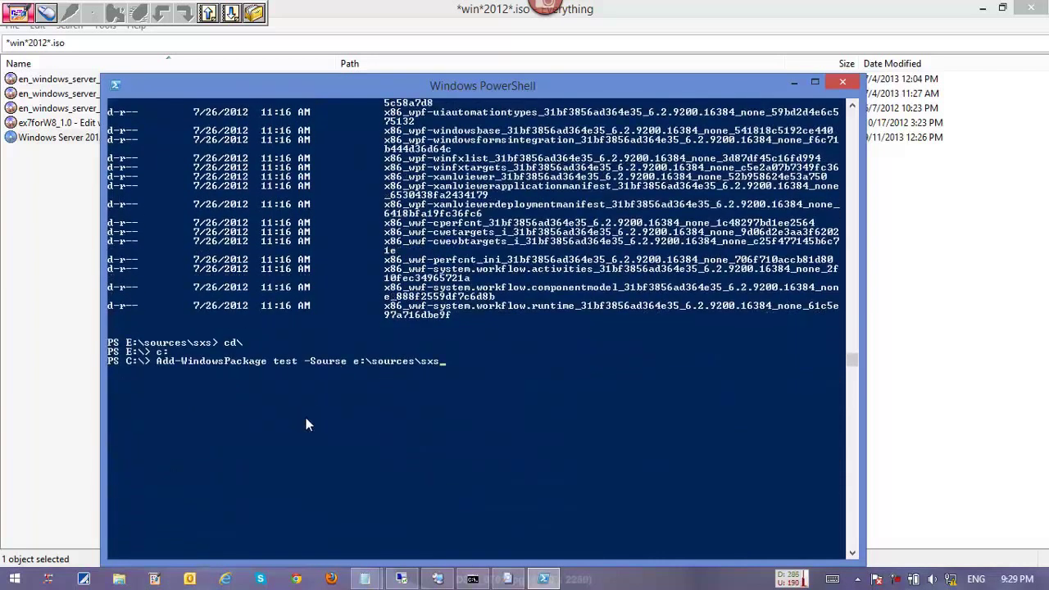
pyautogui.moveTo(154, 362); pyautogui.dragTo(433, 363)
# Close PowerShell and Everything, view the S-Lync FE VM on the Hyper-V host, then return to RDCMan.
pyautogui.click(843, 85)
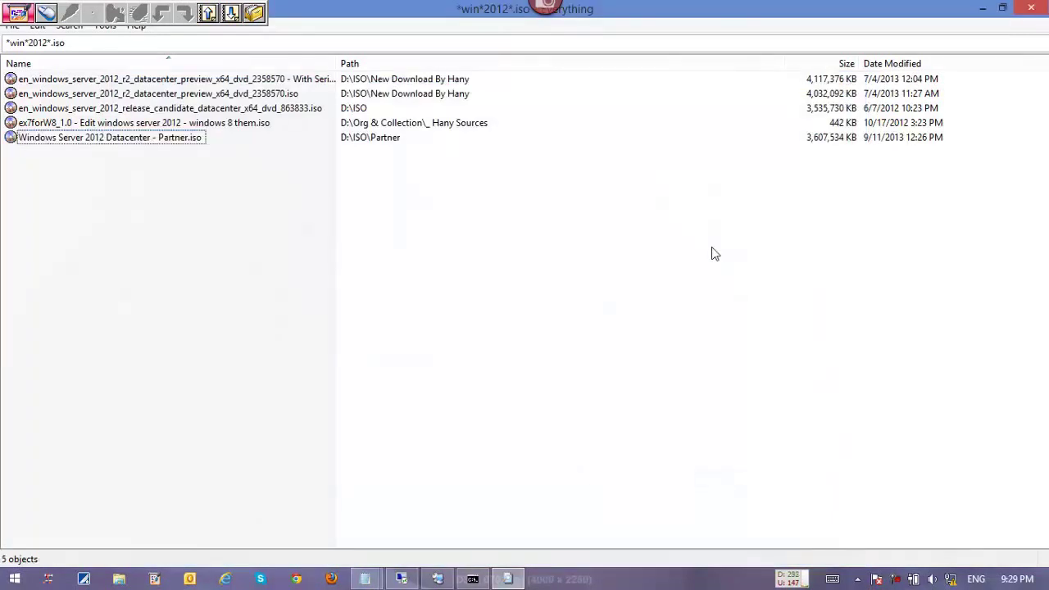
pyautogui.click(1030, 9)
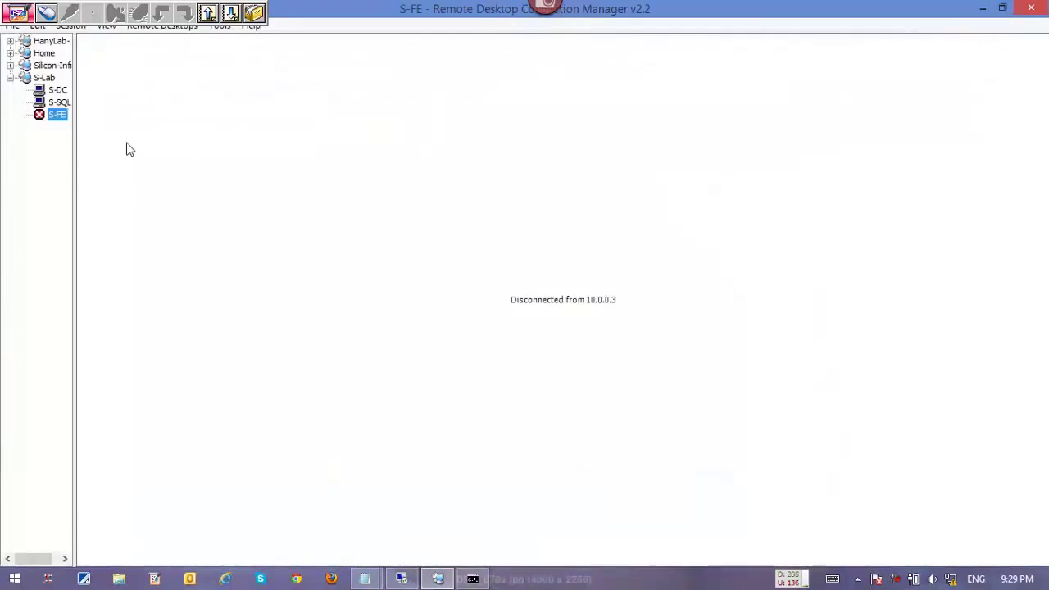
pyautogui.click(402, 579)
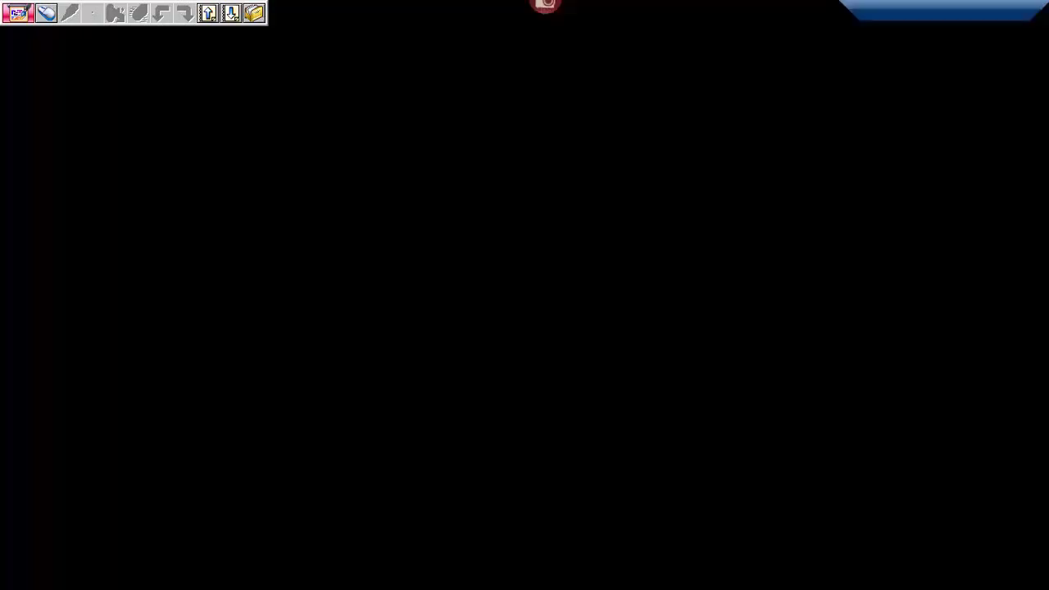
pyautogui.doubleClick(358, 279)
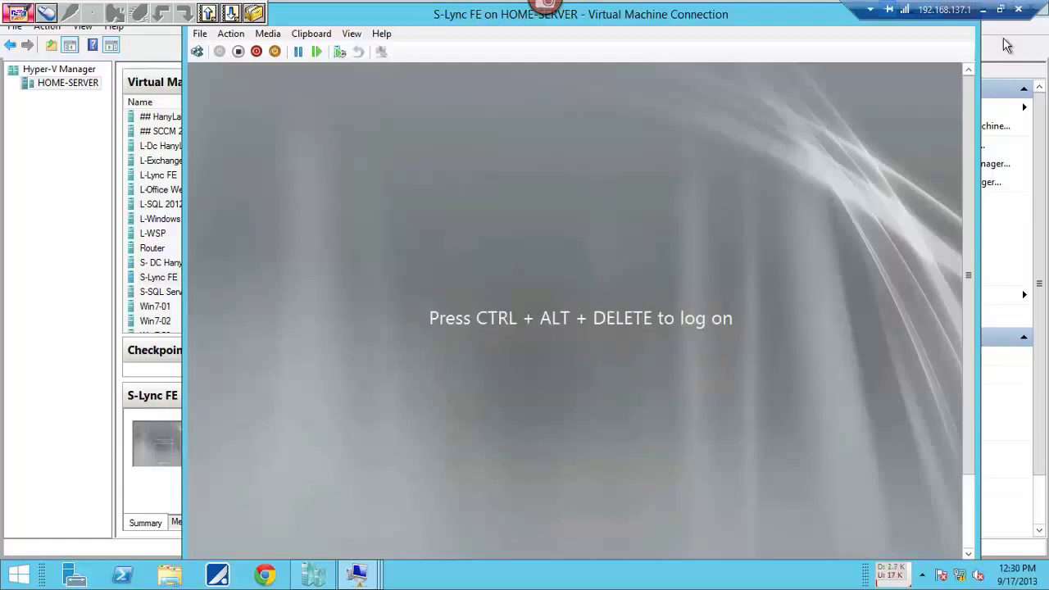
pyautogui.click(982, 9)
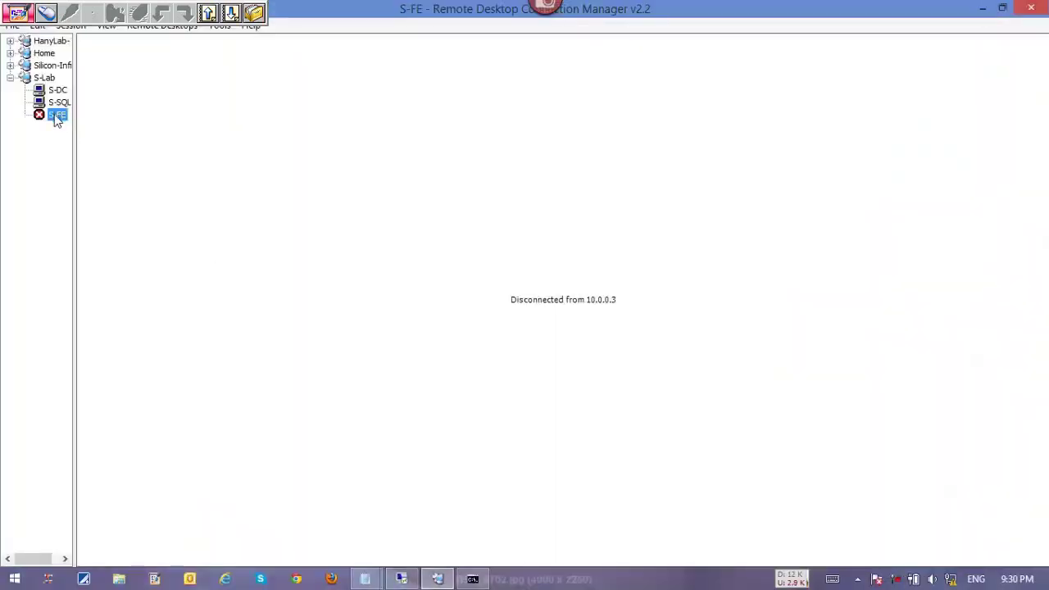
# Reconnect to the S-FE server and bring the Lync setup notes up full screen.
pyautogui.doubleClick(58, 121)
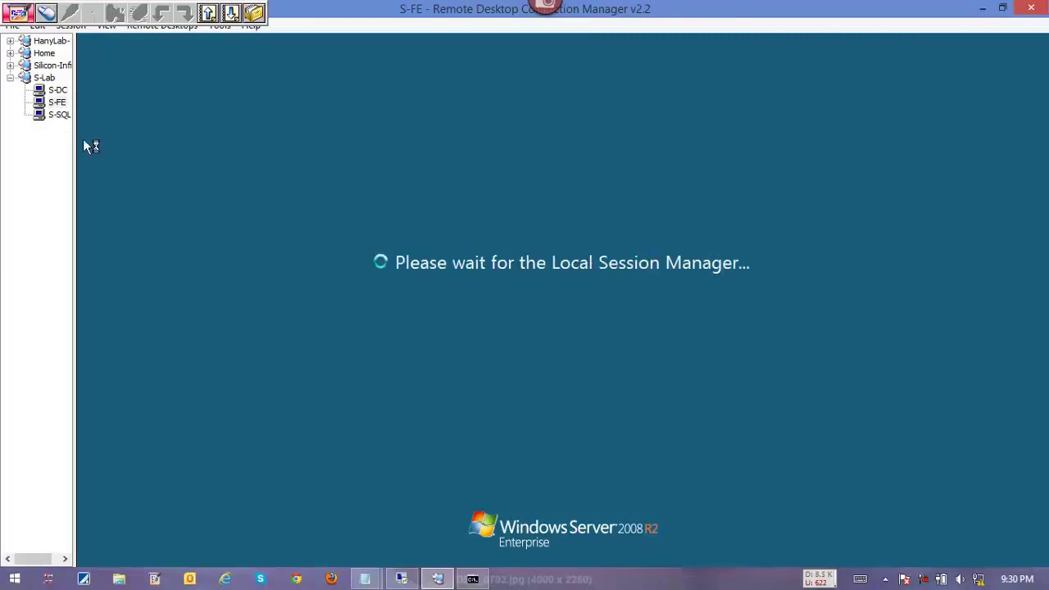
pyautogui.moveTo(364, 578)
pyautogui.click(427, 519)
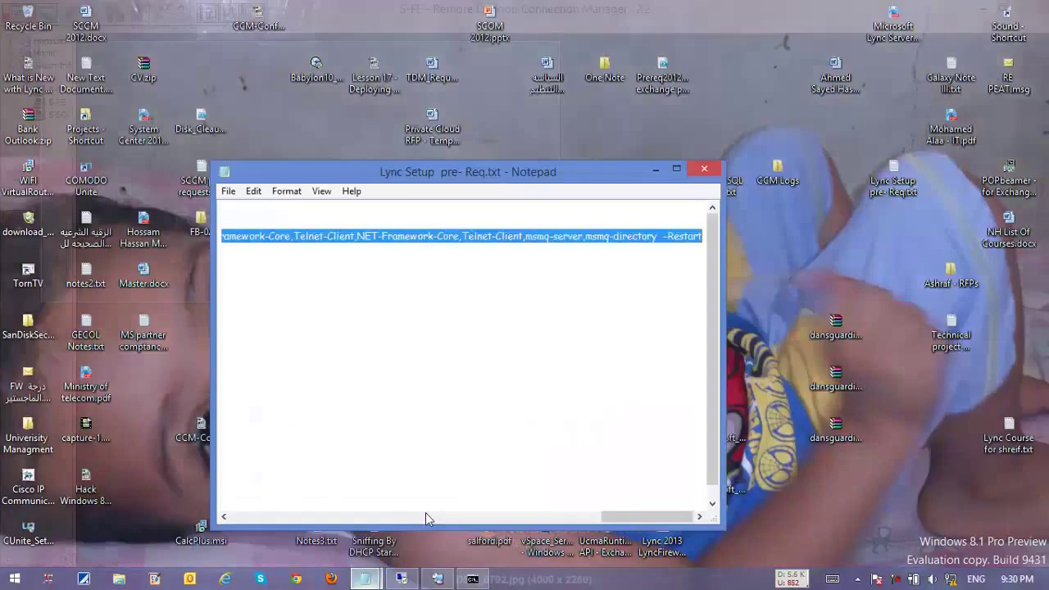
pyautogui.moveTo(610, 517); pyautogui.dragTo(220, 503)
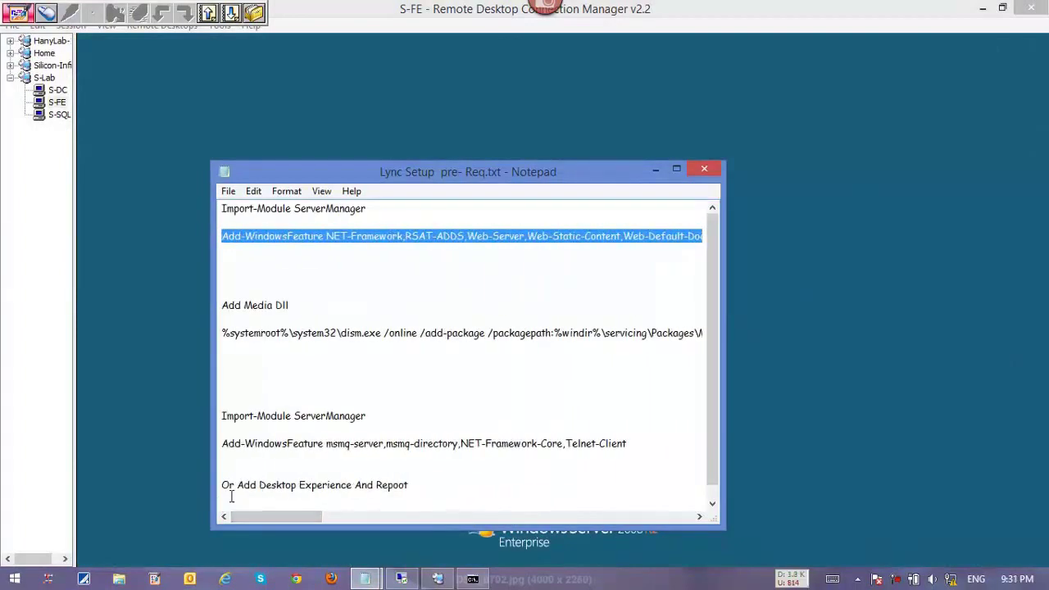
pyautogui.click(676, 170)
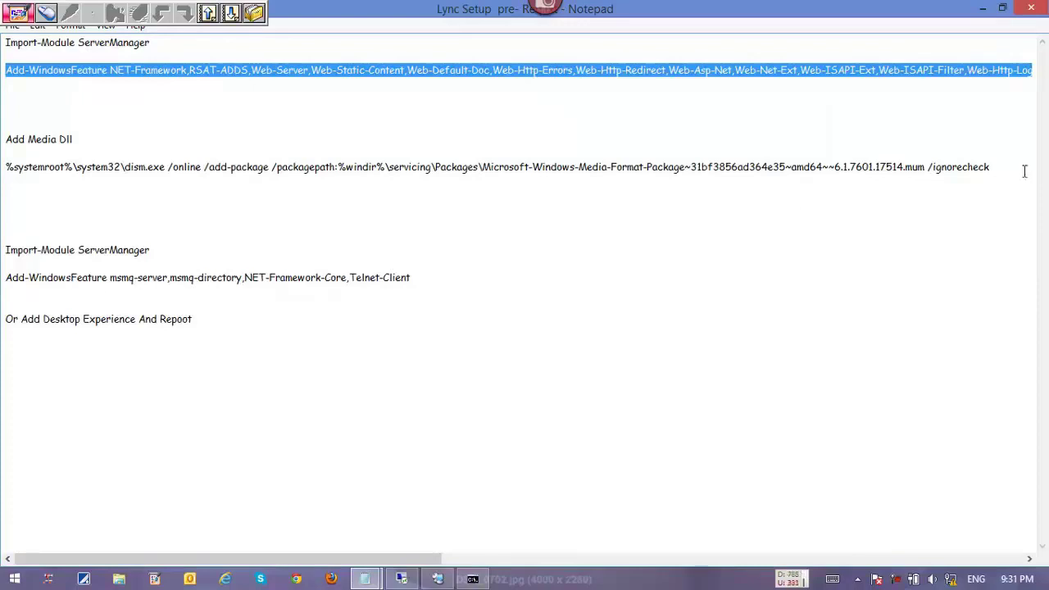
# Copy the dism Media Format add-package line and set Notepad aside.
pyautogui.moveTo(1002, 166); pyautogui.dragTo(5, 168)
pyautogui.rightClick(7, 168)
pyautogui.click(52, 220)
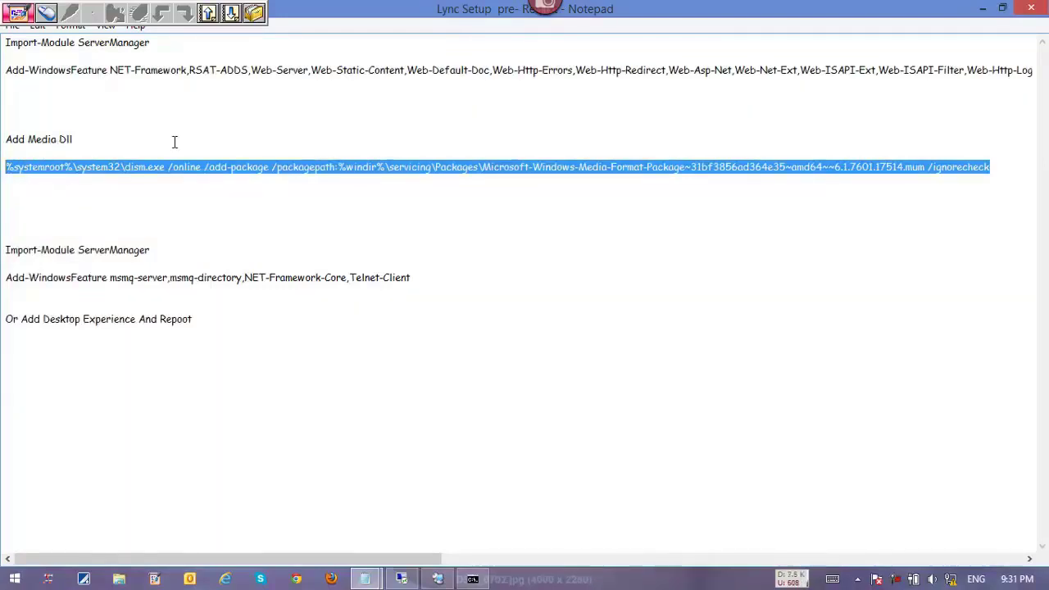
pyautogui.click(983, 8)
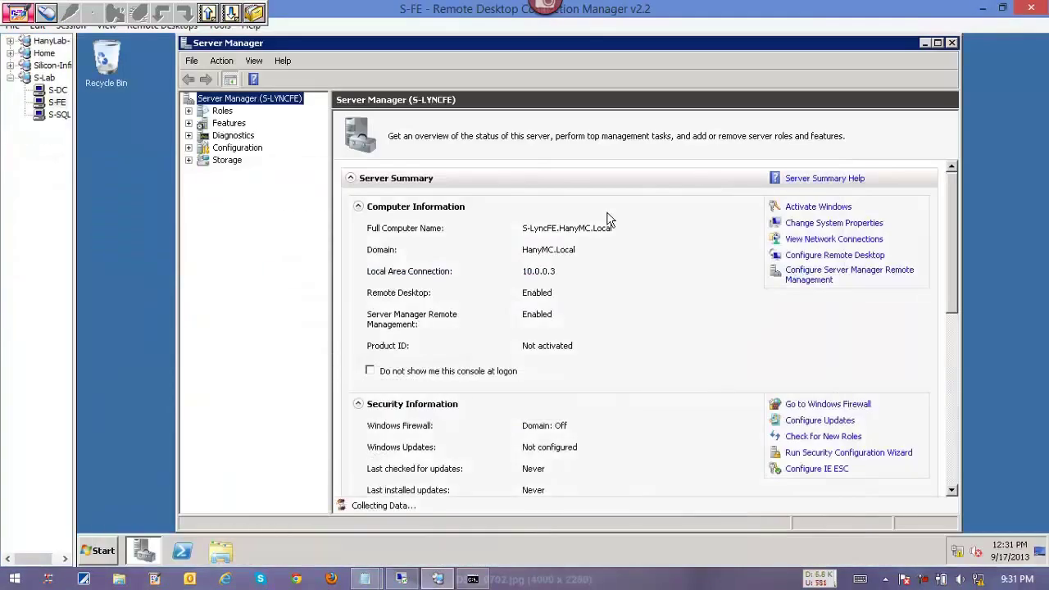
# Maximize Server Manager and review the installed Features and Roles.
pyautogui.doubleClick(709, 44)
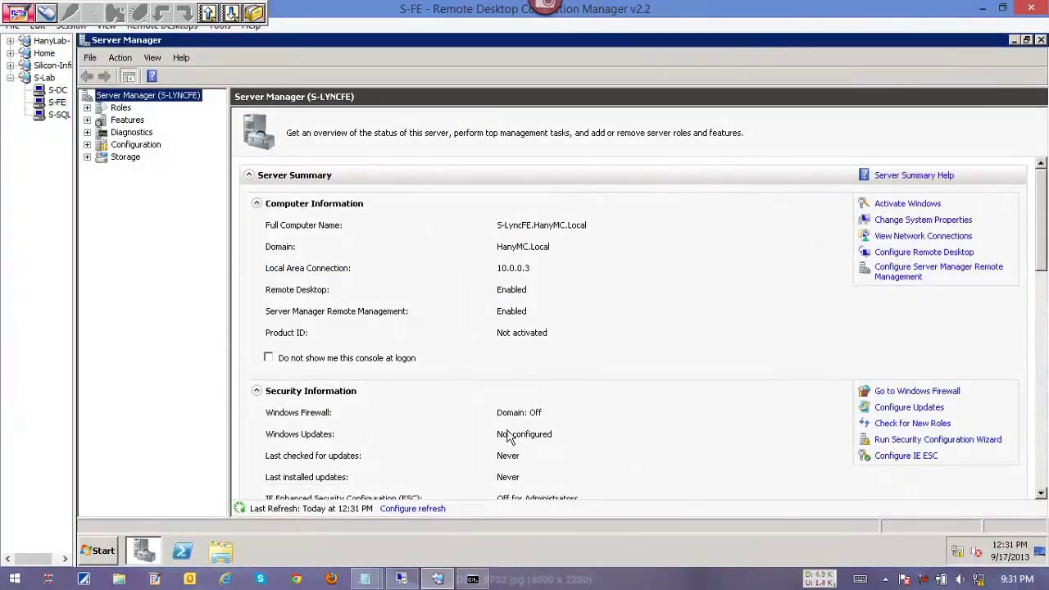
pyautogui.click(141, 121)
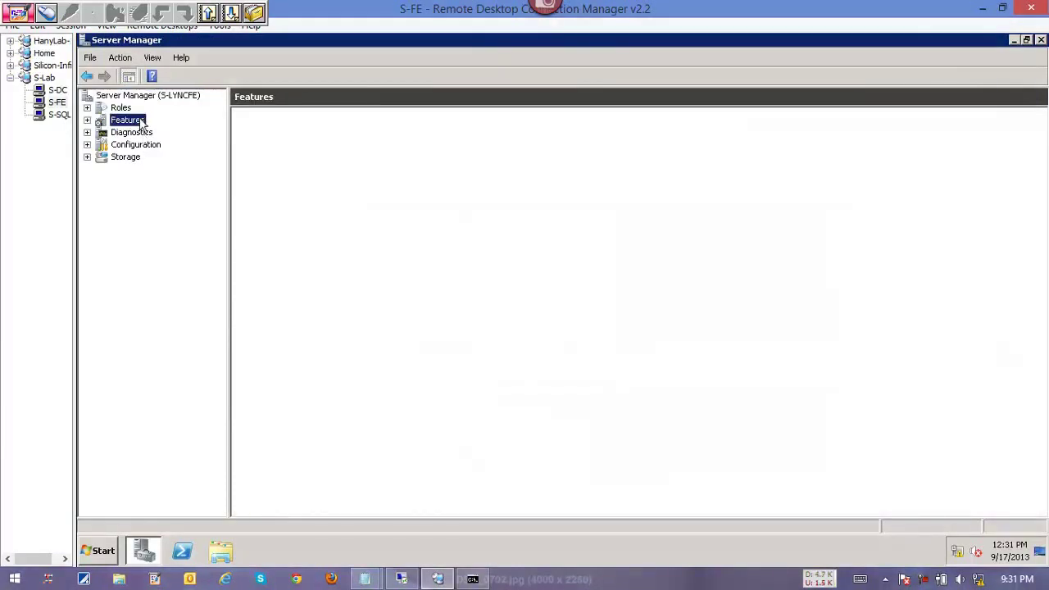
pyautogui.moveTo(1039, 246)
pyautogui.mouseDown()
pyautogui.moveTo(1038, 299)
pyautogui.moveTo(1035, 234)
pyautogui.mouseUp()
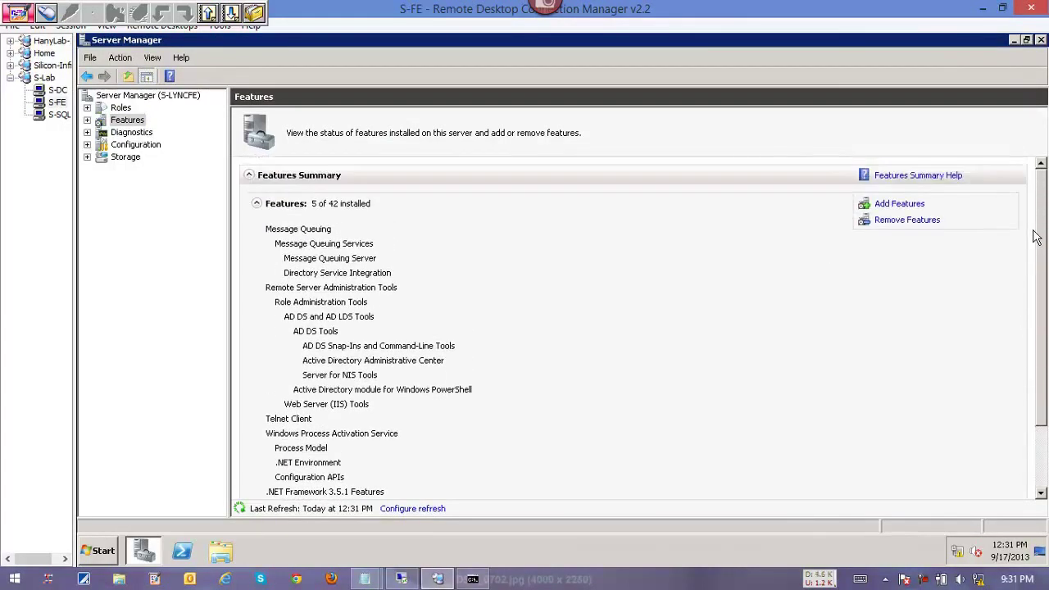
pyautogui.click(123, 110)
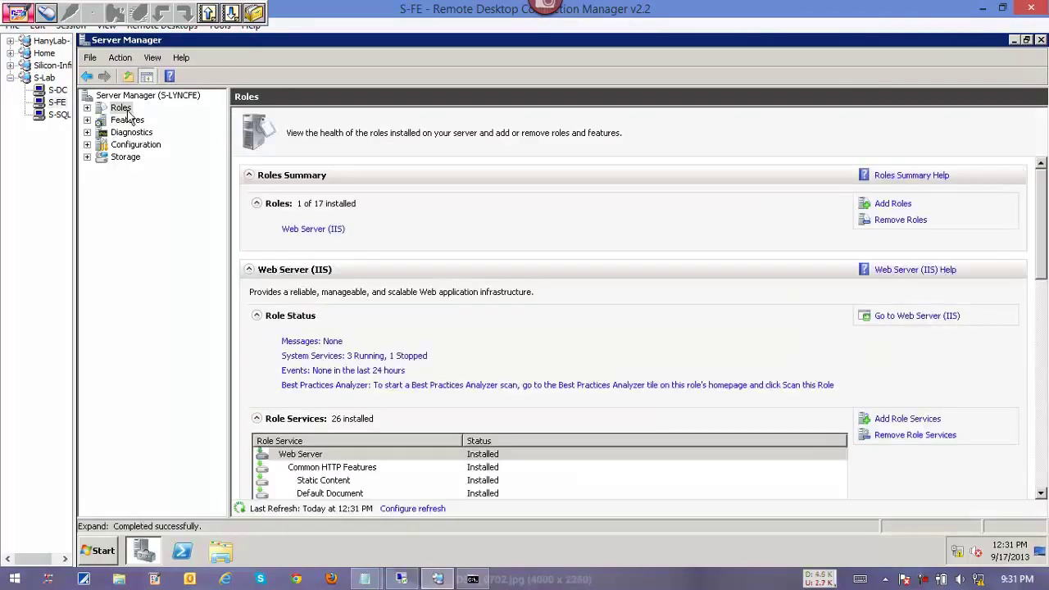
# Start Command Prompt as administrator and paste the dism Media Format command.
pyautogui.click(101, 550)
pyautogui.rightClick(169, 208)
pyautogui.click(196, 222)
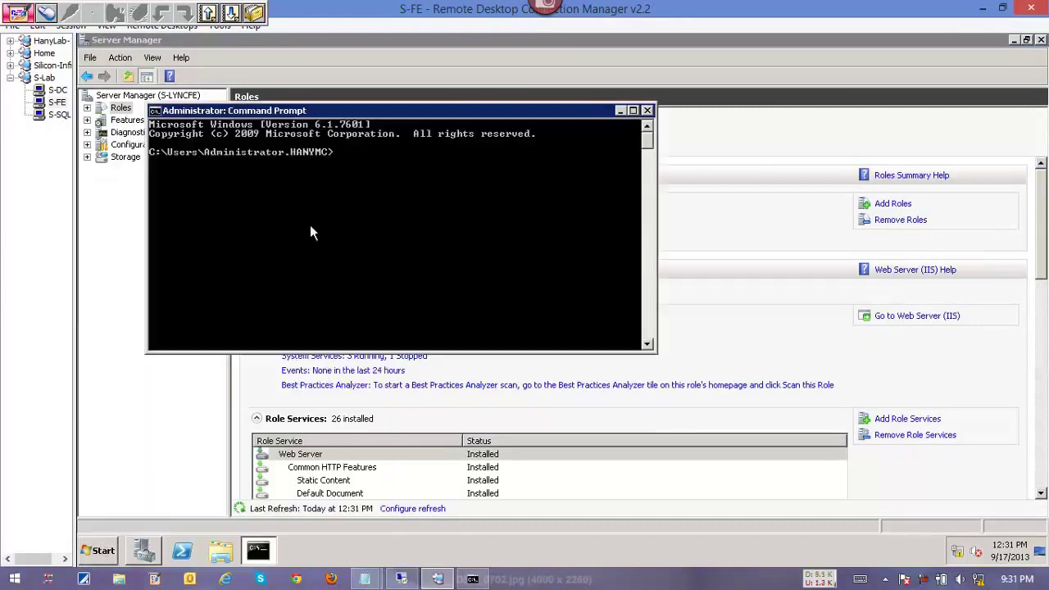
pyautogui.rightClick(310, 224)
pyautogui.click(332, 260)
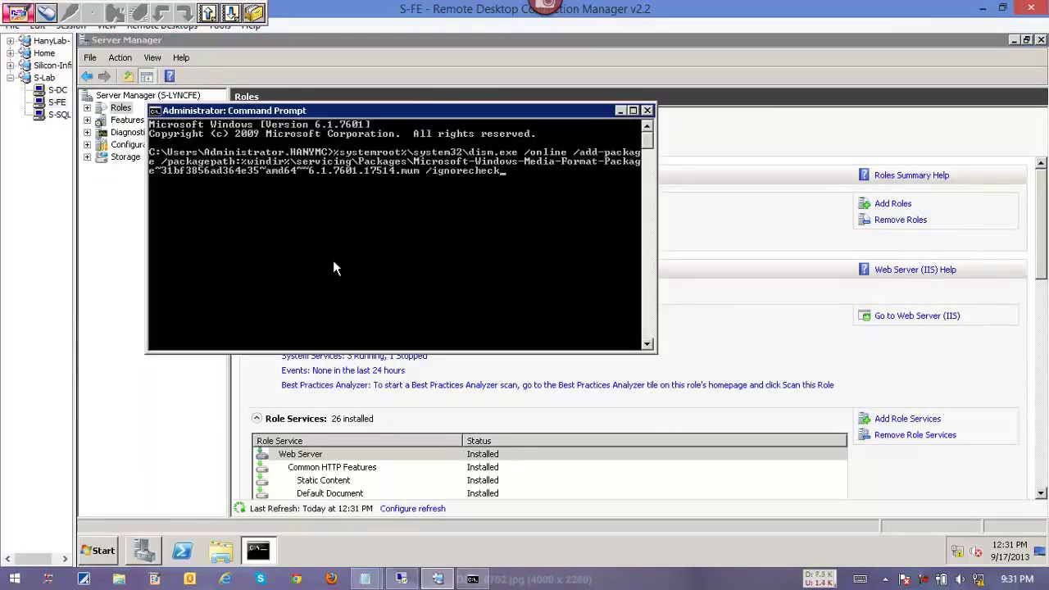
# Run the dism /online /add-package Media Format command and answer Y to restart S-FE.
pyautogui.press('Return')
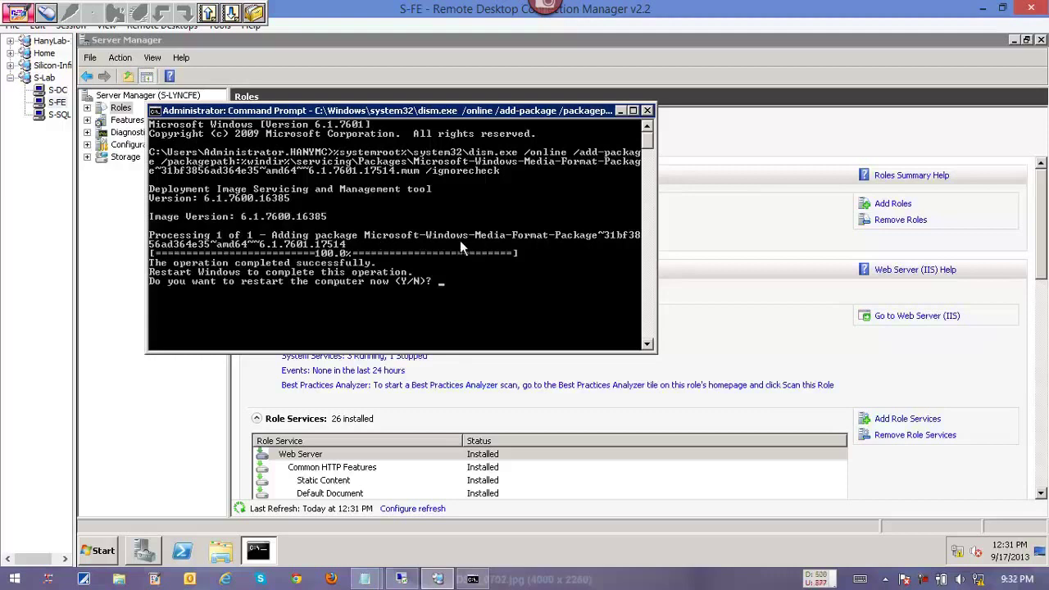
pyautogui.write('y')
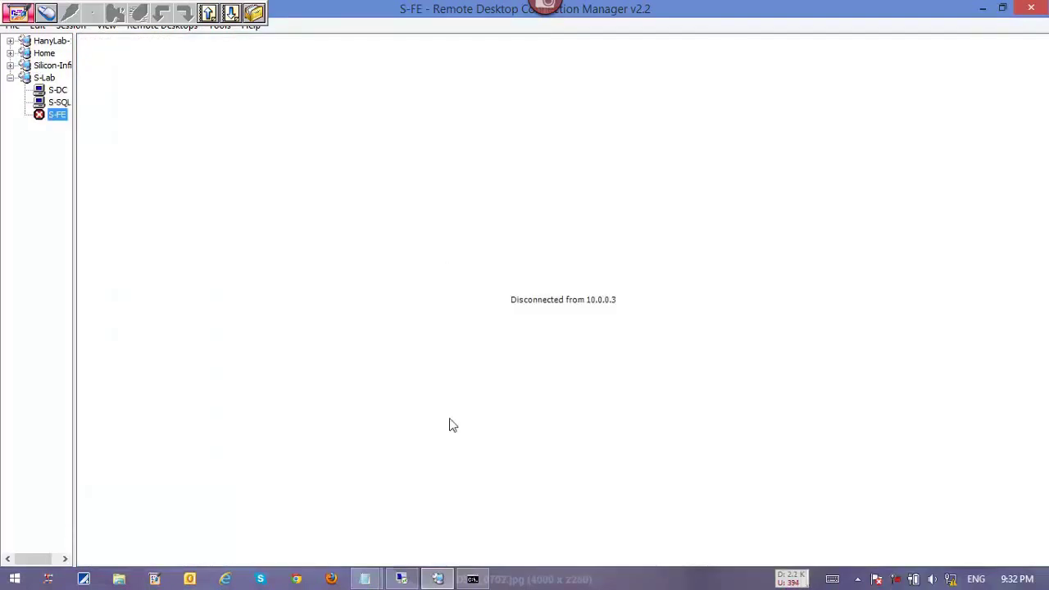
# On S-SQL, refresh the desktop and close the SQL Server 2008 R2 Setup Complete summary.
pyautogui.click(59, 102)
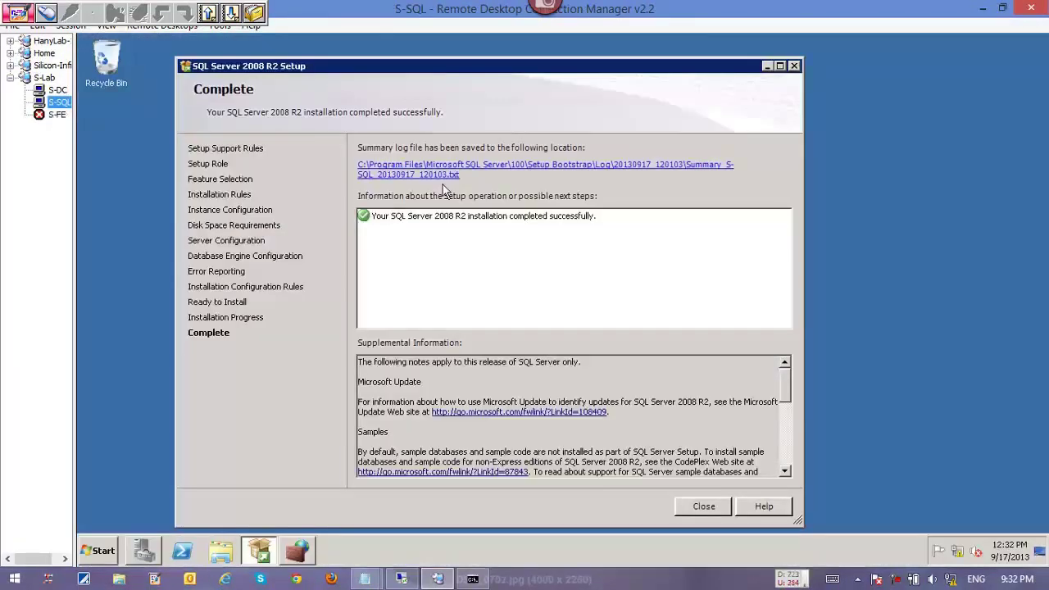
pyautogui.click(702, 508)
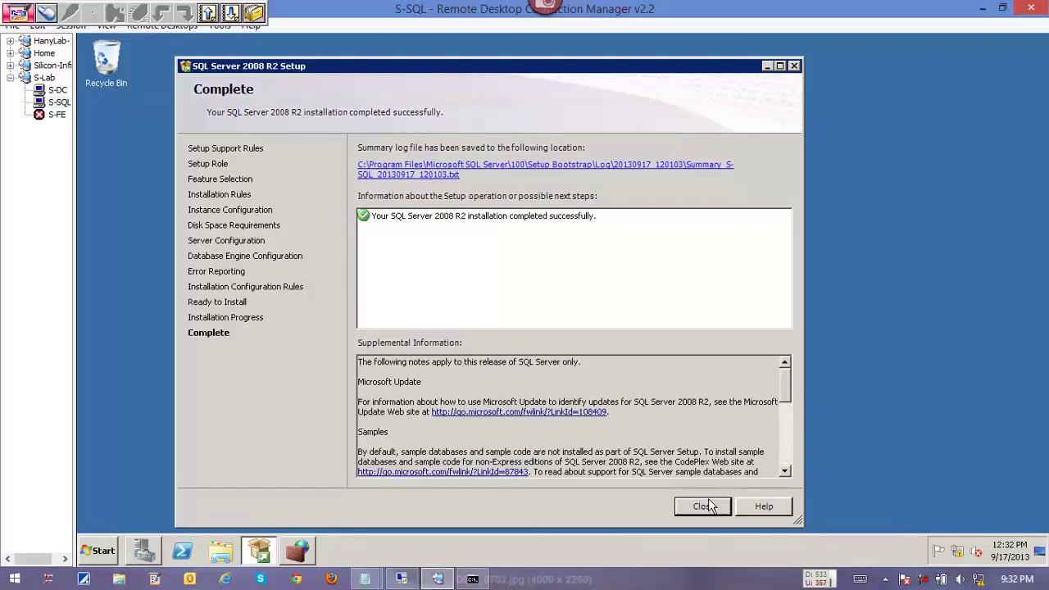
pyautogui.rightClick(901, 226)
pyautogui.click(923, 260)
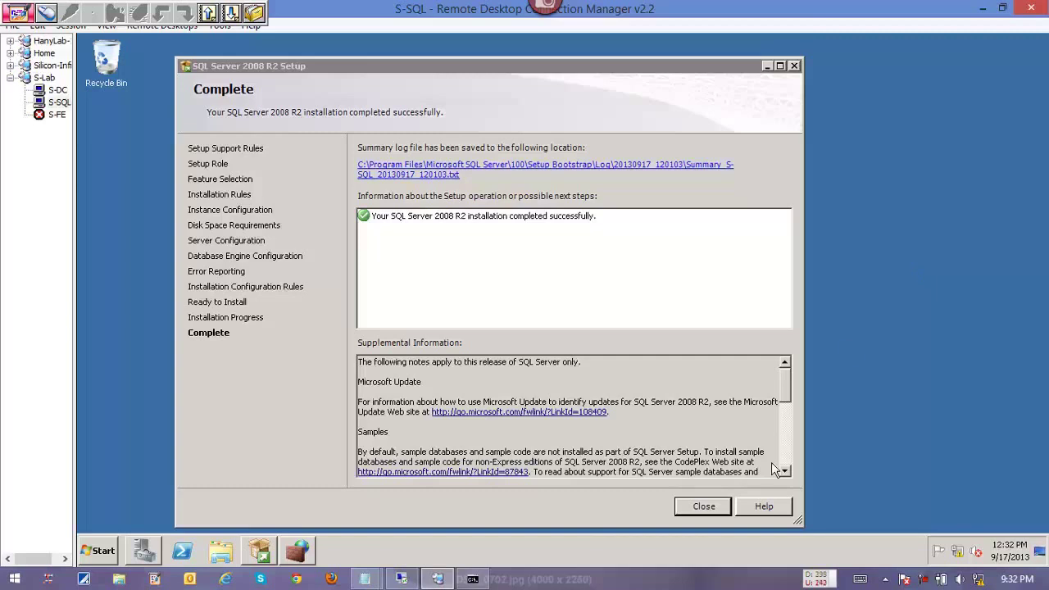
pyautogui.click(709, 508)
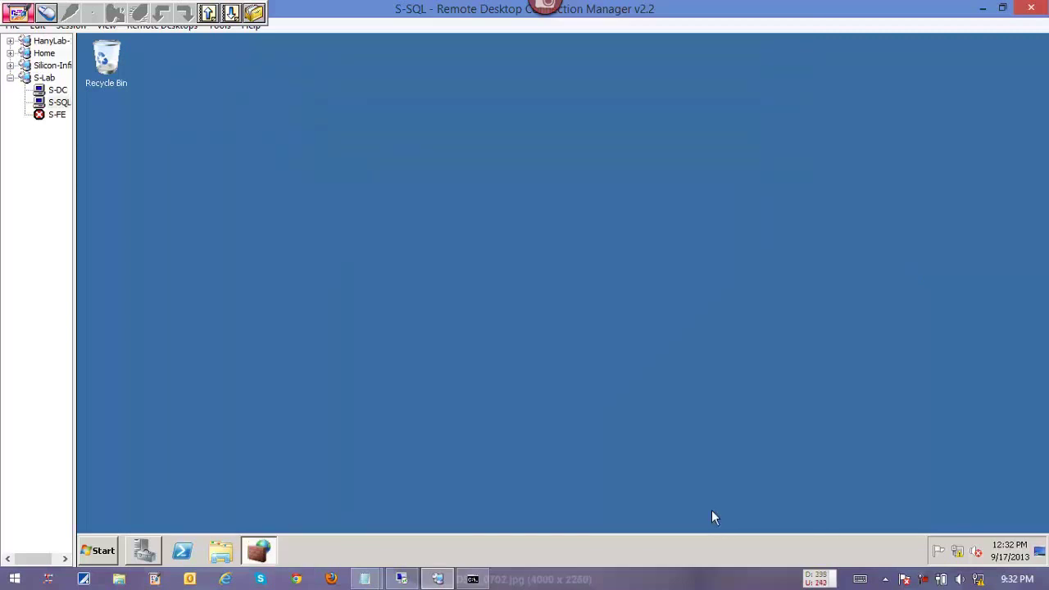
# Close the firewall window and open a maximized Computer window showing the drives.
pyautogui.rightClick(256, 552)
pyautogui.click(262, 523)
pyautogui.click(221, 551)
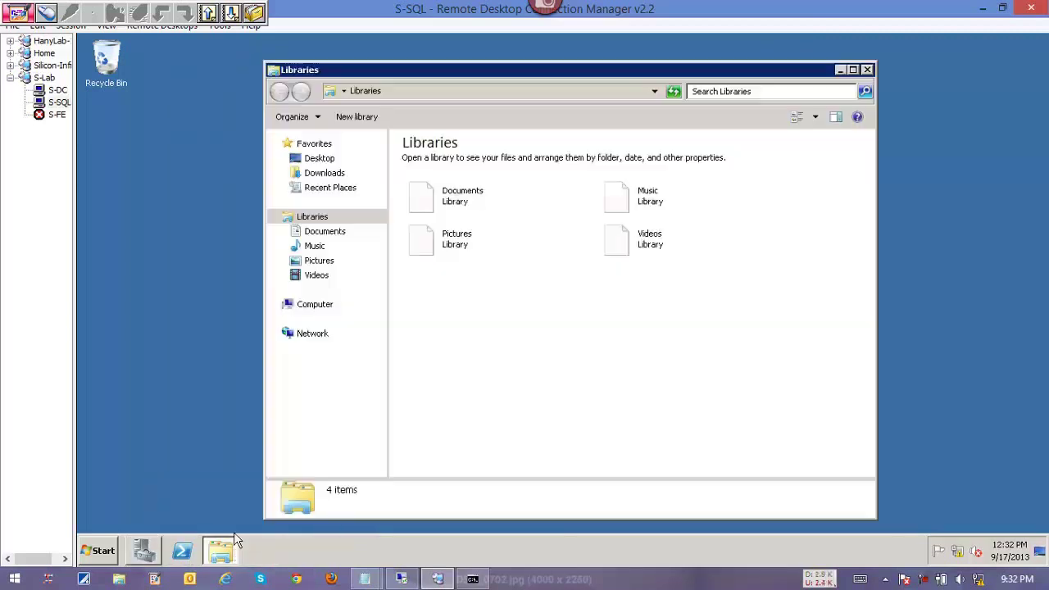
pyautogui.click(311, 306)
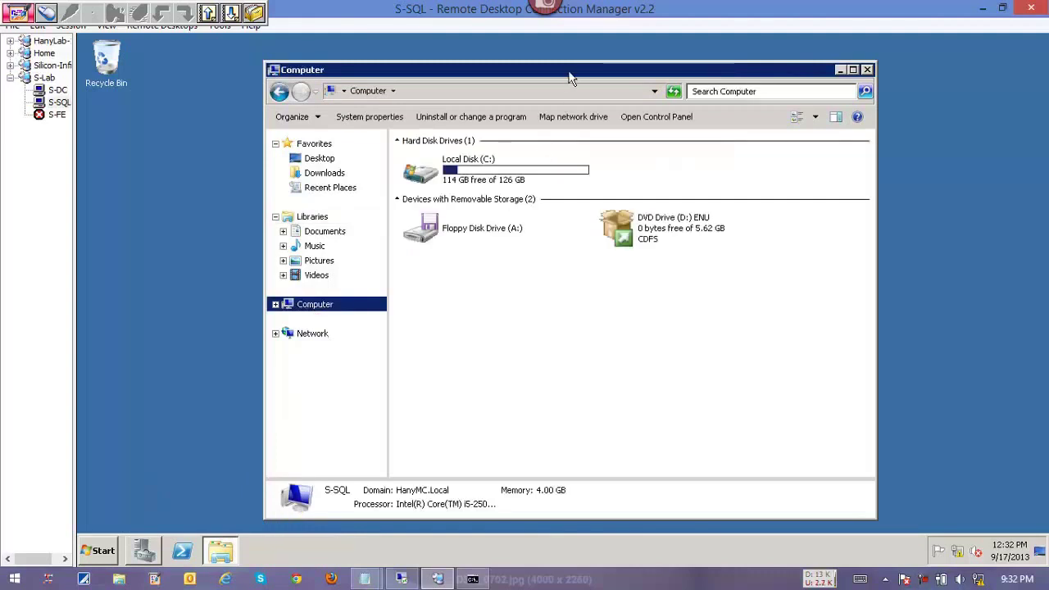
pyautogui.doubleClick(570, 76)
# From DVD Drive (D:), run the SQLServer2008R2-SP2 package as administrator, then close the window.
pyautogui.rightClick(479, 195)
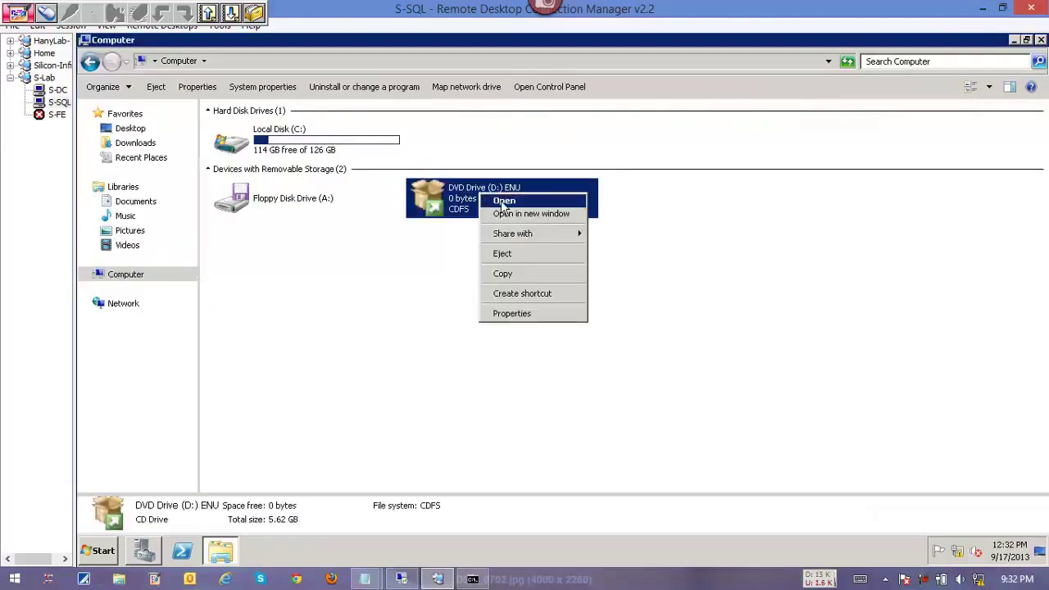
pyautogui.click(503, 202)
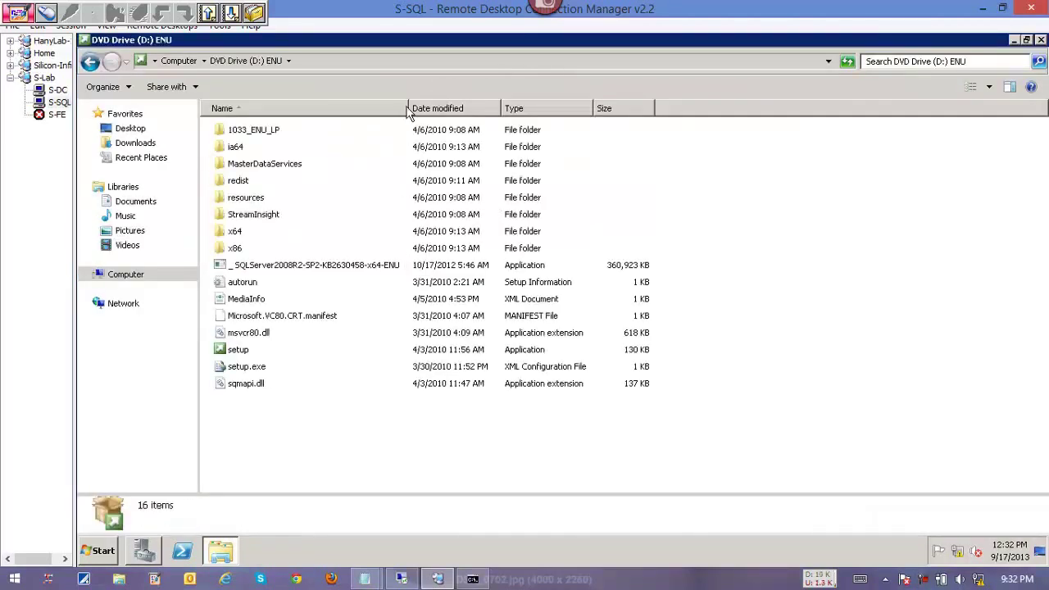
pyautogui.doubleClick(411, 108)
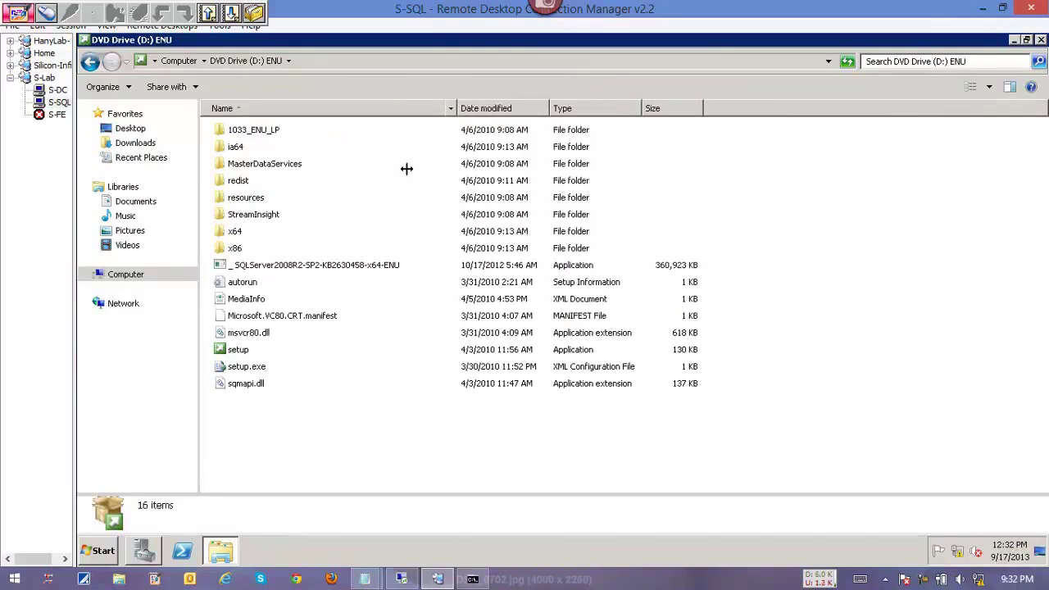
pyautogui.click(326, 267)
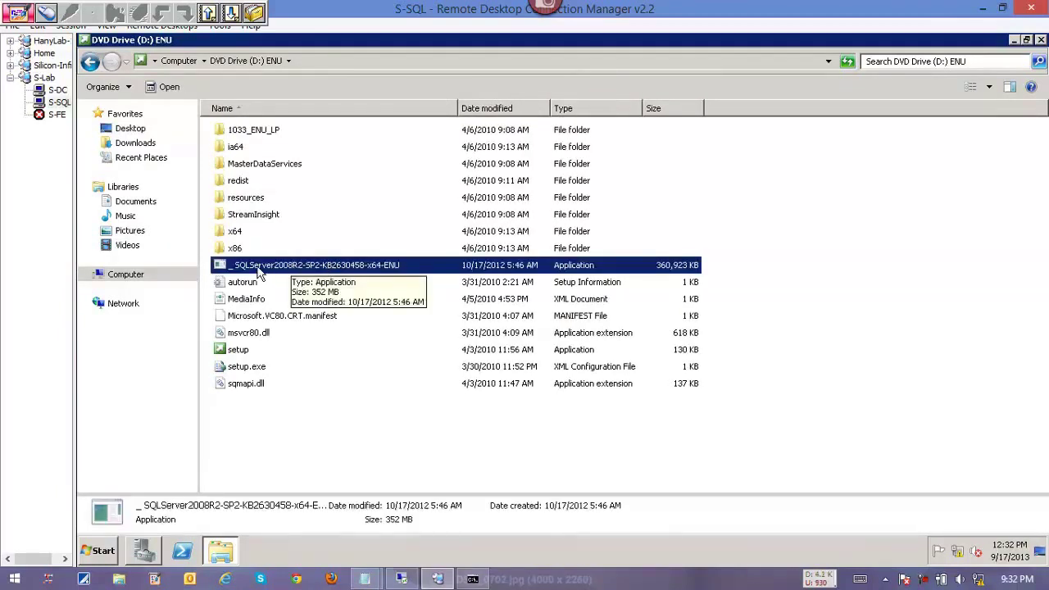
pyautogui.rightClick(259, 268)
pyautogui.click(287, 291)
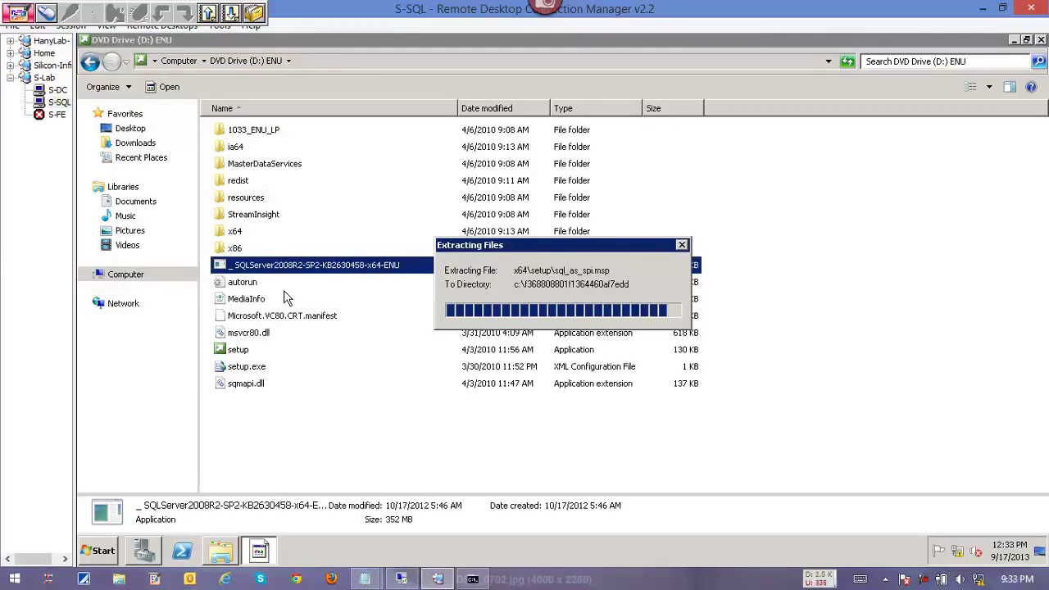
pyautogui.click(1041, 40)
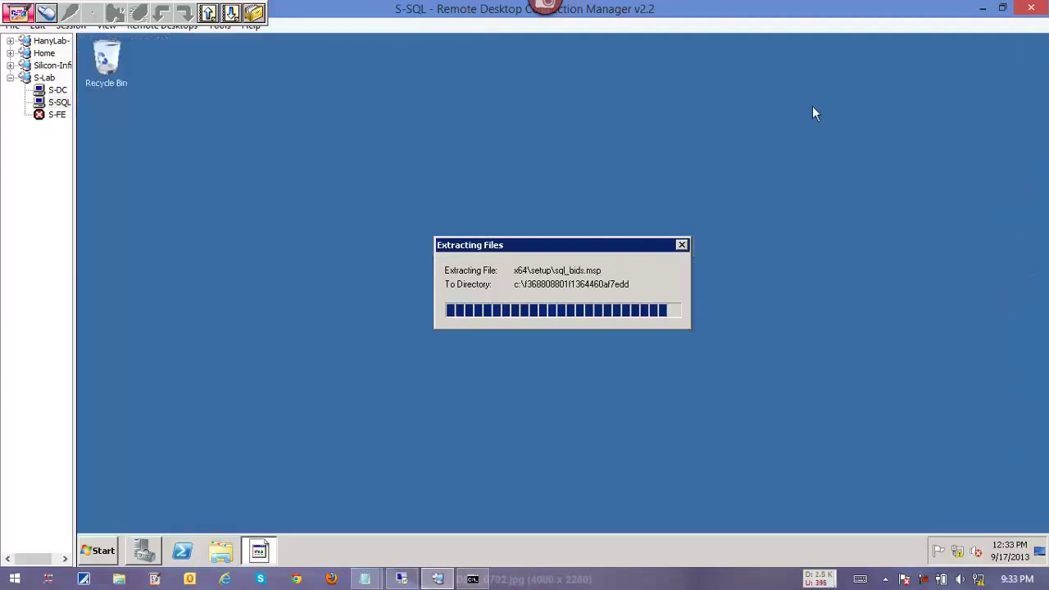